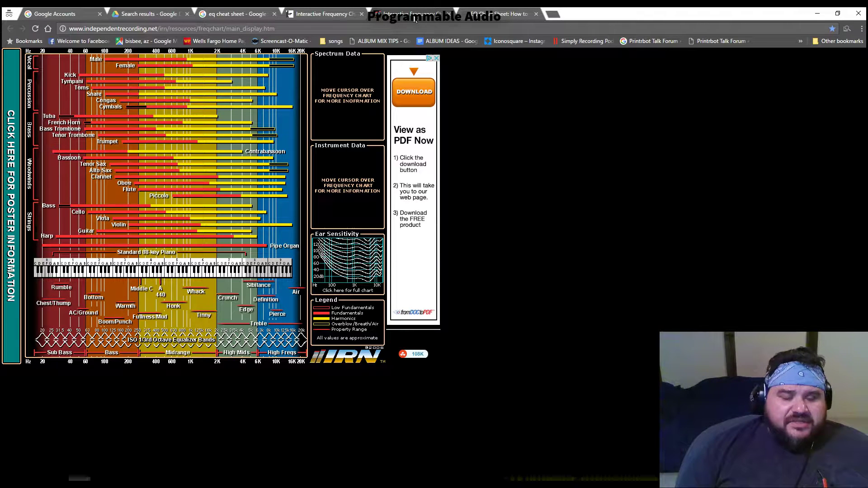
- Examine the frequency ranges of the woodwinds, vocals, percussion and piano on the interactive frequency chart
mouse_move(228, 150)
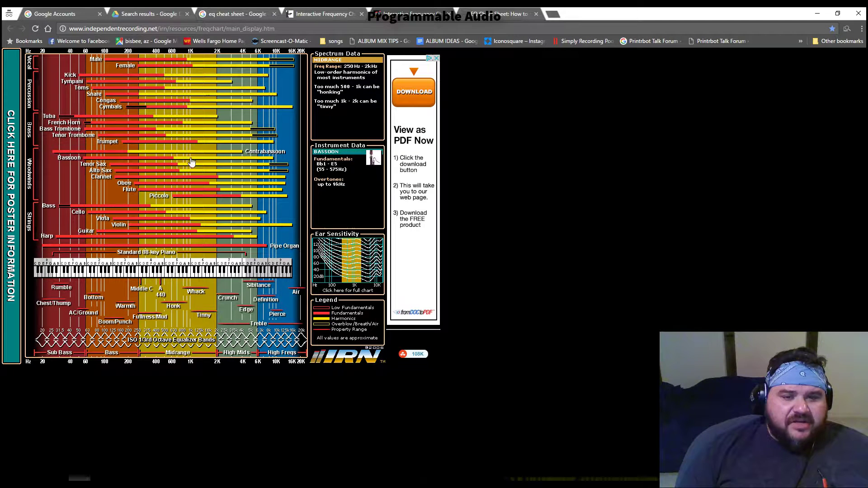
mouse_move(189, 192)
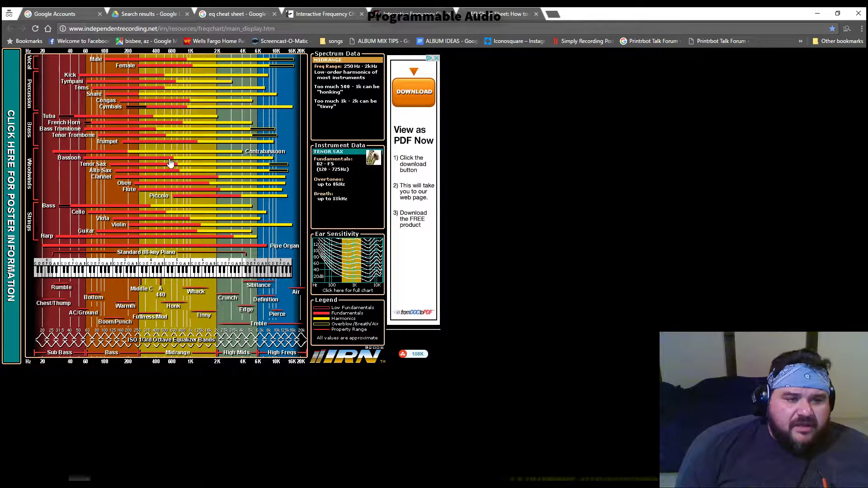
mouse_move(180, 60)
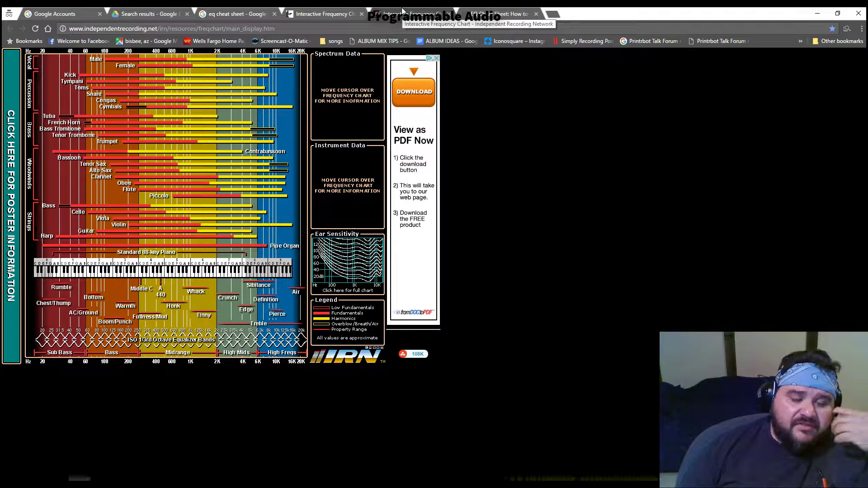
mouse_move(128, 98)
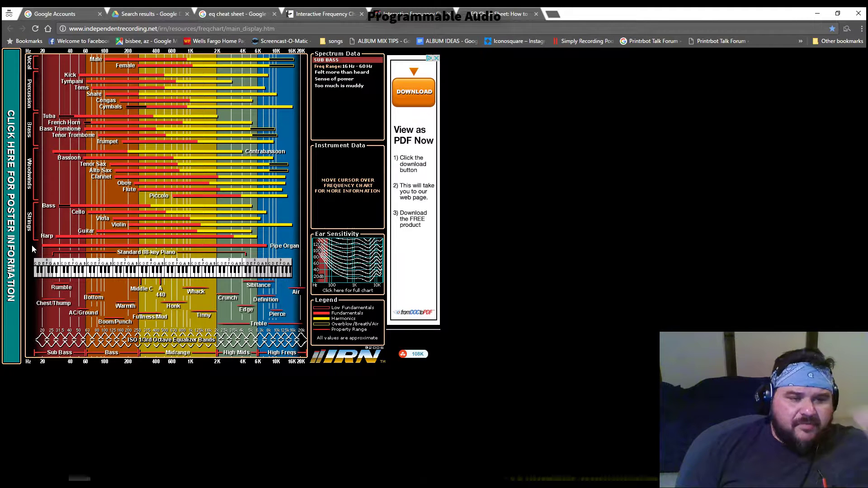
mouse_move(39, 274)
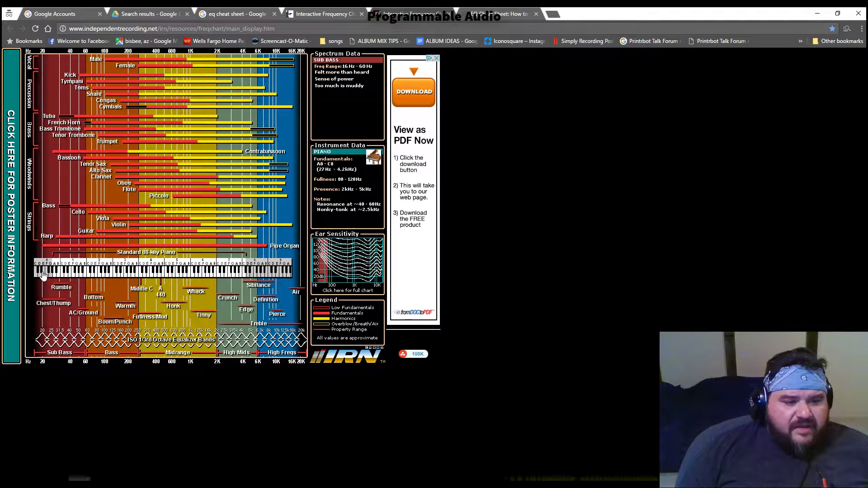
mouse_move(136, 281)
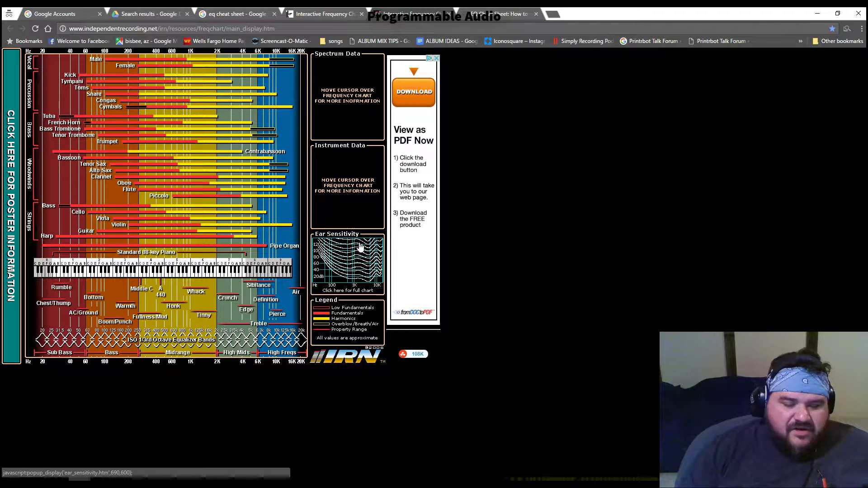
mouse_move(262, 153)
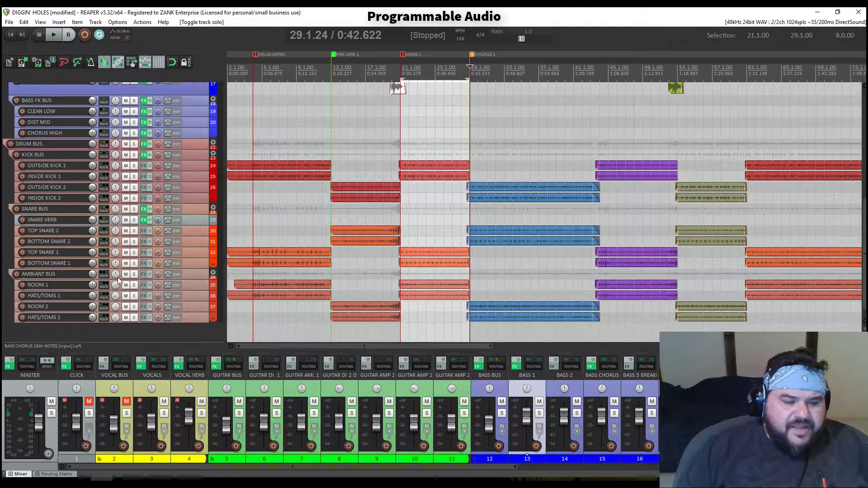
- Add the ReaEQ plugin to the AMBIANT BUS folder track
left_click(144, 275)
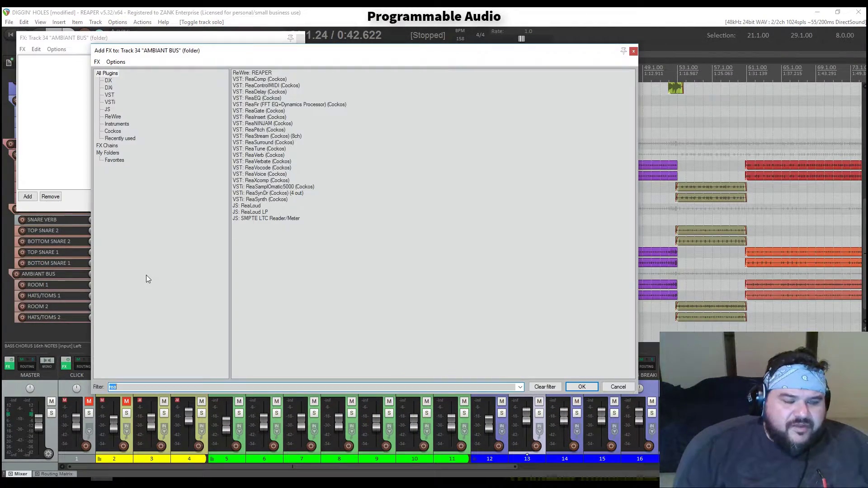
double_click(267, 98)
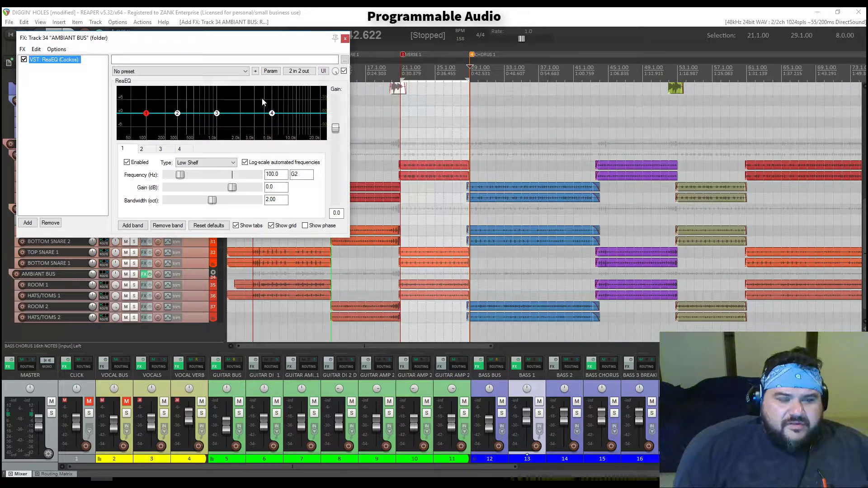
left_click_drag(219, 41, 293, 75)
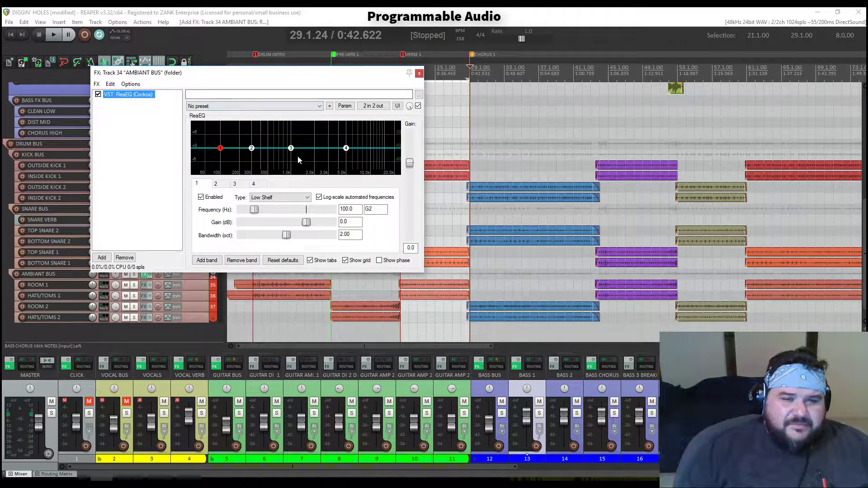
- Set the frequency of band 3 in the AMBIANT BUS equalizer to 3000 Hz
left_click(290, 149)
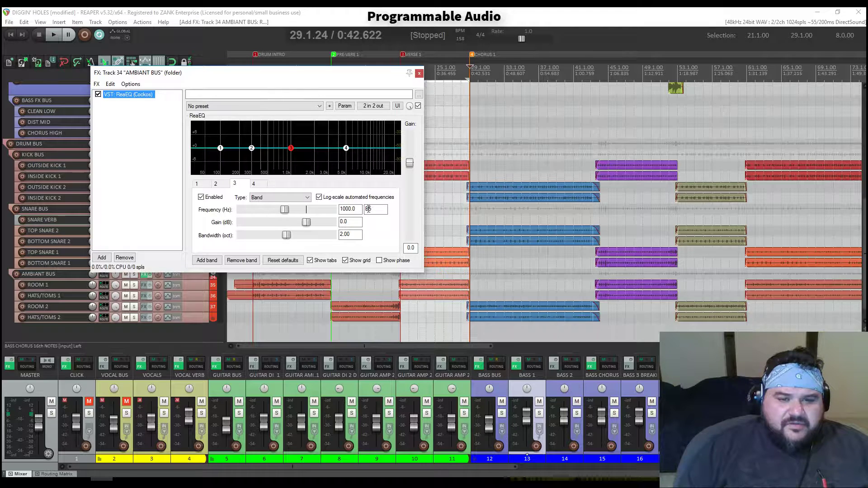
left_click(343, 209)
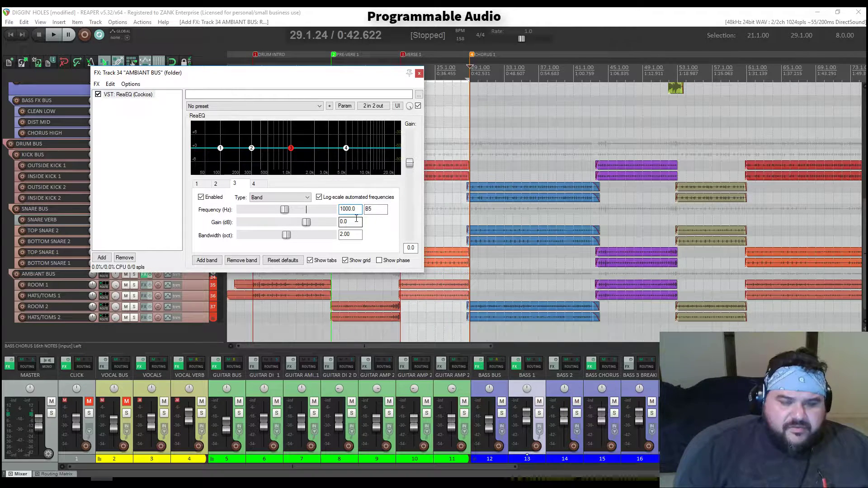
key("BackSpace")
type("3")
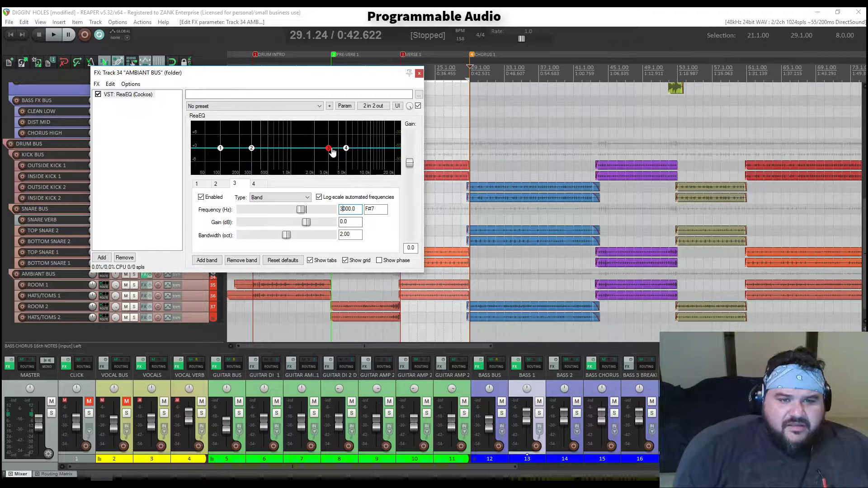
mouse_move(330, 150)
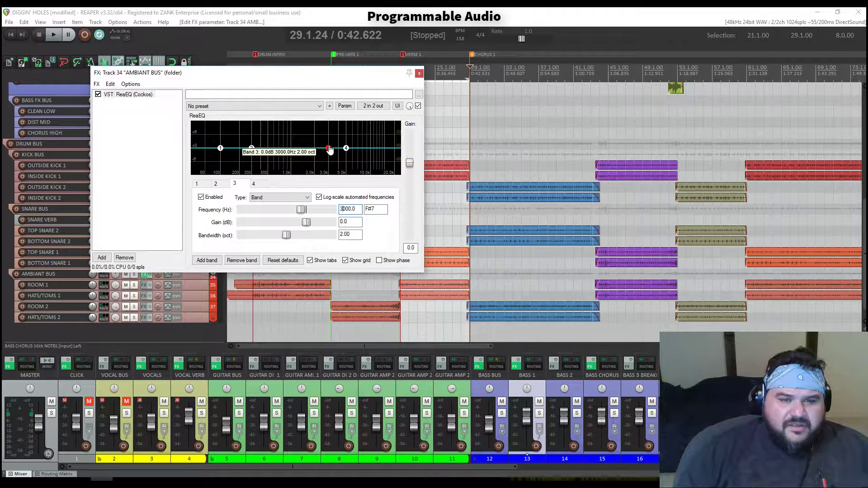
- Tune EQ band 2 to about 240 Hz, with its gain cut to about -1.6 dB and its bandwidth widened to about 2.60 octaves
left_click(252, 151)
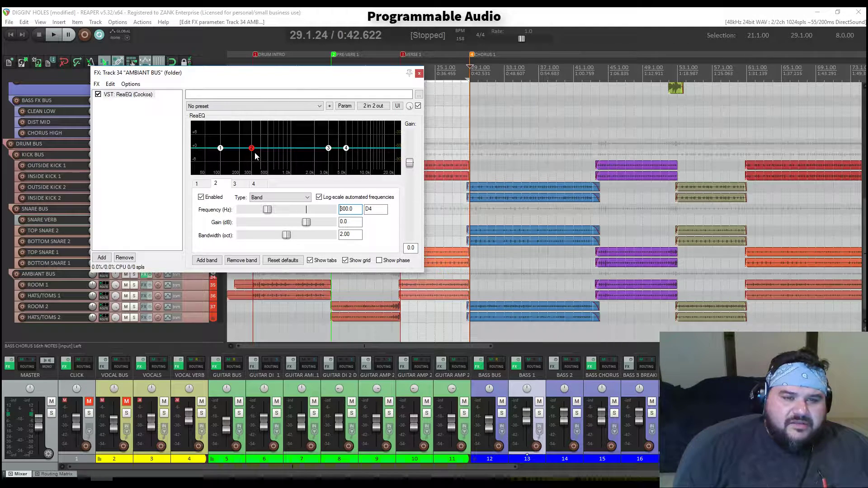
mouse_move(253, 152)
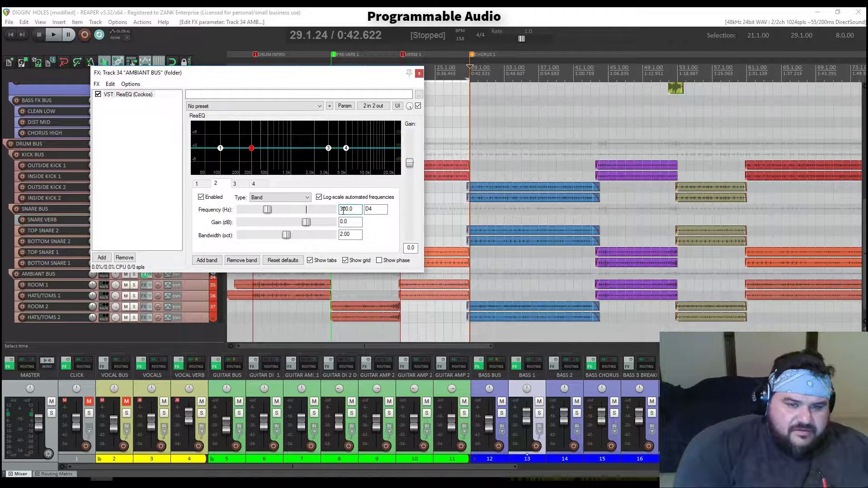
key("BackSpace")
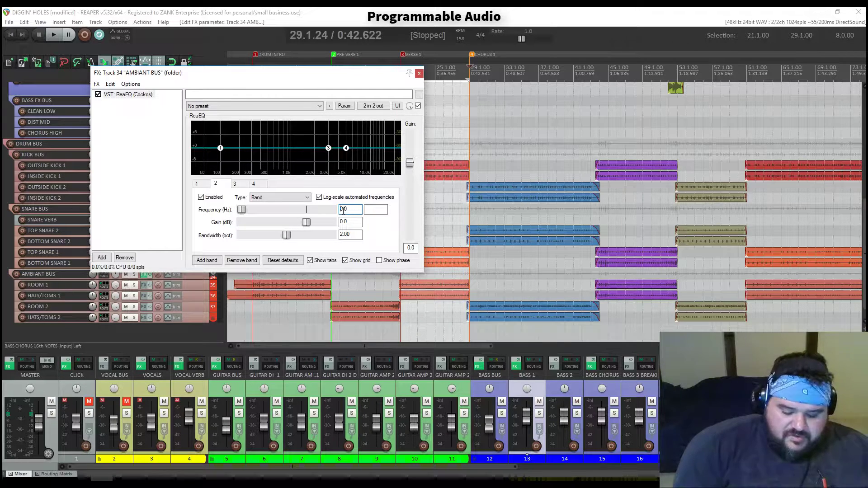
type("240")
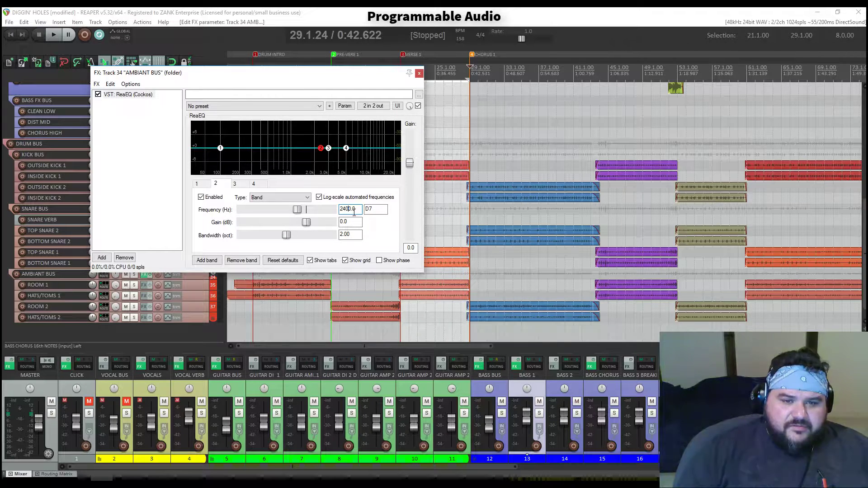
key("Delete")
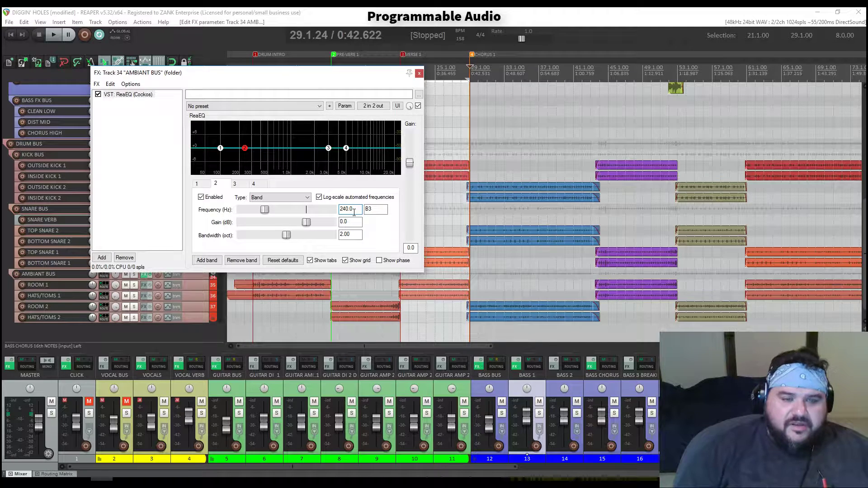
left_click_drag(245, 153, 245, 156)
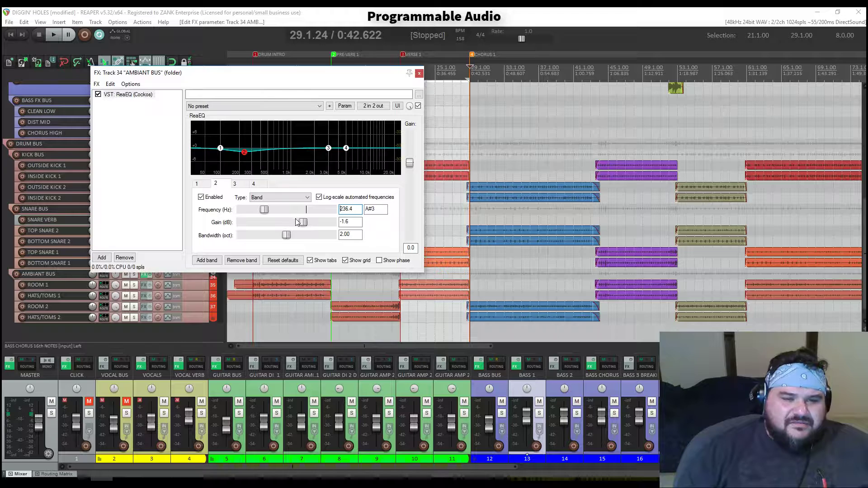
left_click_drag(287, 238, 302, 239)
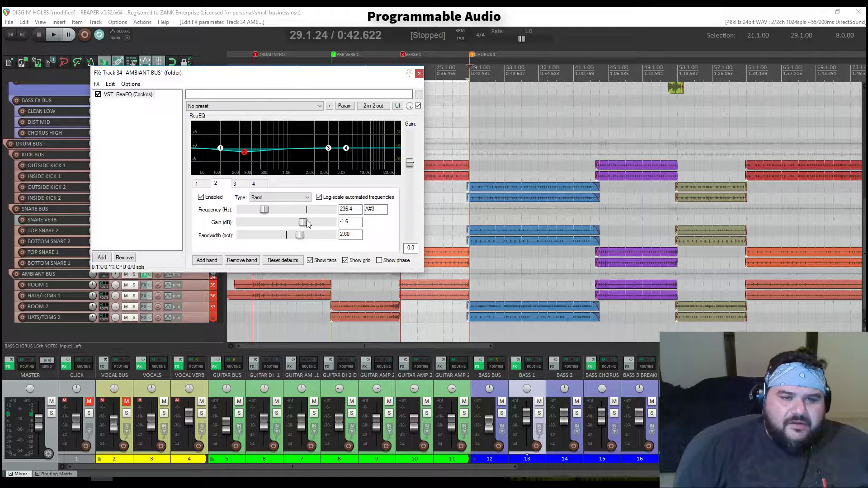
- Widen the bandwidth of EQ band 3 to about 2.72 octaves, keep its gain at 0.0 dB, and reselect band 2
left_click(330, 150)
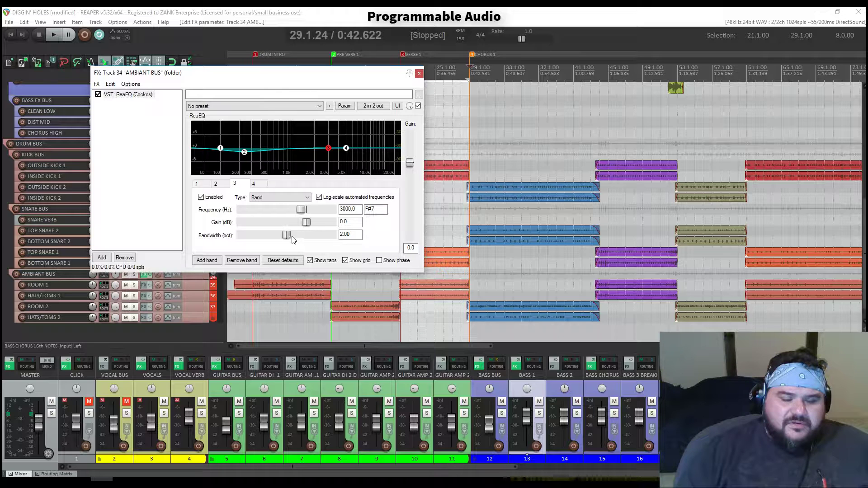
left_click_drag(290, 238, 304, 225)
double_click(305, 225)
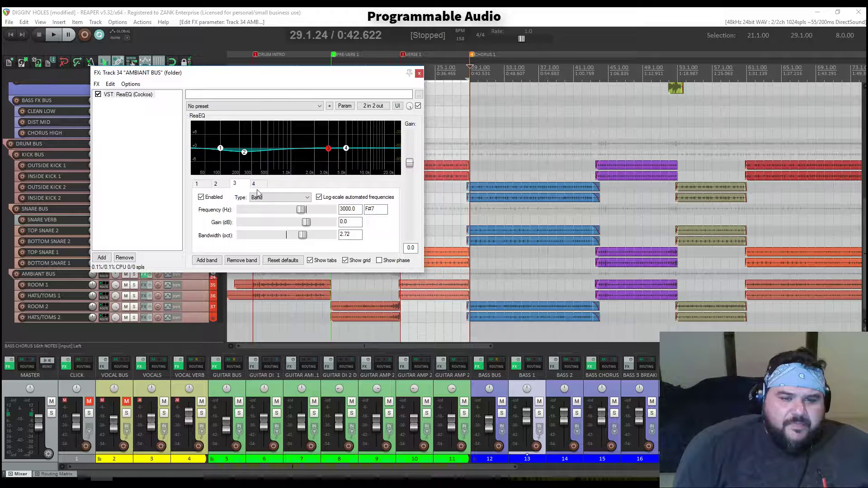
left_click(245, 155)
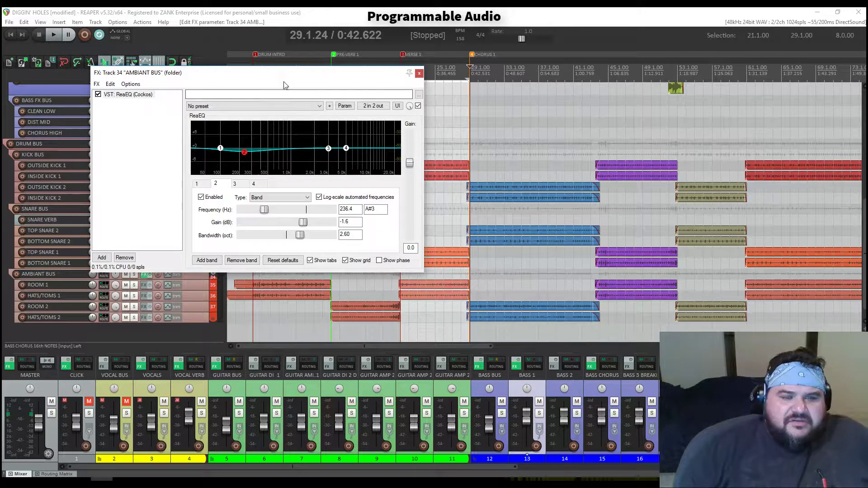
- Create a send from SNARE BUS to AMBIANT BUS, routing audio 1/2 into new receiving channels 3/4
left_click_drag(286, 80, 468, 105)
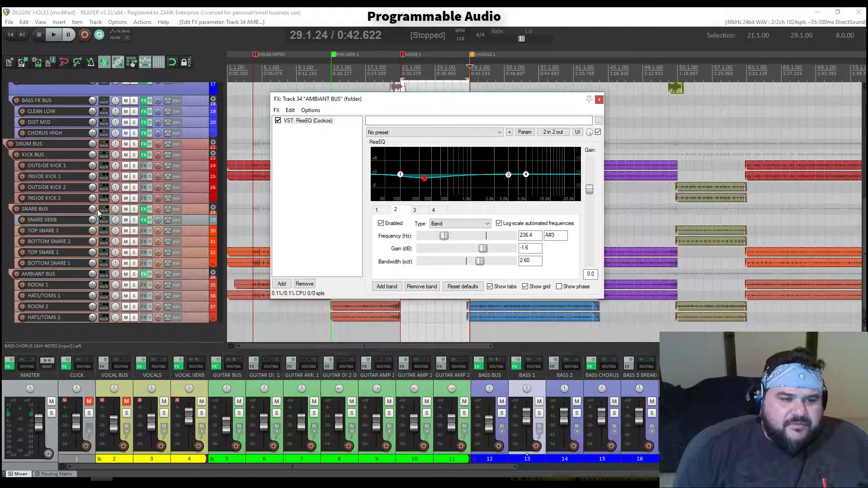
left_click_drag(107, 210, 105, 274)
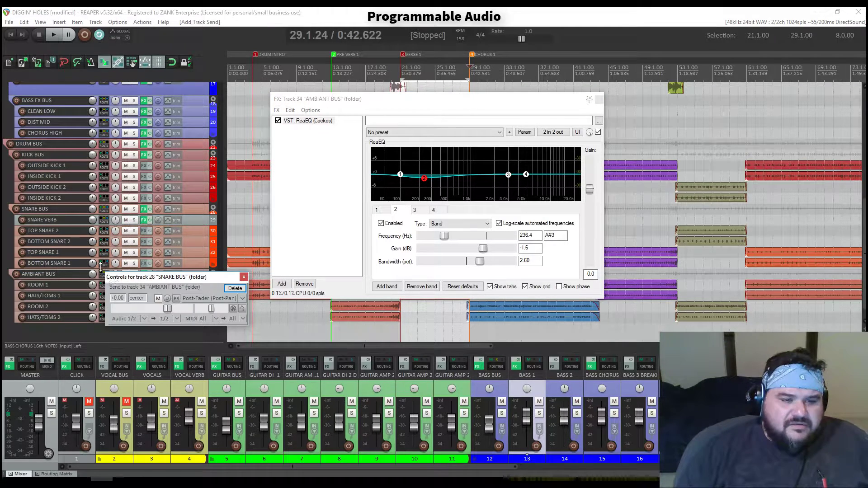
left_click(174, 318)
mouse_move(180, 362)
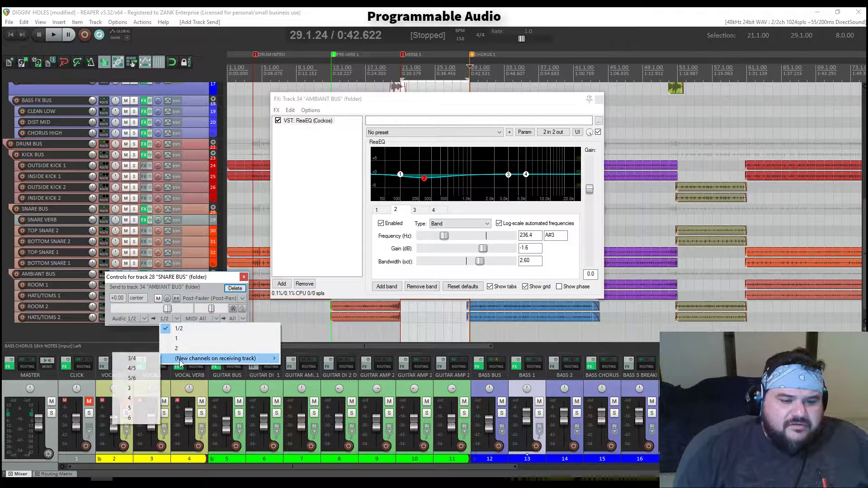
left_click(133, 360)
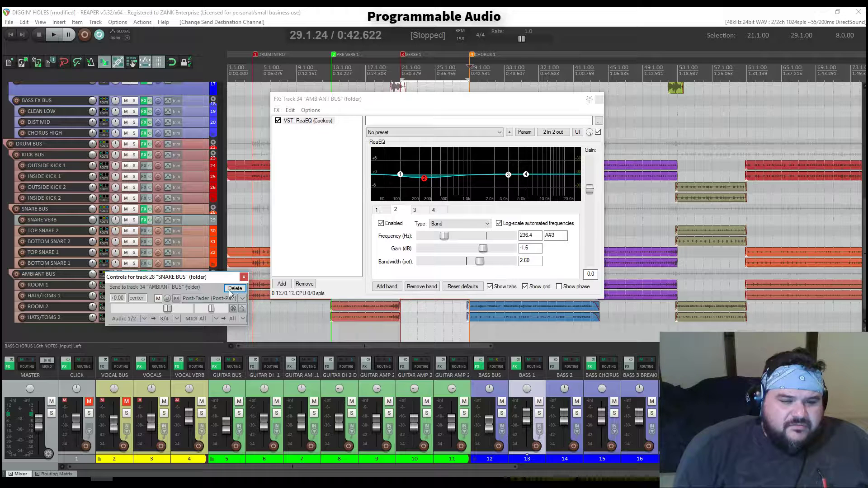
left_click(243, 277)
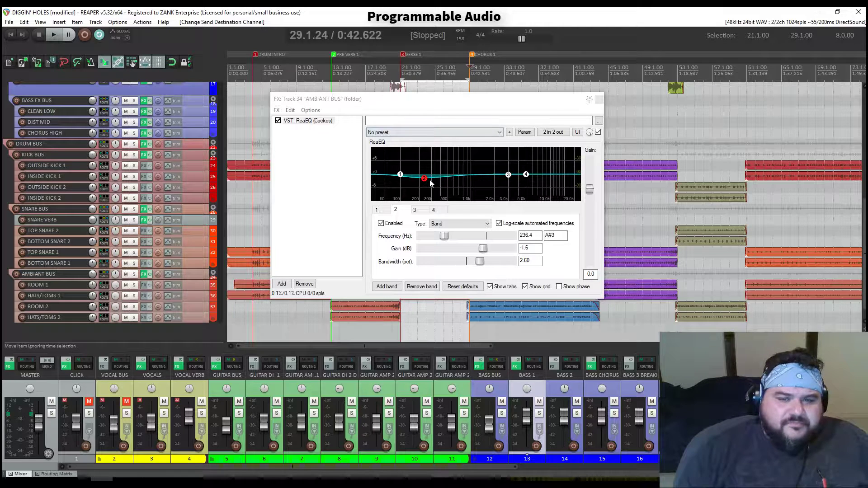
- Deepen the EQ band 2 cut on AMBIANT BUS to about -3.6 dB at 240 Hz
left_click_drag(425, 182, 425, 188)
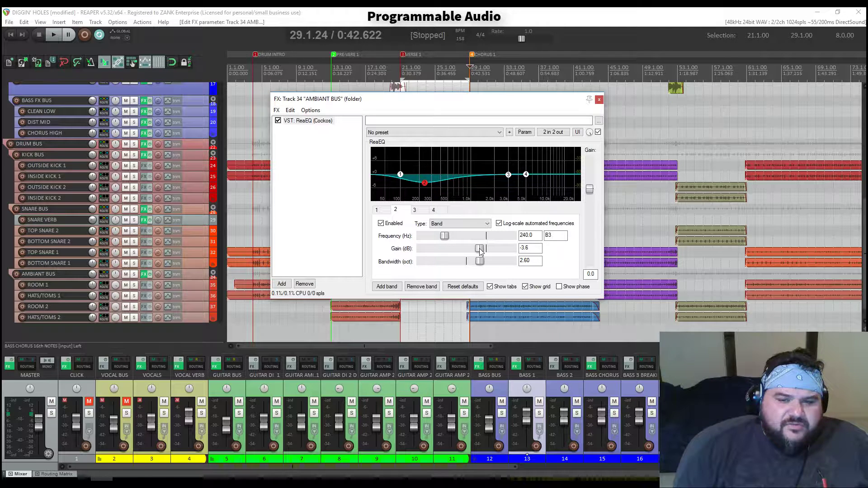
mouse_move(478, 252)
left_mouse_down()
mouse_move(471, 252)
mouse_move(481, 252)
left_mouse_up()
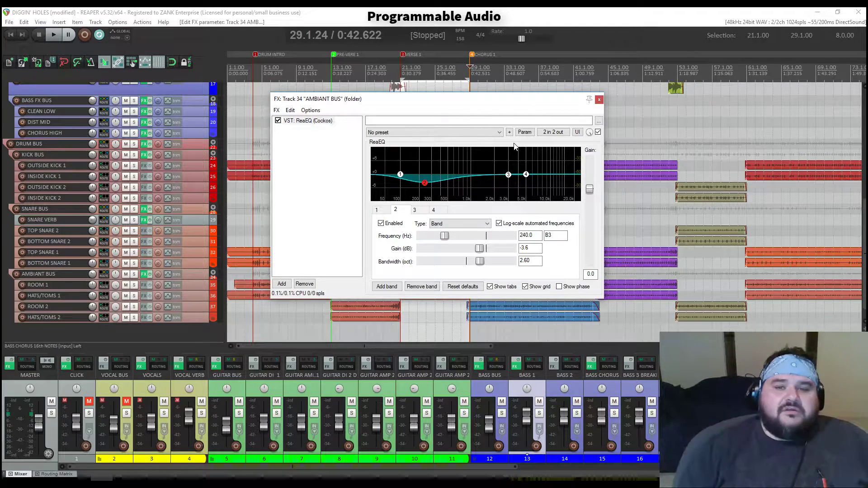
- Enable parameter modulation for the band 2 gain, using the audio control signal (sidechain) as its source
left_click(524, 132)
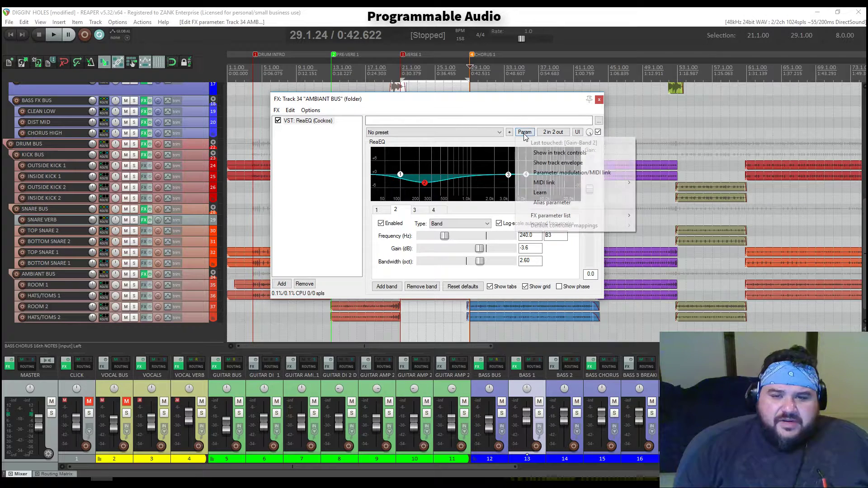
left_click(596, 174)
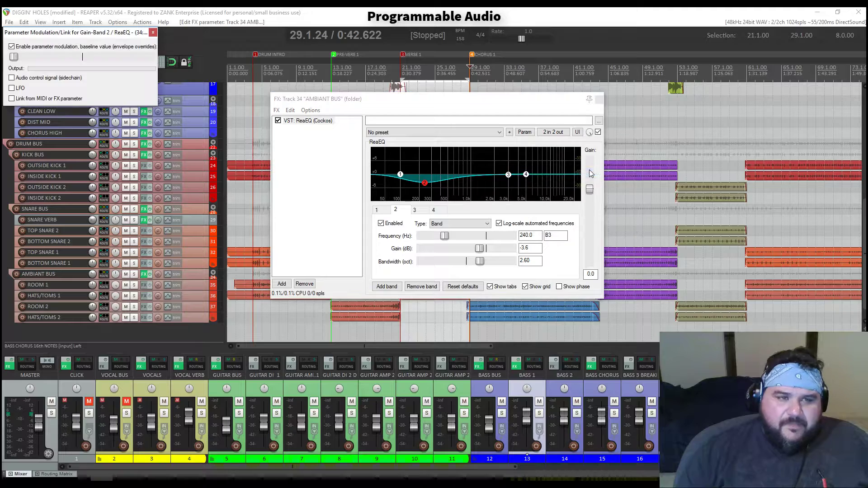
left_click_drag(89, 33, 468, 122)
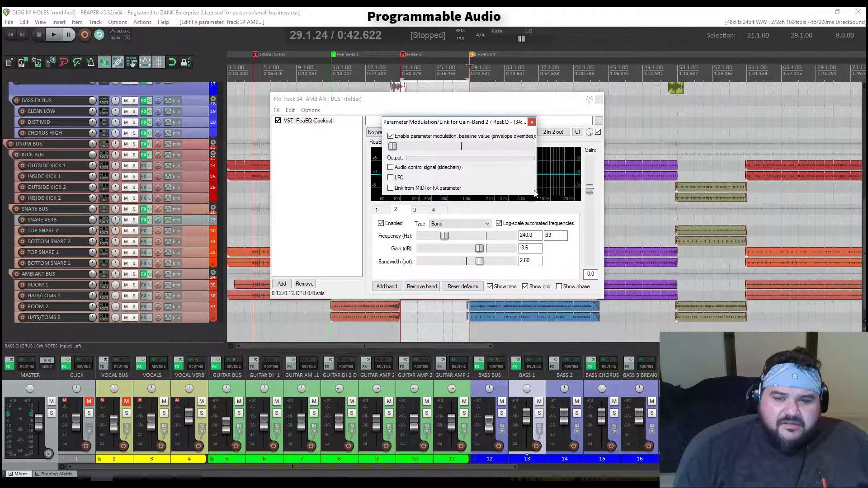
left_click(391, 168)
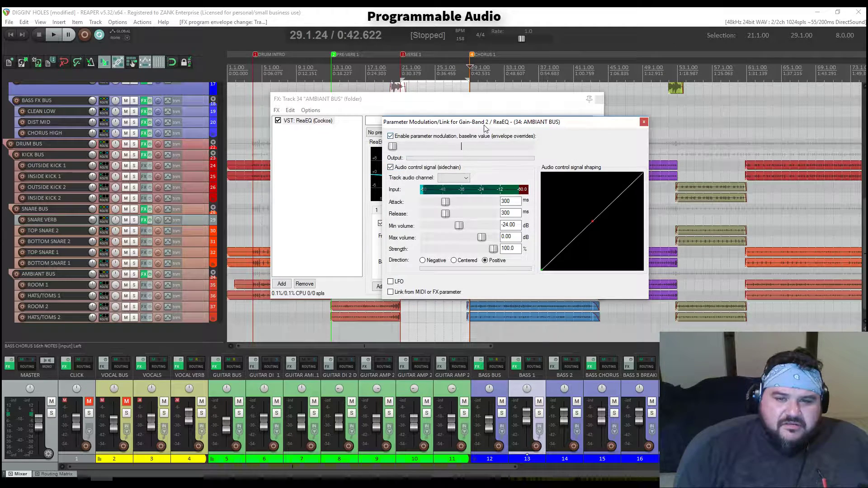
- Set the sidechain's track audio channel to 3+4 for the band 2 gain modulation and briefly play the song to check its input
left_click_drag(485, 125, 372, 74)
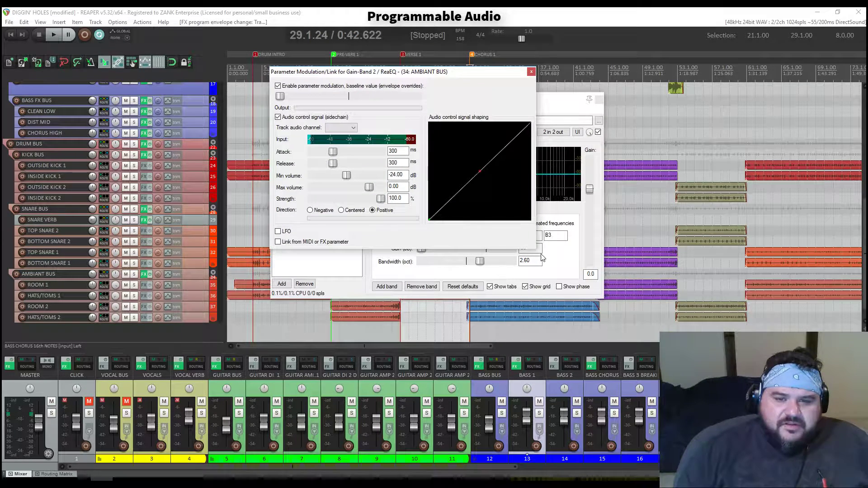
left_click_drag(508, 75, 527, 103)
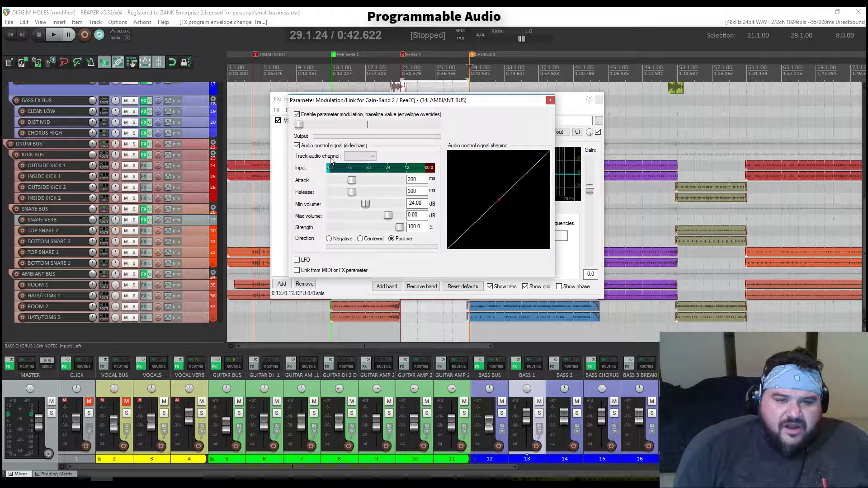
left_click(374, 156)
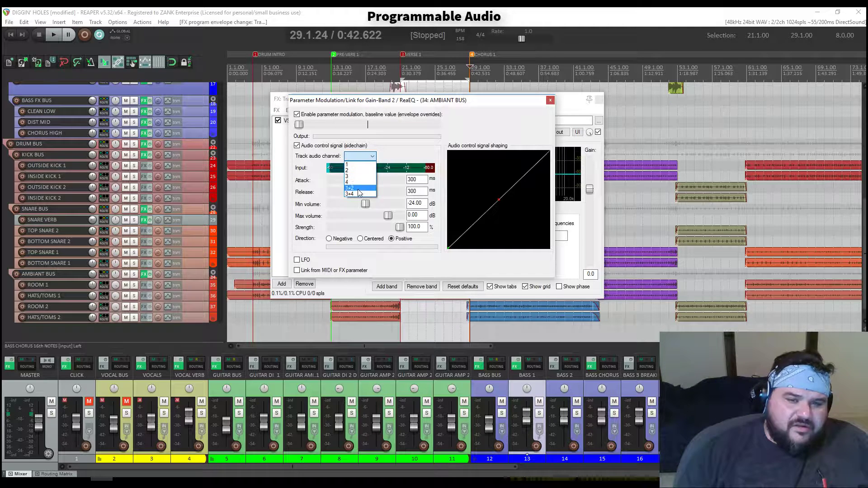
left_click(359, 172)
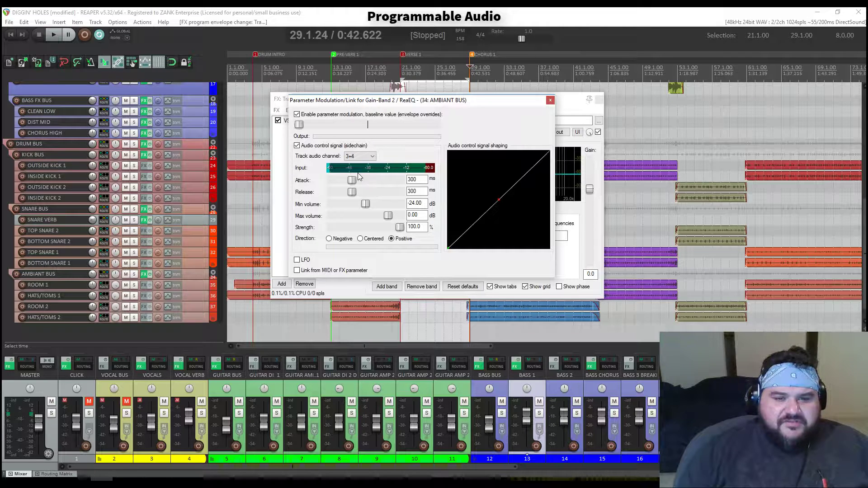
key("space")
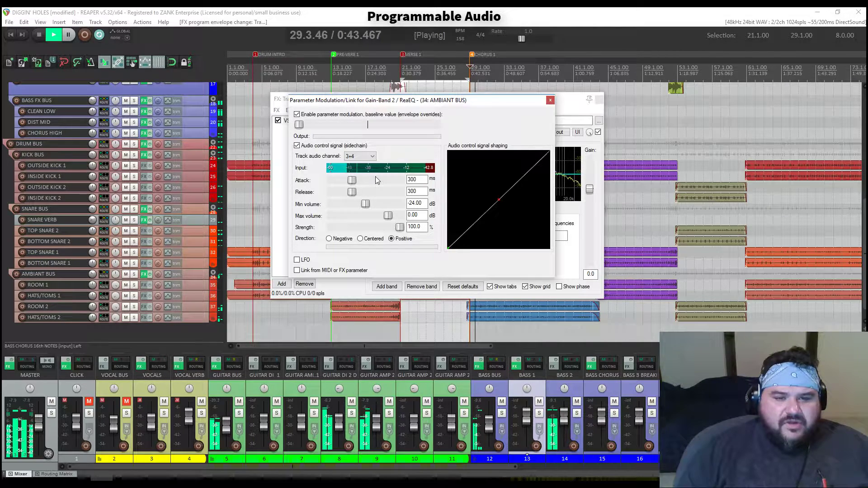
key("space")
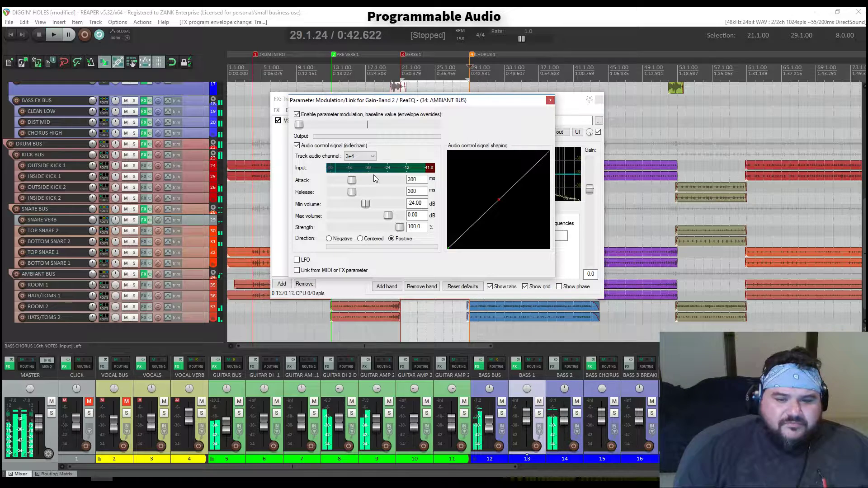
- Arrange the parameter modulation window and the AMBIANT BUS ReaEQ window side by side, keeping the EQ curve in view
left_click_drag(443, 103, 700, 139)
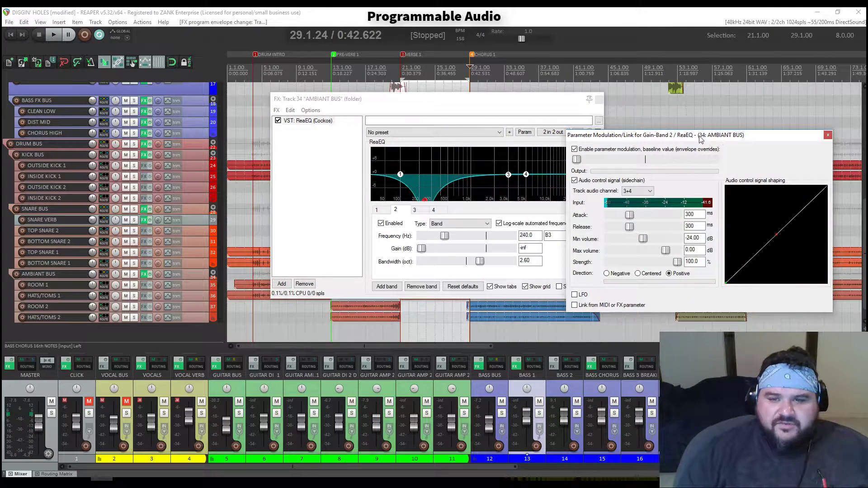
left_click_drag(412, 99, 242, 107)
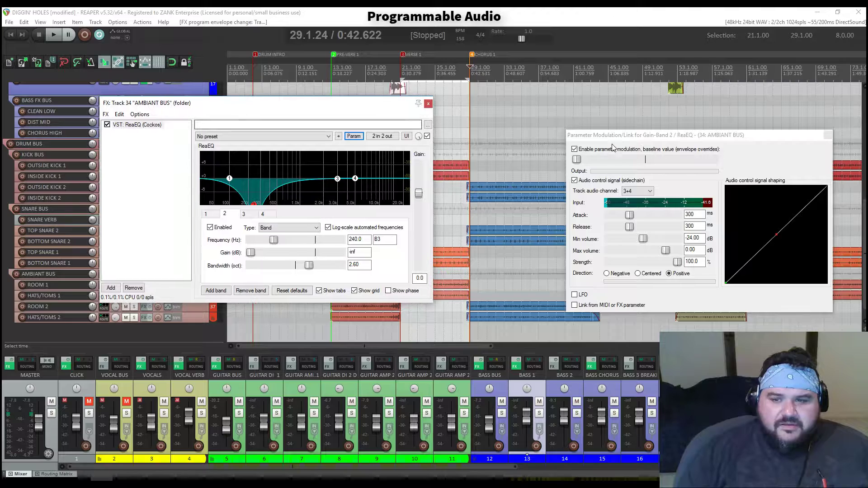
left_click_drag(629, 137, 507, 102)
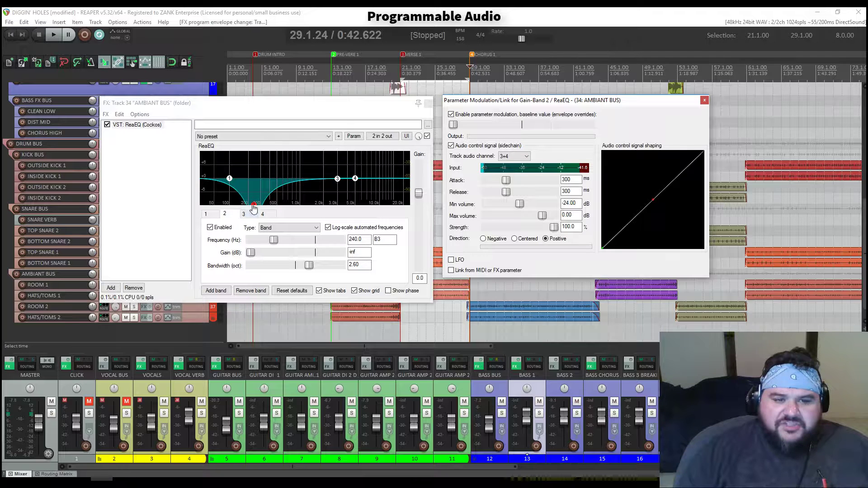
left_click(259, 189)
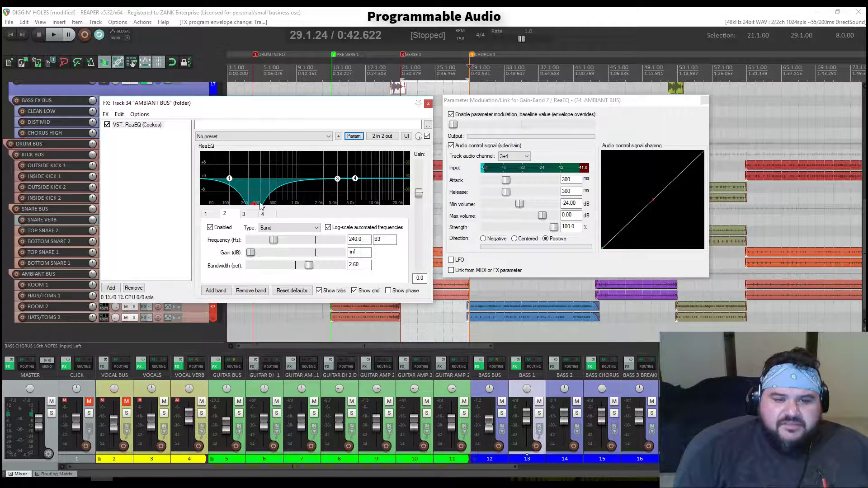
mouse_move(256, 206)
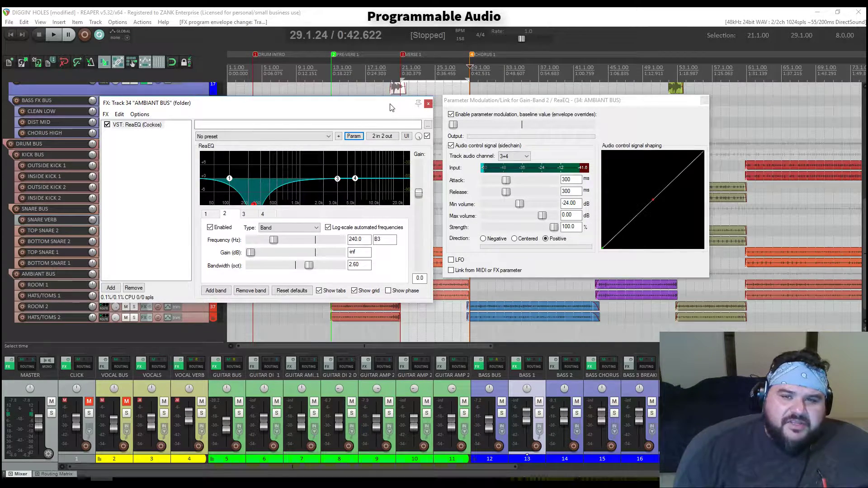
left_click_drag(382, 103, 681, 158)
left_click_drag(638, 107, 244, 110)
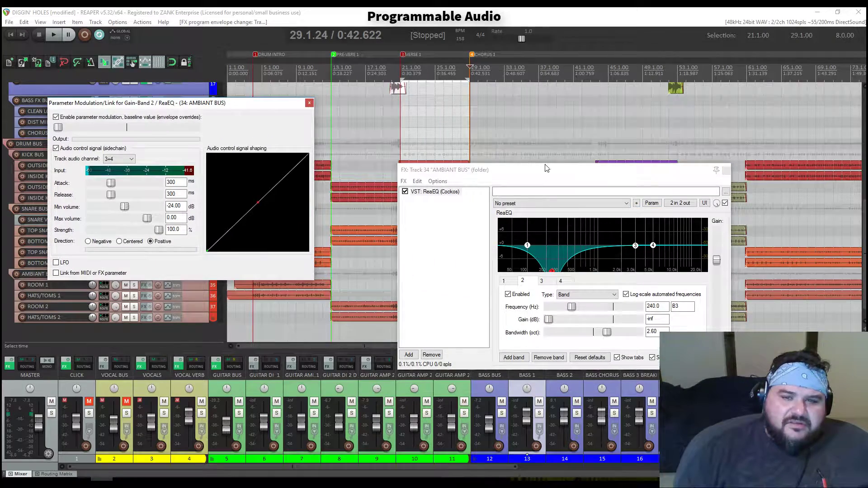
left_click_drag(548, 175, 547, 92)
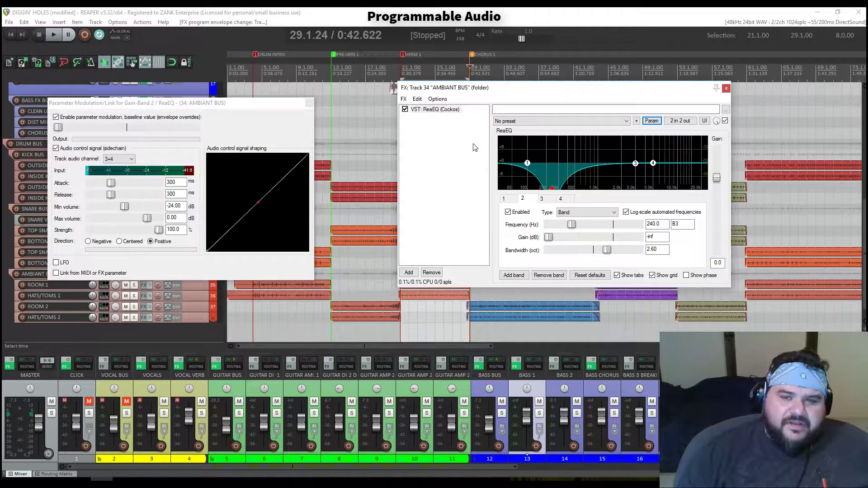
left_click_drag(487, 95, 508, 225)
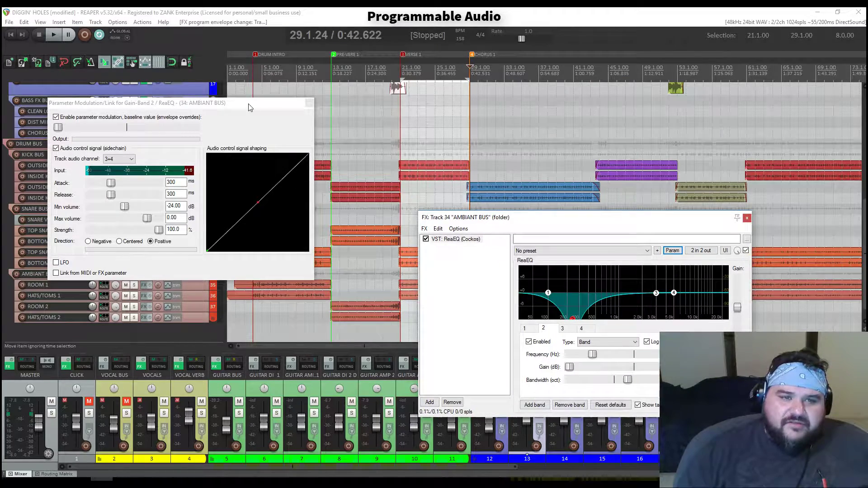
left_click_drag(250, 108, 366, 112)
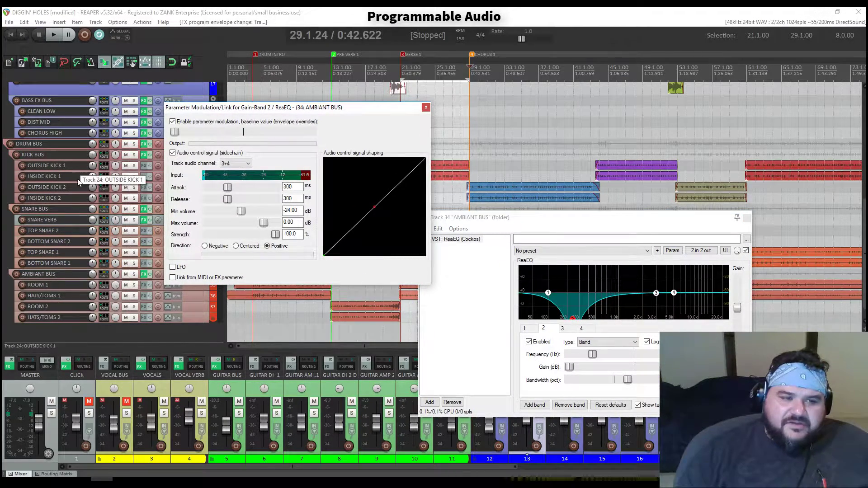
left_click_drag(218, 111, 230, 167)
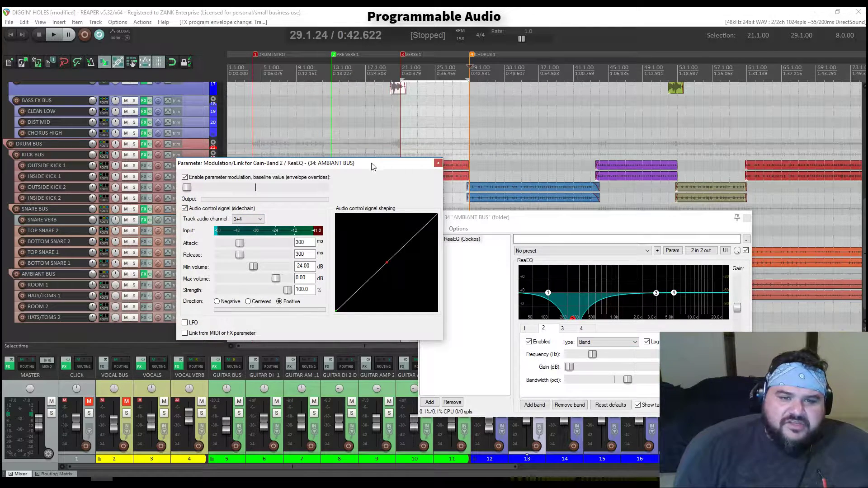
left_click_drag(380, 163, 306, 161)
left_click_drag(597, 217, 581, 160)
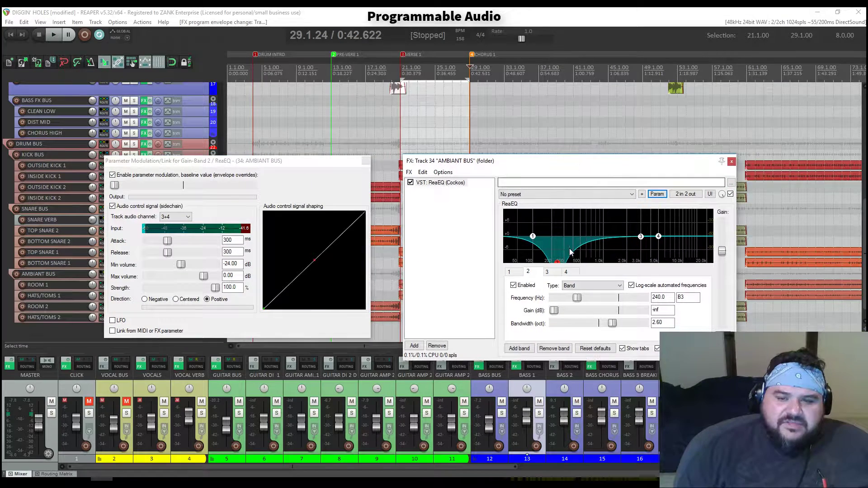
- Reset the band 2 gain modulation's baseline value to its centre default, 0.0 dB
left_click(114, 186)
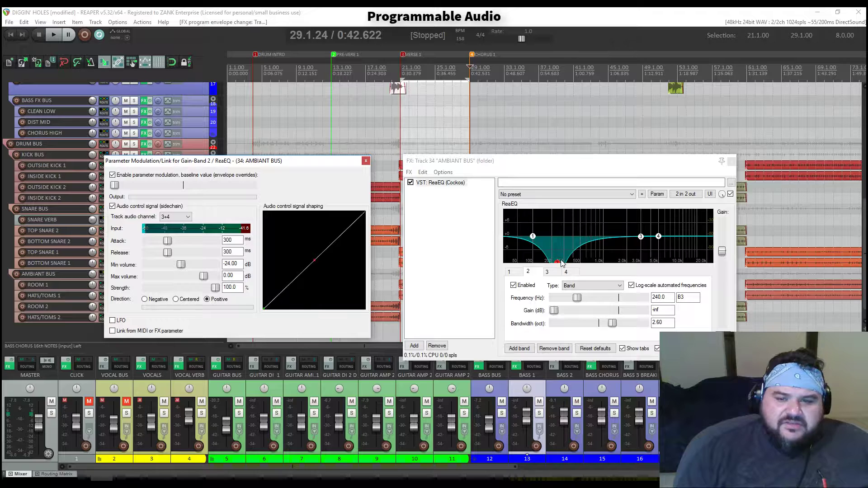
double_click(114, 185)
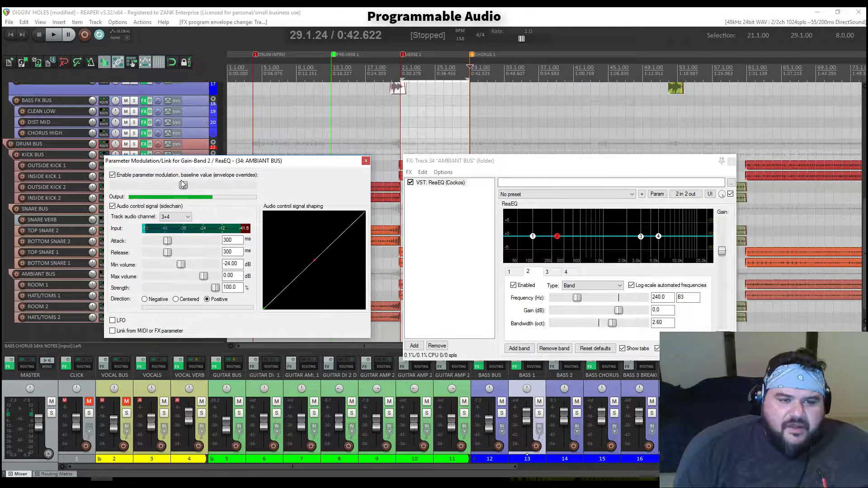
left_click_drag(183, 185, 78, 189)
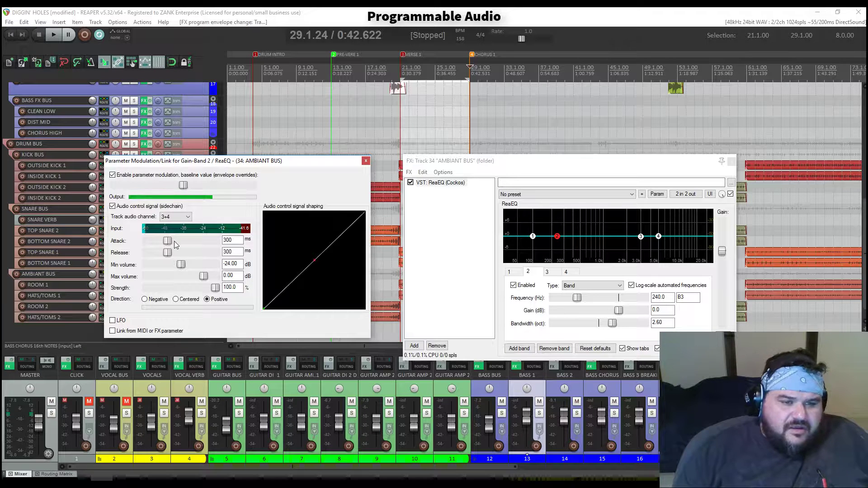
- Set the audio control signal's attack to 5 ms and its release to 50 ms
mouse_move(559, 239)
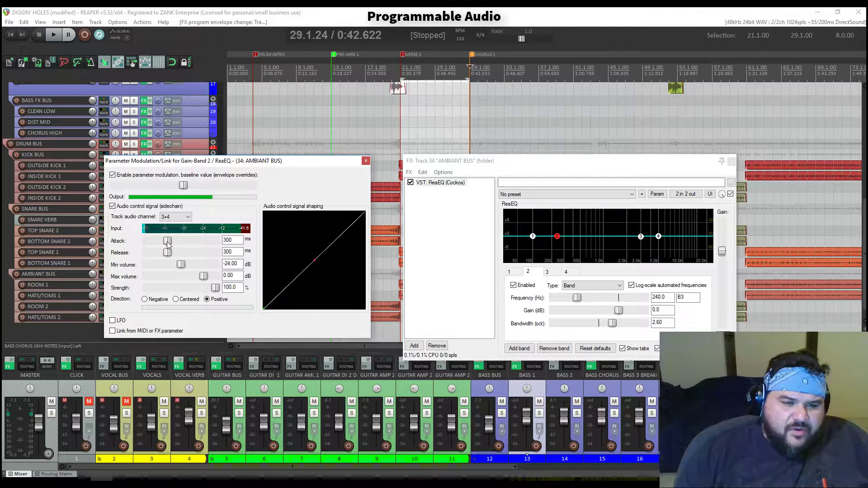
left_click_drag(147, 252, 148, 244)
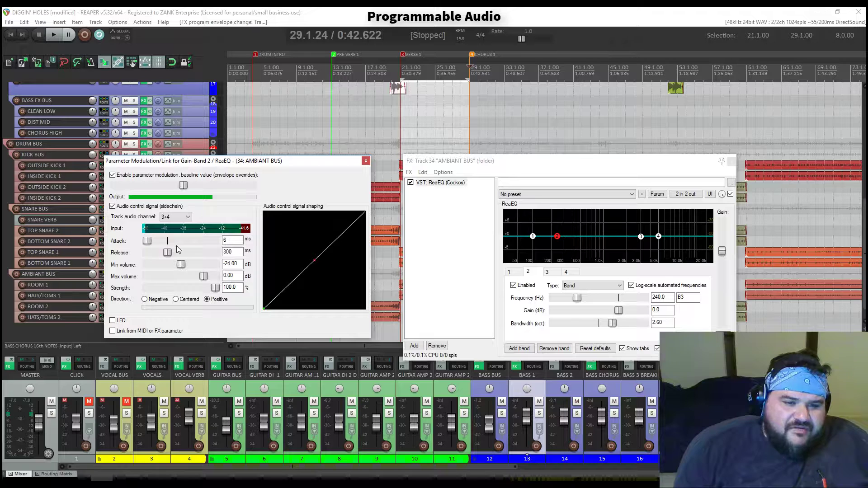
type("5")
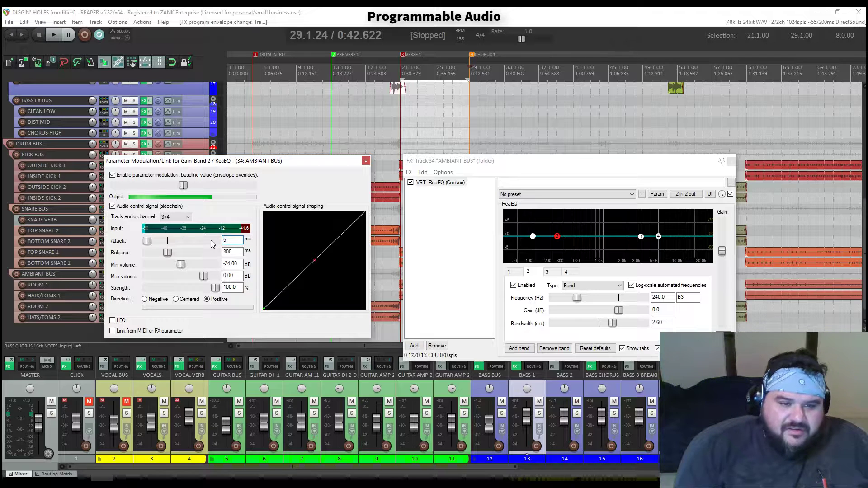
left_click(211, 252)
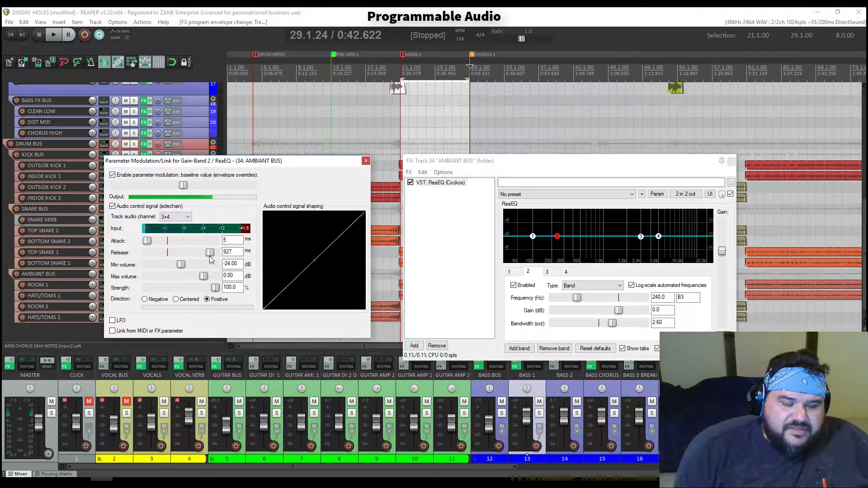
left_click_drag(158, 256, 150, 256)
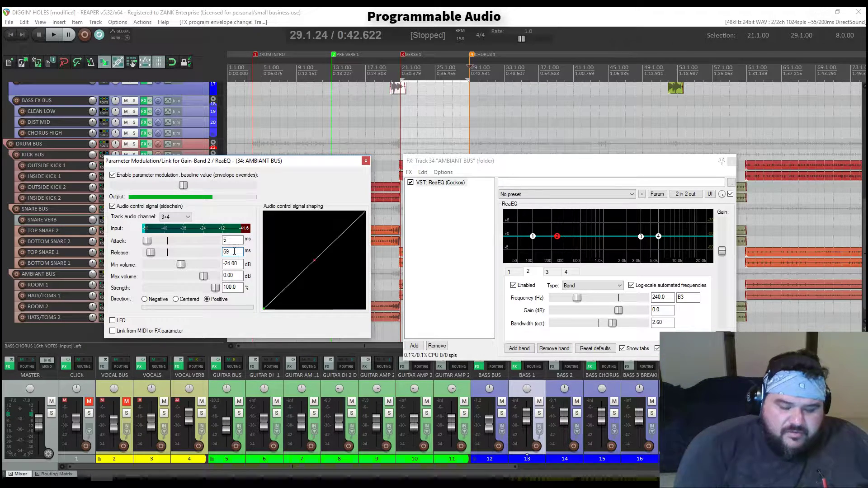
key("BackSpace")
type("0")
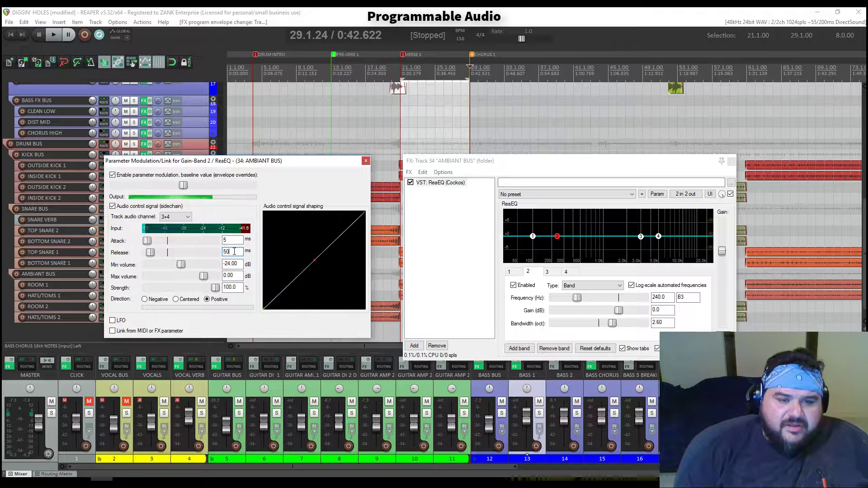
- Solo the AMBIANT BUS and set the modulation direction to Negative while auditioning playback
left_click_drag(272, 168, 304, 142)
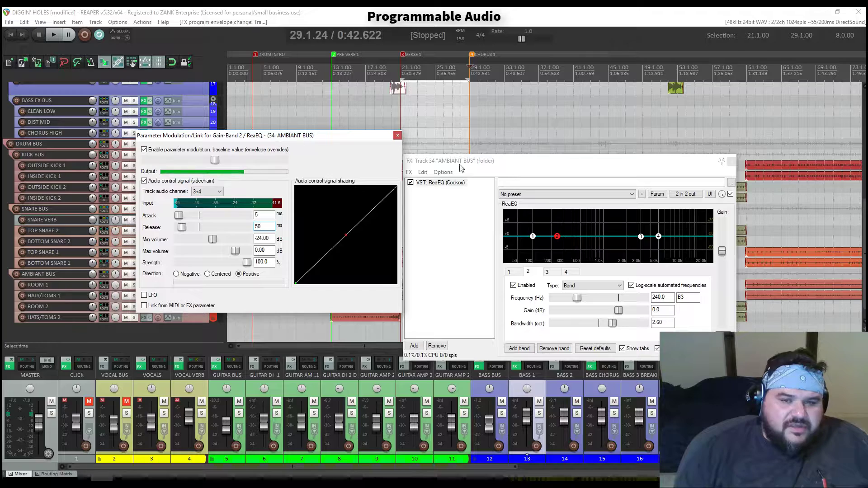
left_click_drag(463, 168, 474, 162)
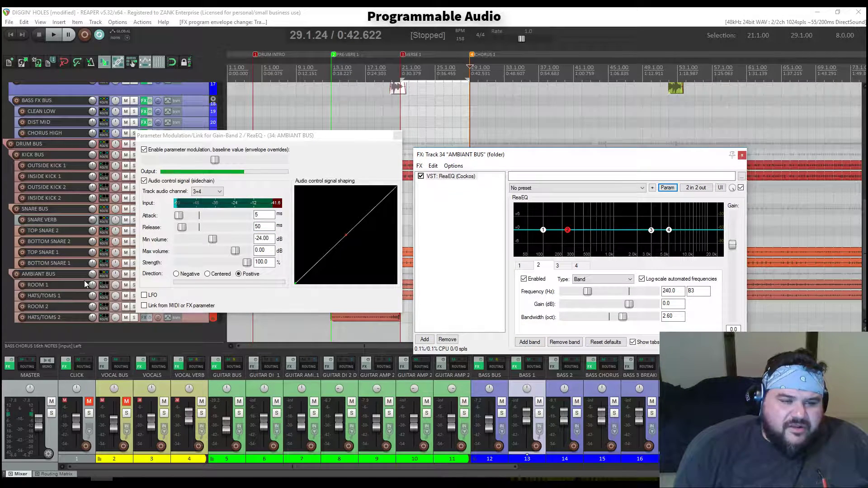
left_click(135, 278)
left_click(134, 275)
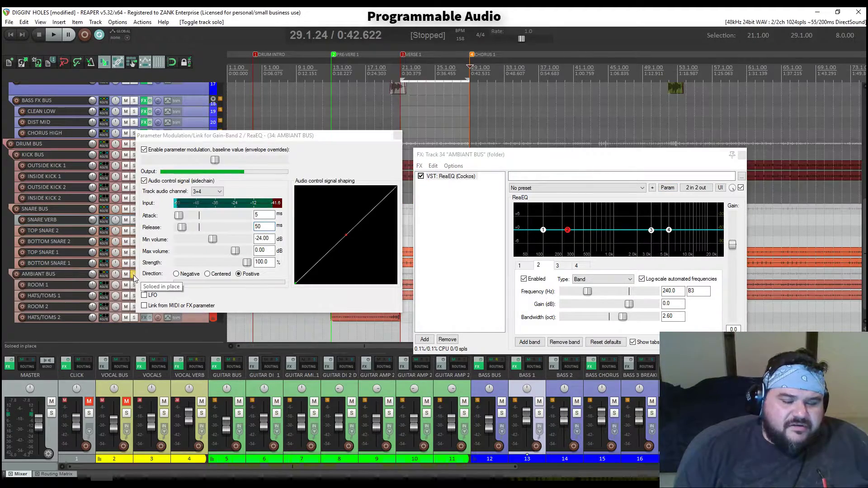
key("space")
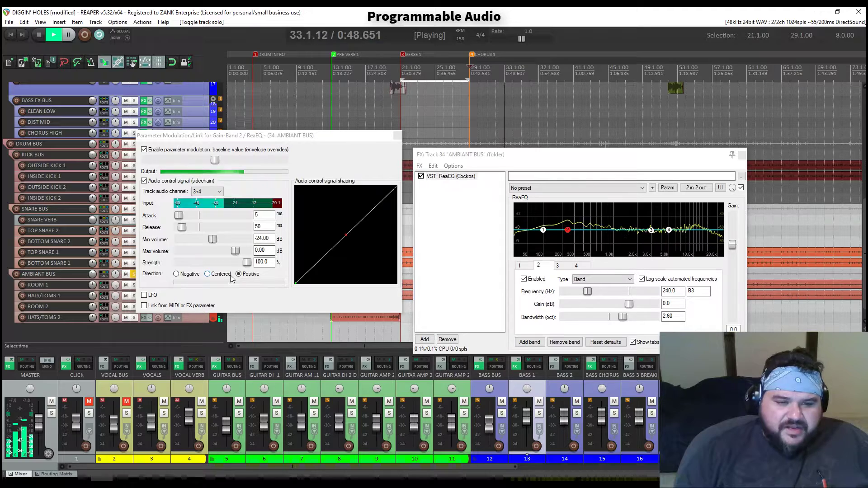
left_click(176, 275)
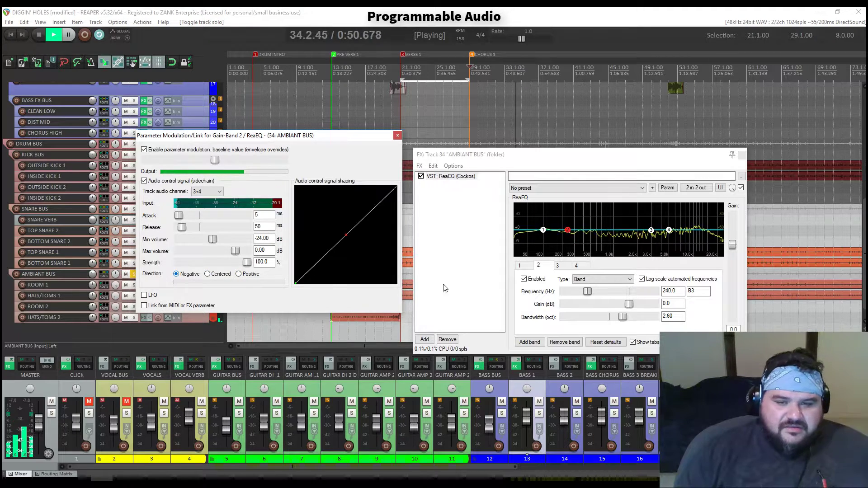
key("space")
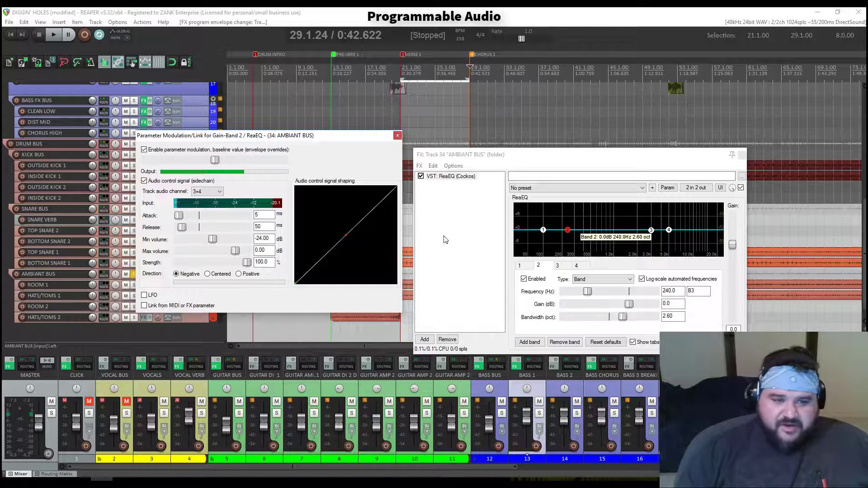
- Lengthen the sidechain release to about 202 ms and reduce the attack to 0 ms while auditioning the soloed bus
left_click_drag(181, 227, 193, 229)
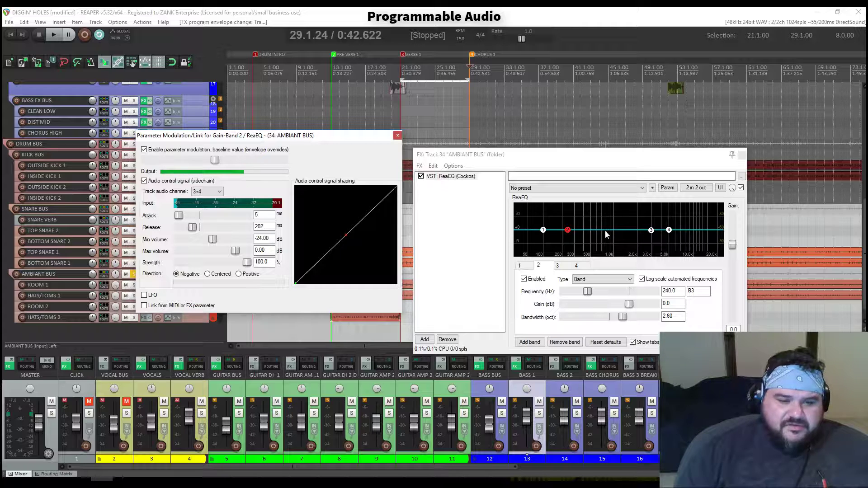
key("space")
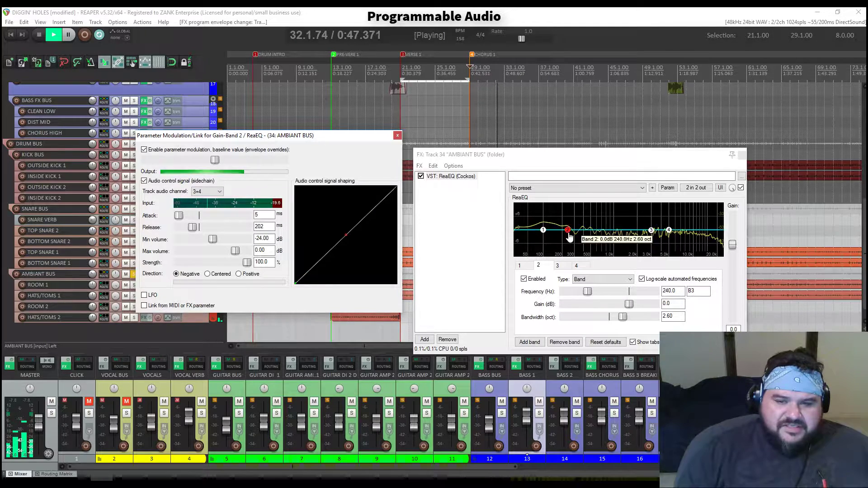
left_click_drag(179, 217, 166, 218)
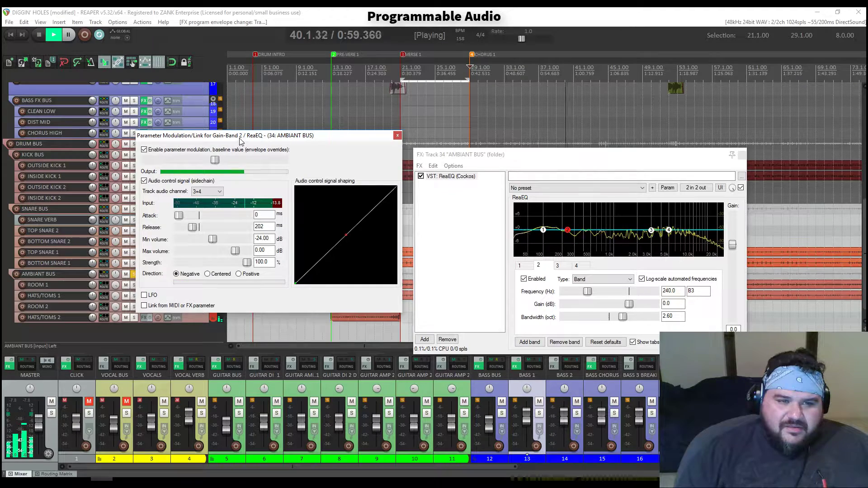
- Lengthen the sidechain release to about 690 ms and lower the modulation strength to about 47.6 % while auditioning the soloed bus
left_click_drag(240, 137, 245, 135)
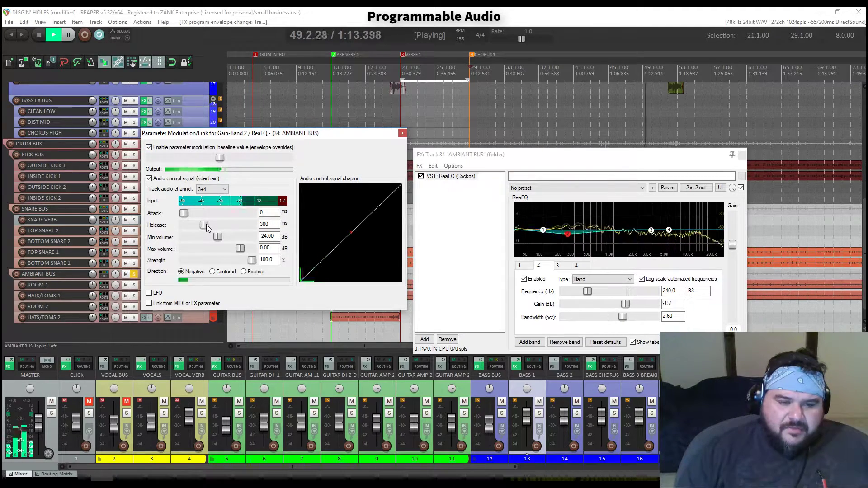
left_click_drag(207, 227, 234, 230)
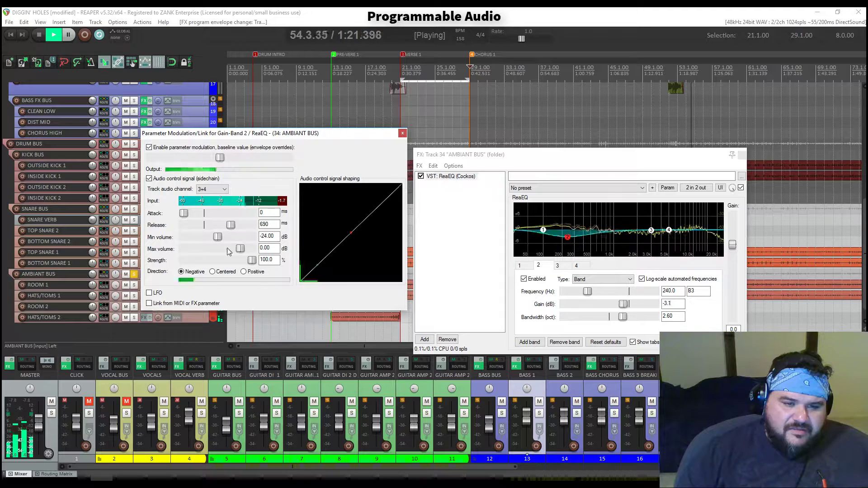
left_click_drag(252, 260, 216, 260)
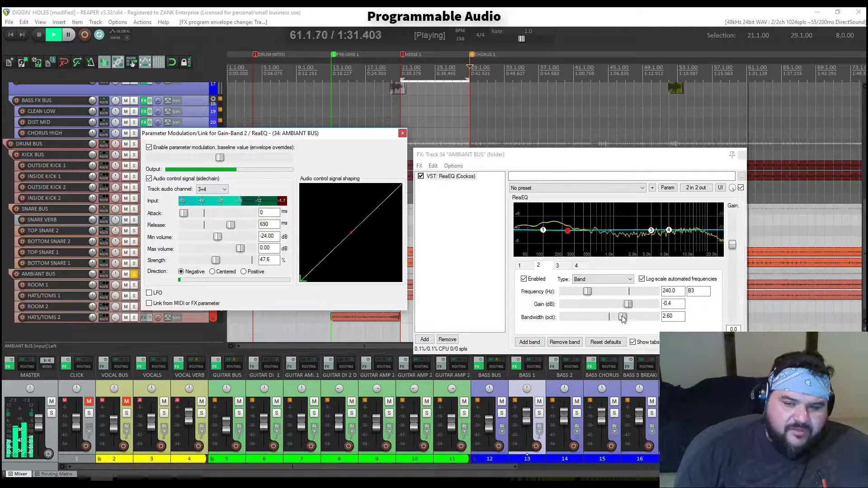
key("space")
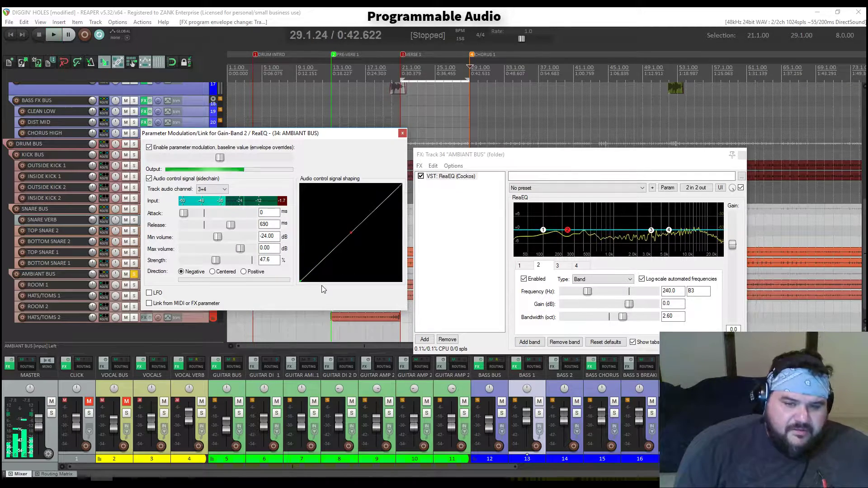
mouse_move(568, 238)
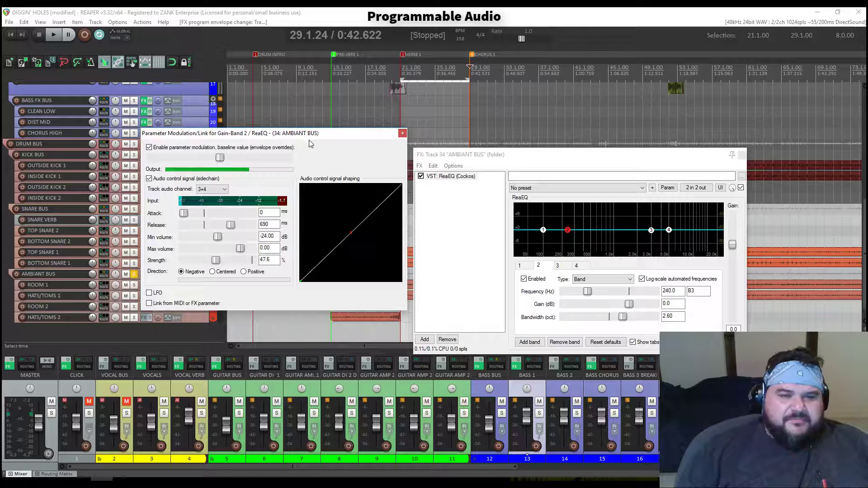
- Narrow ReaEQ band 2's bandwidth to about 1.52 octaves, auditioning short stretches of playback between adjustments
left_click_drag(315, 136, 316, 136)
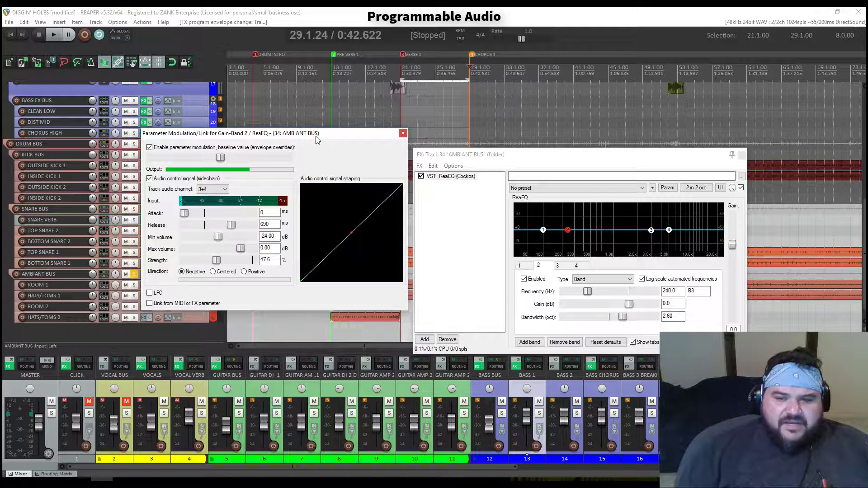
key("space")
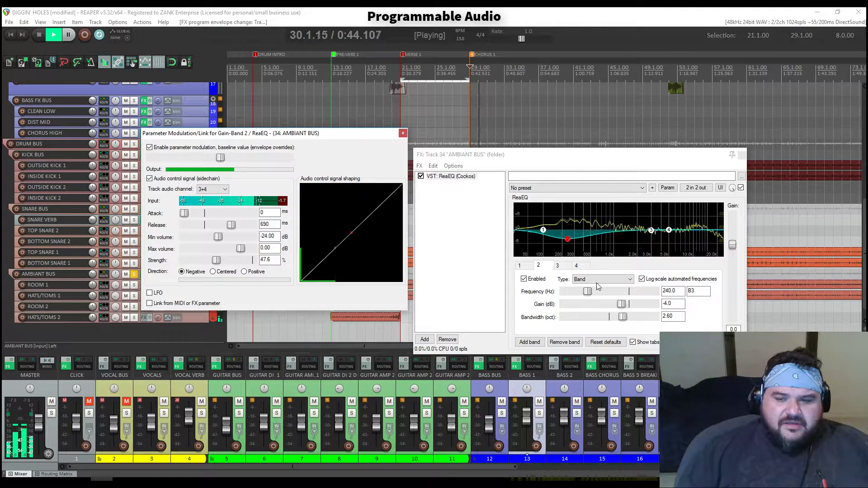
key("space")
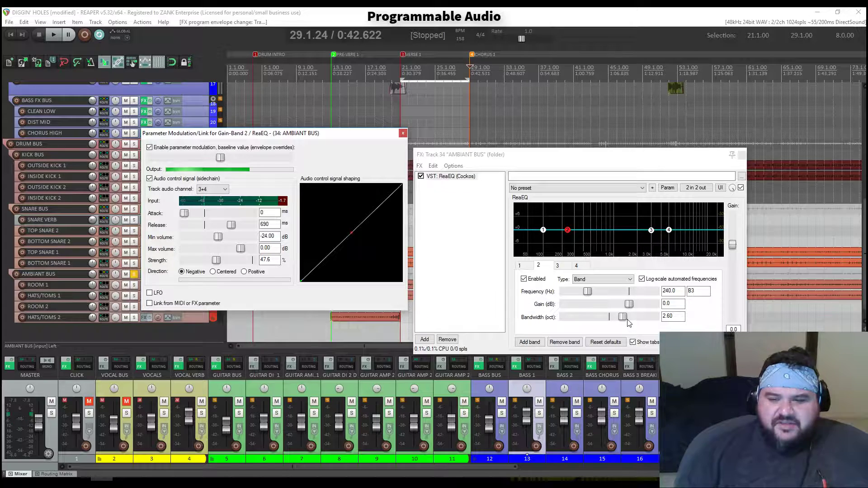
left_click_drag(624, 318, 620, 317)
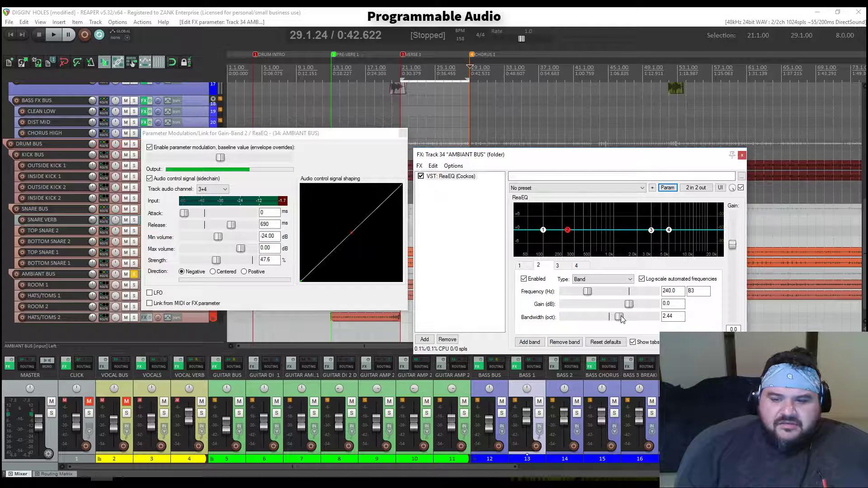
double_click(621, 318)
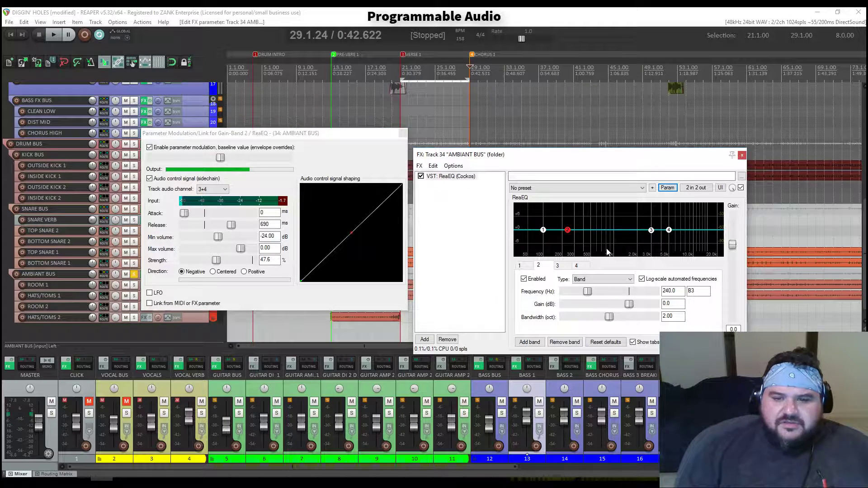
key("space")
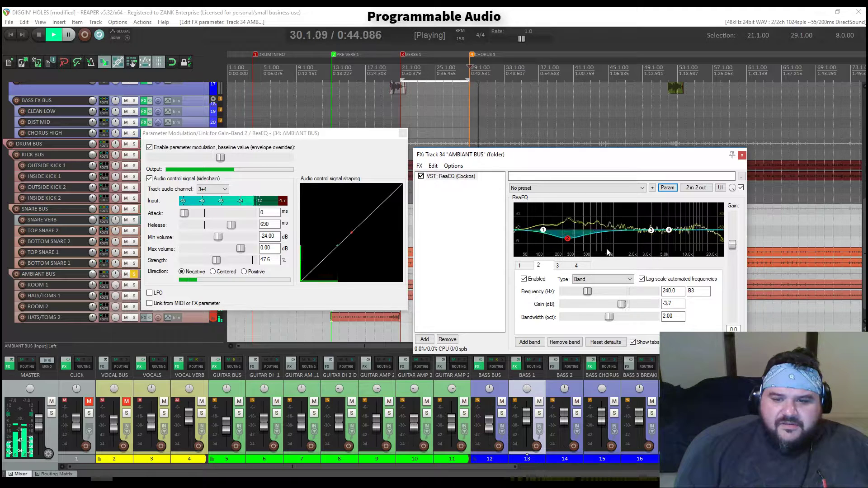
key("space")
left_click_drag(609, 318, 596, 320)
key("space")
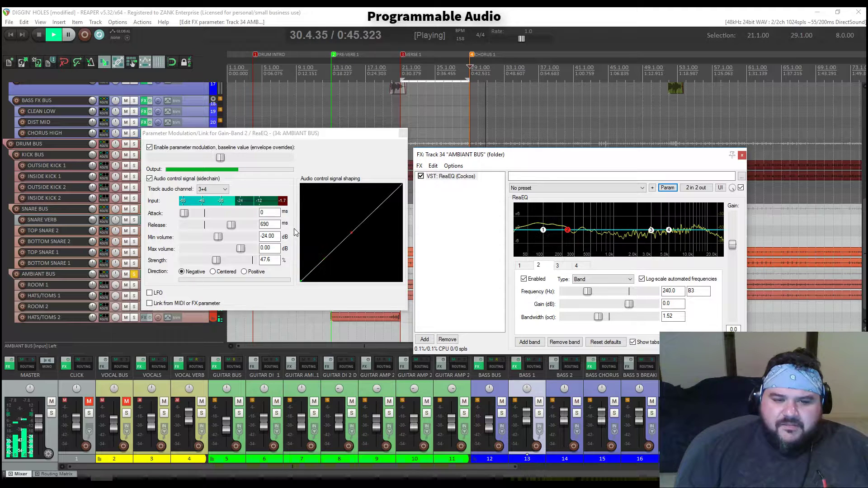
- Raise the modulation strength to about 64.8 % during playback, and close the modulation and AMBIANT BUS effects windows
left_click_drag(217, 260, 228, 260)
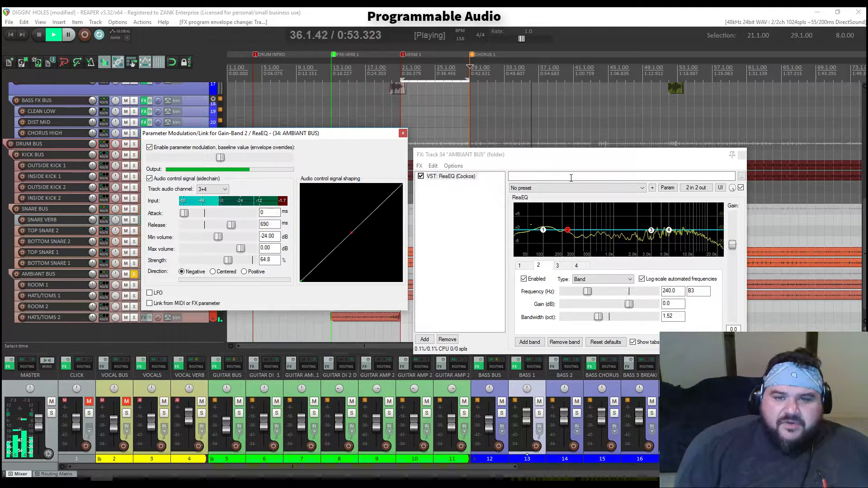
key("space")
left_click(403, 134)
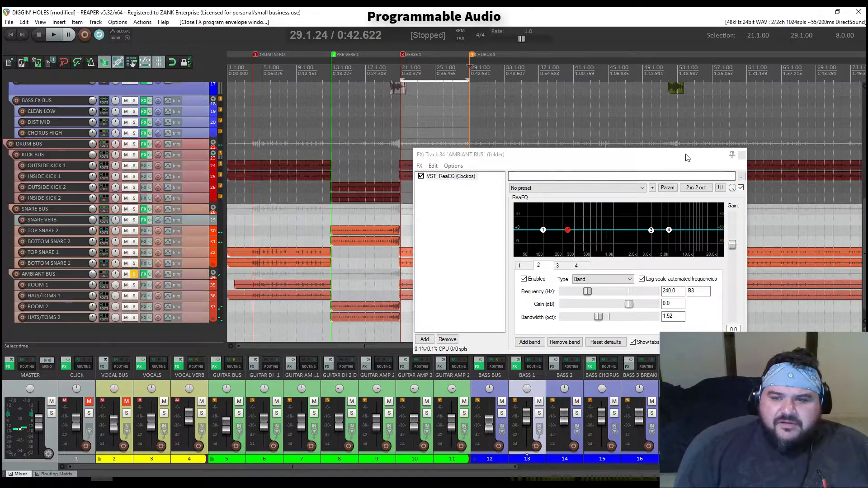
left_click(741, 155)
- Enlarge the BOTTOM SNARE 1 track and zoom in on a single snare hit late in measure 23
scroll(490, 179, "up", 6)
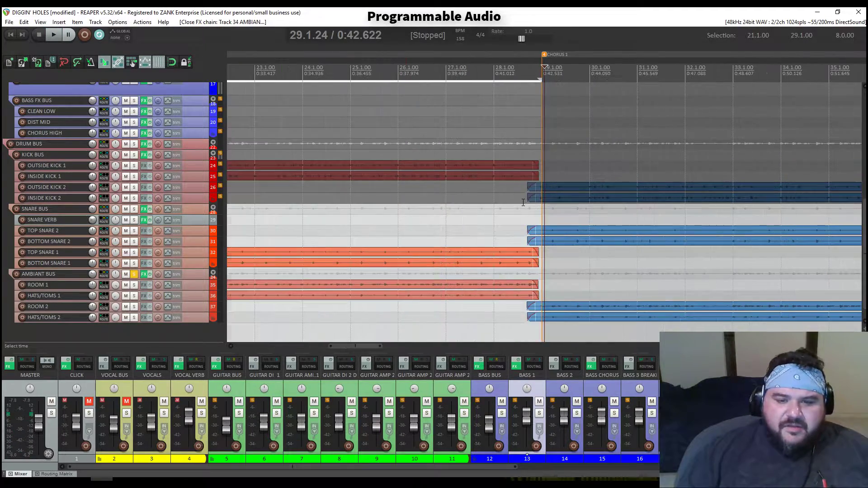
left_click(194, 271)
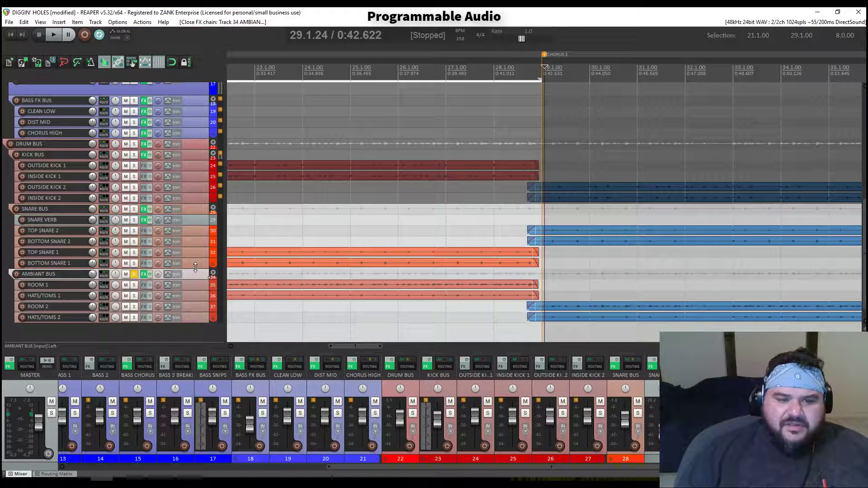
left_click_drag(194, 269, 196, 377)
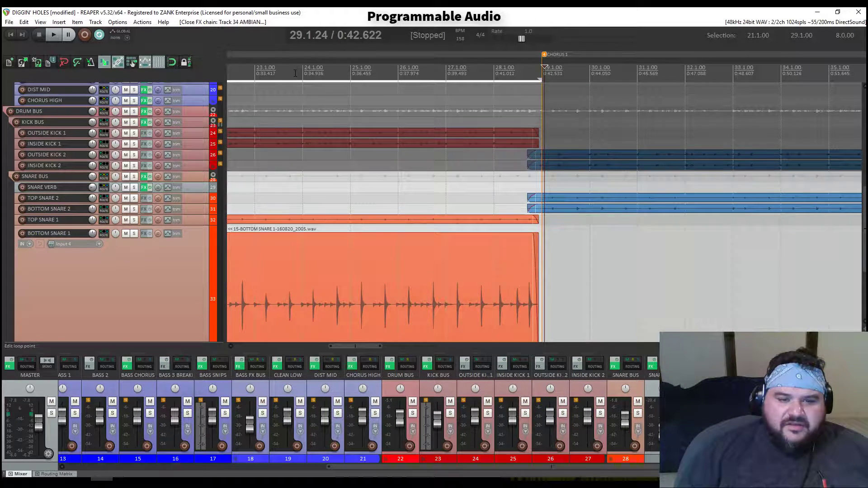
left_click(295, 104)
scroll(316, 112, "up", 8)
scroll(398, 142, "up", 2)
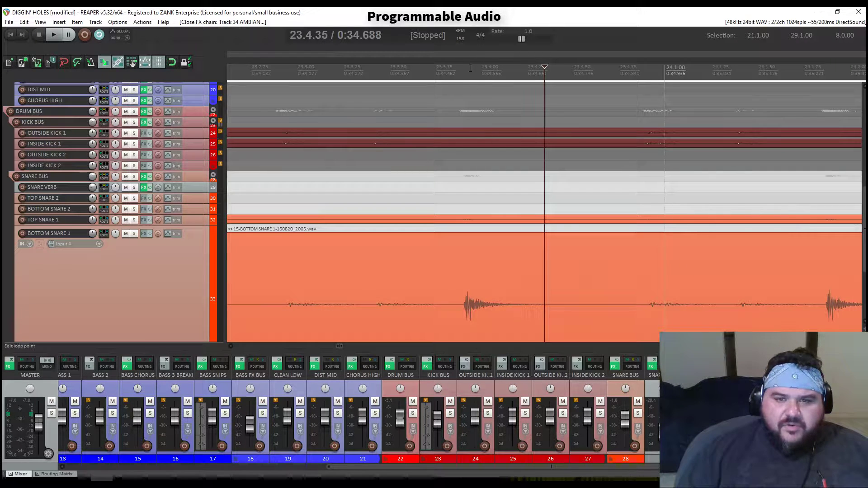
- Make a time selection around the snare hit and its decay, from 23.3.91 to 23.4.31
left_click_drag(464, 75, 533, 88)
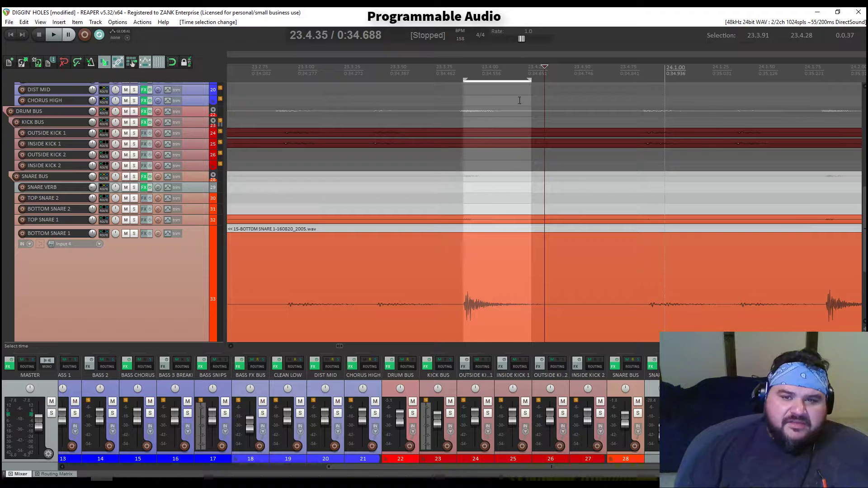
mouse_move(530, 81)
left_mouse_down()
mouse_move(520, 81)
mouse_move(538, 83)
left_mouse_up()
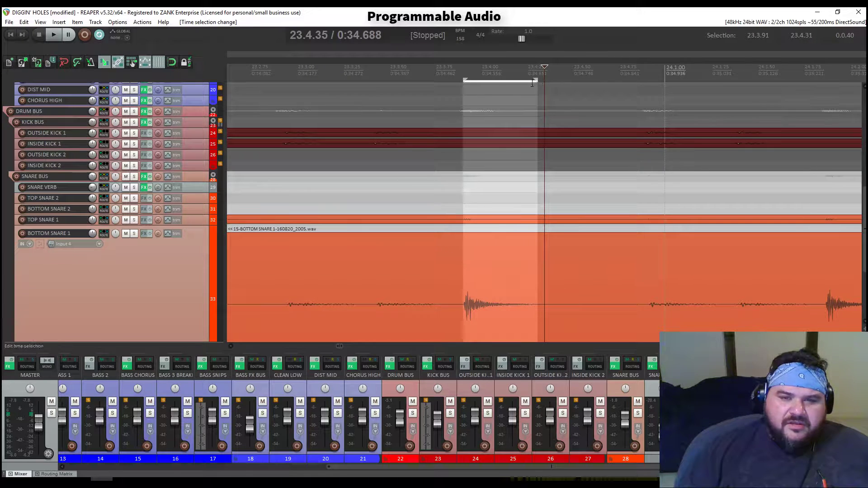
left_click_drag(464, 79, 463, 79)
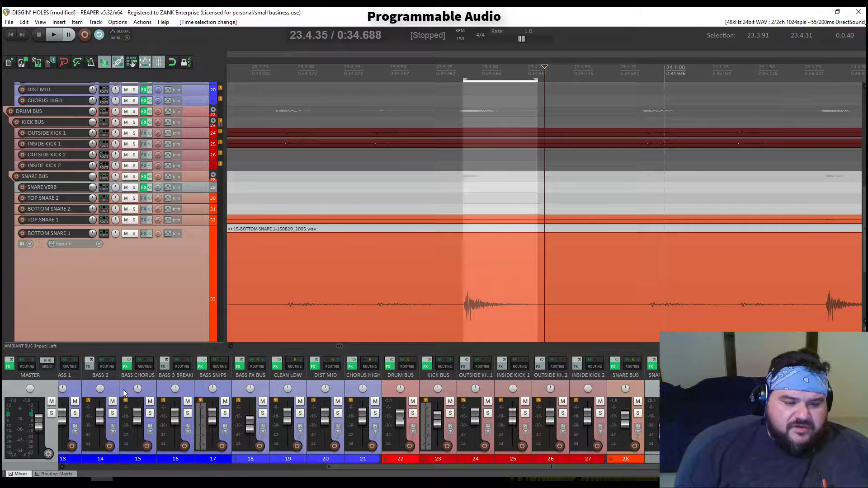
mouse_move(81, 478)
left_click(131, 448)
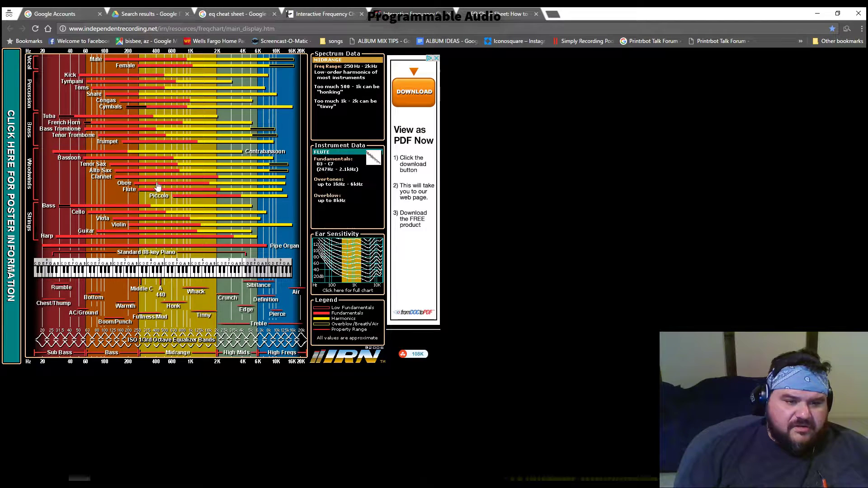
mouse_move(138, 111)
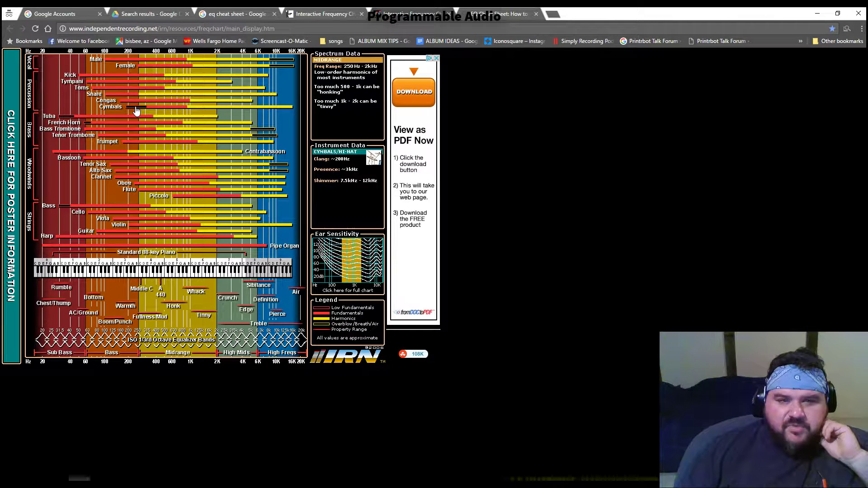
mouse_move(146, 480)
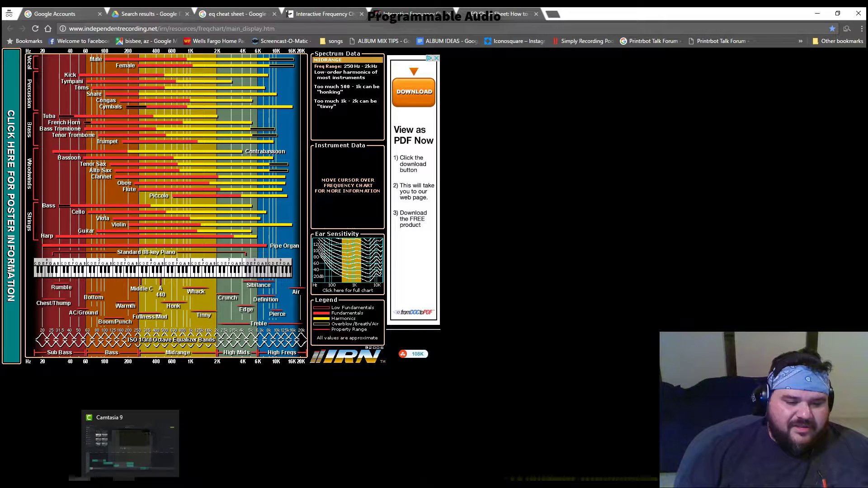
left_click(155, 456)
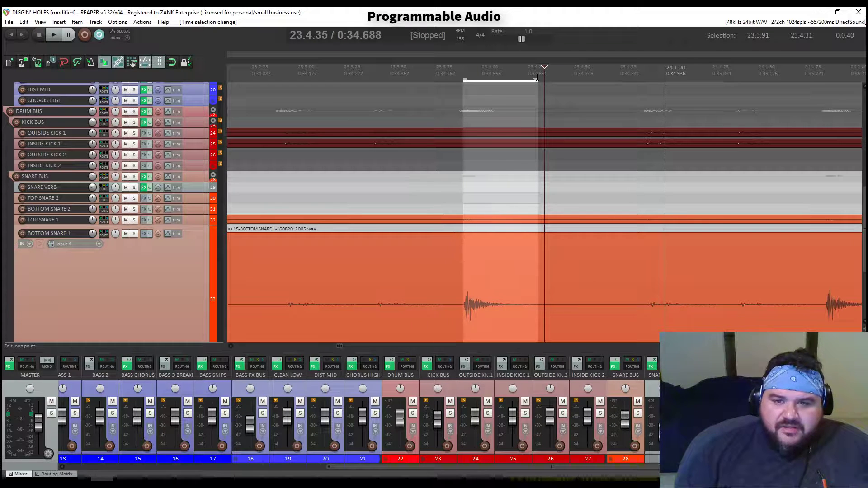
- Extend the time selection's end to 23.4.35, align its start with the snare transient, and collapse the BOTTOM SNARE 1 track
left_click_drag(537, 79, 543, 78)
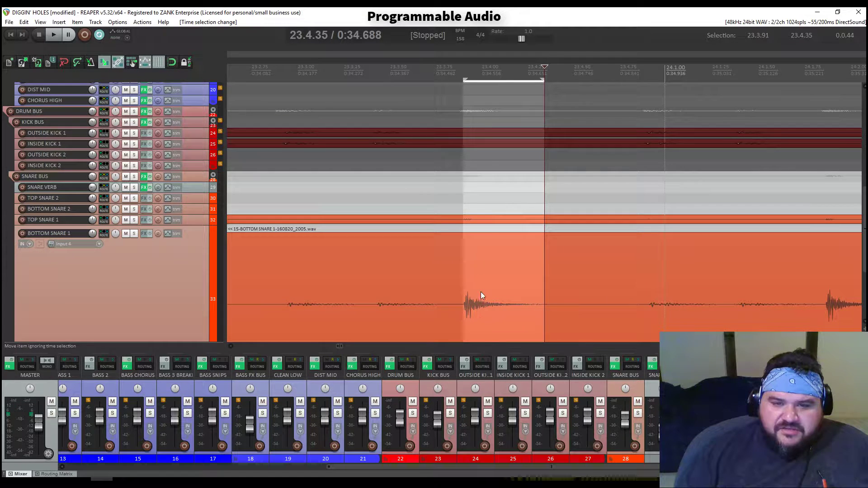
left_click(471, 72)
scroll(452, 100, "up", 6)
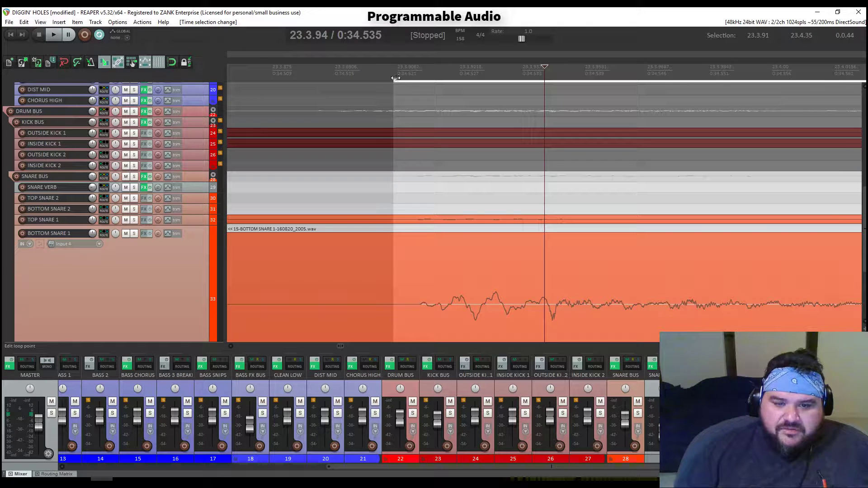
left_click_drag(396, 78, 419, 88)
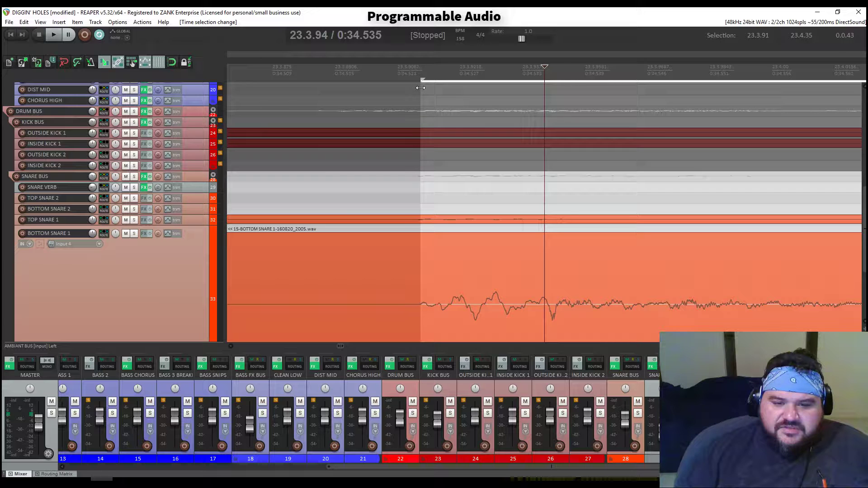
scroll(603, 239, "down", 6)
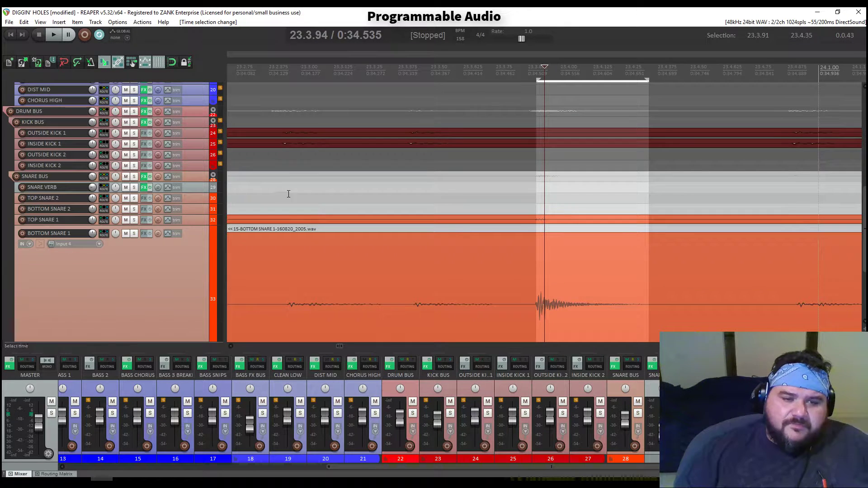
double_click(183, 238)
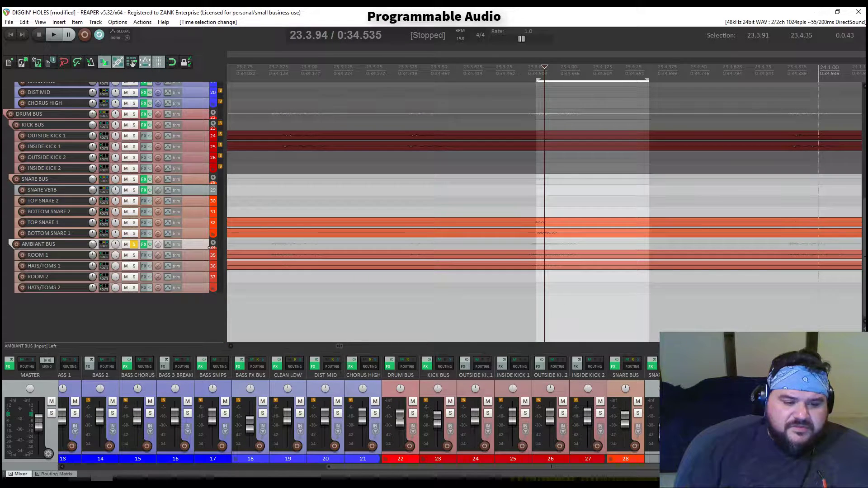
- Switch to Chrome, mute the Gmail inbox tab, and minimize the browser window
left_click(80, 482)
left_click(81, 447)
left_click(40, 13)
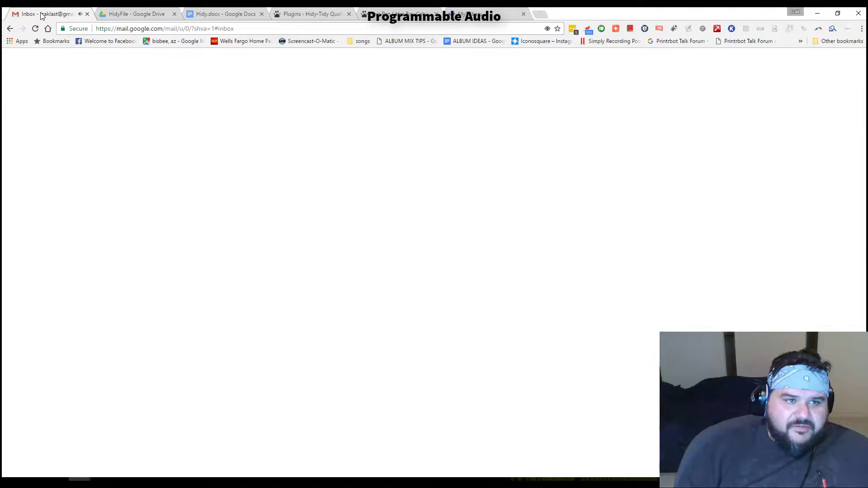
right_click(41, 14)
left_click(56, 68)
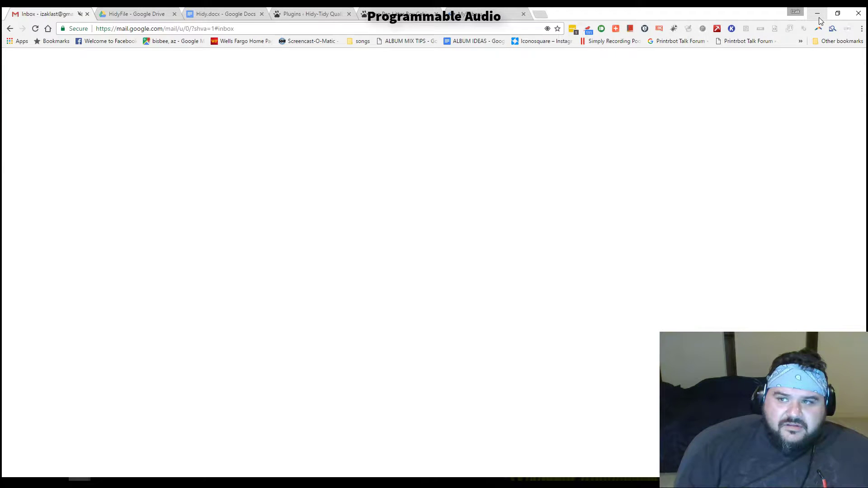
left_click(818, 14)
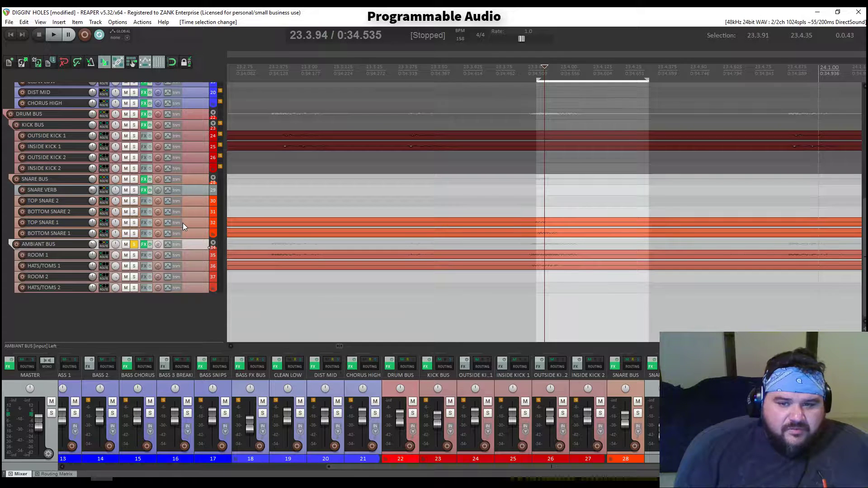
- Open the effects chain of the AMBIANT BUS track
scroll(534, 190, "up", 3)
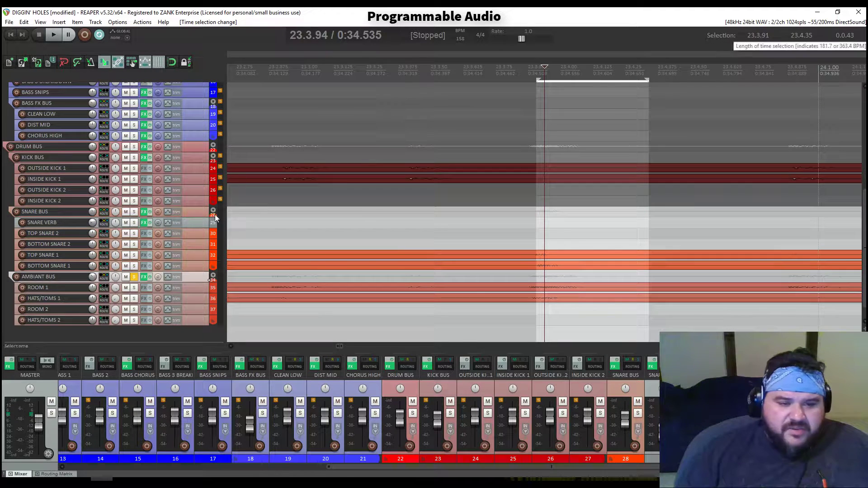
left_click(144, 277)
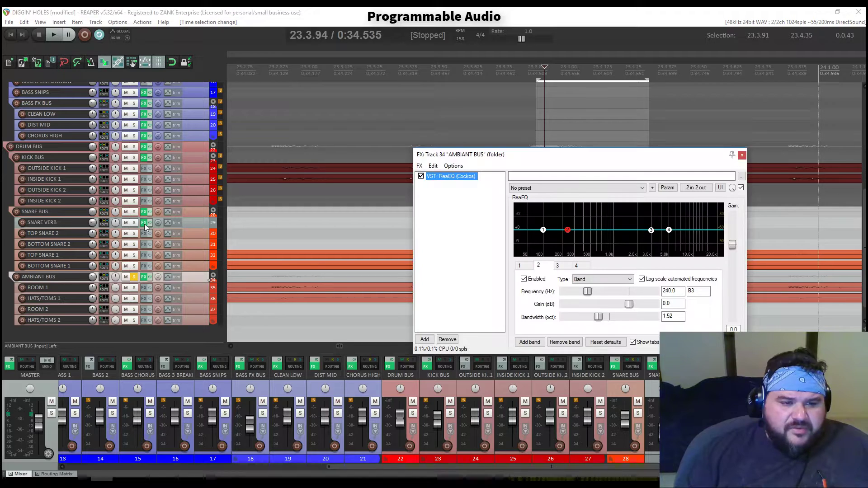
- Inspect the effects chains of the SNARE VERB and SNARE BUS tracks, closing each one after viewing it
left_click(144, 222)
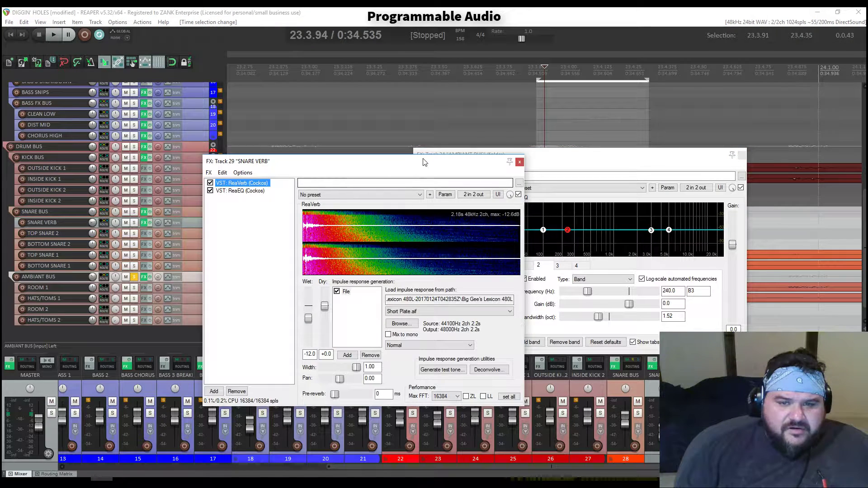
left_click(520, 162)
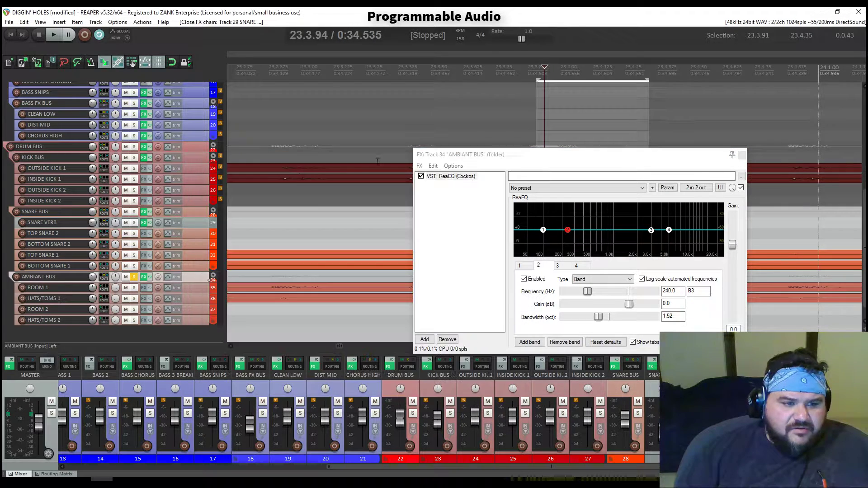
left_click(144, 212)
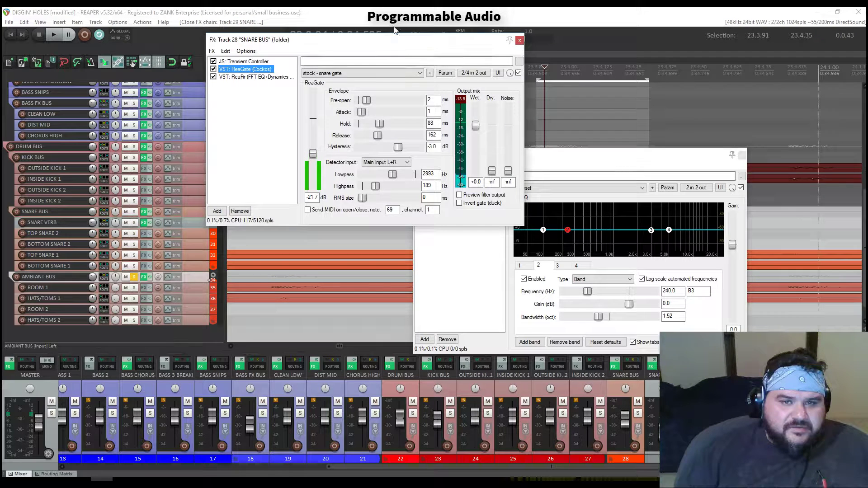
left_click_drag(385, 45, 302, 87)
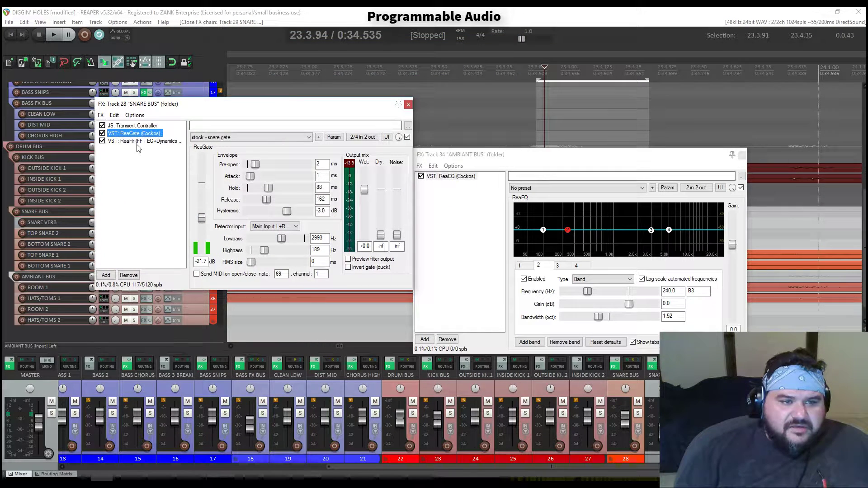
left_click(408, 104)
- Open the parameter modulation settings for ReaEQ band 2's gain on AMBIANT BUS and place them beside the effects window
left_click_drag(557, 161, 459, 131)
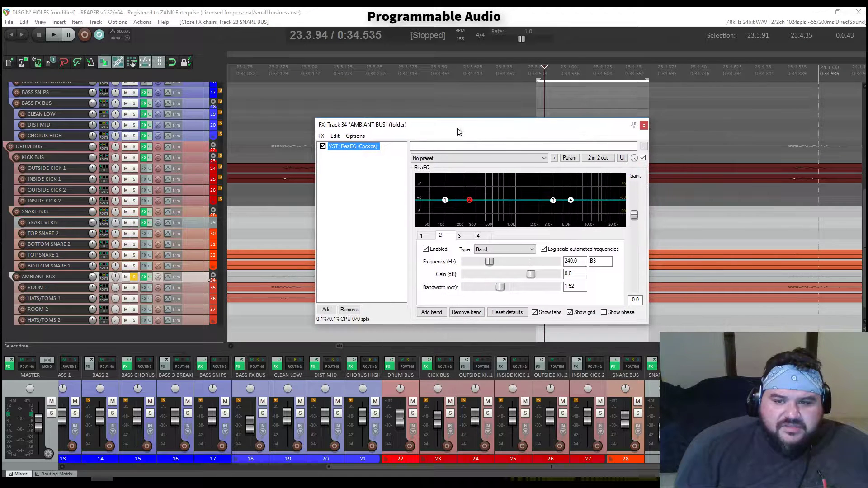
mouse_move(470, 205)
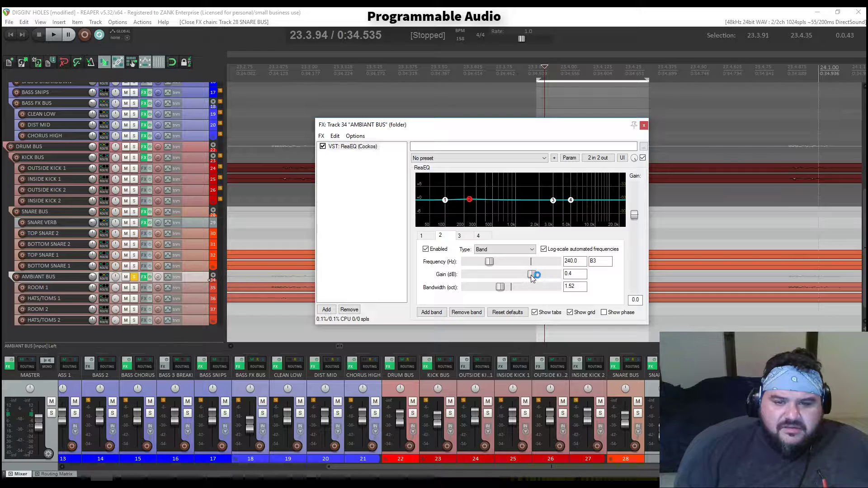
left_click(571, 158)
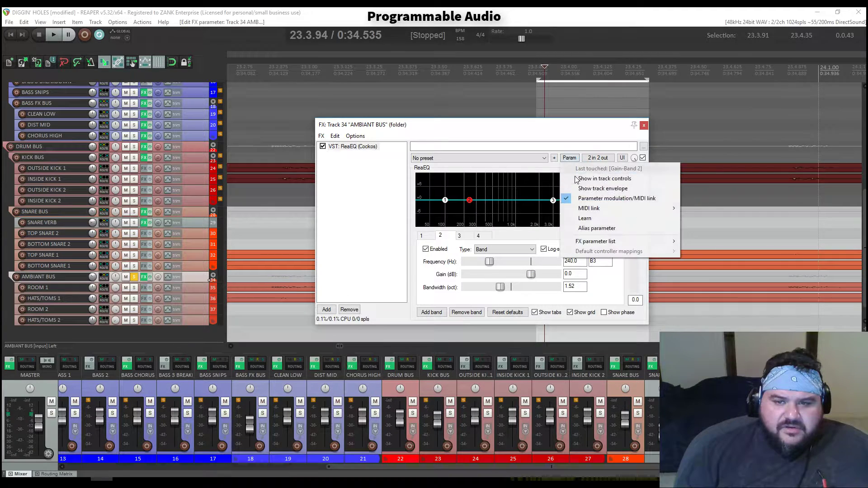
left_click(598, 198)
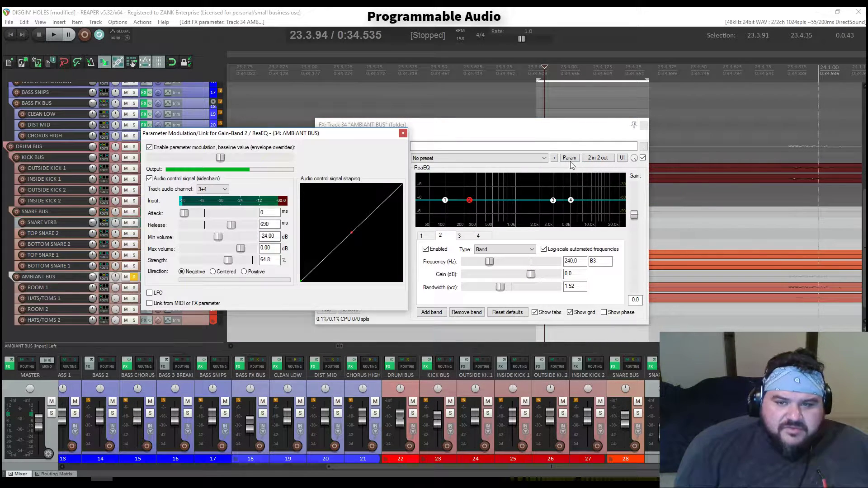
left_click_drag(358, 134, 256, 116)
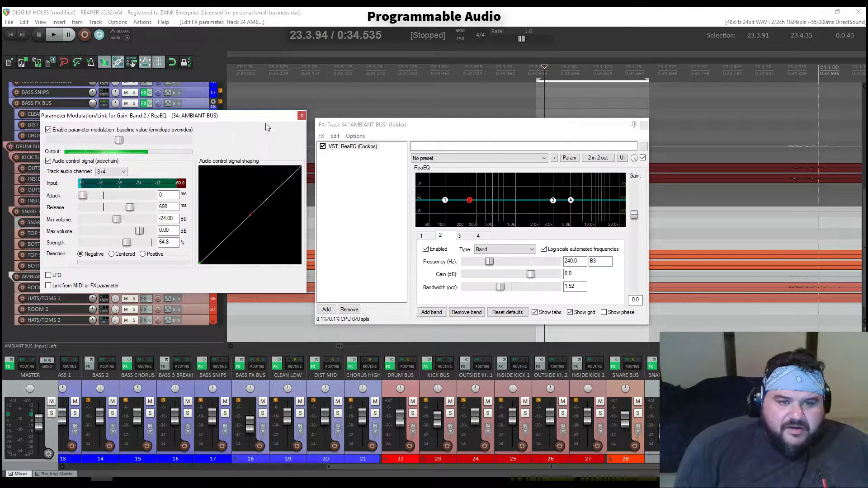
left_click_drag(374, 126, 405, 118)
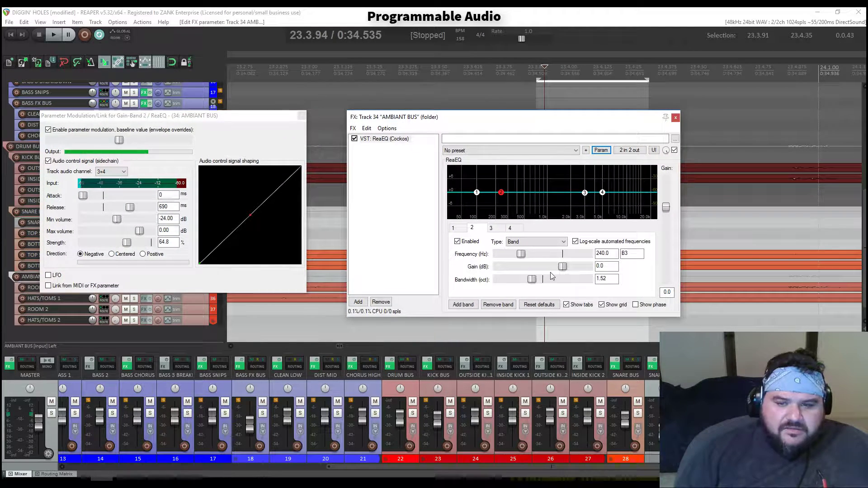
- Set the release of band 2's gain modulation to 50 ms and audition the selected snare hit
left_click_drag(129, 210, 95, 215)
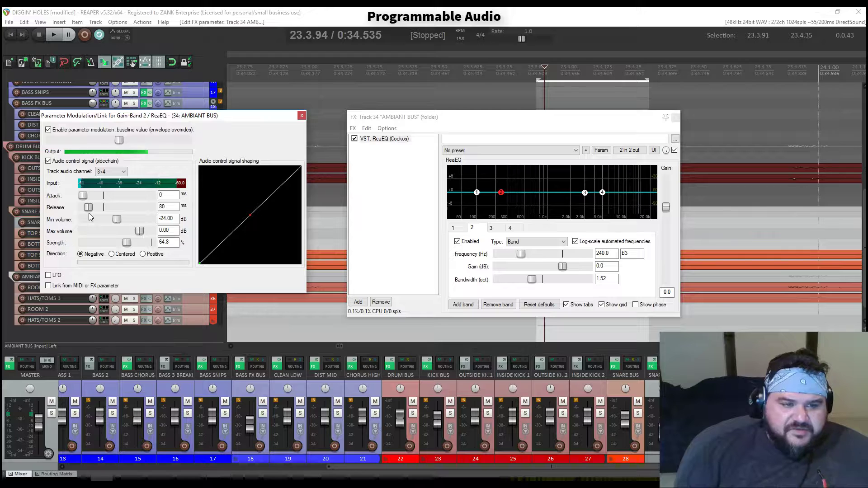
left_click_drag(88, 213, 86, 207)
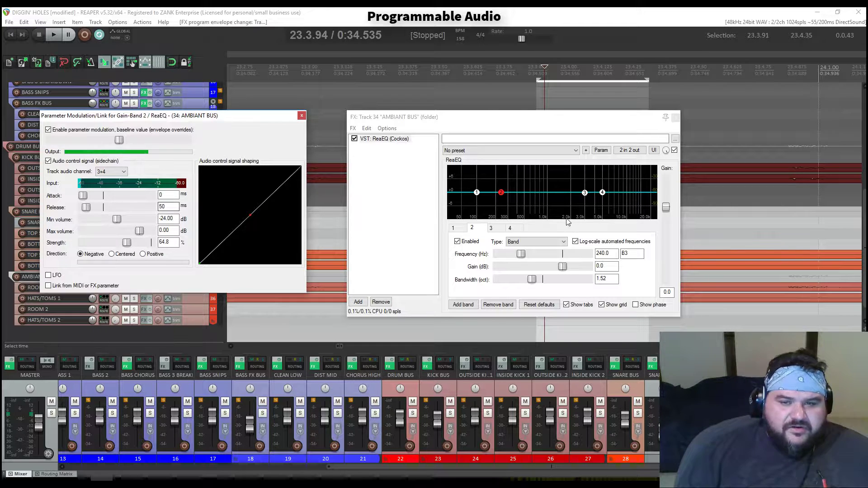
key("space")
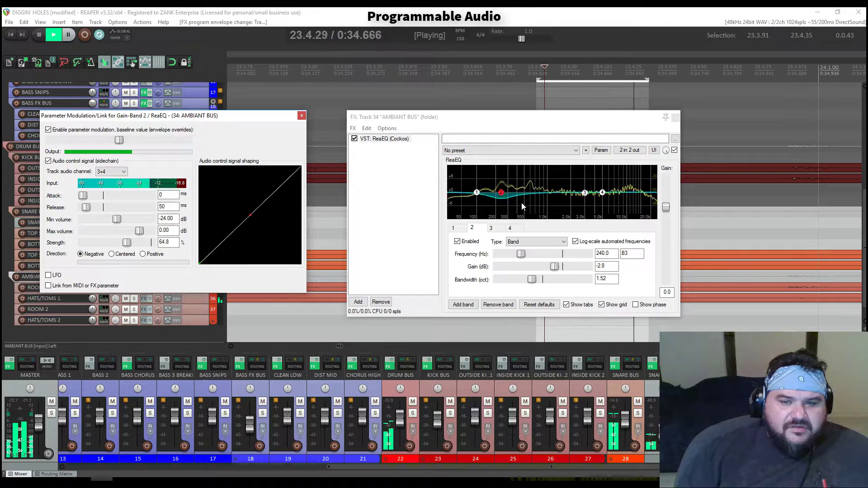
key("space")
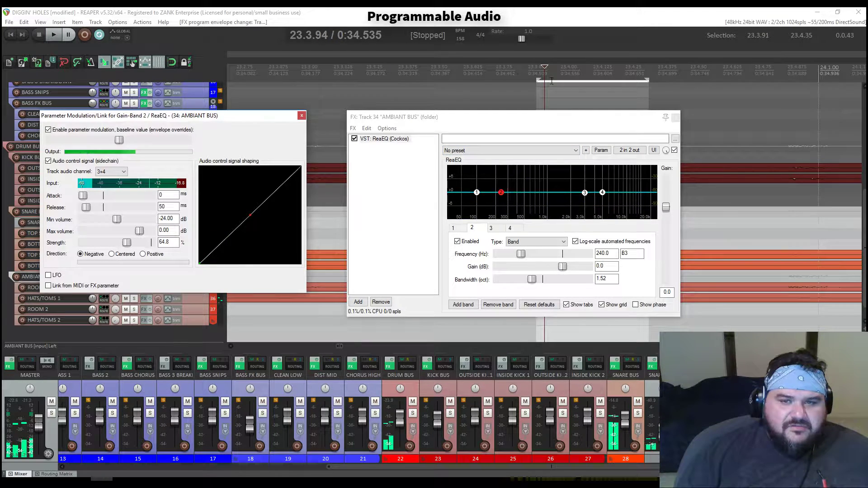
- Turn off repeat and extend the start of the time selection back to 20.4.59
left_click(100, 35)
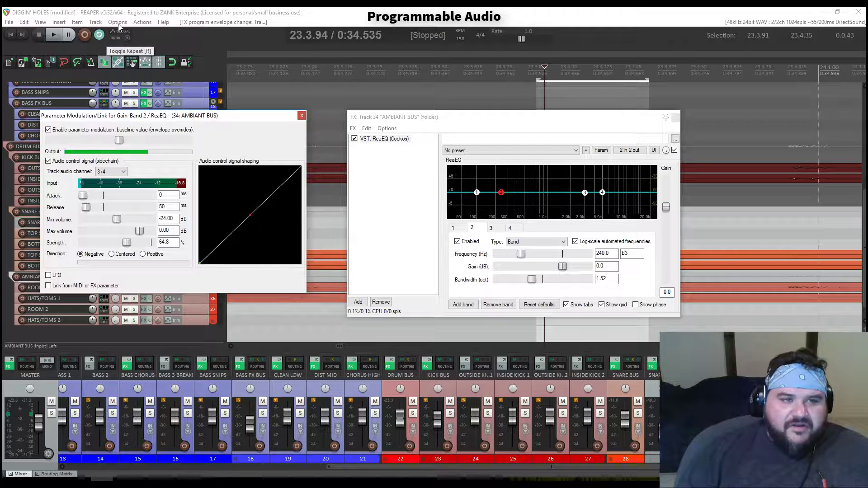
scroll(579, 89, "down", 5)
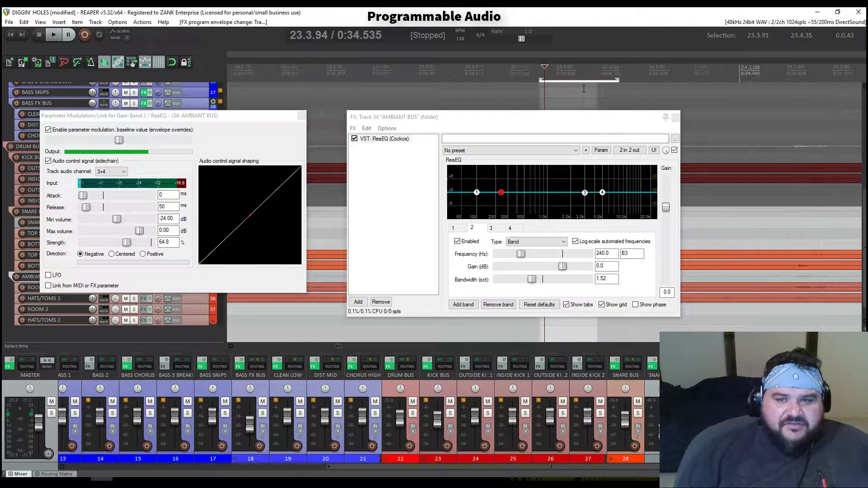
left_click_drag(547, 80, 275, 75)
- Play the song from 21.1.32 to hear the band 2 modulation, and select ReaEQ band 3
left_click(293, 69)
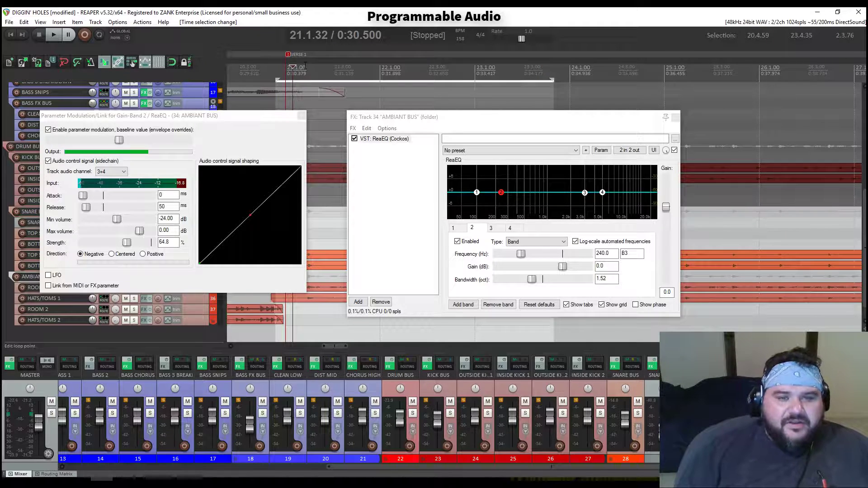
key("space")
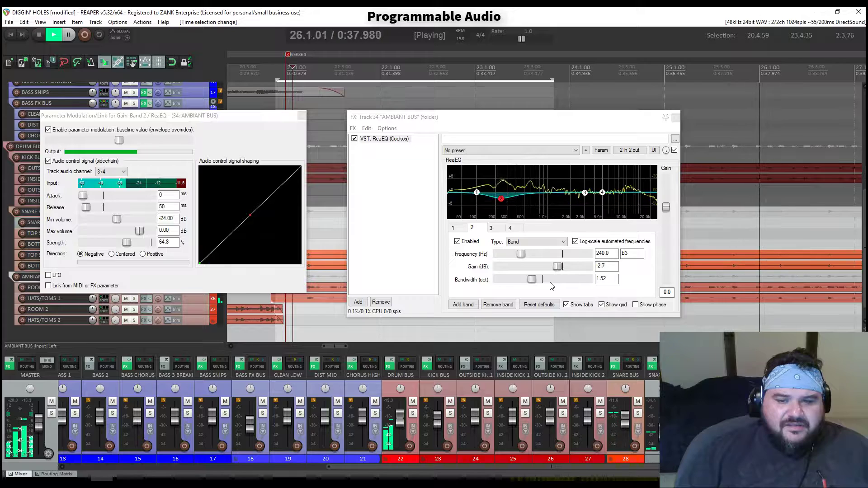
key("space")
left_click(586, 198)
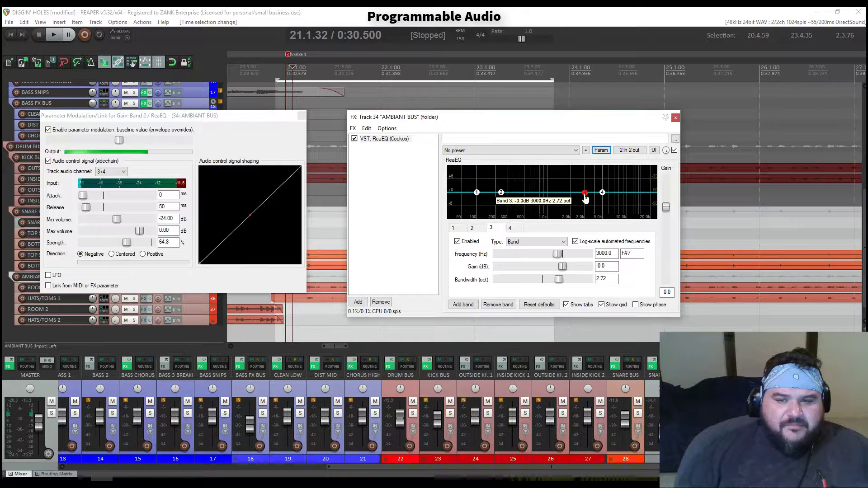
- Set band 2's gain modulation to a 102 ms release and 100% strength, and start playback
left_click(87, 211)
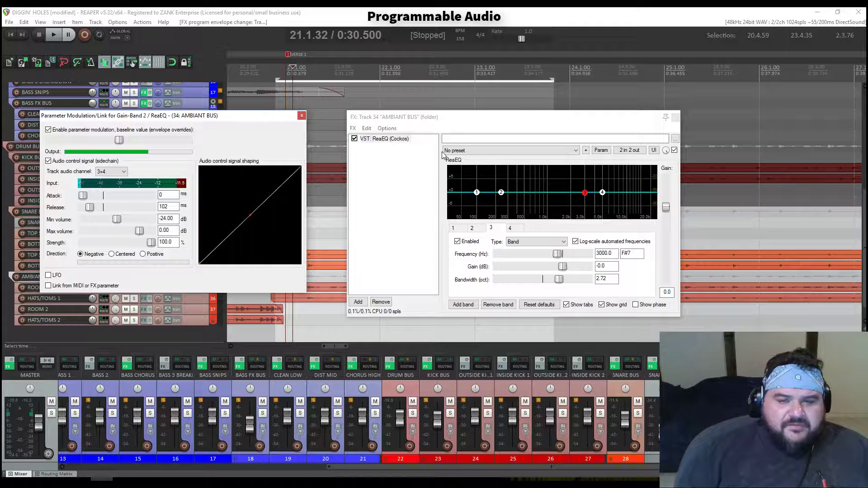
key("space")
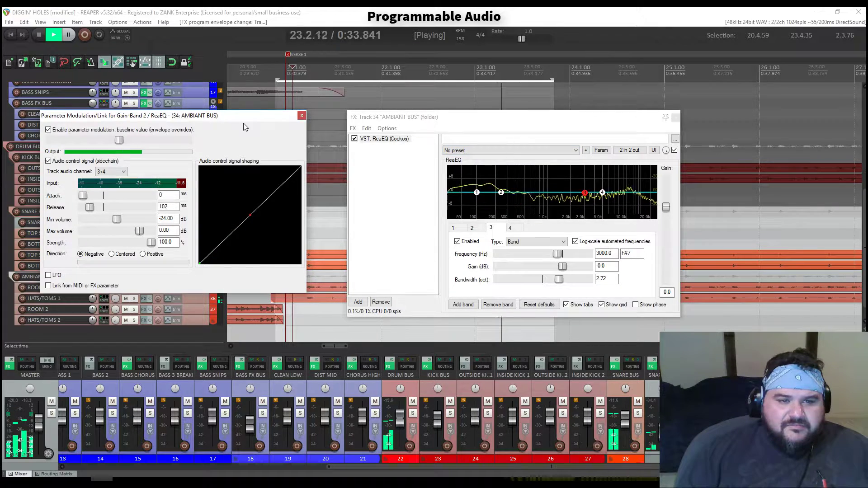
- Solo the SNARE BUS alongside the AMBIANT BUS and make the SNARE BUS track slightly taller
left_click_drag(243, 116, 441, 81)
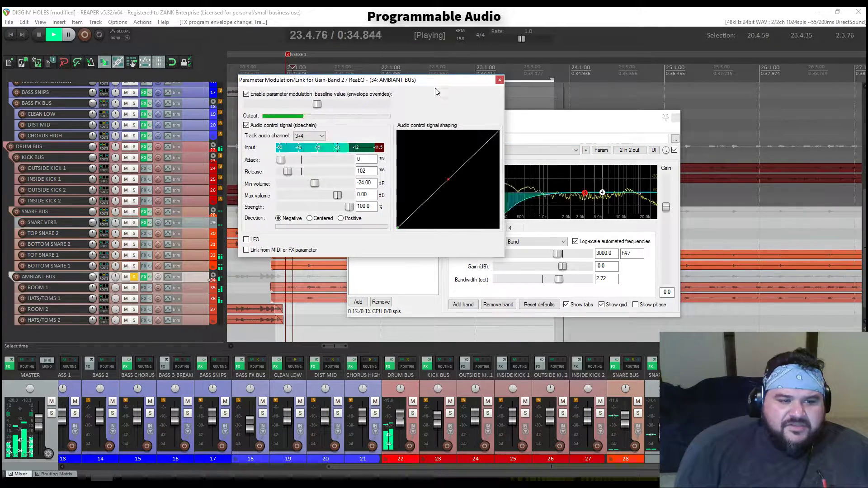
left_click(135, 212)
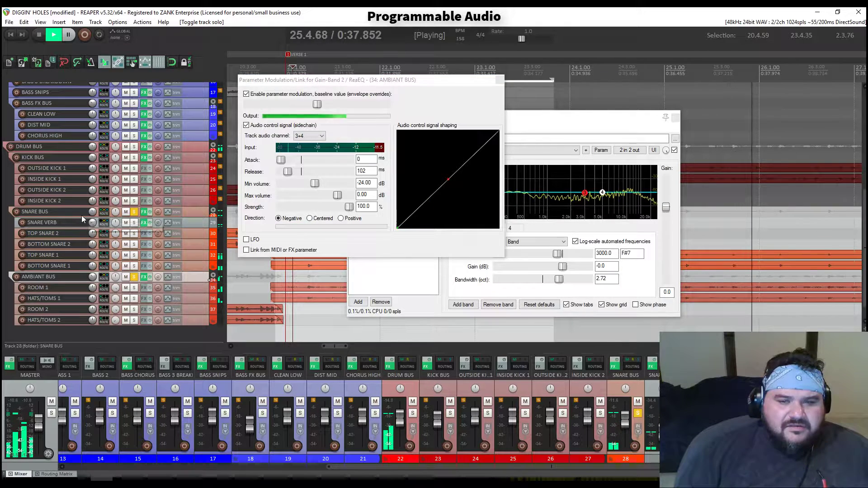
left_click_drag(82, 217, 86, 227)
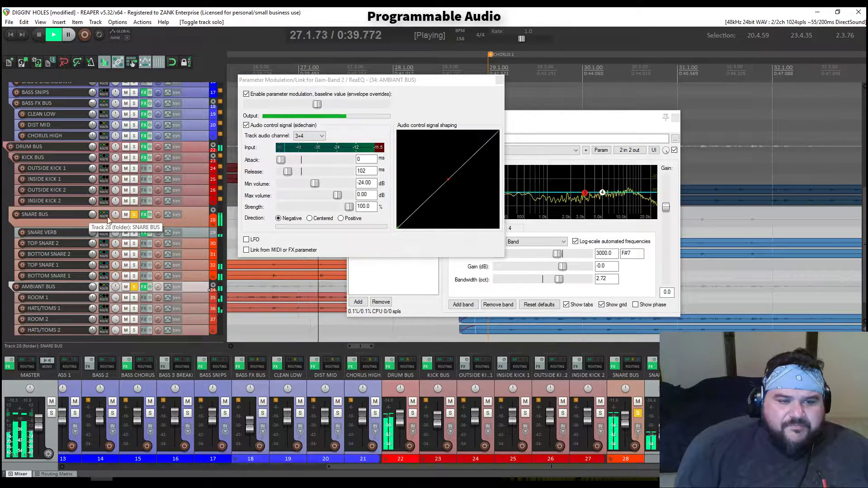
- Compare the sound with band 2's parameter modulation off and on during playback, leaving it enabled when stopping
left_click_drag(430, 84, 254, 109)
left_click(69, 119)
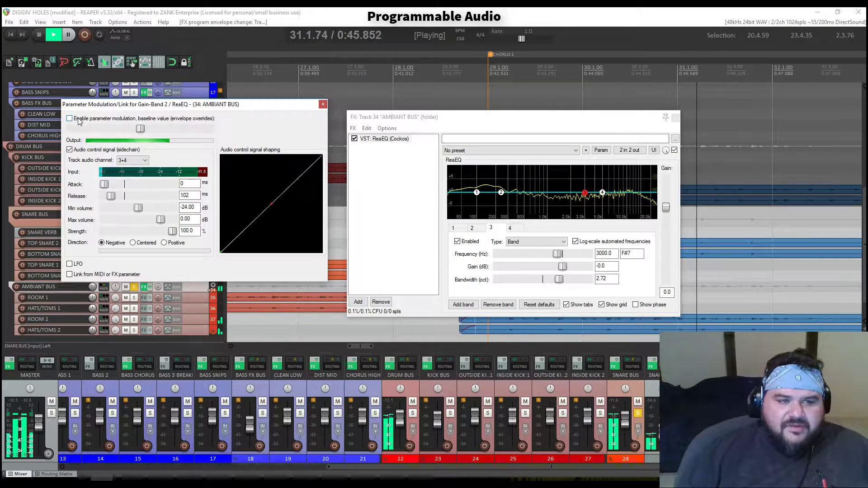
left_click(76, 120)
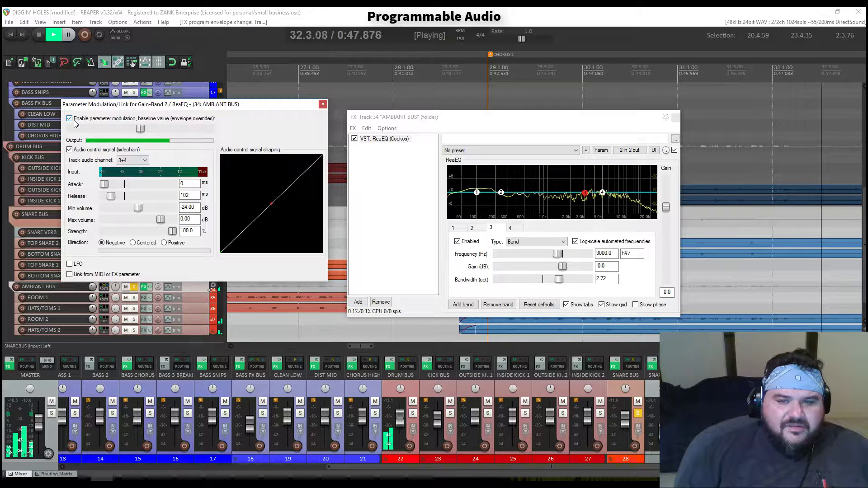
left_click(70, 119)
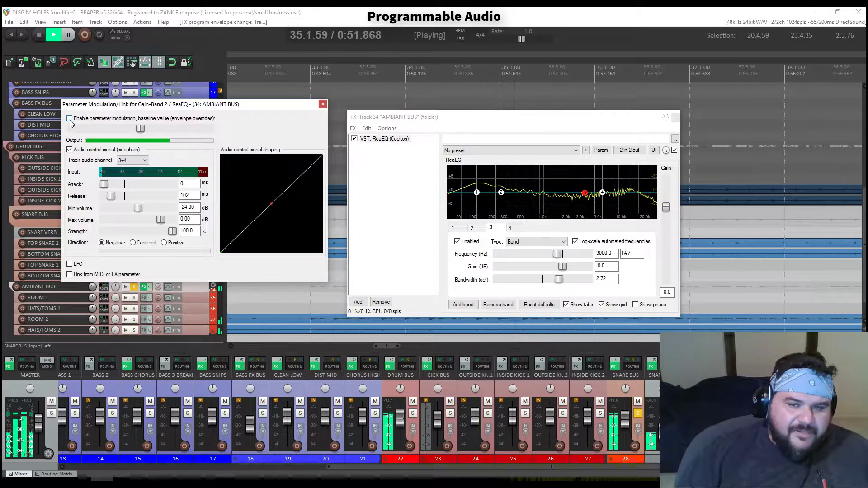
left_click(71, 120)
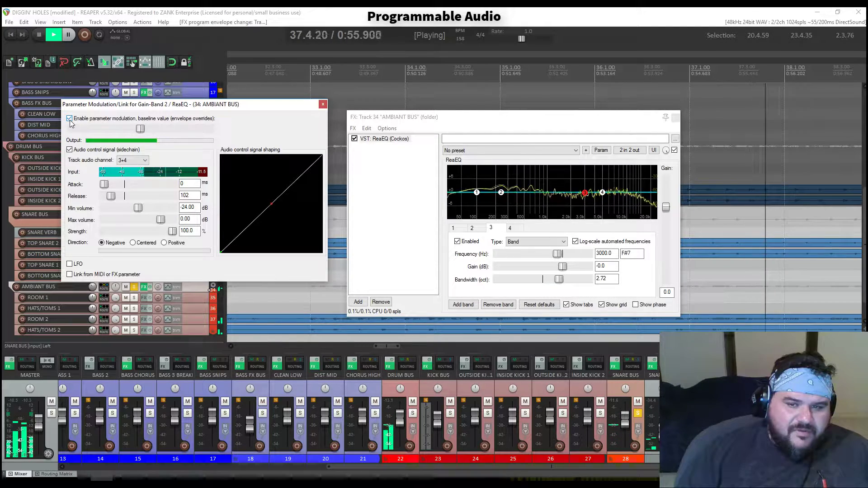
key("space")
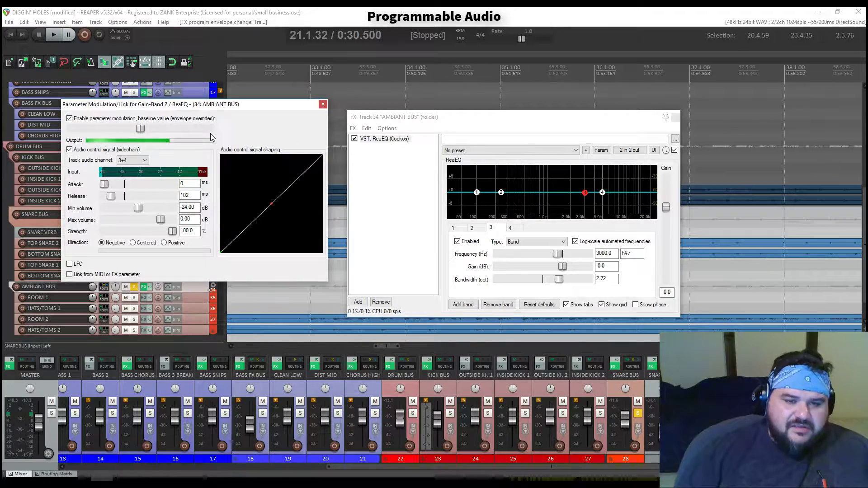
- Lower ReaEQ band 3's gain to -3.9 dB and open its parameter modulation settings in place of band 2's
left_click(587, 199)
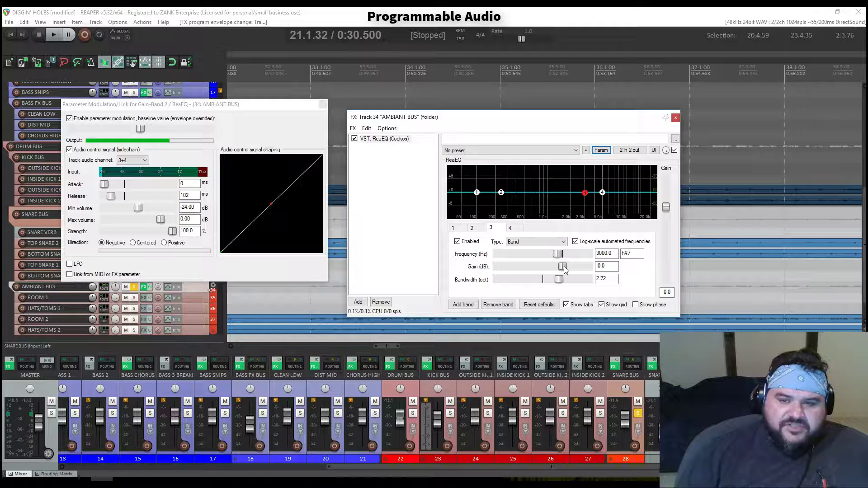
left_click_drag(564, 267, 557, 266)
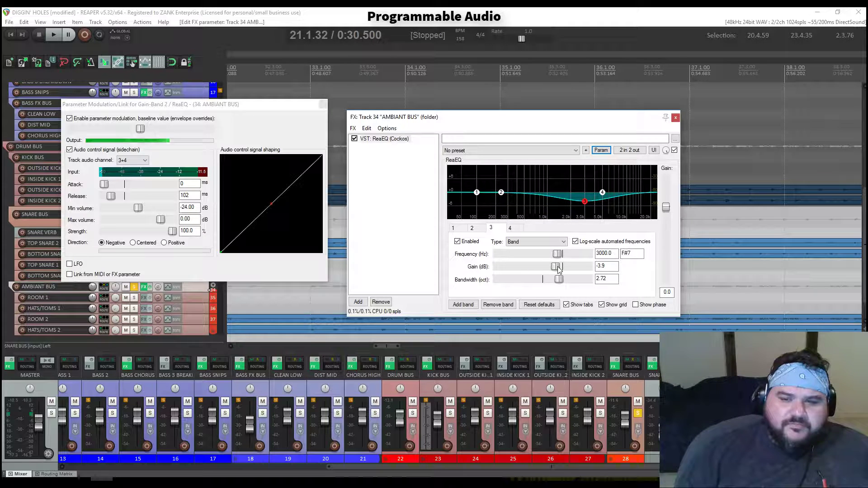
left_click(323, 104)
left_click(599, 152)
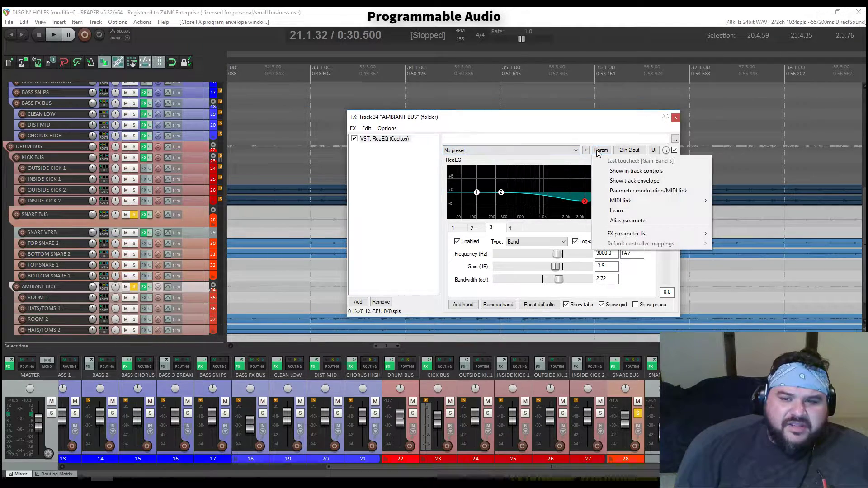
left_click(620, 191)
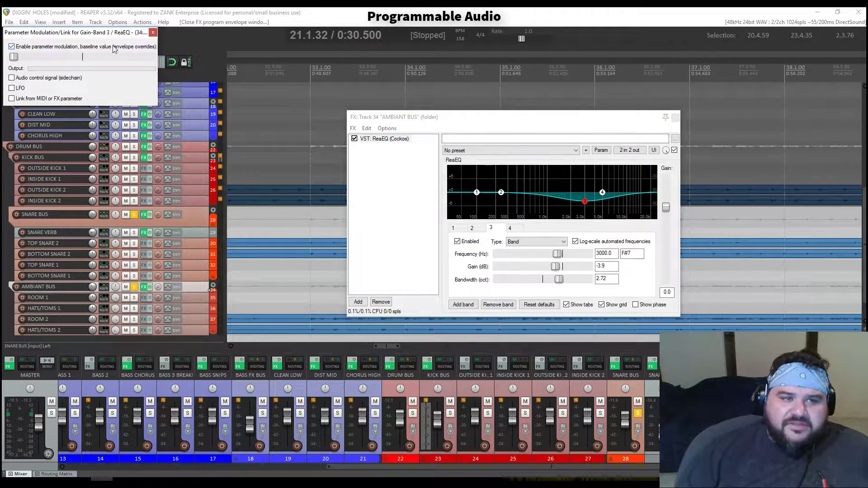
- Enable the sidechain audio control signal for band 3's gain modulation and assign track audio channel 3+4
left_click_drag(119, 36, 366, 154)
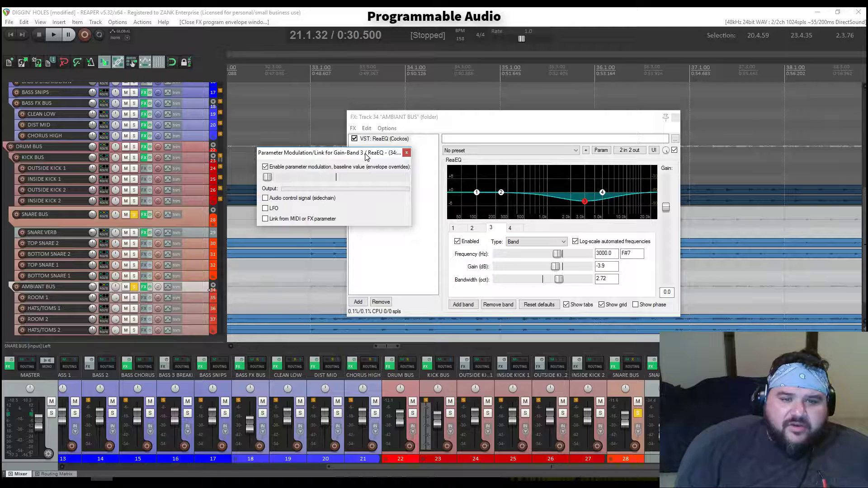
left_click(266, 198)
left_click(340, 209)
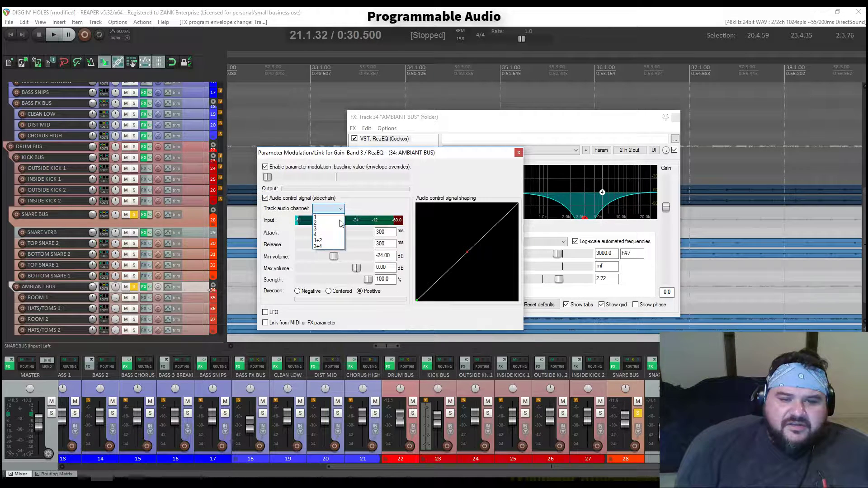
left_click(348, 217)
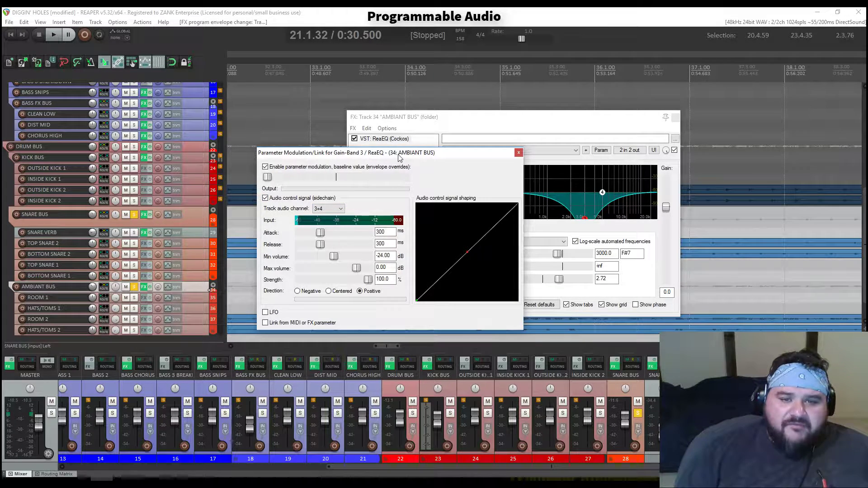
left_click_drag(400, 156, 220, 84)
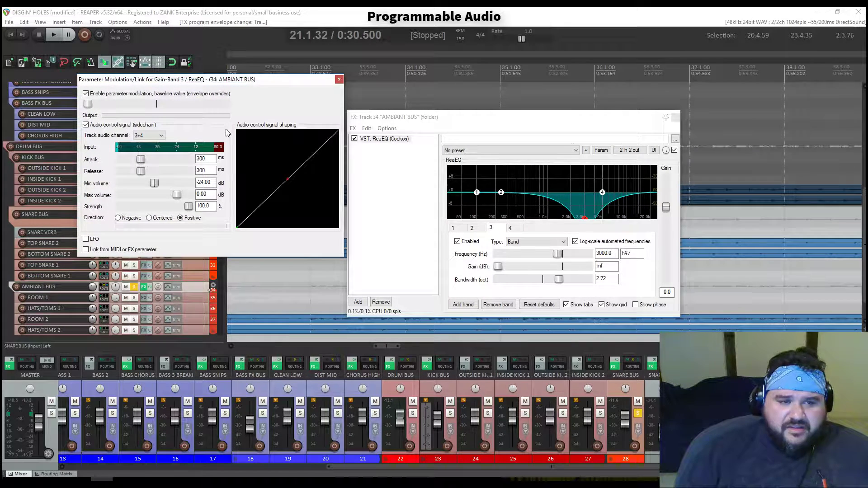
- Reset the baseline of band 3's gain modulation to its default 0.0 dB and audition it in playback
double_click(89, 104)
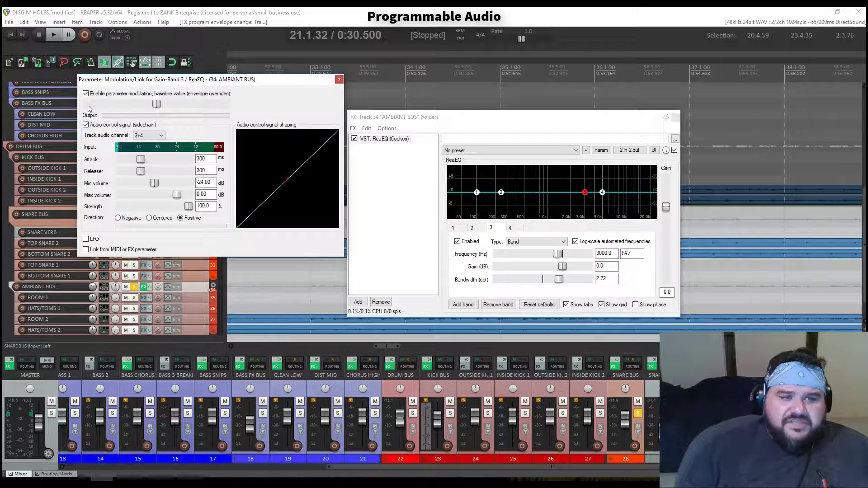
key("space")
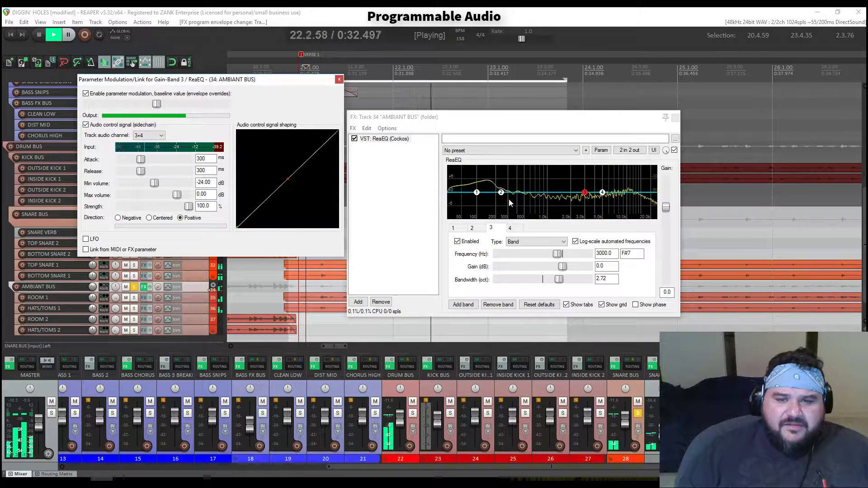
key("space")
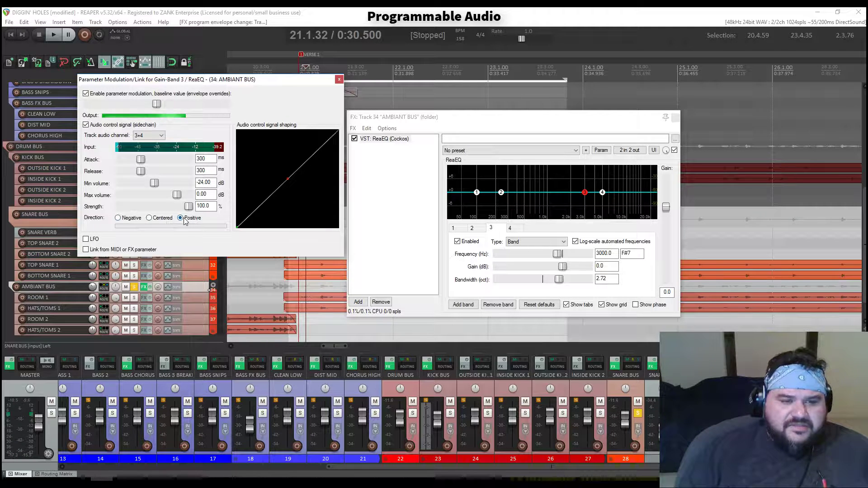
- Set band 3's gain modulation direction to Negative, audition it, and keep track audio channel 3+4 assigned
left_click(118, 218)
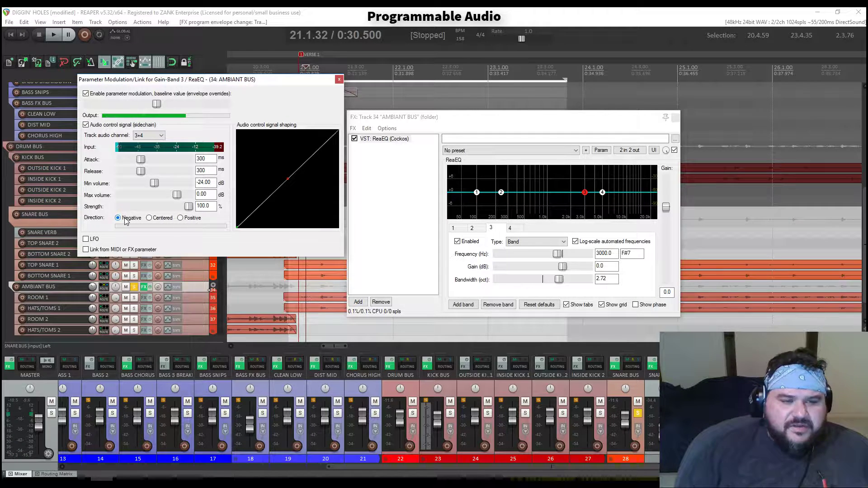
key("space")
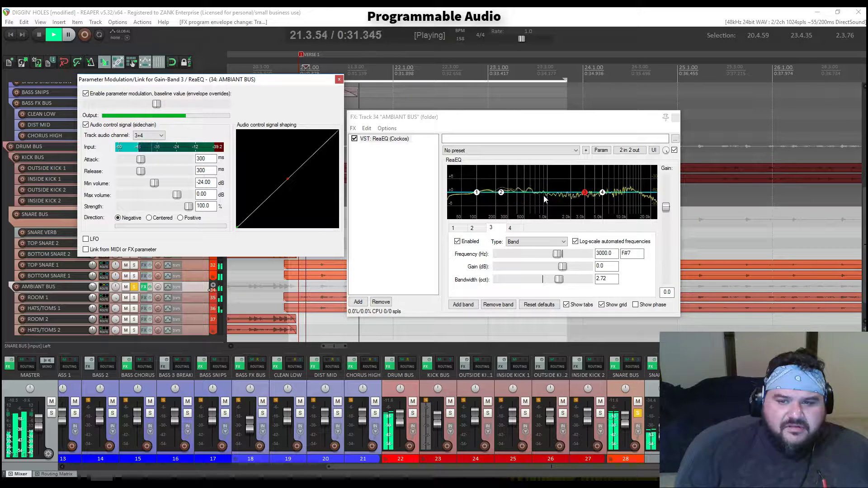
key("space")
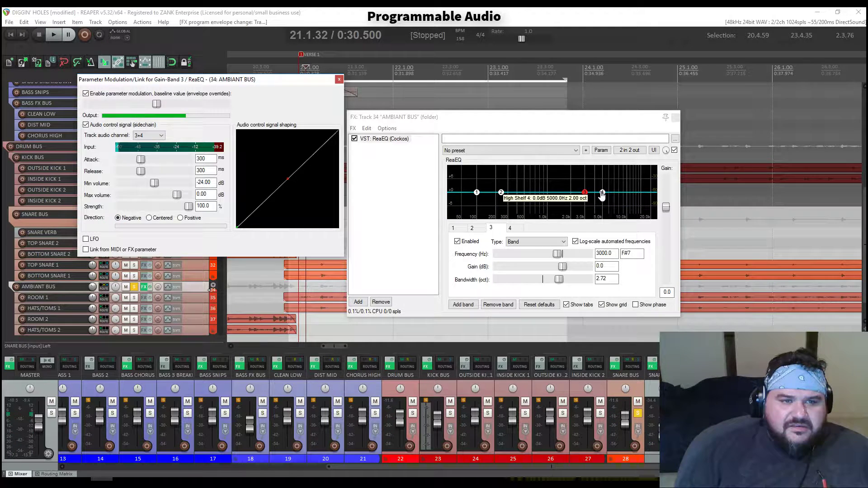
left_click(587, 195)
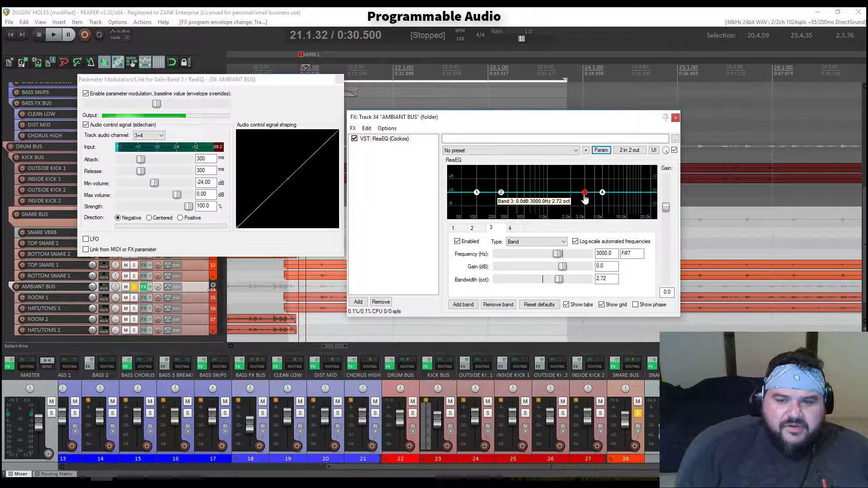
left_click(156, 135)
left_click(146, 175)
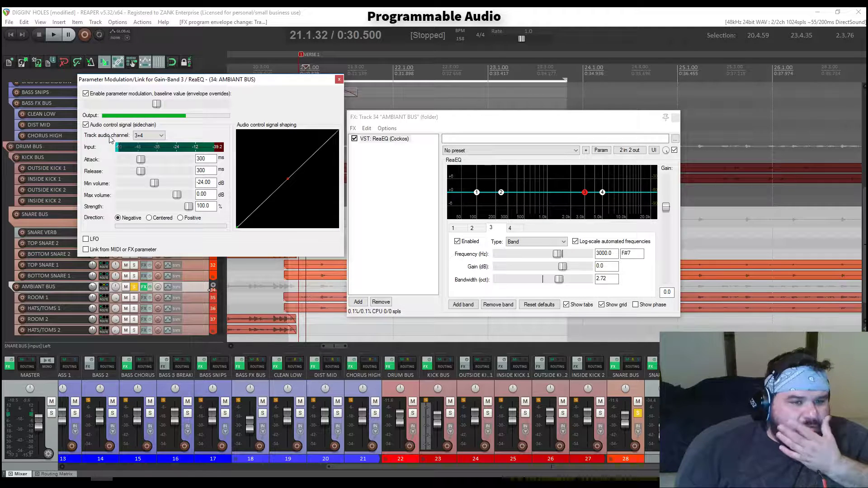
- Add a second send from the SNARE BUS to the AMBIANT BUS, routed to new receiving channels 5/6
left_click_drag(248, 83, 428, 55)
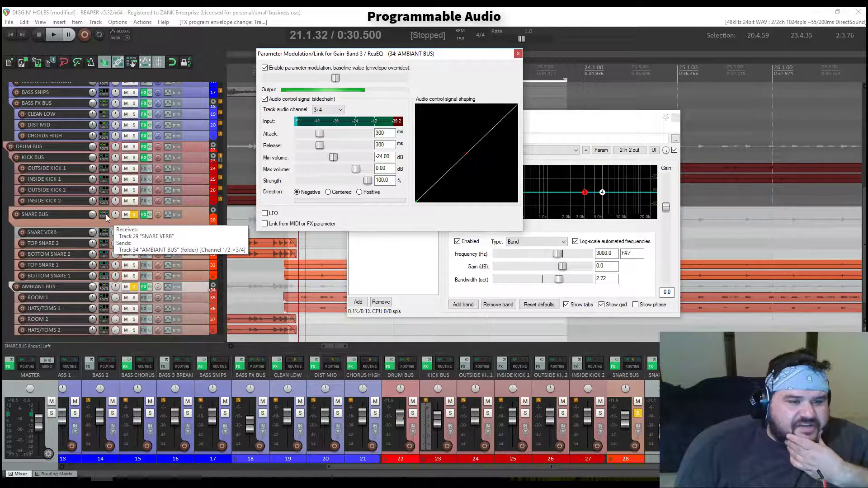
mouse_move(106, 218)
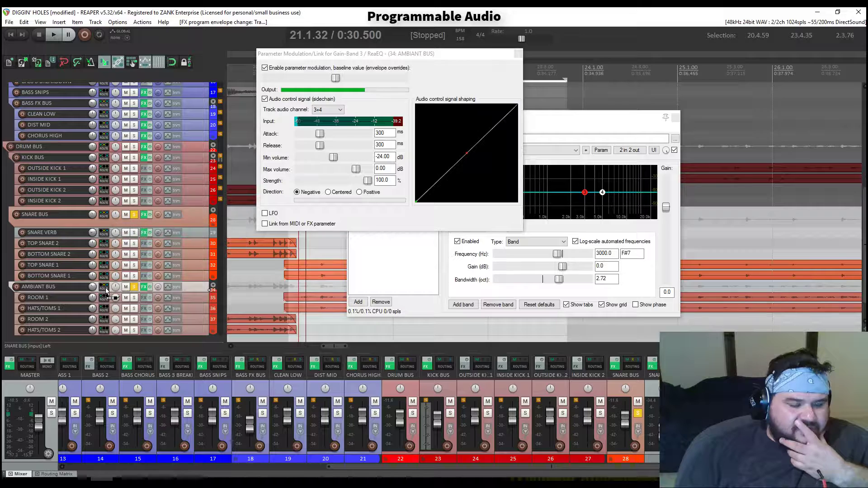
left_click_drag(107, 292, 107, 292)
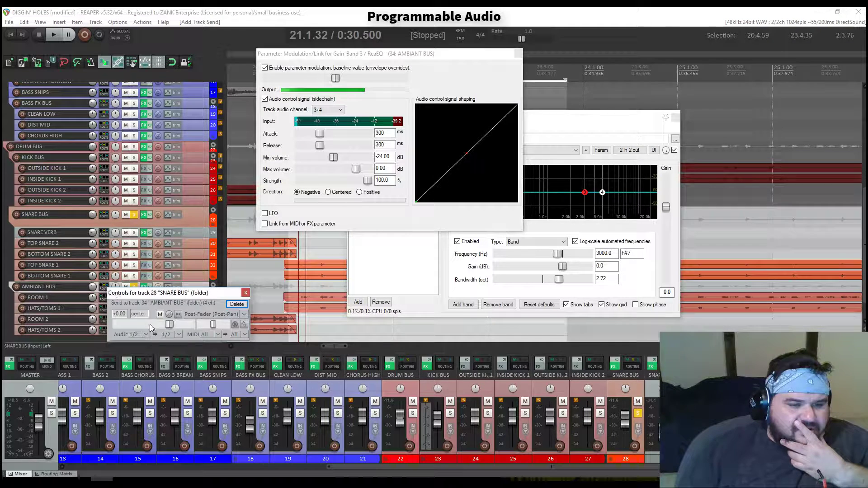
left_click(178, 335)
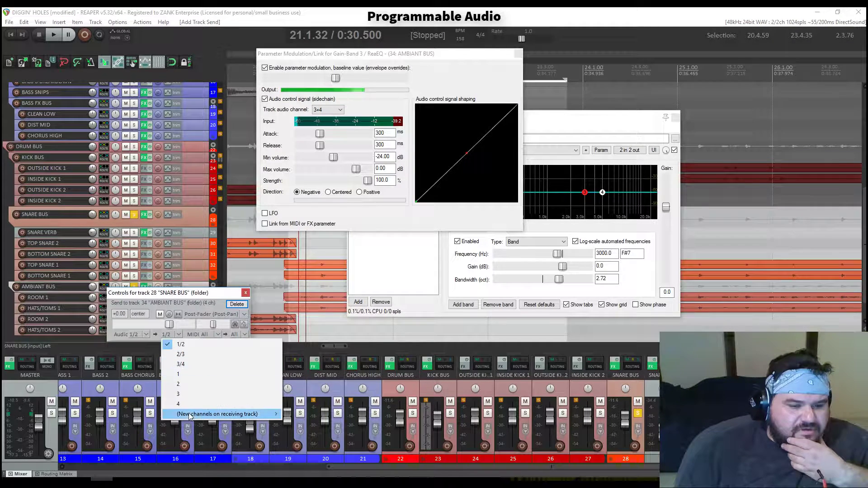
mouse_move(191, 418)
left_click(145, 414)
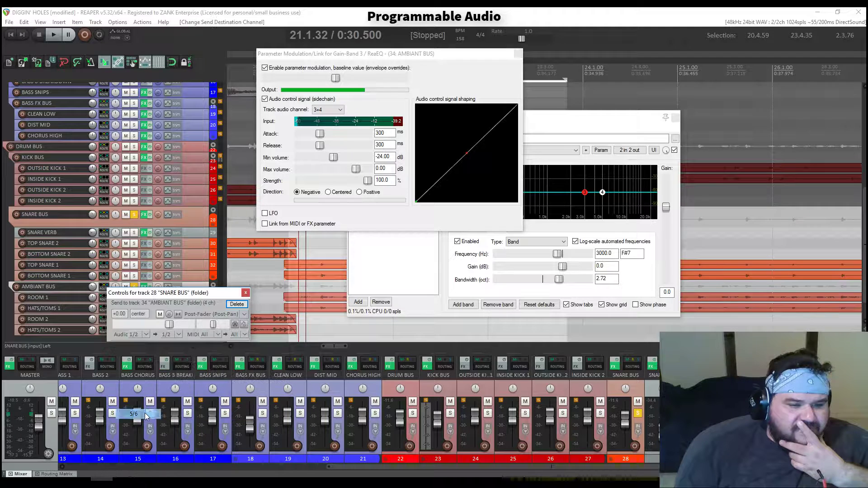
left_click(245, 294)
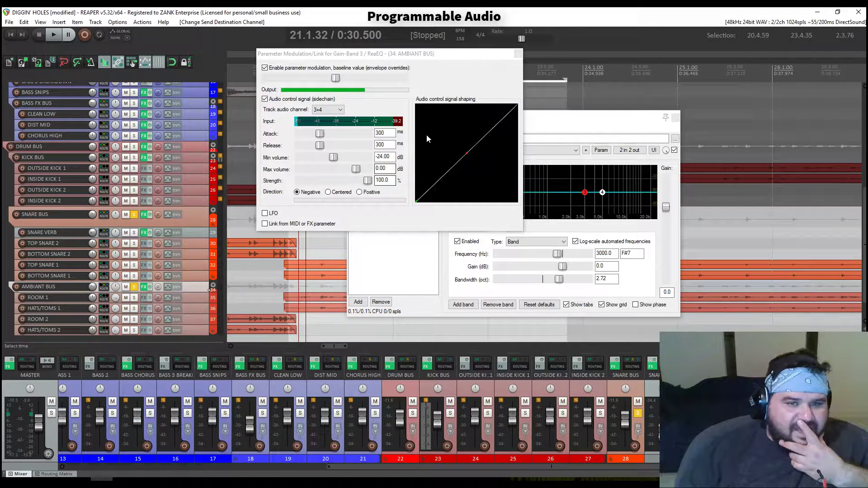
- Assign track audio channel 5+6 as the sidechain source for band 3's gain modulation
left_click(319, 111)
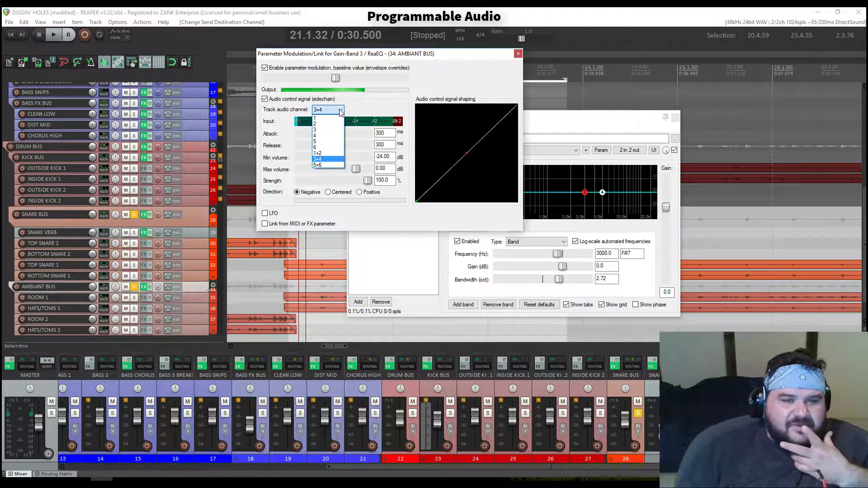
left_click(330, 165)
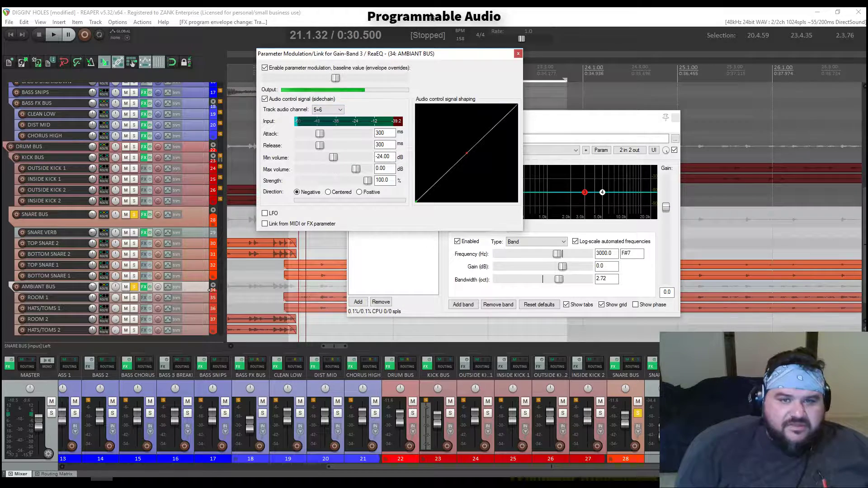
left_click_drag(420, 63, 263, 148)
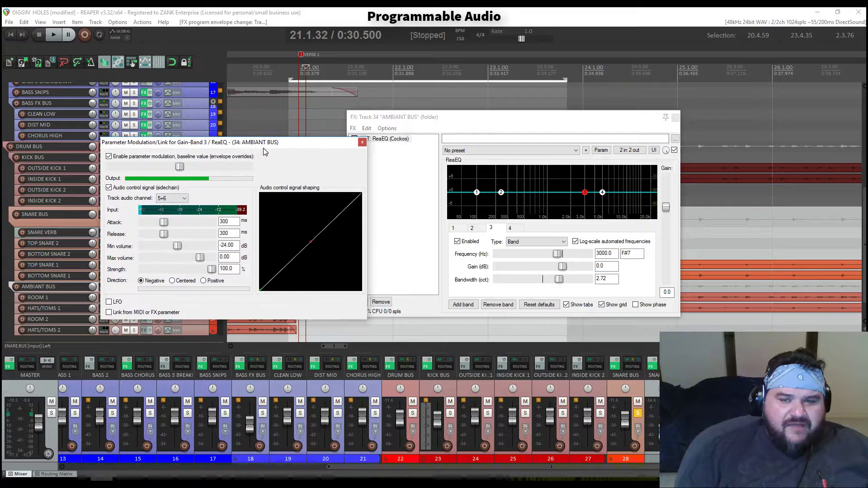
- Arrange the ReaEQ and parameter modulation windows so both are readable, keeping band 3 selected and channel 5+6 assigned
left_click(501, 193)
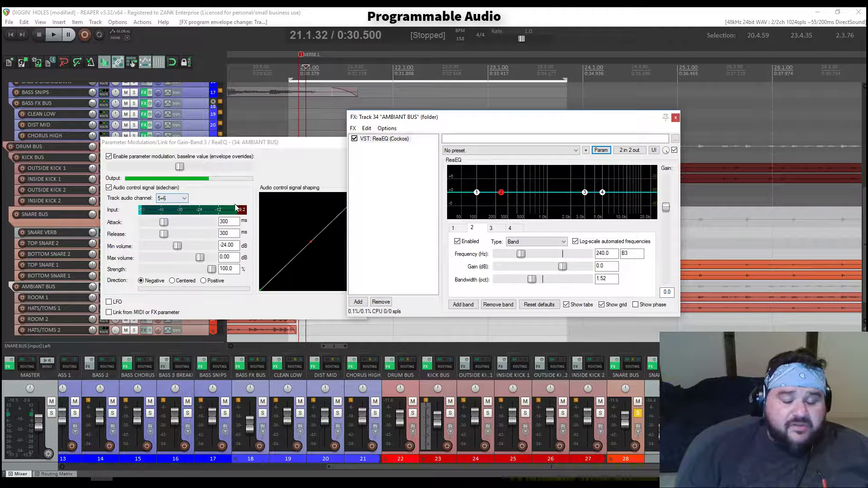
left_click(585, 193)
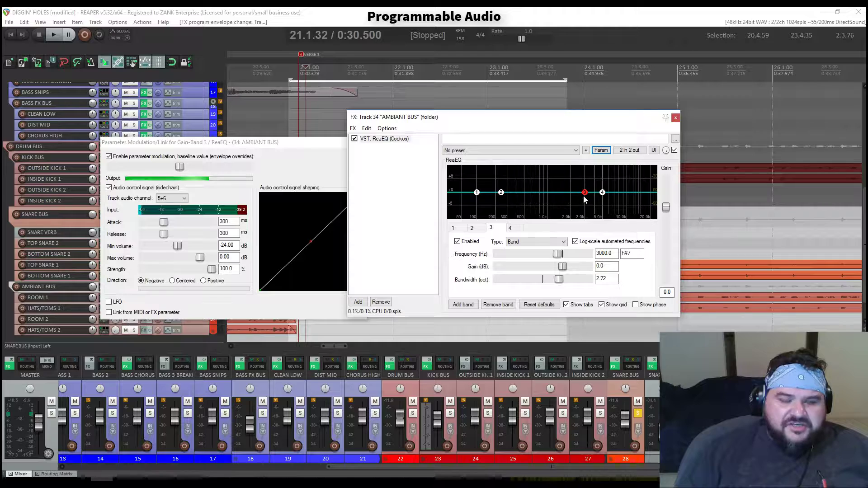
left_click_drag(584, 119, 653, 84)
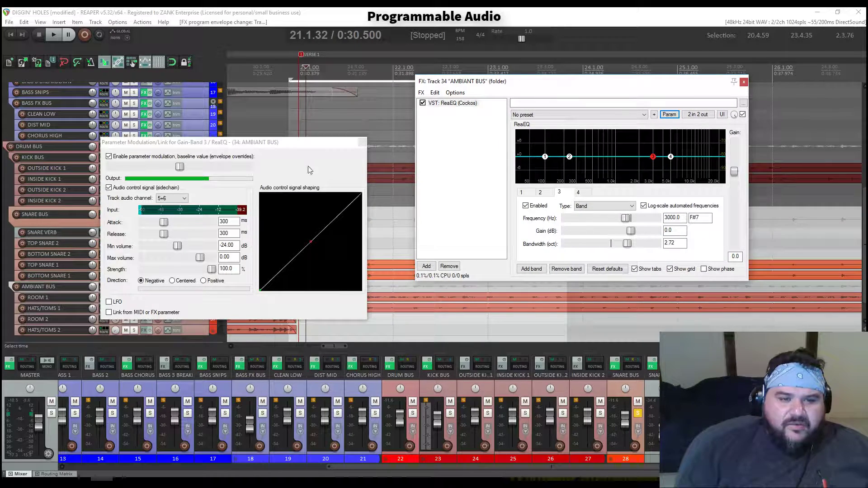
left_click_drag(321, 149, 429, 106)
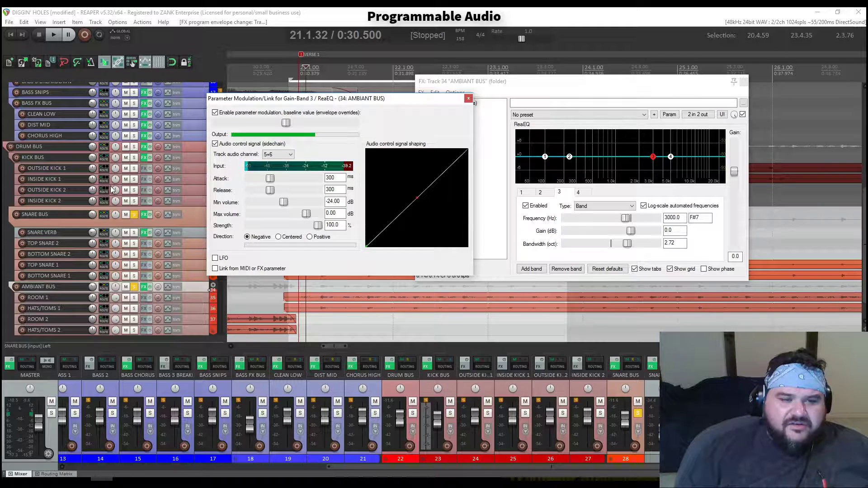
left_click(290, 155)
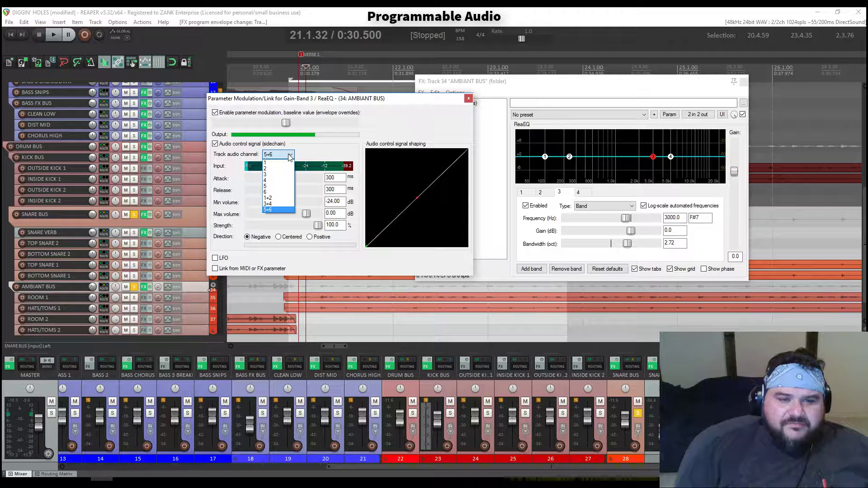
left_click(275, 209)
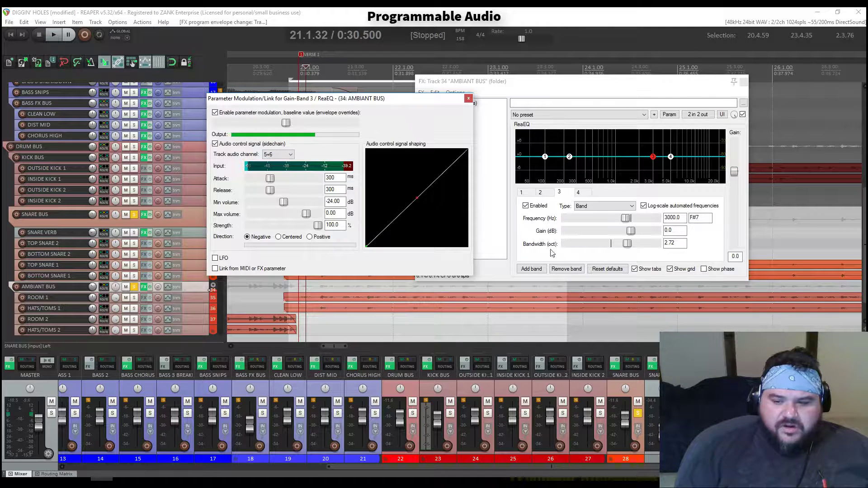
- Set the attack of band 3's gain modulation to 0 ms, auditioning the sound before and after
key("space")
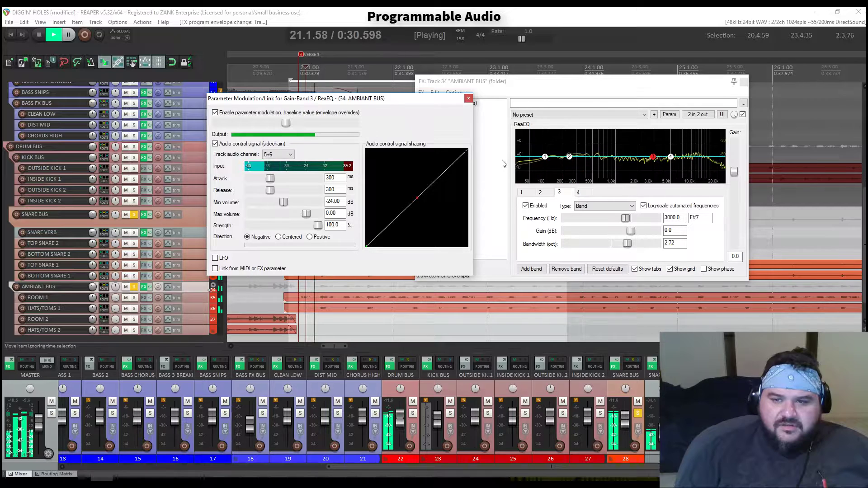
key("space")
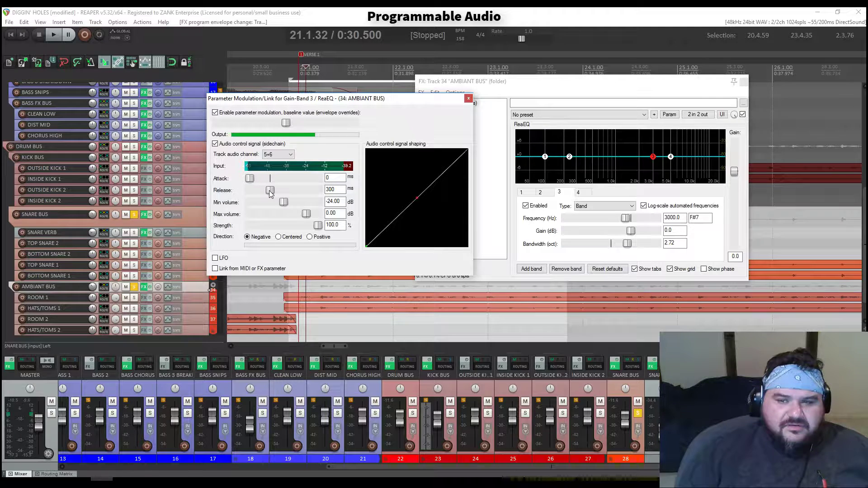
key("space")
key("space")
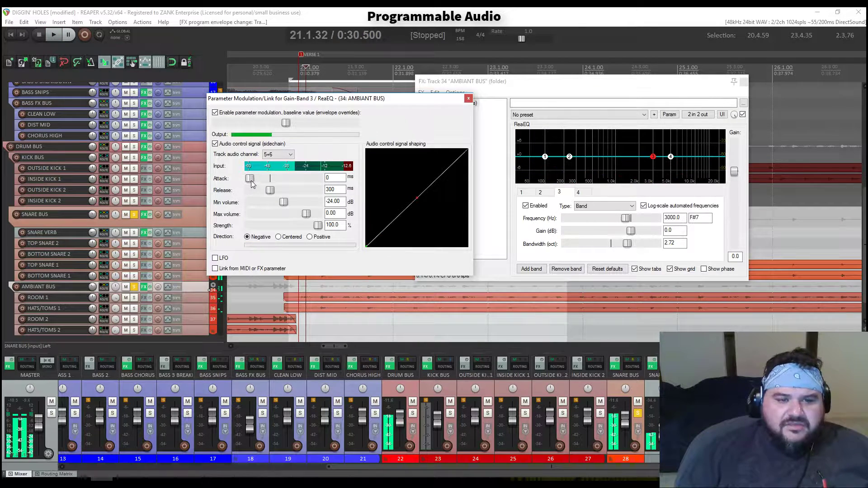
- Try a 105 ms attack on band 3's gain modulation and audition it in playback
left_click_drag(250, 179, 256, 179)
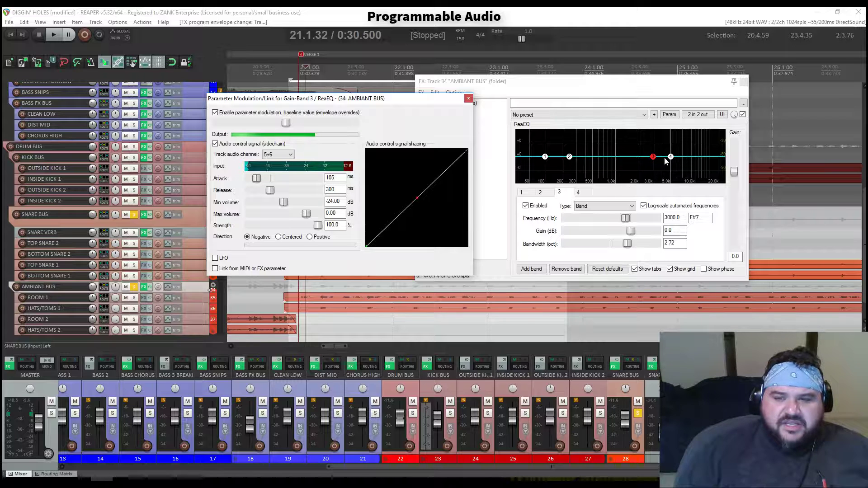
key("space")
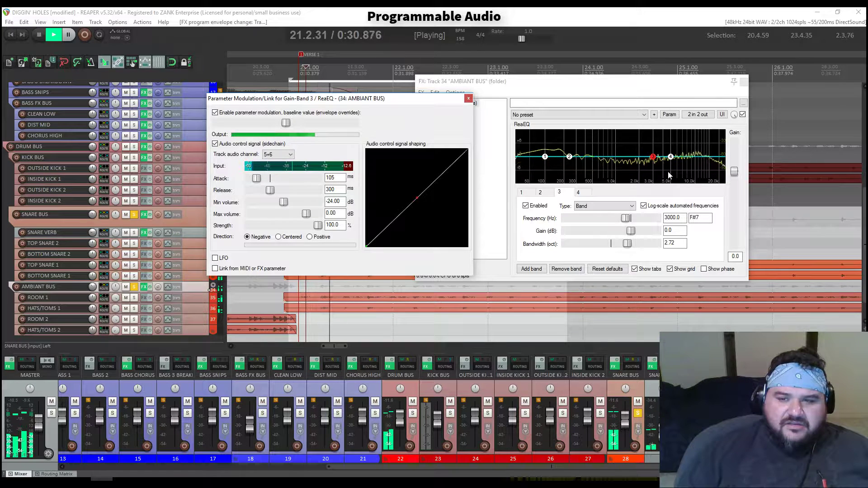
key("space")
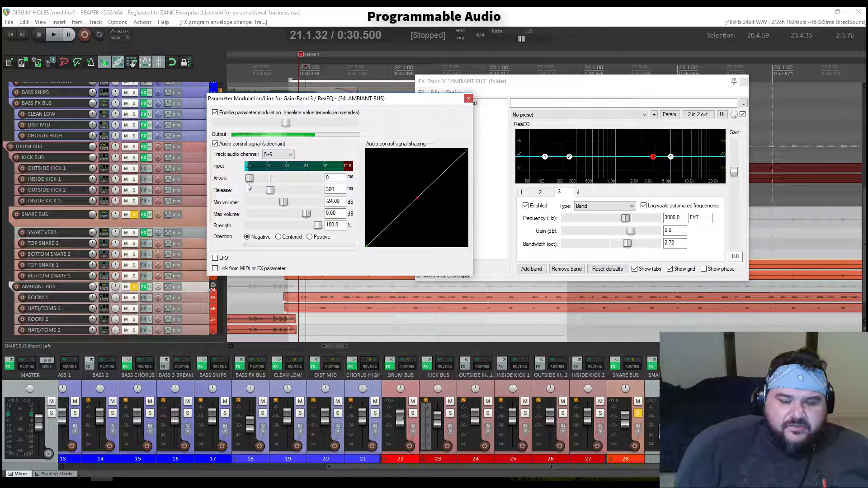
- Return the attack of band 3's gain modulation to 0 ms and audition the result
key("space")
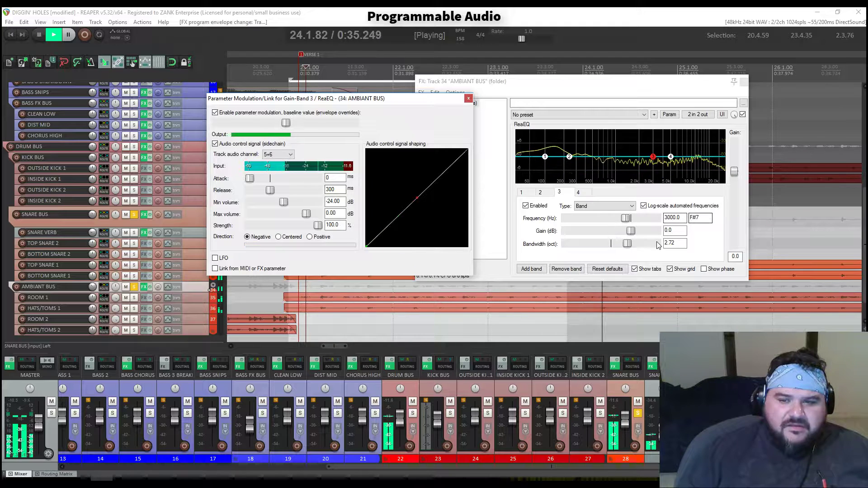
key("space")
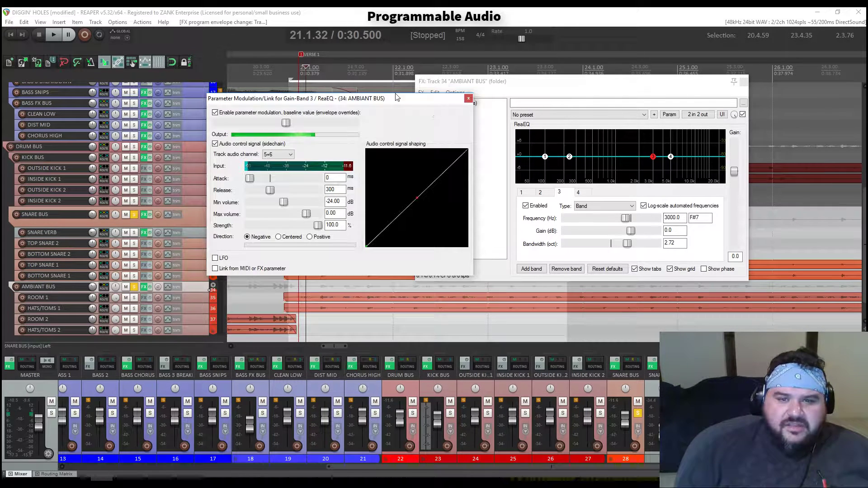
- Try a bandwidth of 4.00 octaves on band 3 of the AMBIANT BUS ReaEQ and audition it in playback
left_click_drag(434, 101, 356, 88)
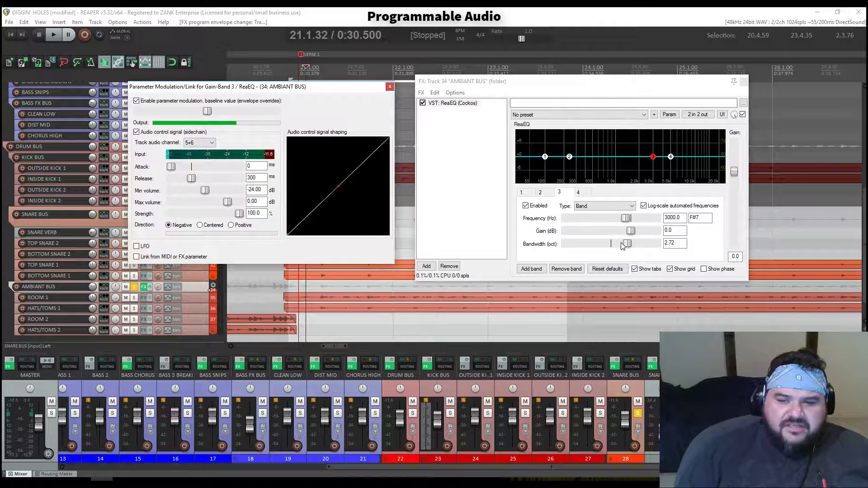
left_click_drag(627, 244, 623, 244)
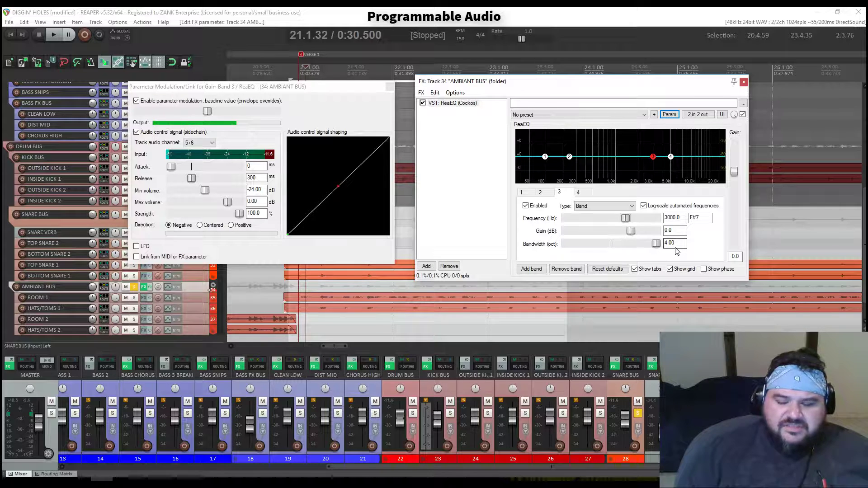
key("space")
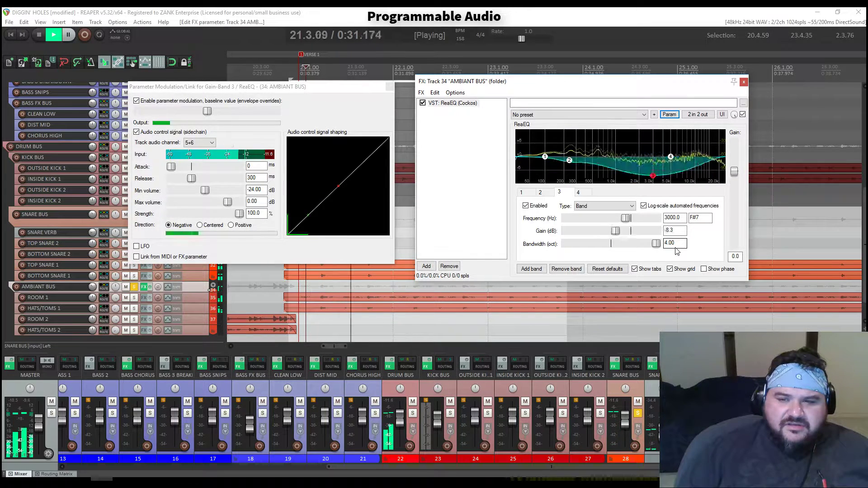
key("space")
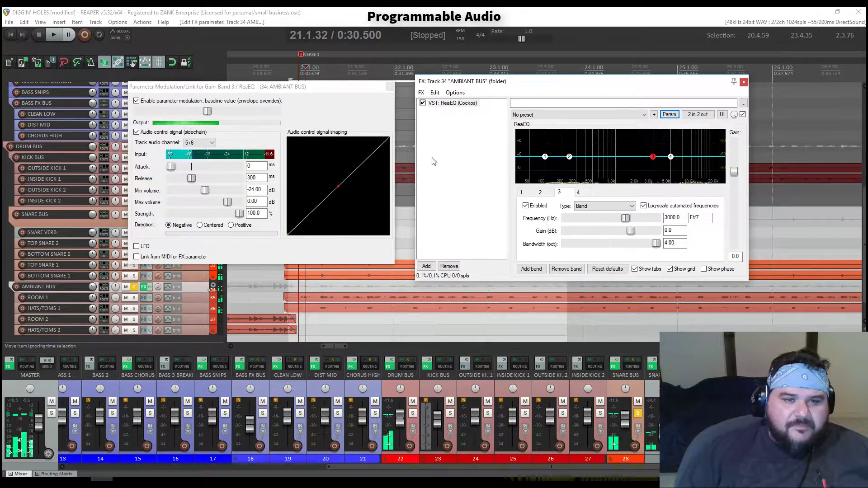
- Audition the AMBIANT BUS without the SNARE BUS soloed, comparing band 3's gain modulation enabled and disabled
left_click_drag(328, 87, 418, 77)
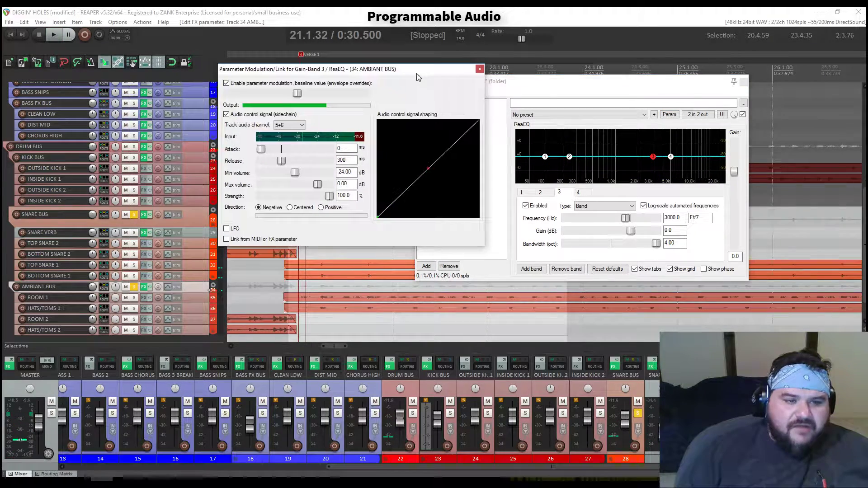
left_click(134, 215)
key("space")
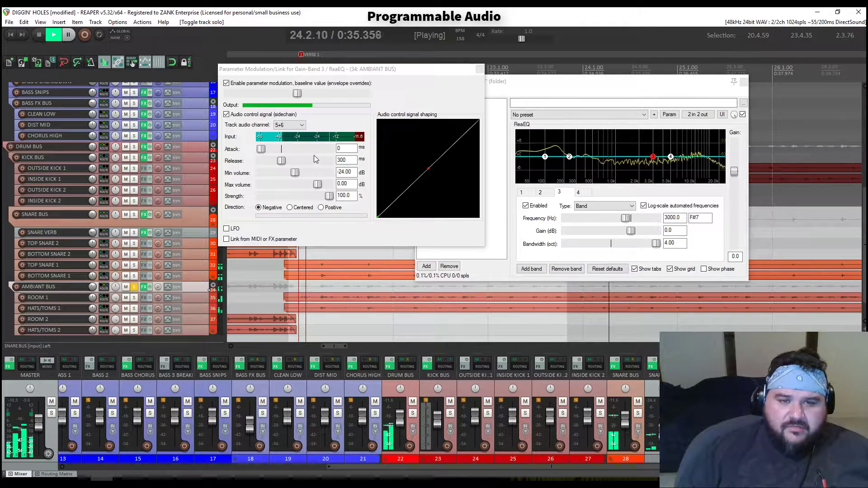
left_click(230, 85)
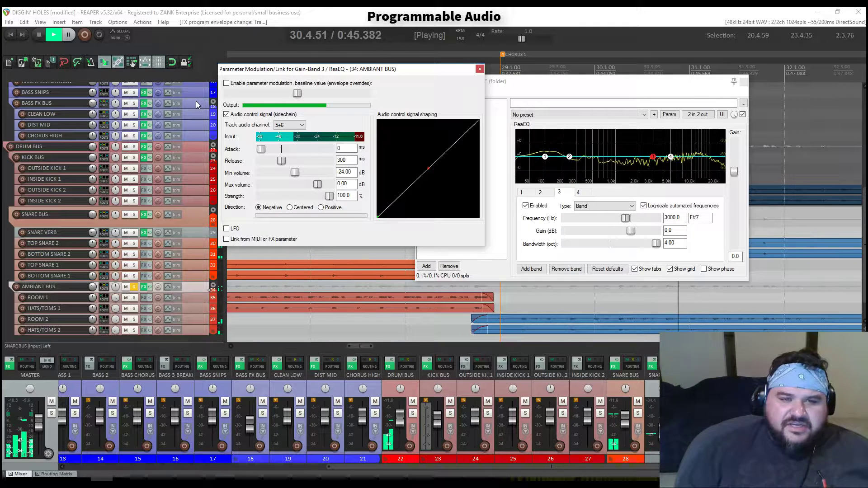
left_click(234, 83)
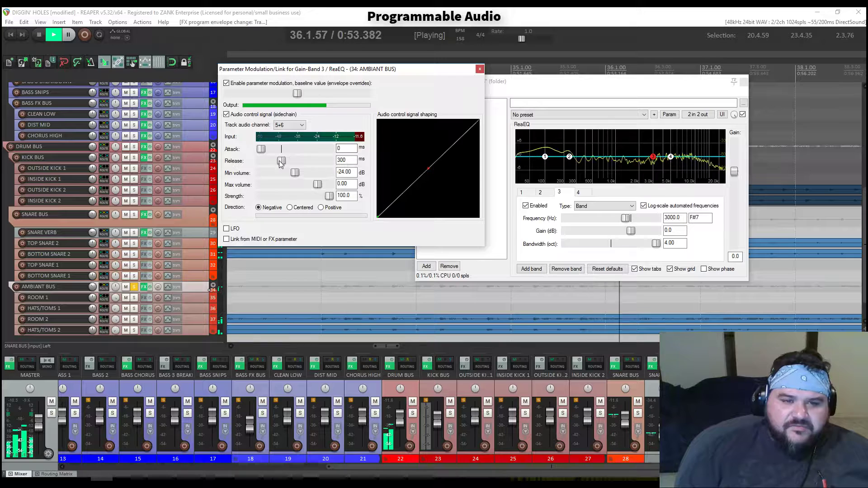
- Set the release of band 3's gain modulation to 100 ms, stop playback, and set band 3's bandwidth to 2.00 octaves
left_click_drag(282, 161, 267, 164)
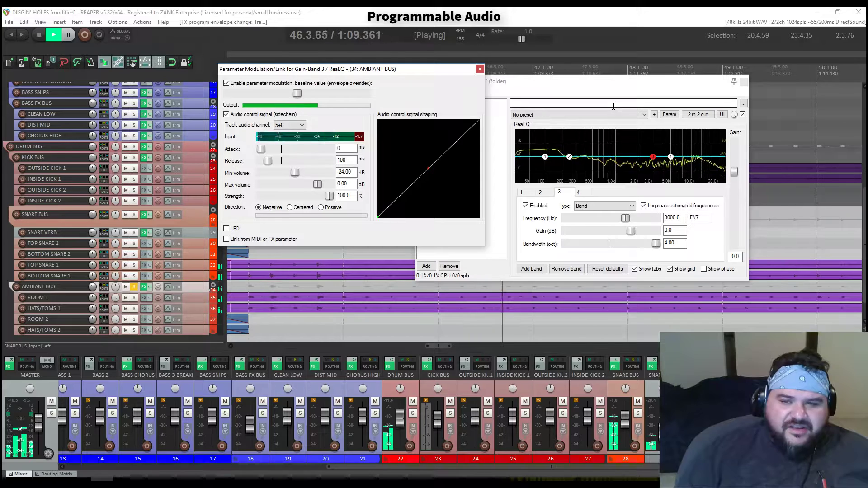
key("space")
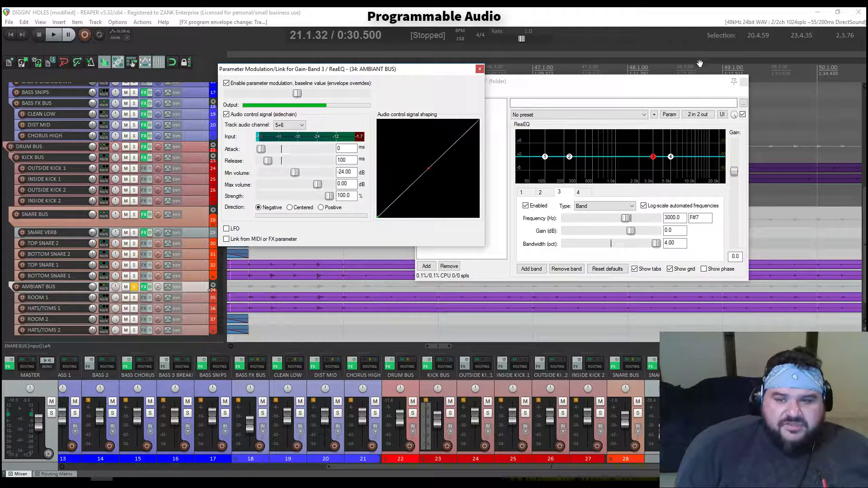
left_click(656, 248)
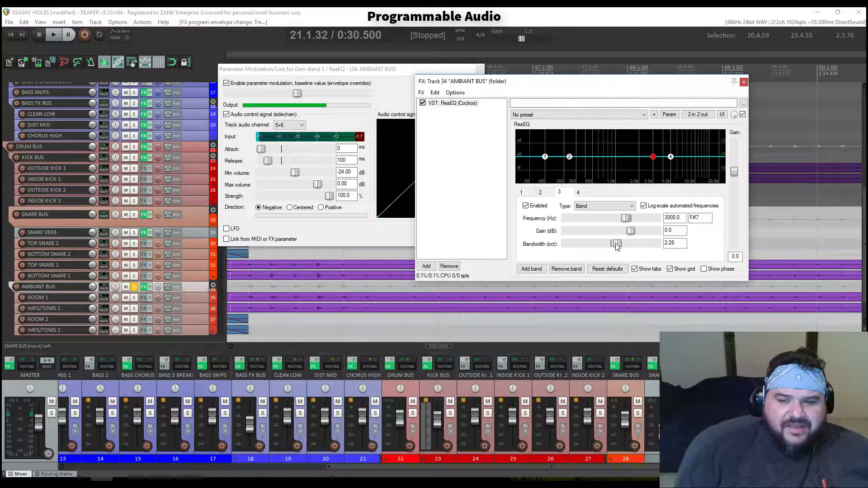
left_click(613, 247)
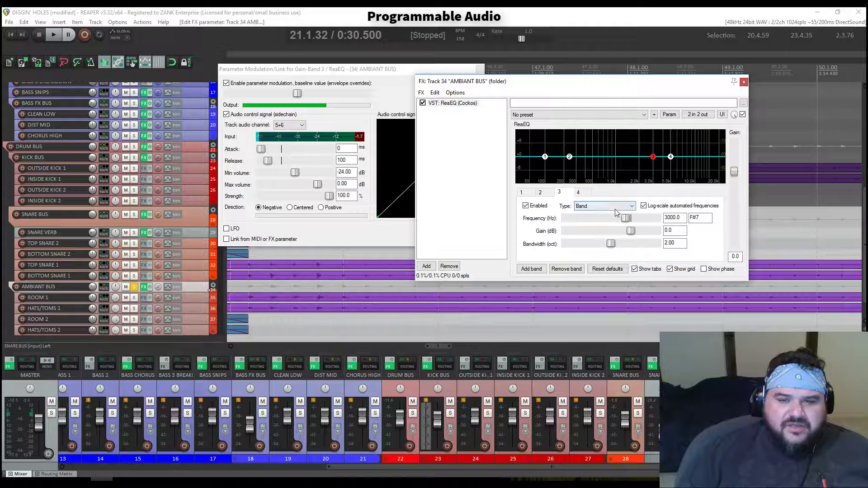
- Try strengths of 50.3% and 76.1% on band 3's gain modulation during playback
left_click_drag(330, 198, 328, 198)
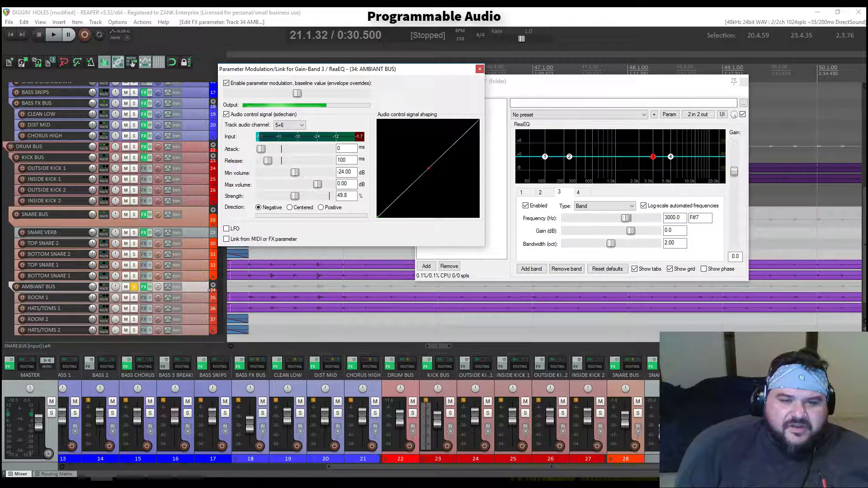
key("space")
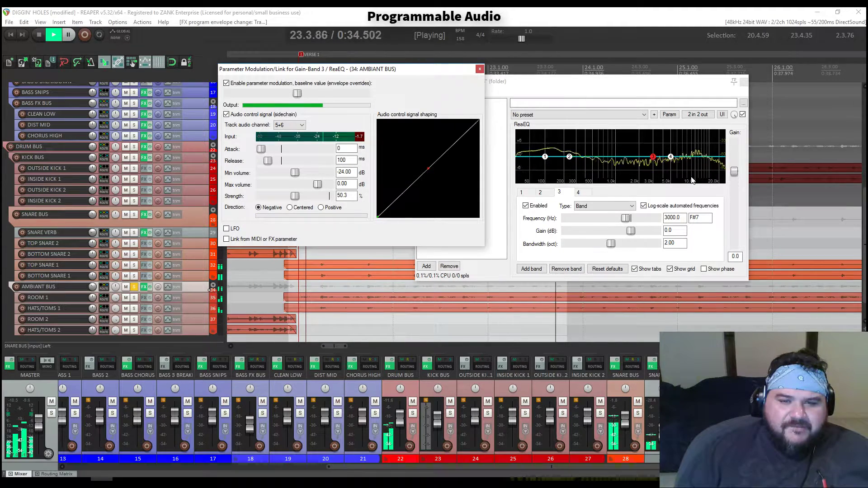
left_click_drag(297, 197, 315, 199)
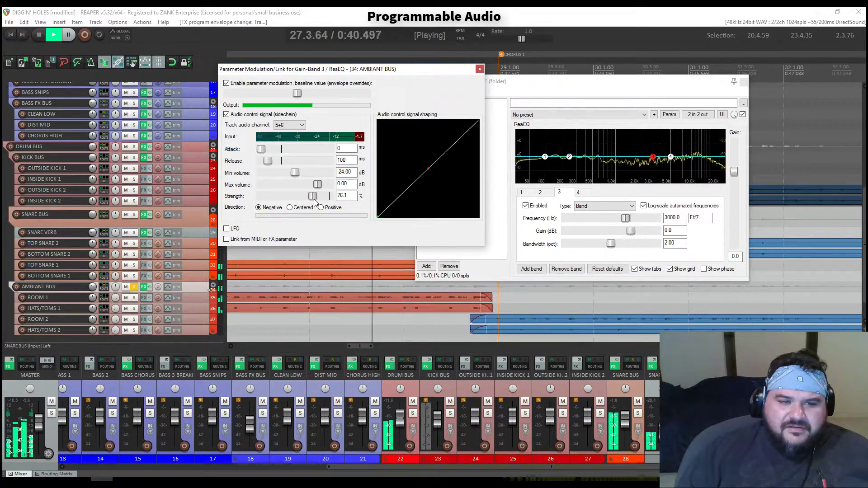
- Solo the SNARE BUS again, compare playback with the modulation off and on, and set its strength to 83.3%
left_click(134, 215)
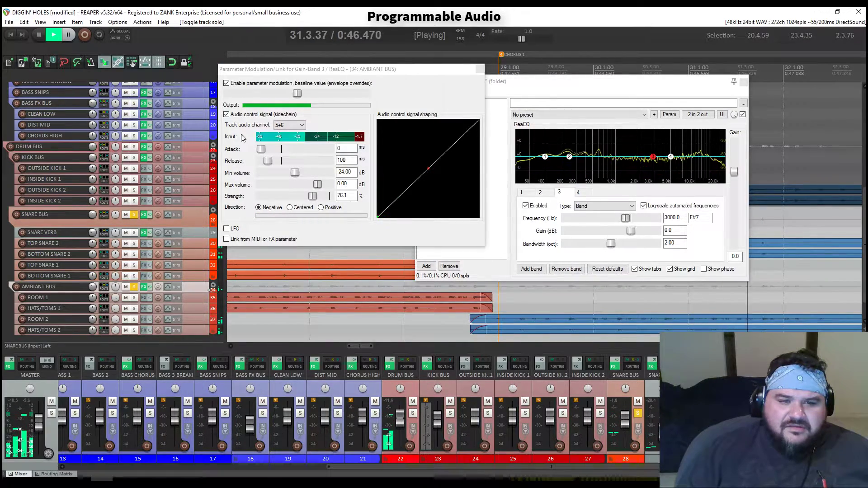
left_click(227, 84)
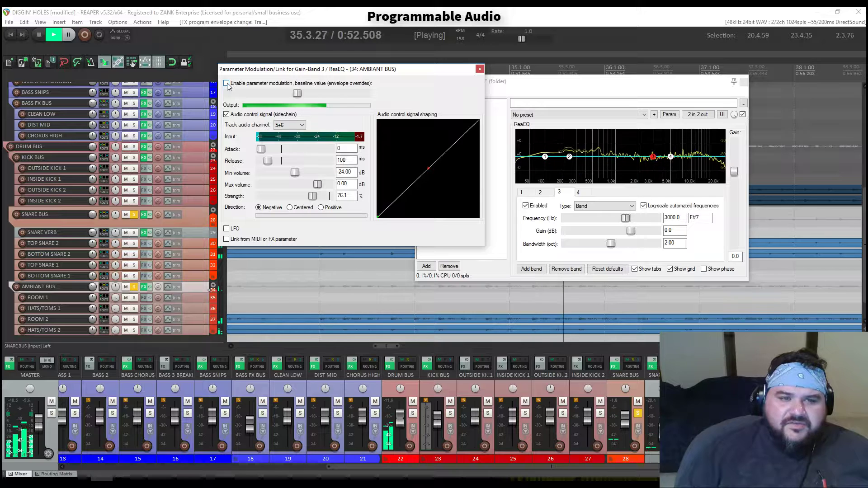
left_click(226, 84)
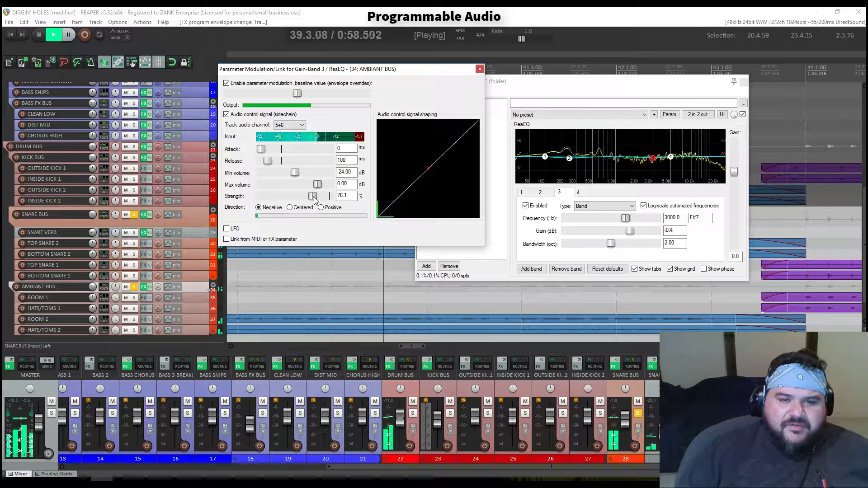
left_click_drag(313, 196, 318, 196)
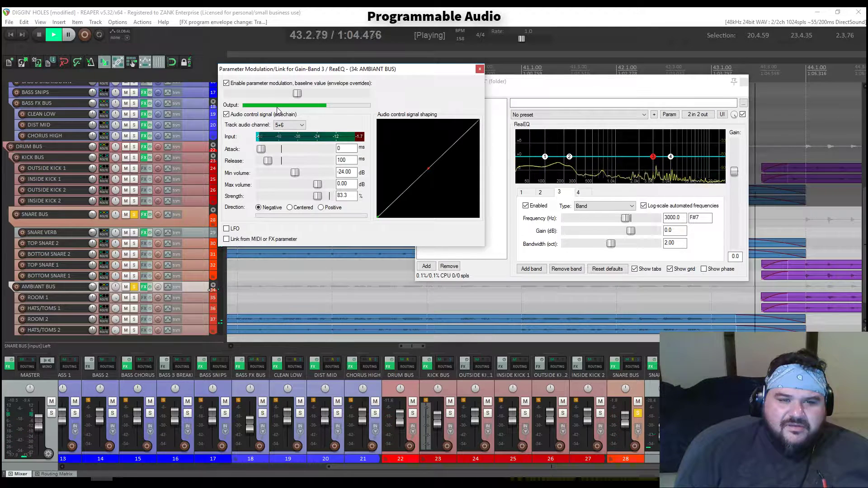
key("space")
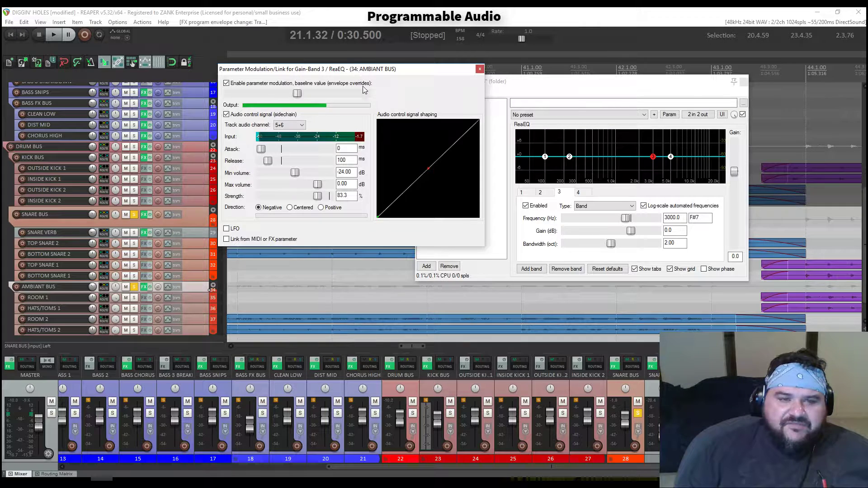
- Remove the solo from the AMBIANT BUS and the SNARE BUS
left_click_drag(359, 69, 429, 156)
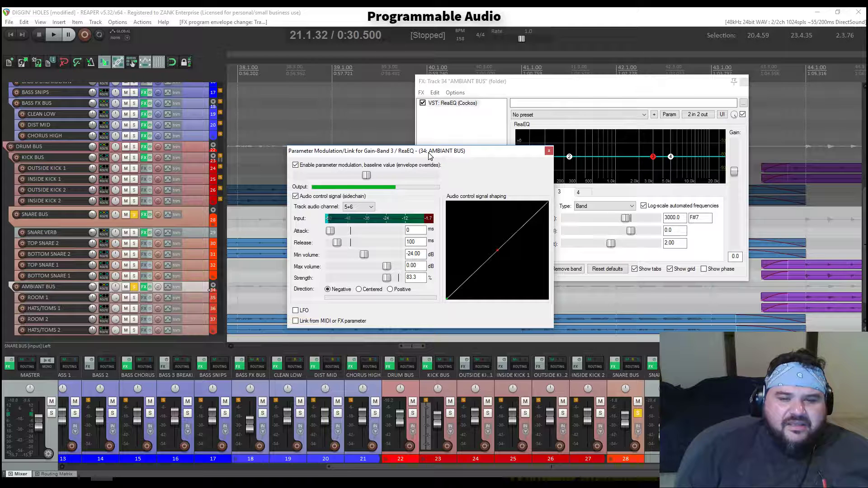
scroll(333, 82, "down", 8)
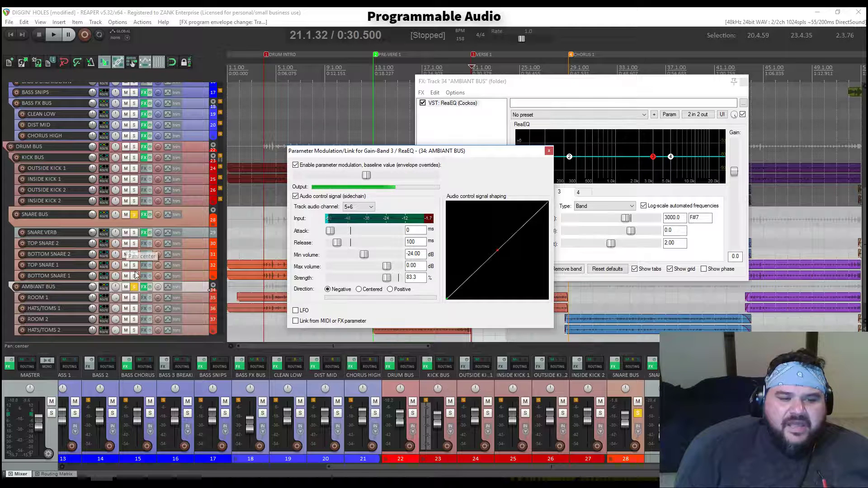
left_click(134, 287)
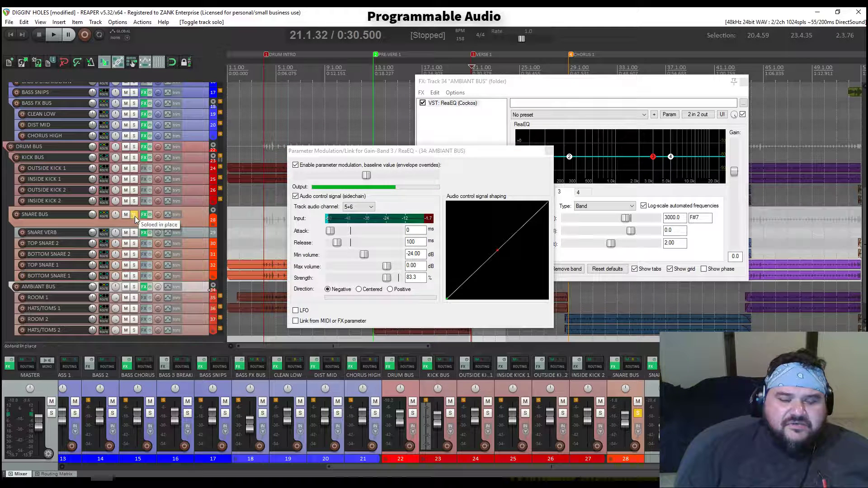
left_click(134, 214)
- Audition the snare-driven EQ modulation in the full mix and stop playback
left_click_drag(432, 155, 307, 107)
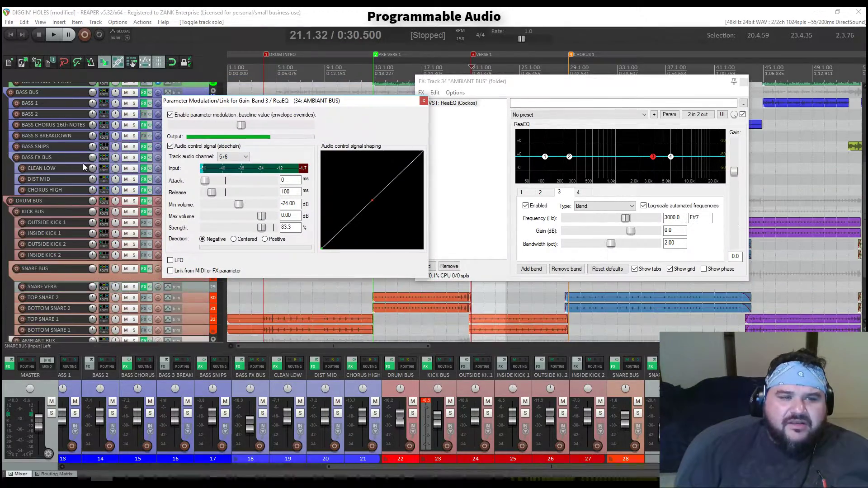
scroll(123, 150, "up", 10)
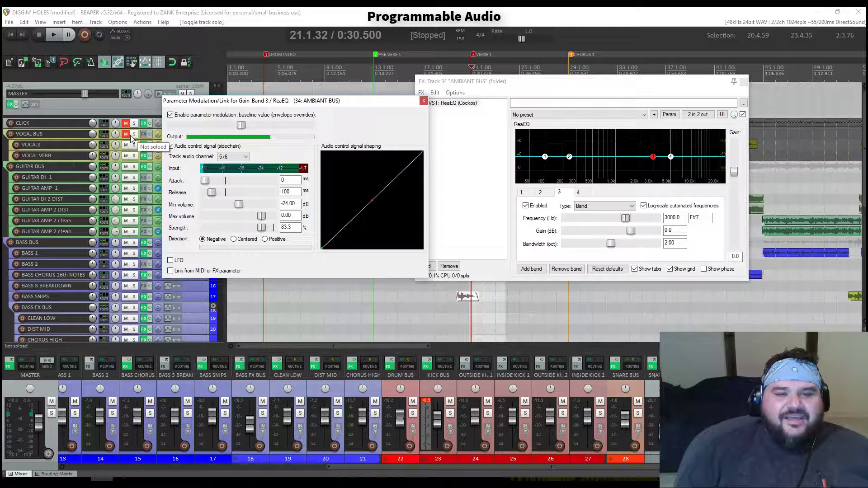
key("space")
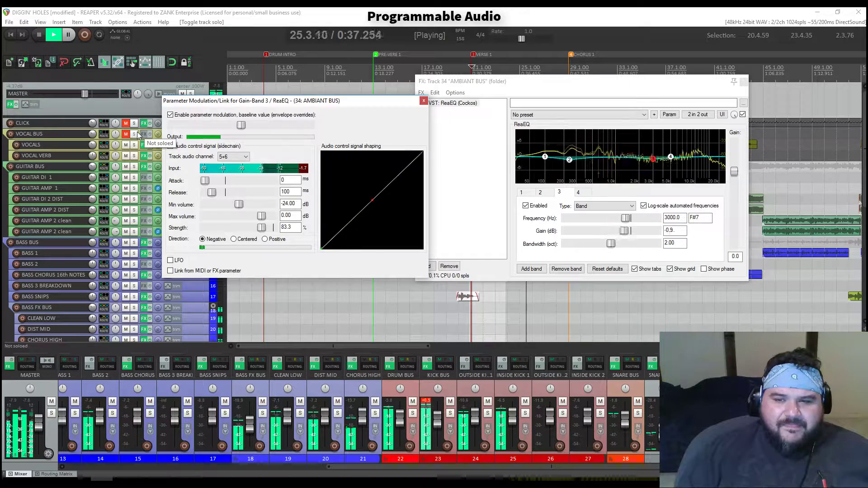
key("space")
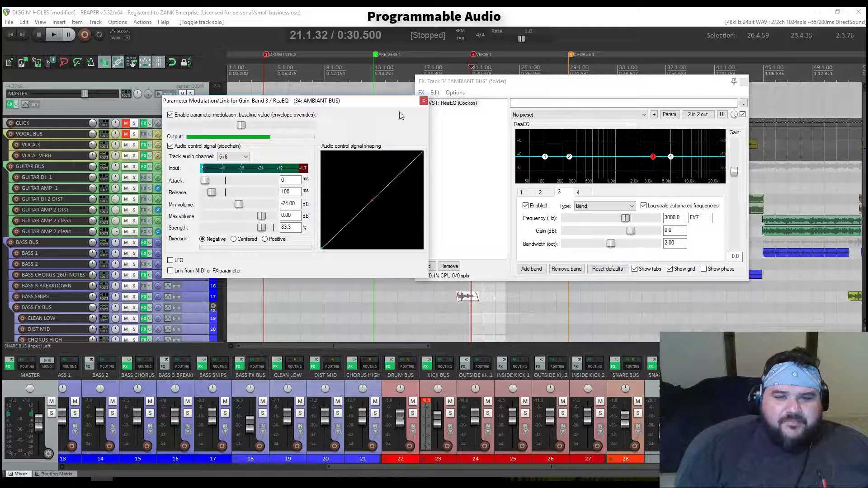
- Close the band 3 gain modulation window and the AMBIANT BUS effects window
left_click_drag(396, 101, 371, 82)
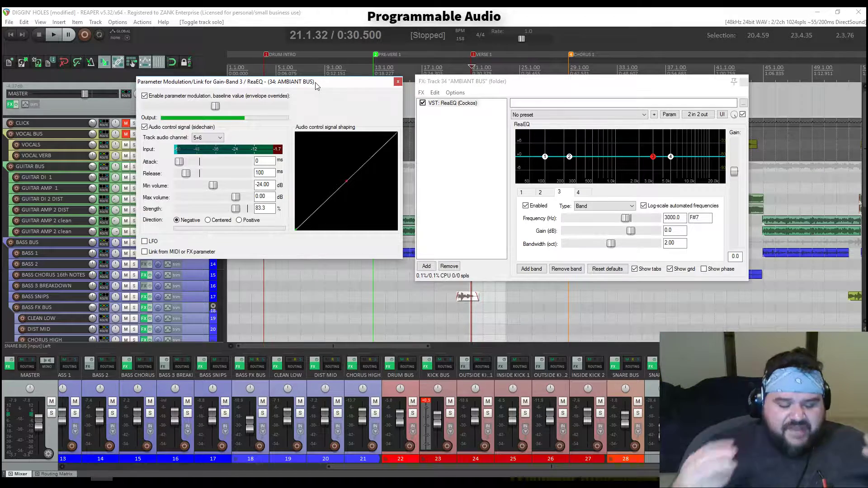
left_click(398, 82)
left_click(743, 84)
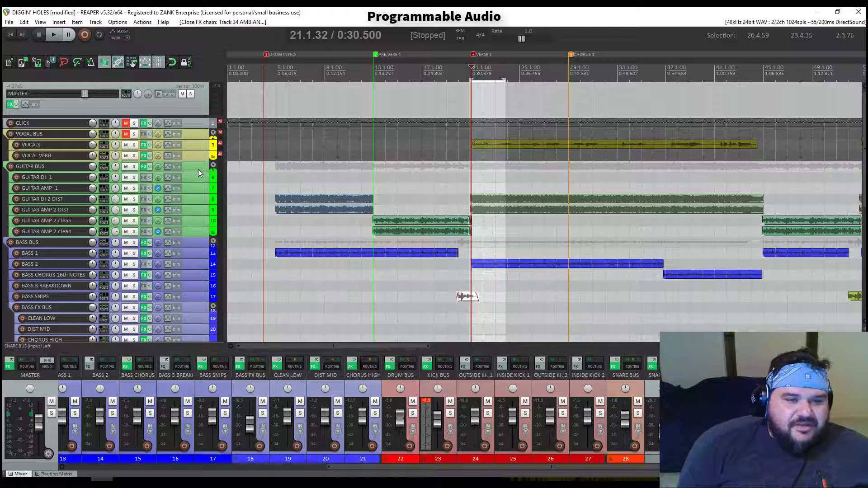
- Create a send from the VOCAL BUS to the GUITAR BUS
scroll(199, 173, "down", 5)
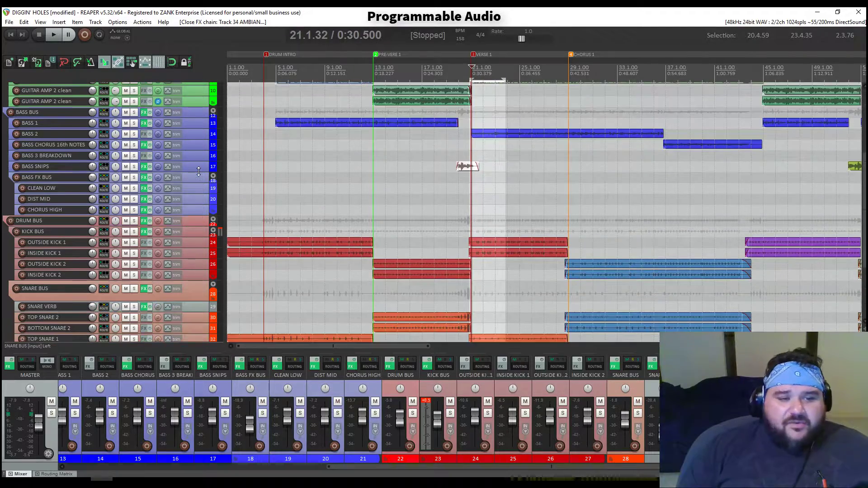
scroll(207, 204, "down", 3)
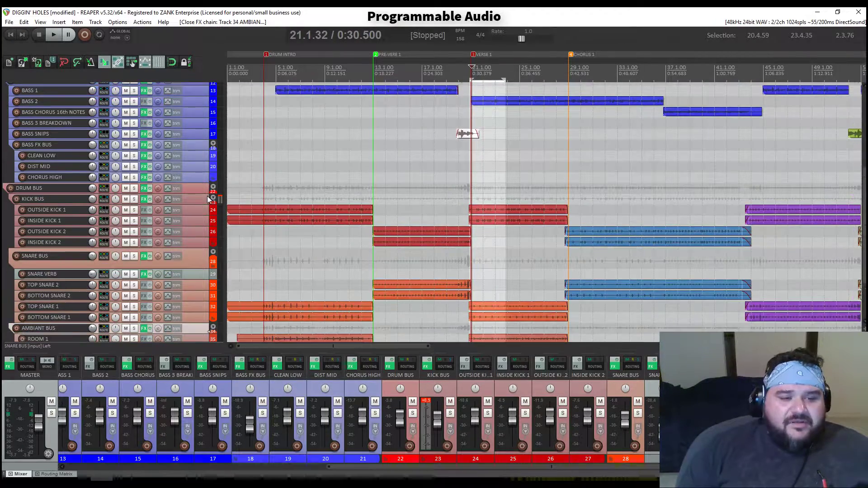
scroll(206, 204, "down", 2)
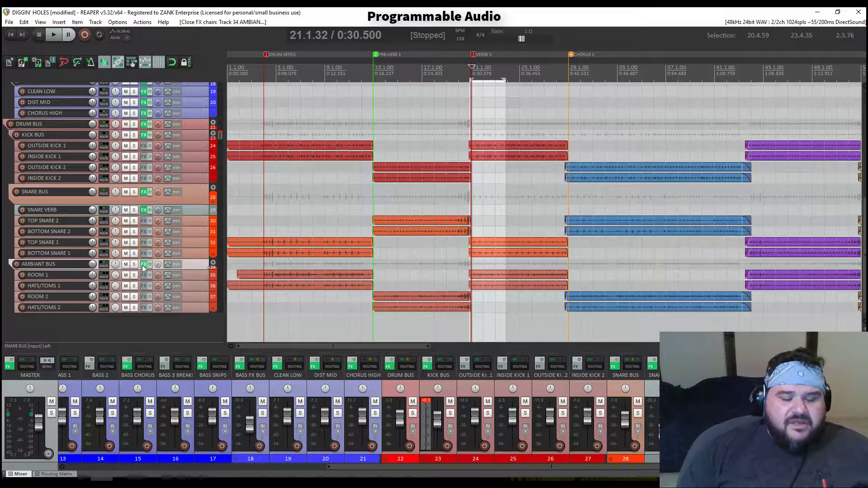
scroll(148, 266, "up", 6)
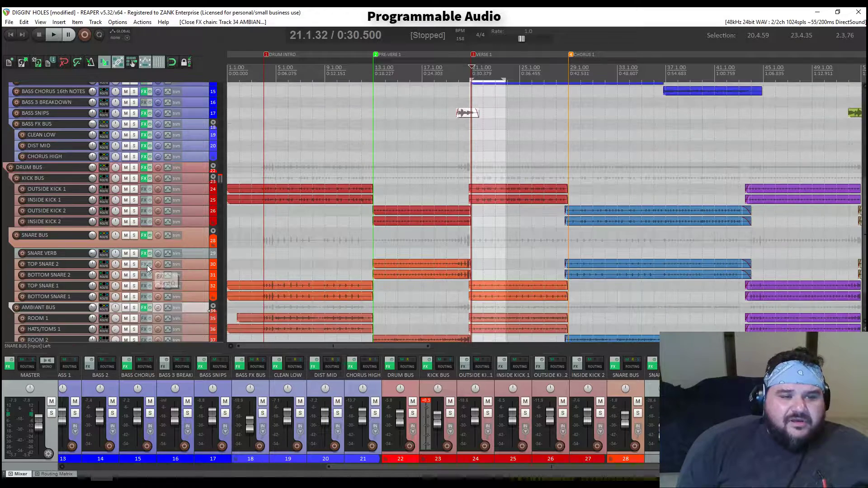
scroll(159, 259, "up", 5)
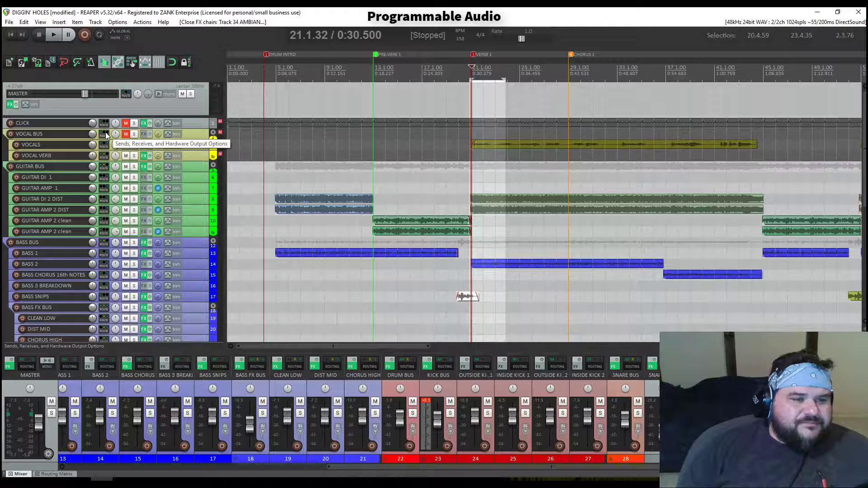
left_click_drag(107, 169, 109, 170)
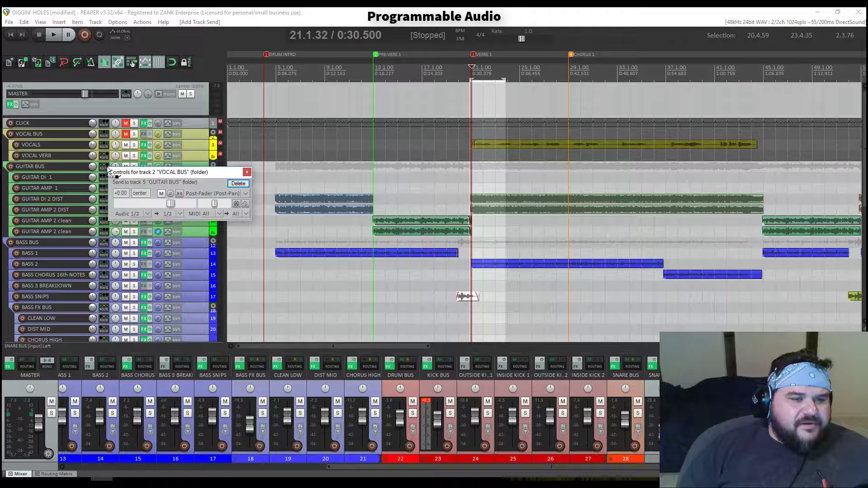
- Route the VOCAL BUS send to new channels 3/4 on the GUITAR BUS, and open the GUITAR BUS effects window
left_click(176, 214)
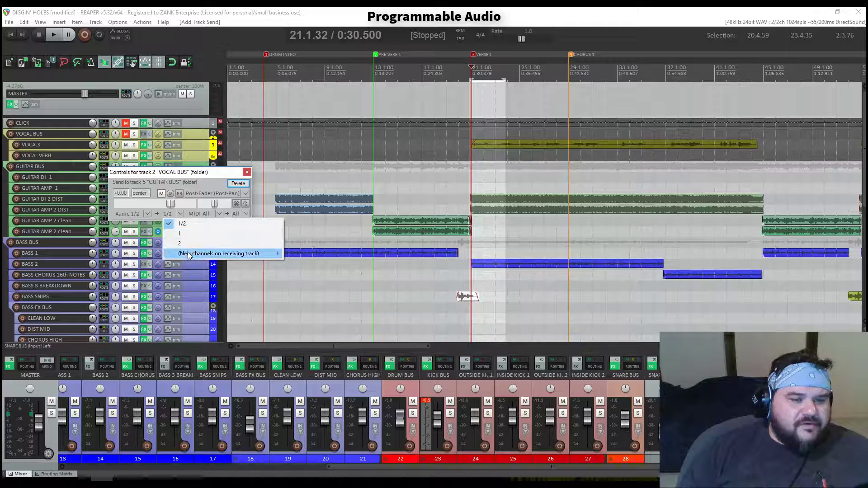
mouse_move(217, 253)
left_click(136, 251)
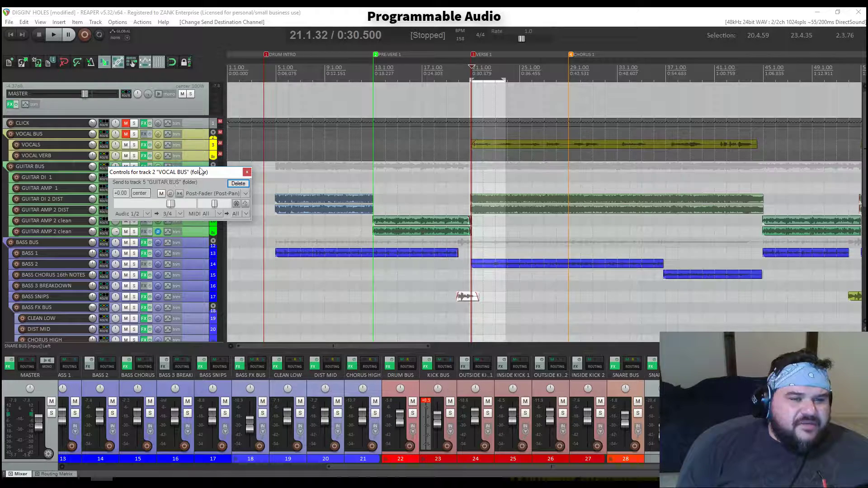
left_click(247, 172)
left_click(144, 166)
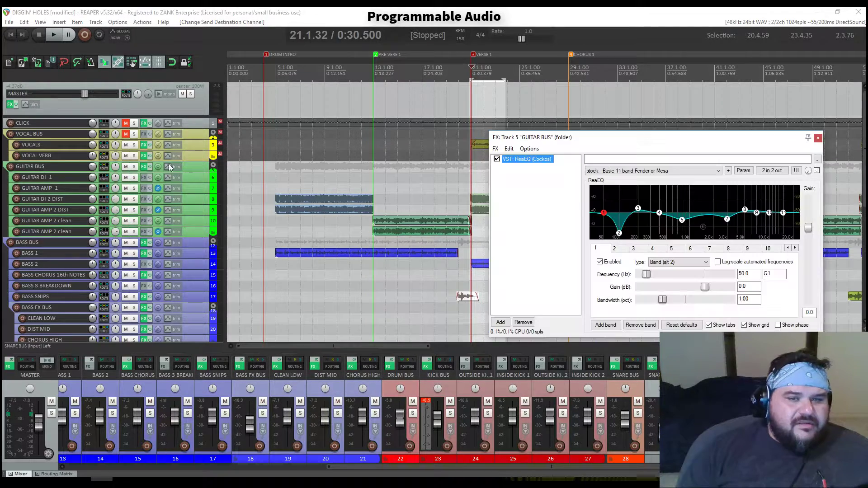
left_click_drag(607, 138, 293, 120)
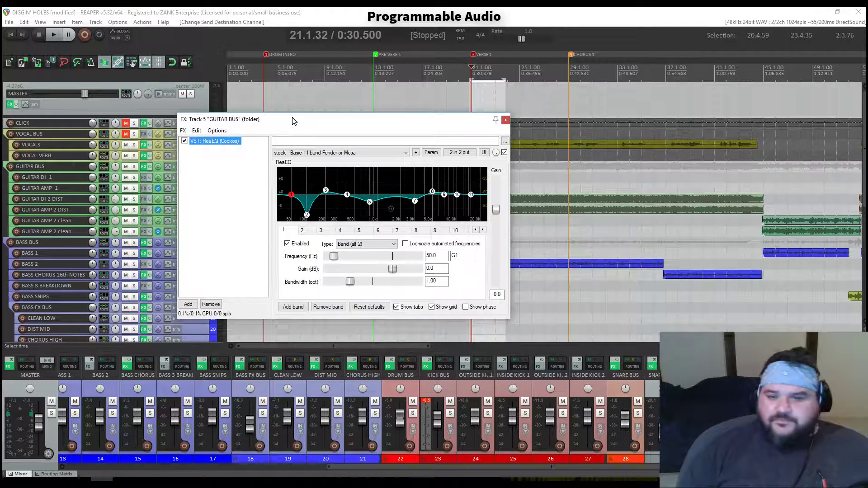
- Switch to the browser's interactive frequency chart, examine the male vocal's key frequency ranges, and return to REAPER
left_click(80, 482)
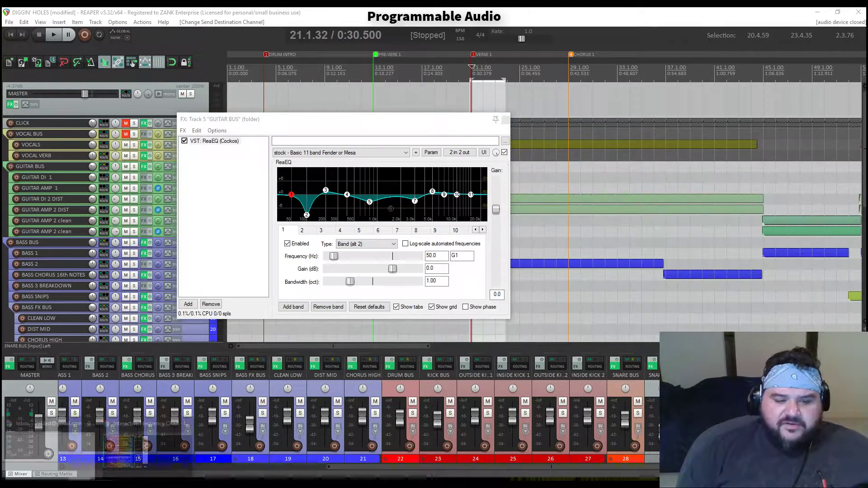
left_click(139, 448)
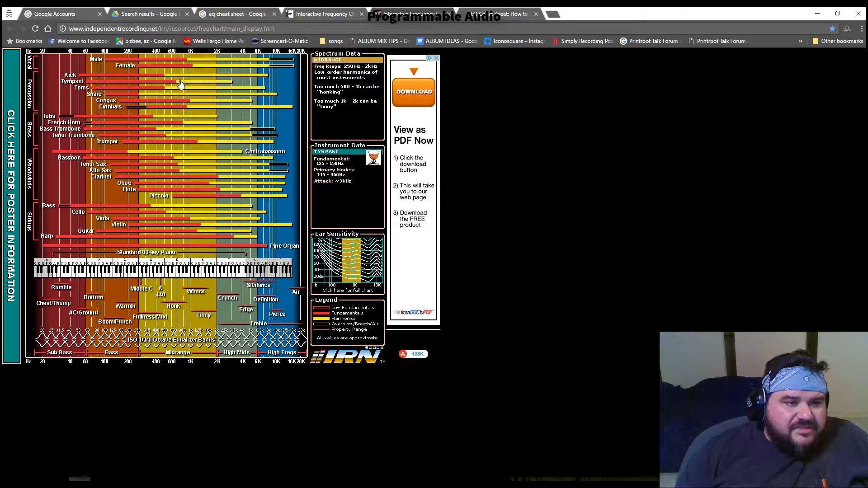
mouse_move(126, 62)
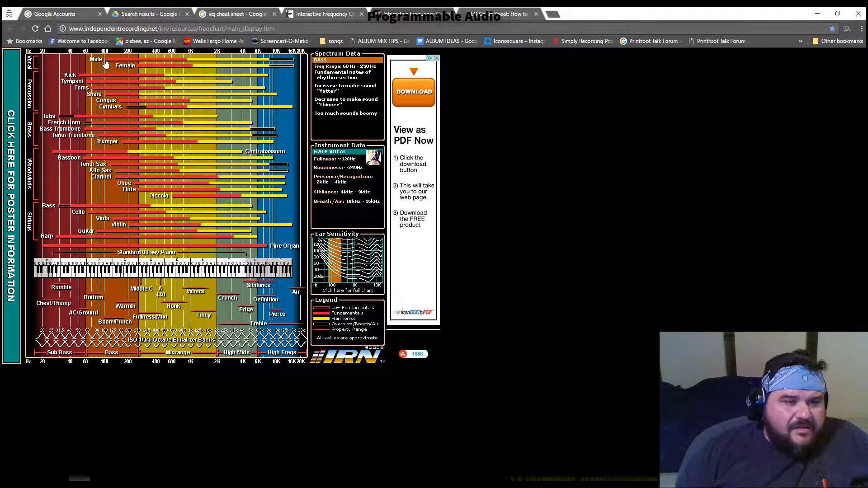
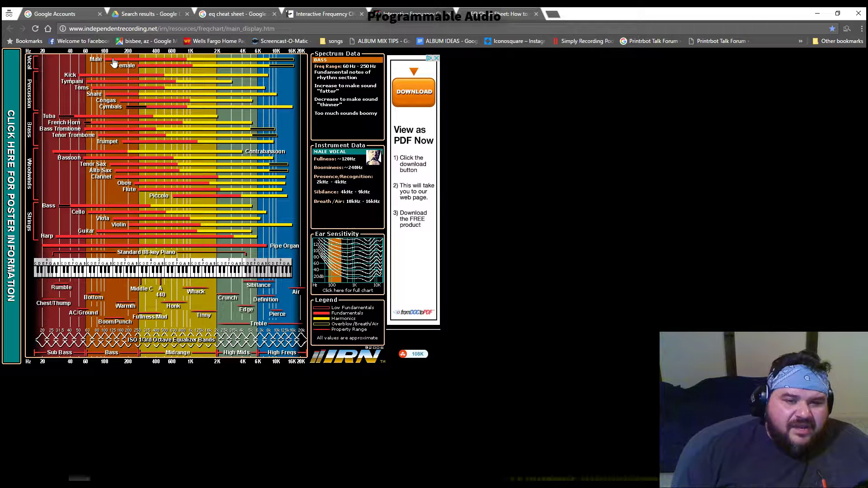
left_click(105, 480)
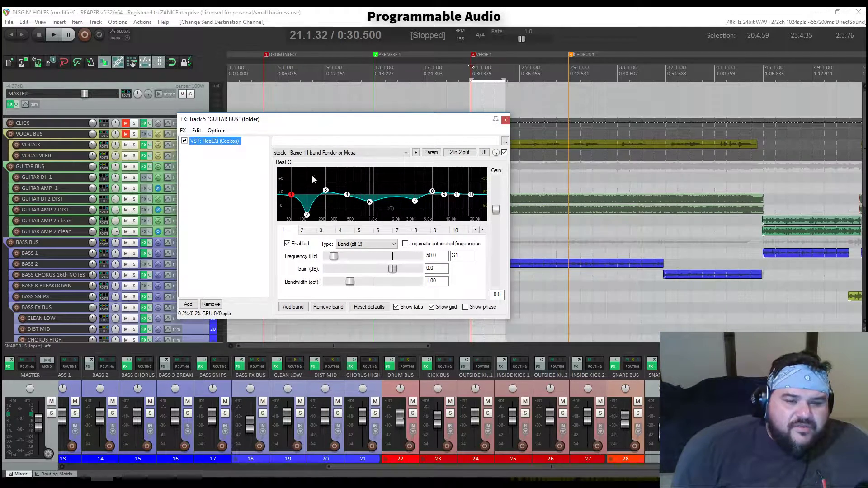
- Add a second ReaEQ to the GUITAR BUS and set its band 2 frequency to 120 Hz
left_click(188, 304)
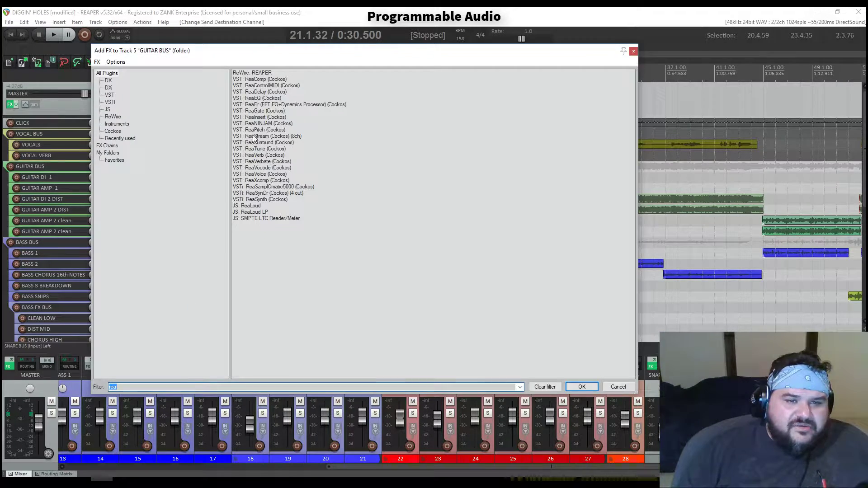
double_click(259, 98)
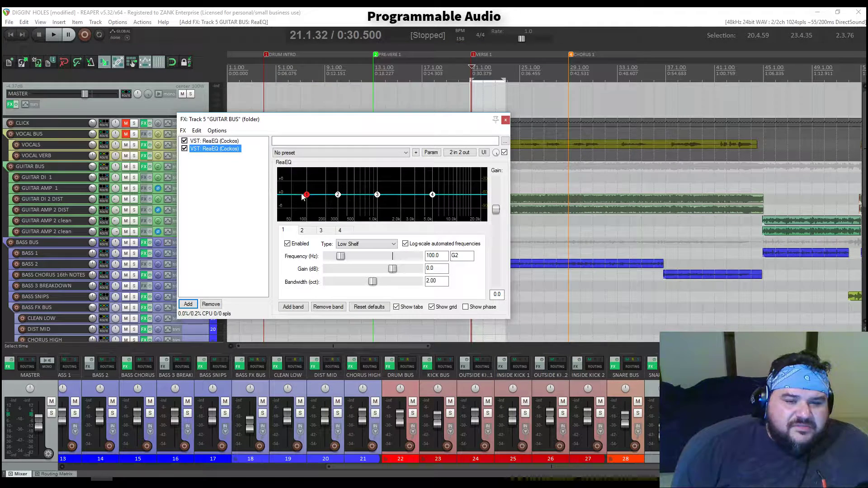
left_click(338, 195)
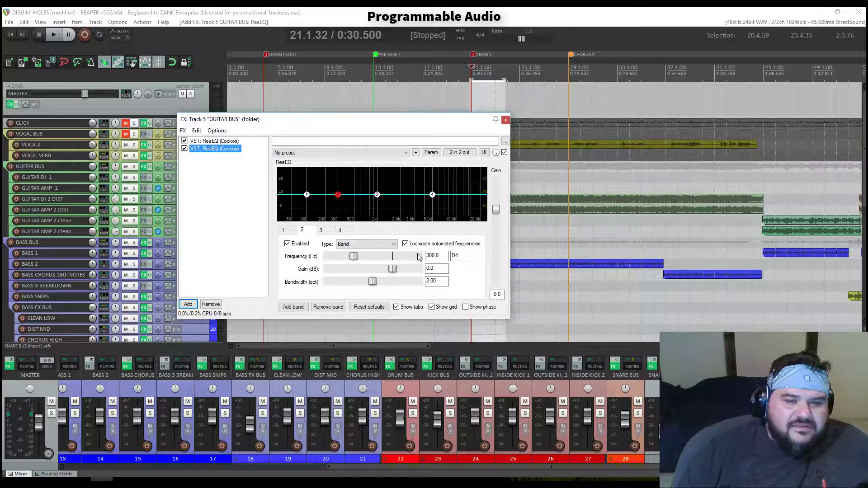
left_click_drag(433, 257, 420, 254)
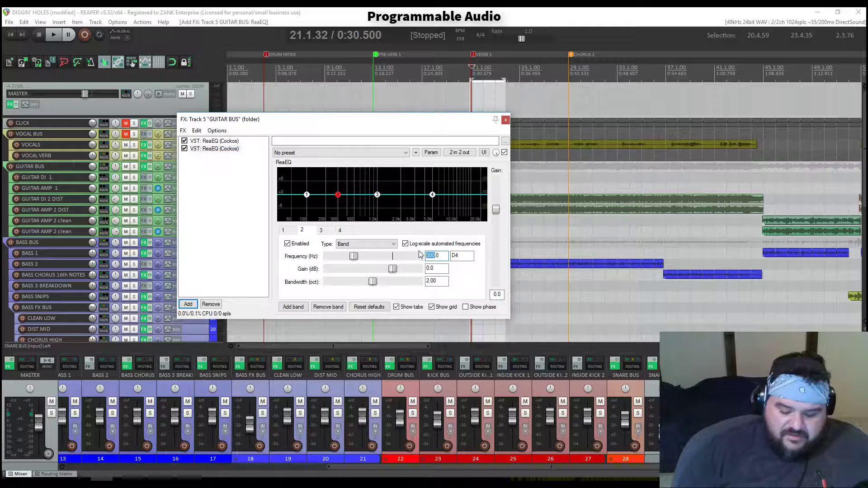
type("120")
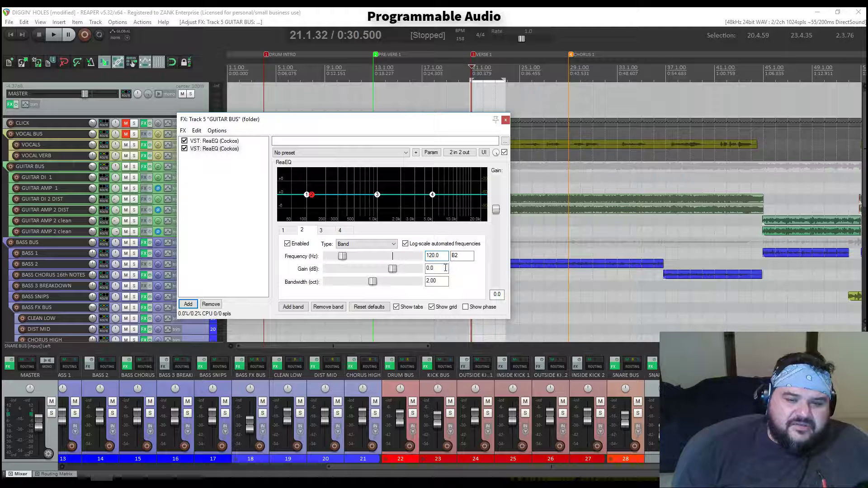
left_click(438, 268)
left_click(441, 256)
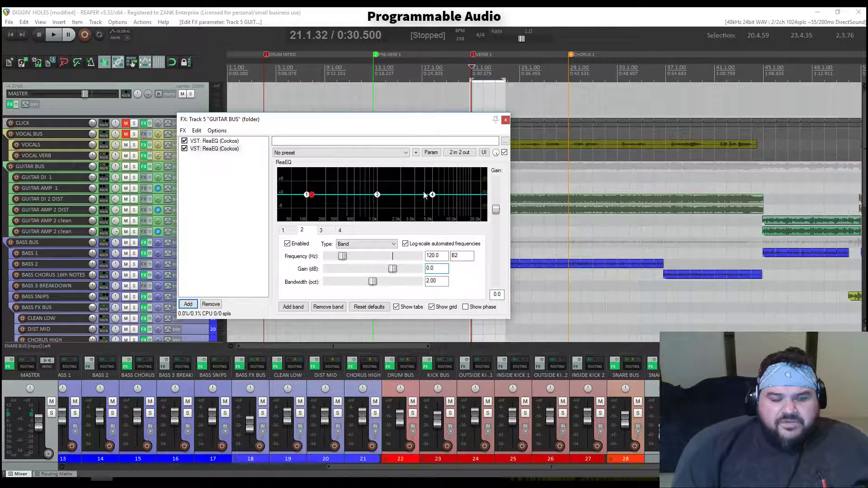
- Set the band 3 frequency of the new GUITAR BUS ReaEQ to 6500 Hz
left_click(377, 195)
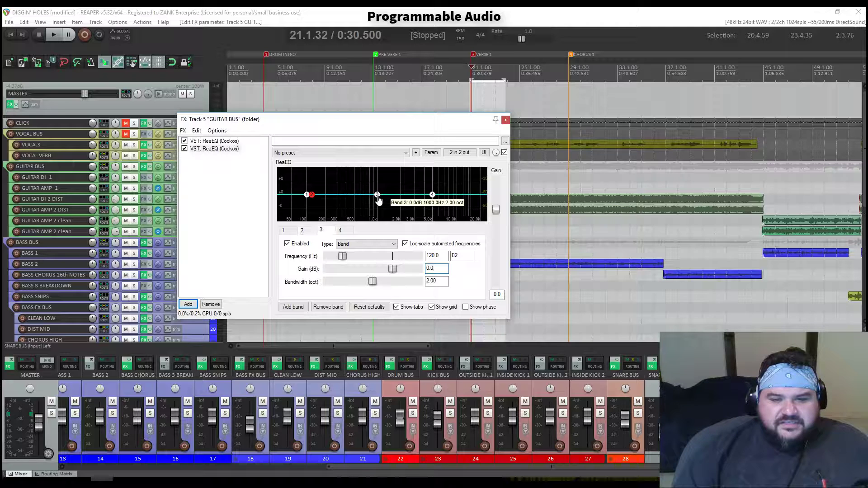
left_click(432, 195)
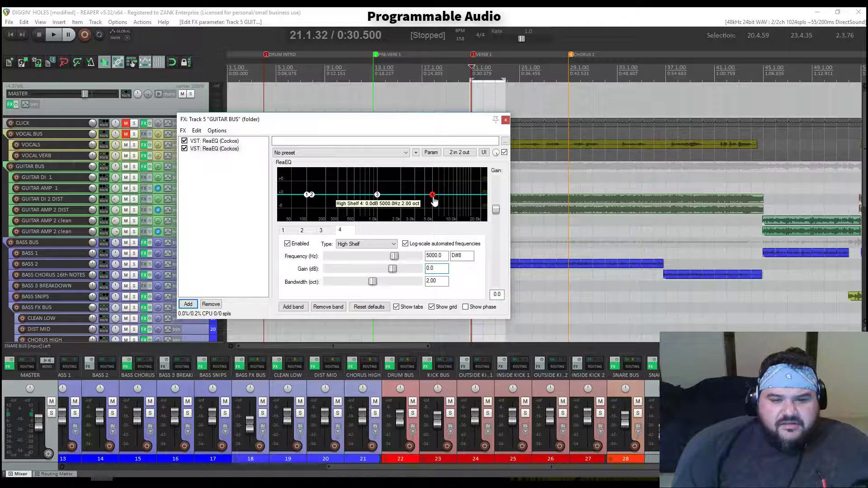
left_click(377, 195)
left_click_drag(438, 256, 412, 255)
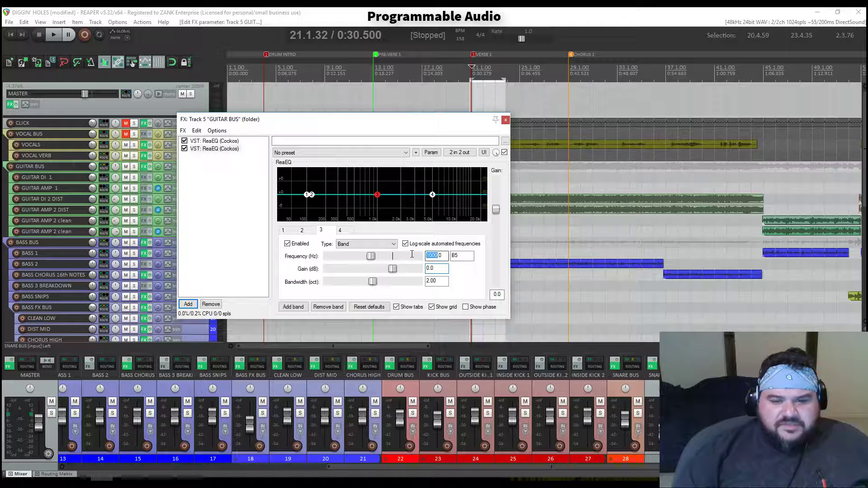
type("6500")
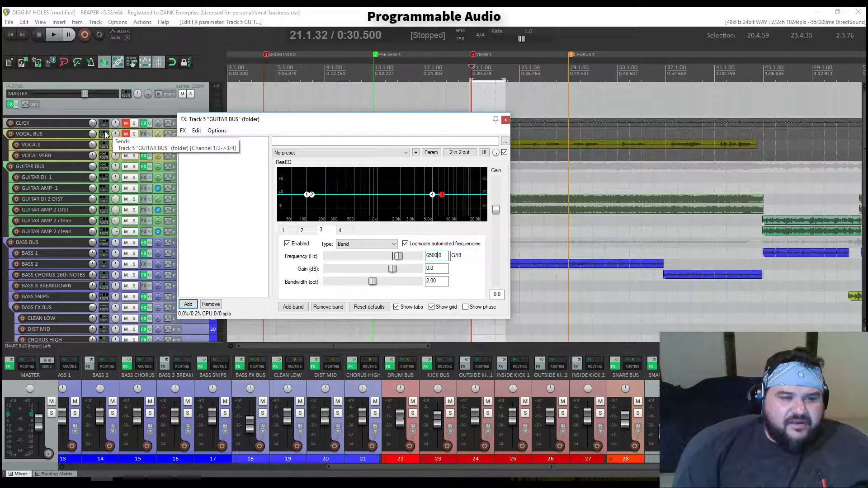
- Create a second send from the VOCAL BUS to the GUITAR BUS, routed to new receiving channels 5/6
left_click_drag(107, 168, 107, 169)
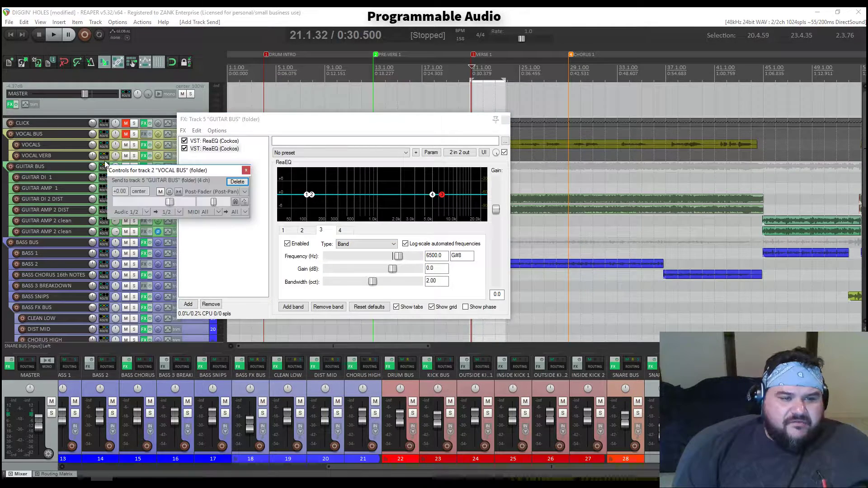
left_click(178, 212)
mouse_move(172, 291)
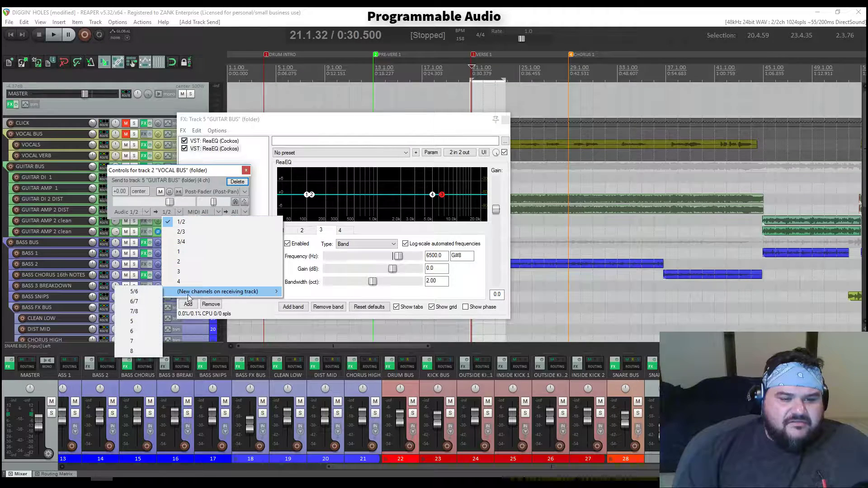
left_click(134, 292)
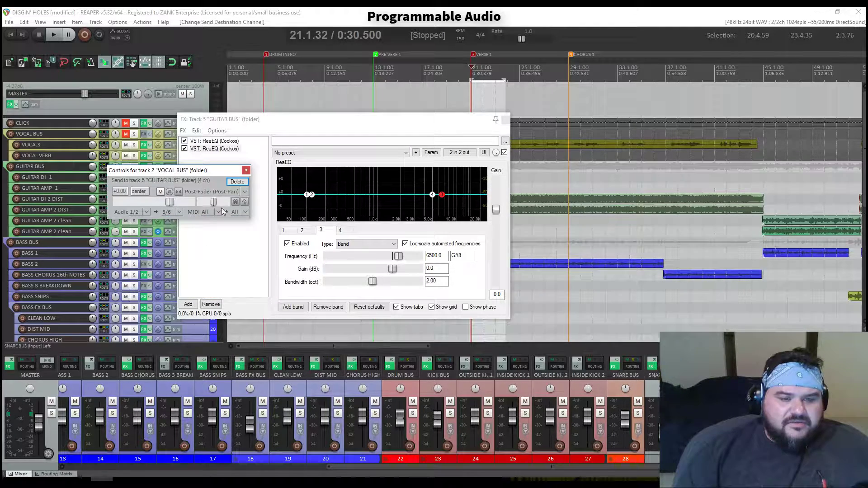
left_click(246, 170)
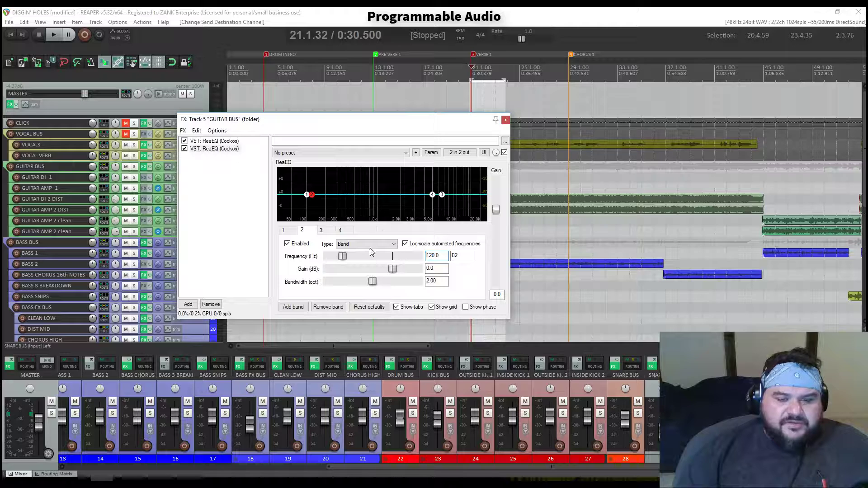
- Open parameter modulation for the band 2 gain of the second ReaEQ on the GUITAR BUS
left_click(311, 195)
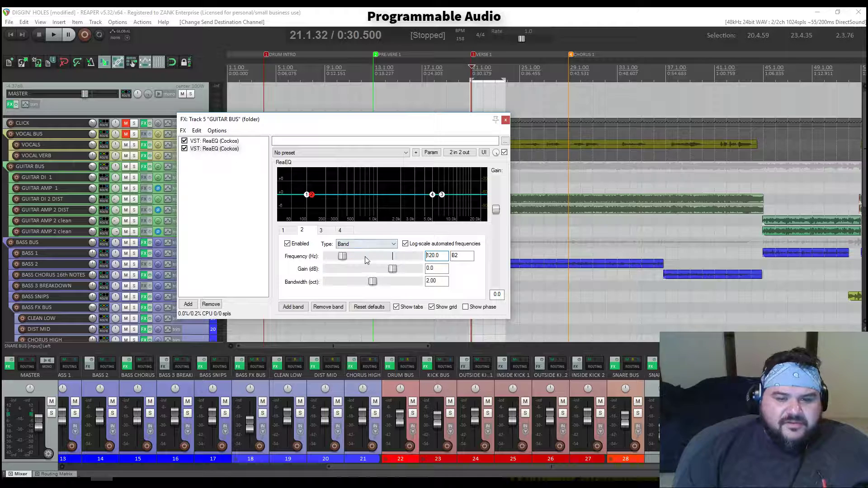
left_click(393, 267)
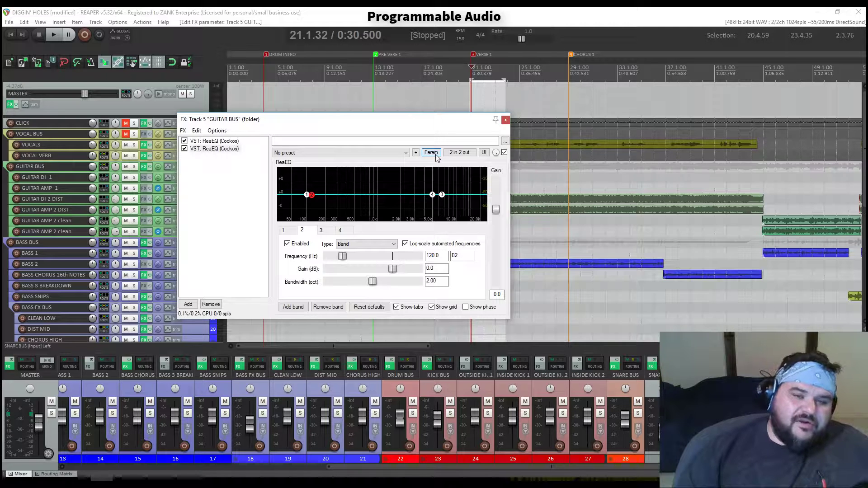
left_click(436, 154)
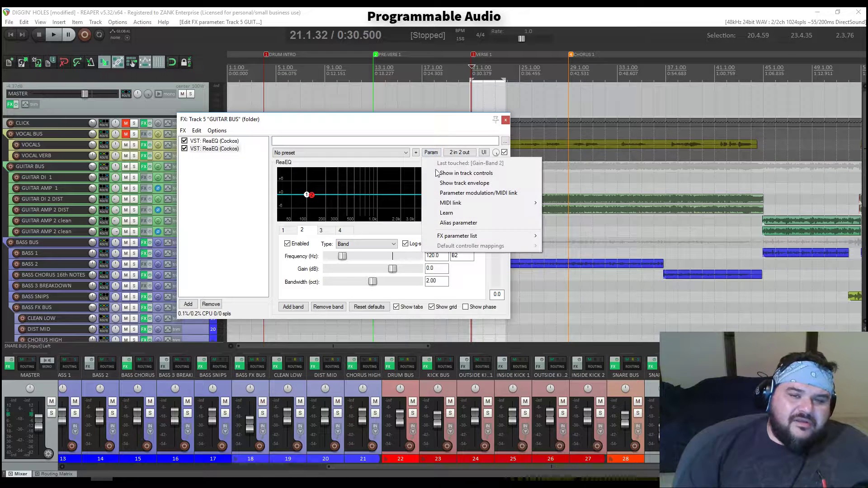
left_click(451, 195)
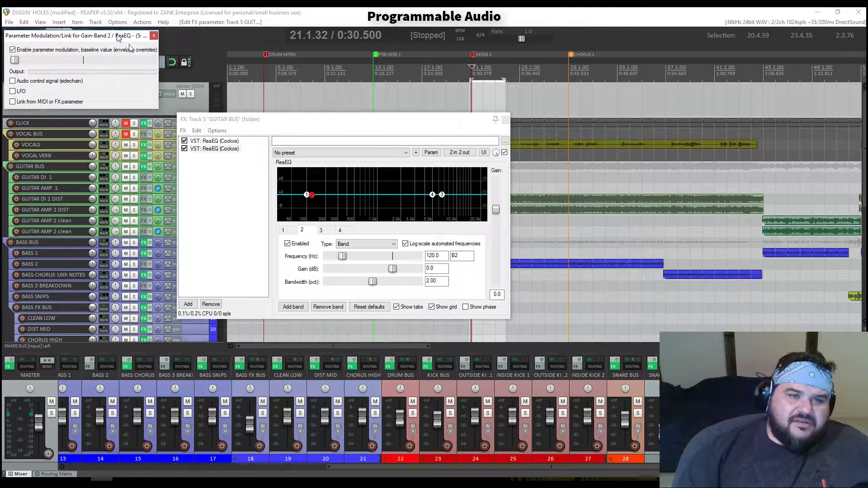
- Enable the sidechain audio control signal for the band 2 gain modulation, using track audio channels 3+4
left_click_drag(122, 34, 382, 167)
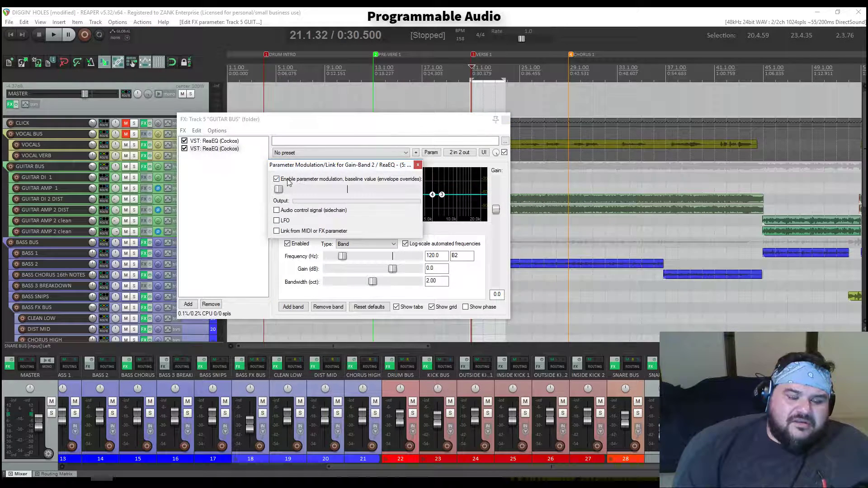
left_click(277, 210)
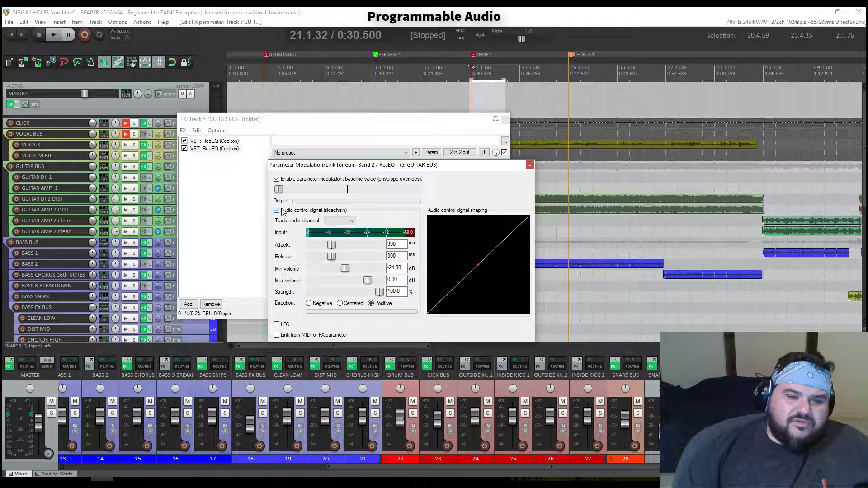
left_click(352, 221)
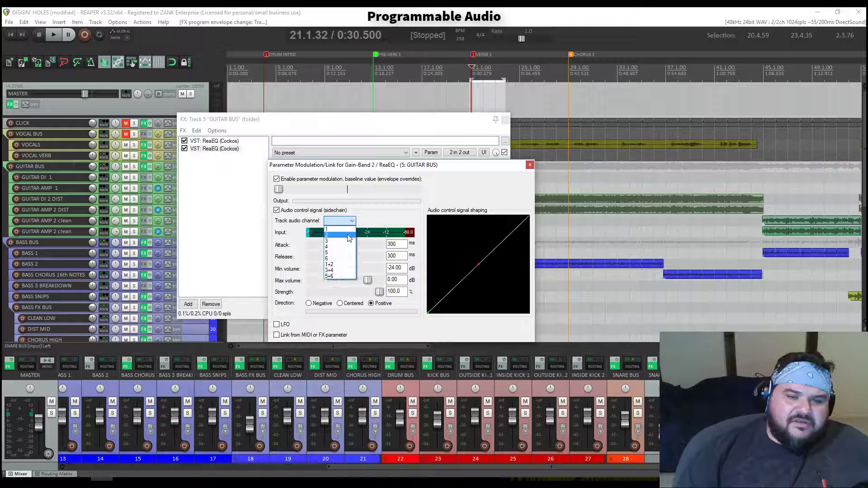
left_click(346, 270)
- Unmute the VOCAL BUS and play the verse to feed the sidechain input
key("space")
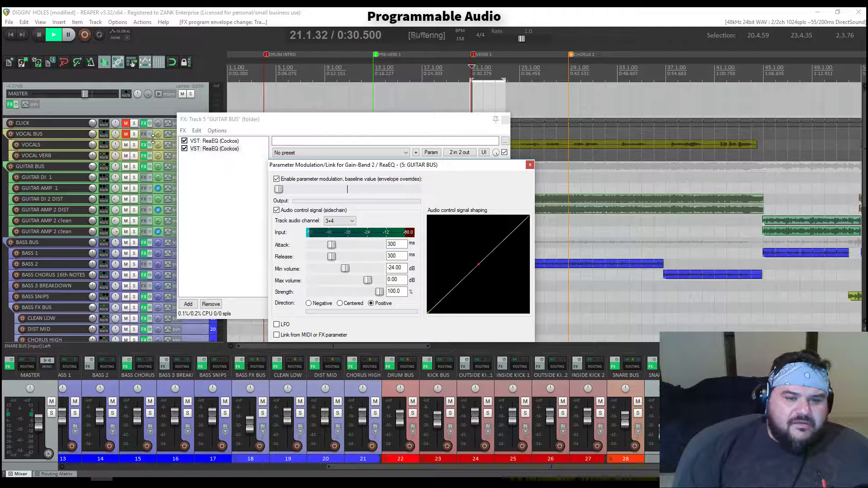
key("space")
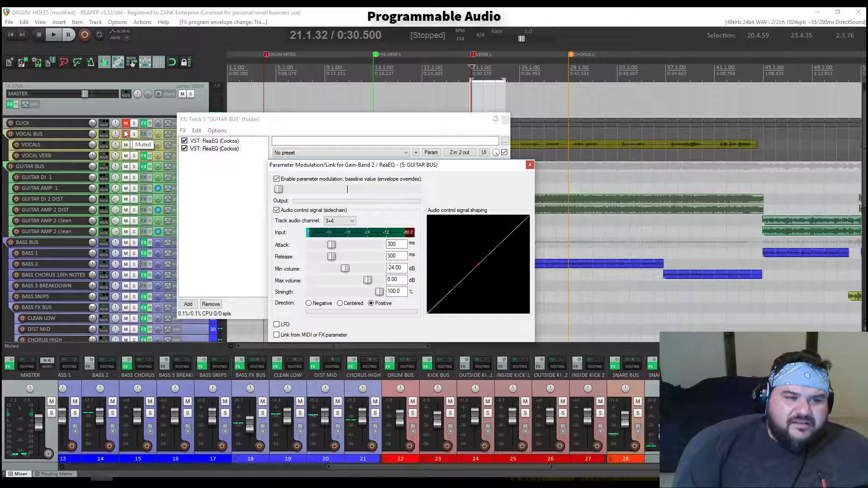
left_click(127, 136)
left_click(126, 134)
key("space")
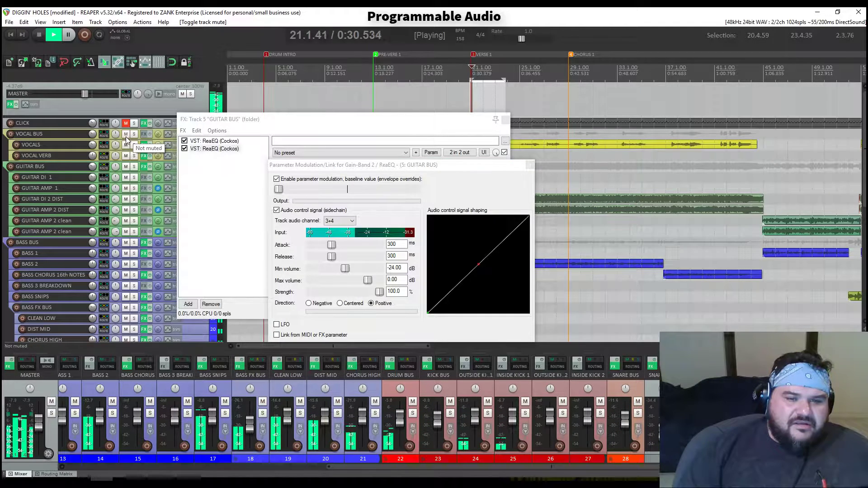
- Solo the GUITAR BUS and VOCAL BUS and audition the two buses together at the verse start
left_click(134, 167)
left_click(134, 135)
key("space")
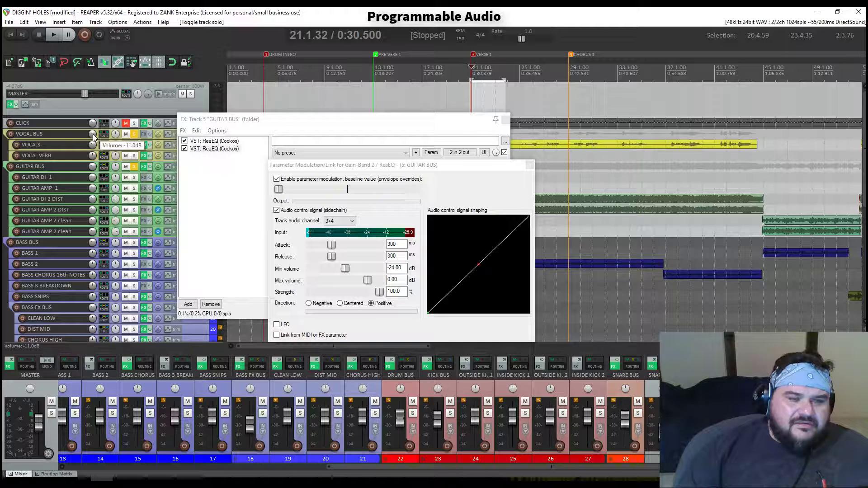
key("space")
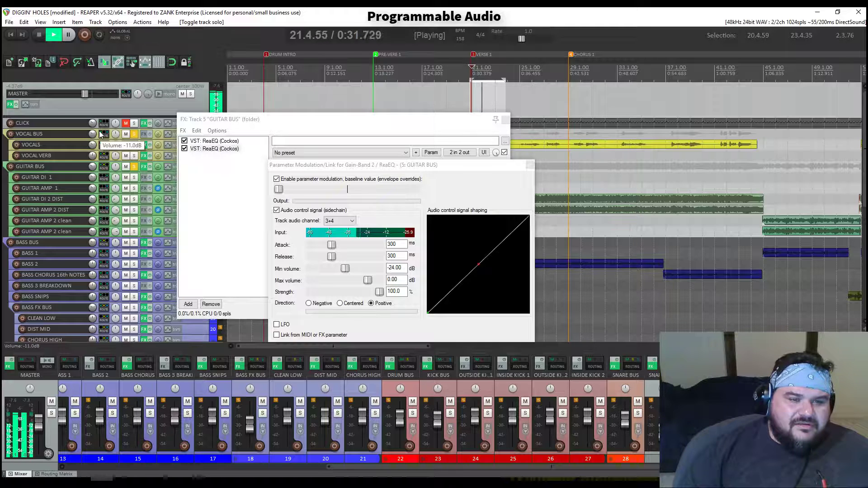
key("space")
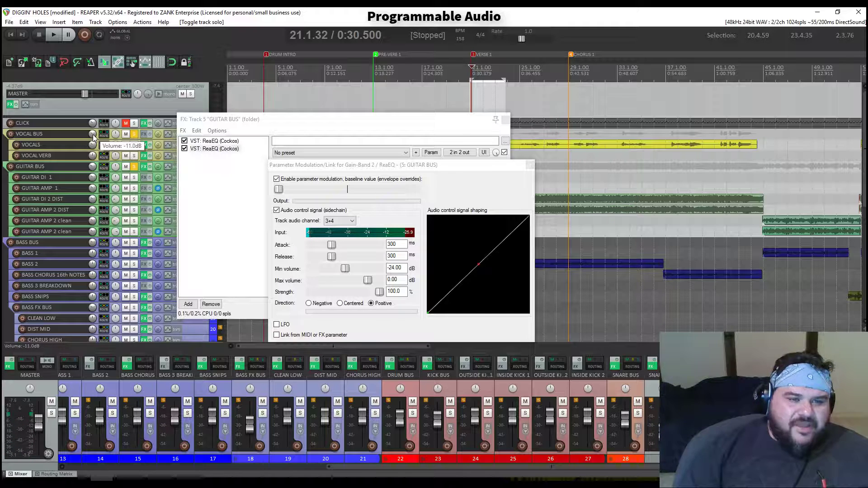
- Lower the VOCAL BUS volume to about -13 dB and audition the balance against the guitars
left_click_drag(94, 137, 94, 141)
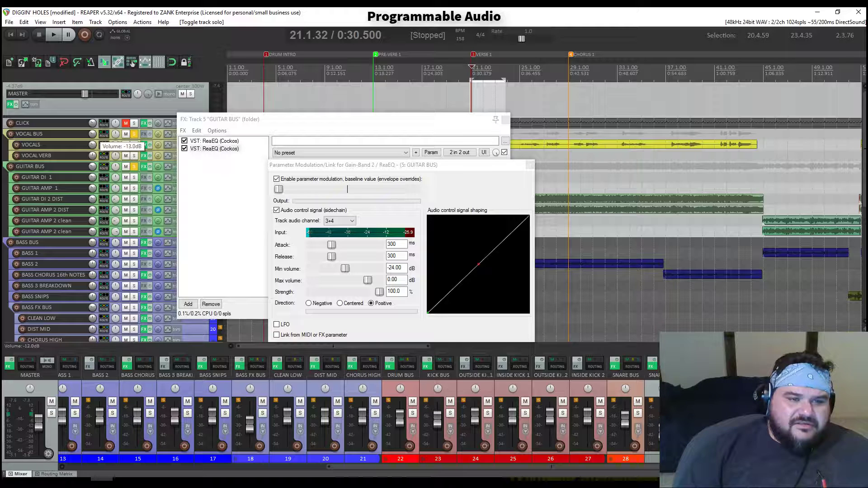
key("space")
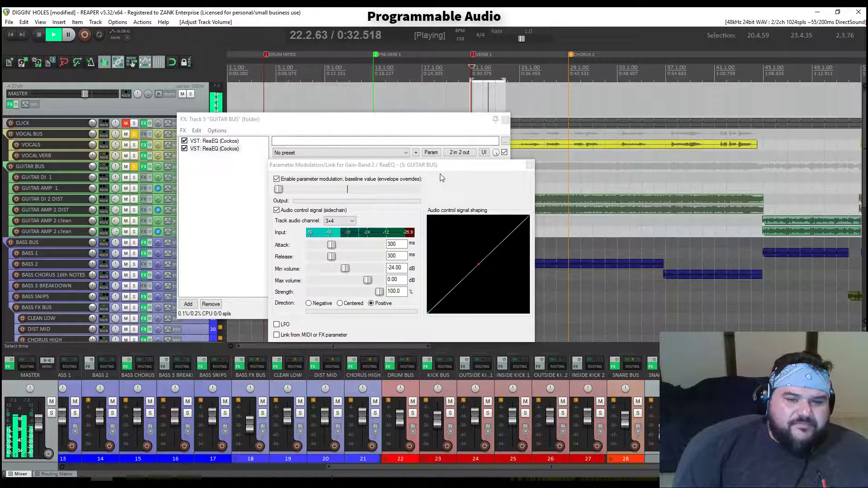
key("space")
- Arrange the modulation and ReaEQ windows side by side and reset the band 2 gain modulation baseline to its centre value
left_click_drag(429, 169, 262, 118)
left_click_drag(428, 123, 699, 195)
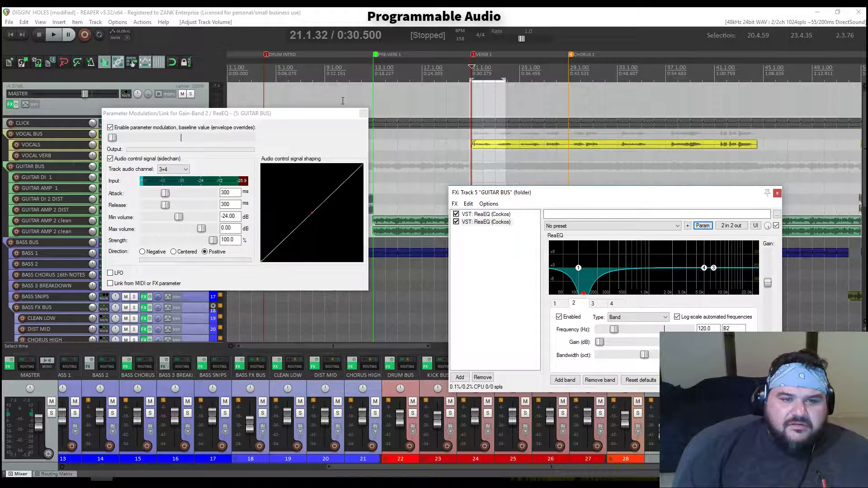
left_click_drag(255, 115, 345, 116)
mouse_move(586, 297)
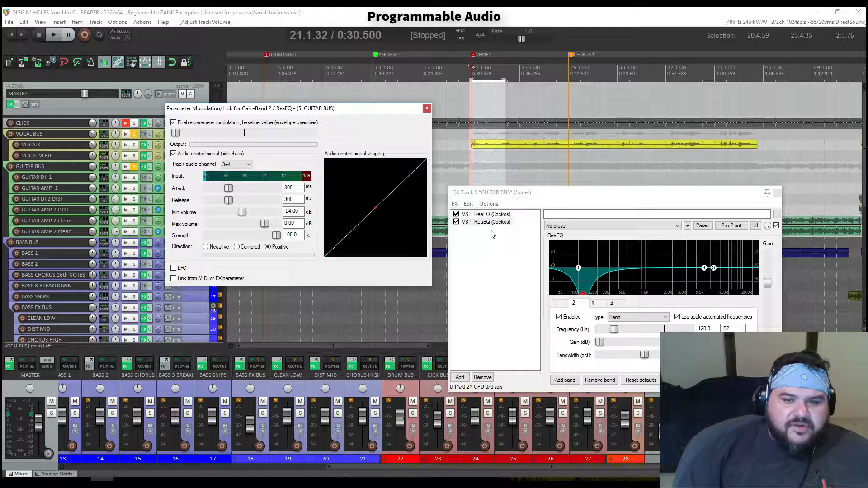
double_click(177, 133)
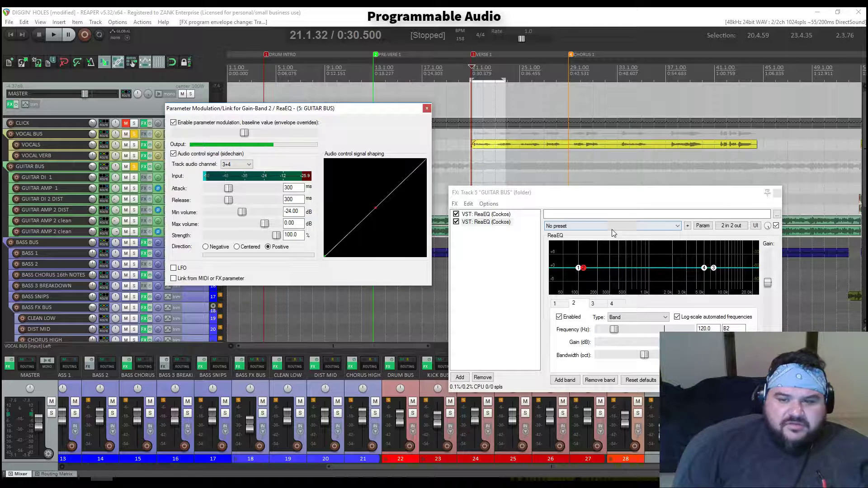
left_click_drag(620, 198, 613, 116)
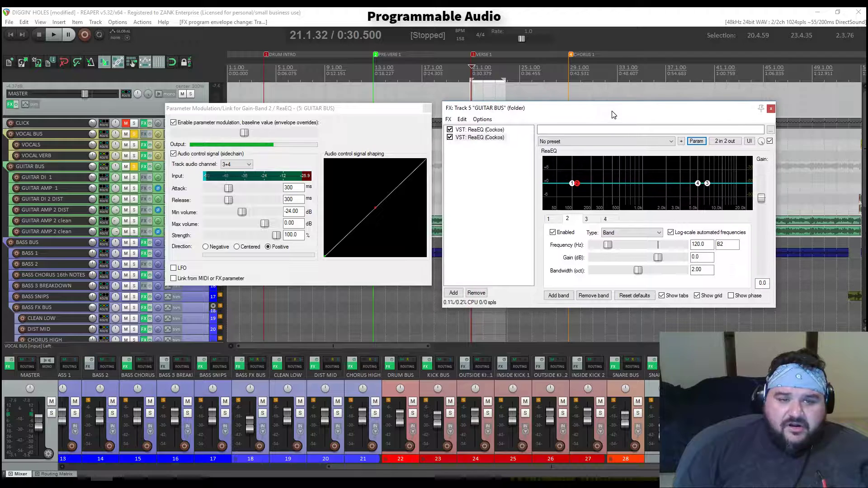
- Set the sidechain attack to 19 ms, release to 193 ms and direction to Negative, and audition the modulation
mouse_move(229, 189)
left_mouse_down()
mouse_move(201, 194)
mouse_move(224, 204)
left_mouse_up()
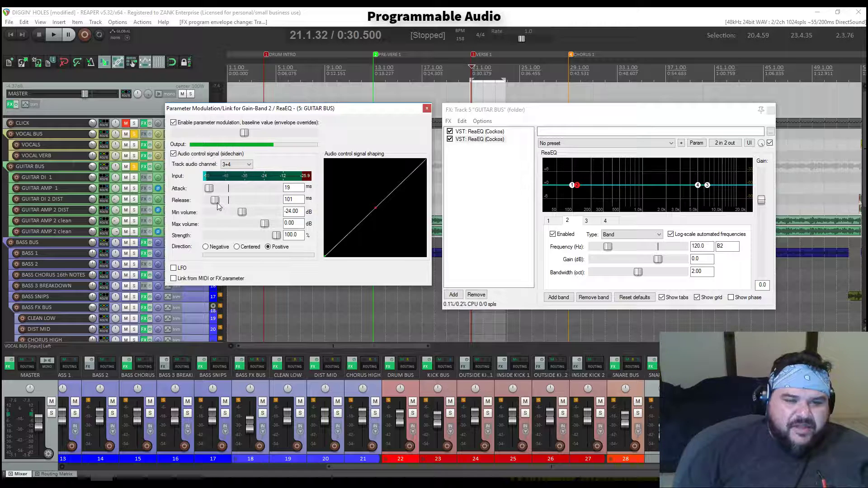
left_click_drag(217, 203, 221, 202)
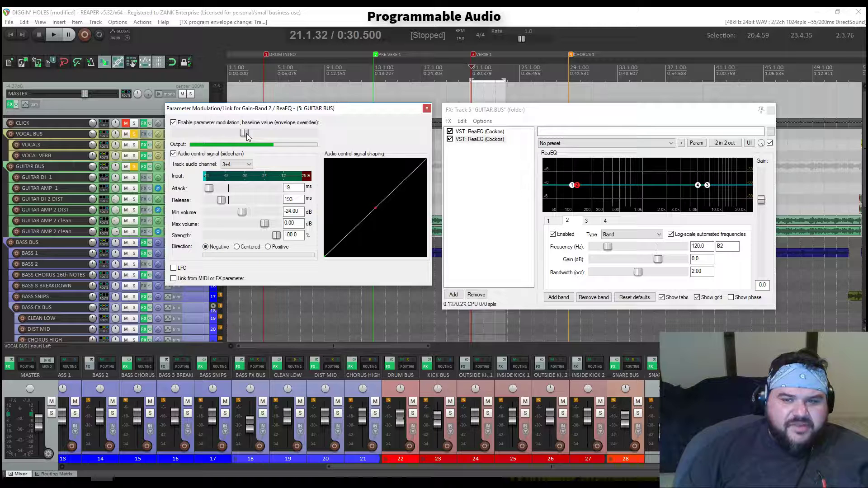
key("space")
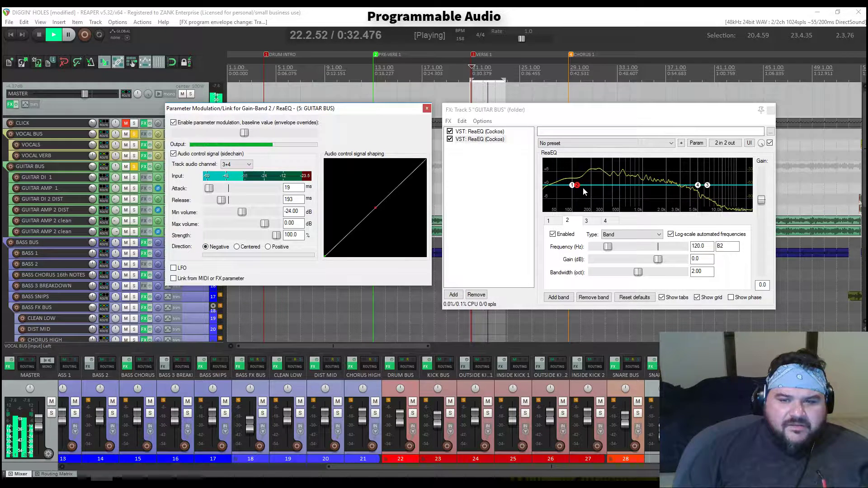
key("space")
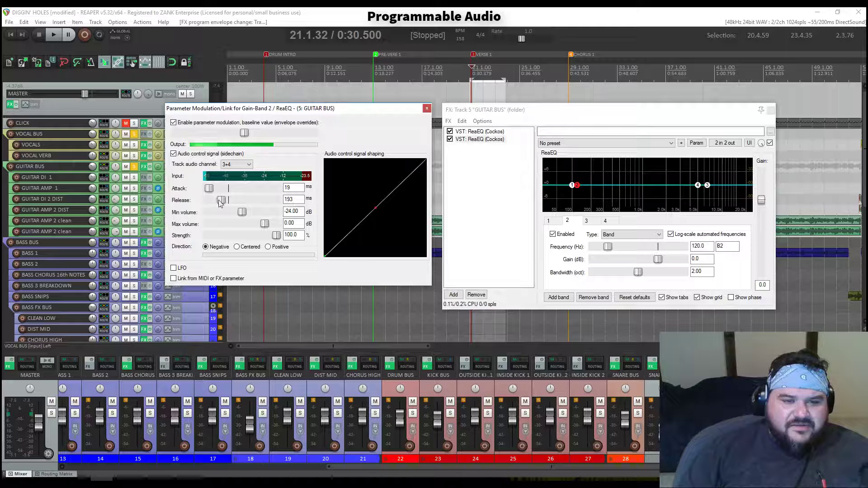
- Try a sidechain release of 398 ms and audition the verse
left_click_drag(237, 201, 240, 200)
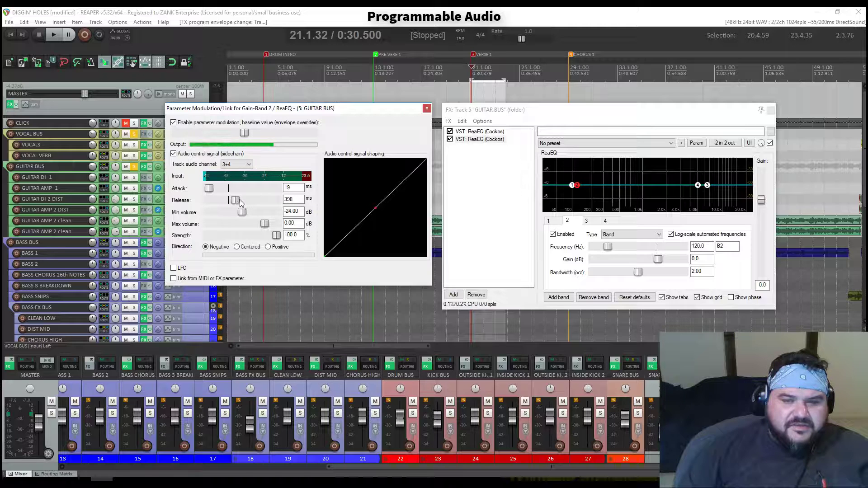
key("space")
key("space")
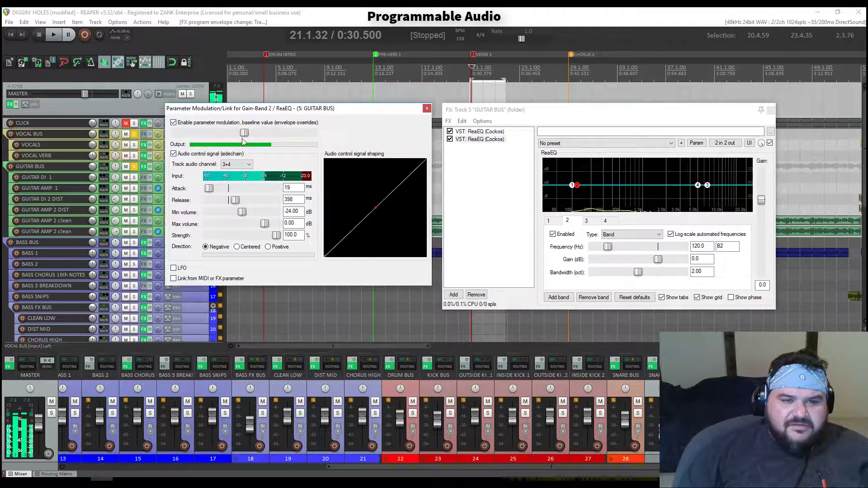
- Try a modulation baseline of about -1.5 dB for band 2, return it to 0 dB, and audition the verse
mouse_move(245, 133)
left_mouse_down()
mouse_move(259, 135)
mouse_move(235, 136)
left_mouse_up()
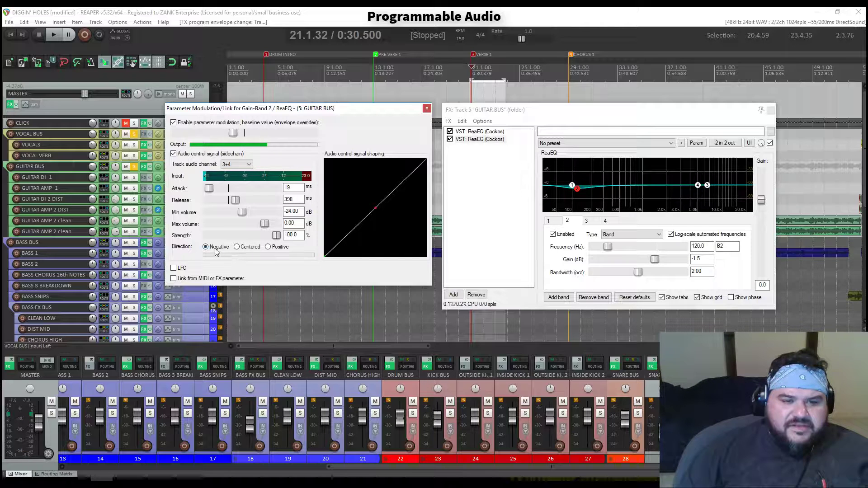
left_click_drag(233, 134, 244, 134)
key("space")
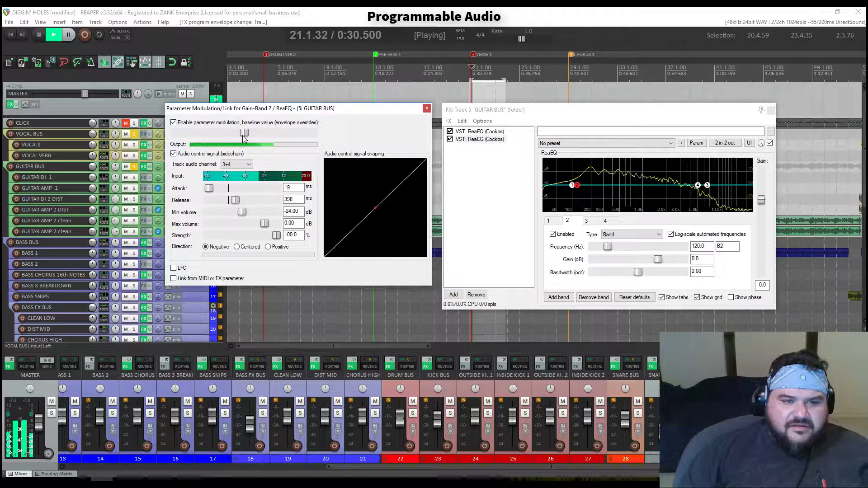
key("space")
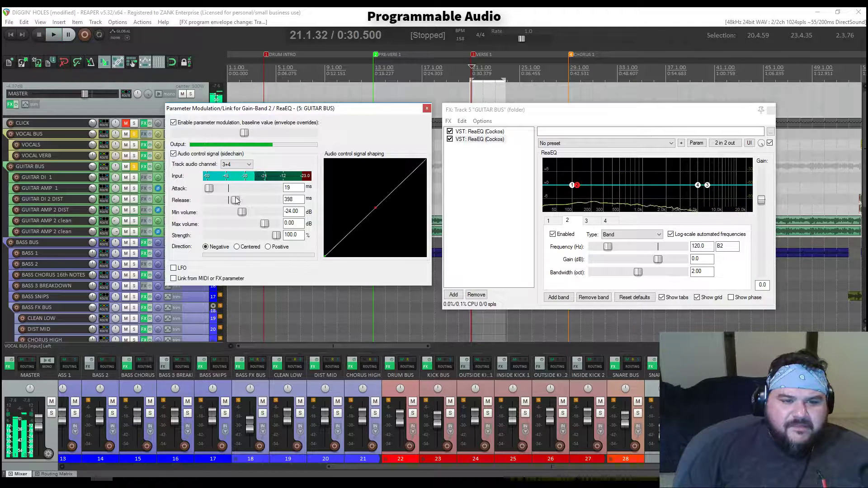
- Try a sidechain attack of 0 ms and audition the verse
left_click_drag(220, 190, 197, 194)
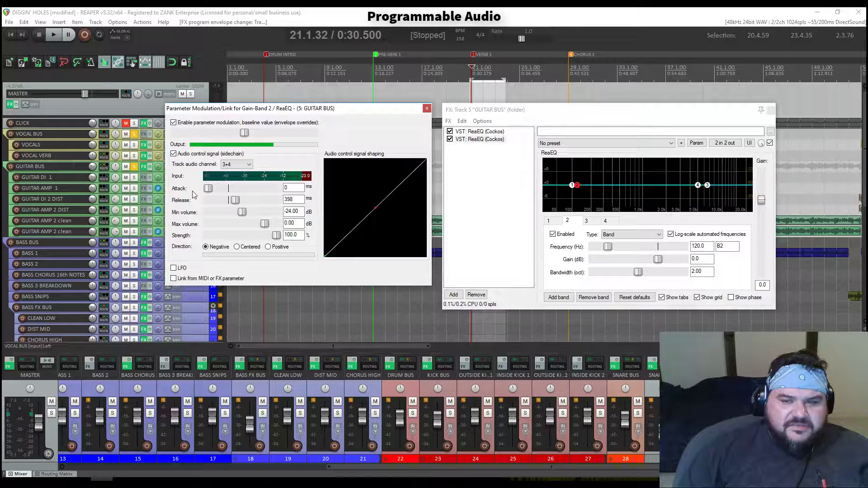
key("space")
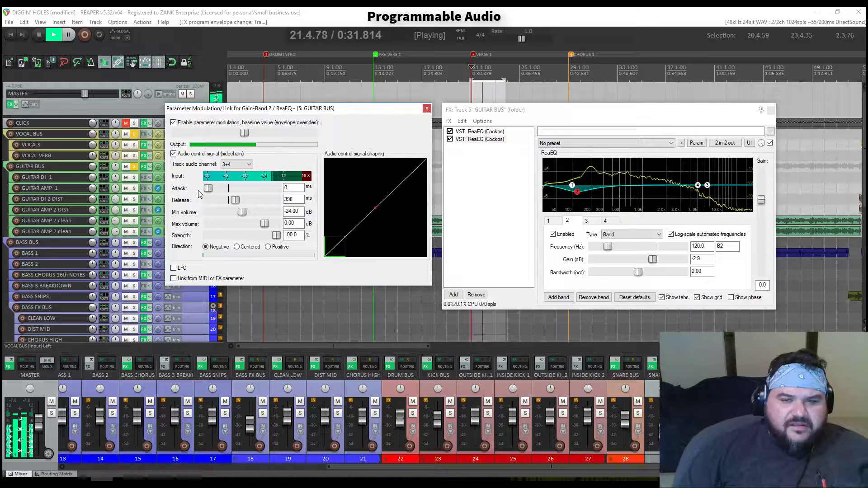
key("space")
- Enlarge the VOCALS track and examine its waveform at the start of the verse, keeping the modulation and ReaEQ windows clear of it
left_click_drag(287, 112, 385, 204)
left_click_drag(478, 111, 592, 302)
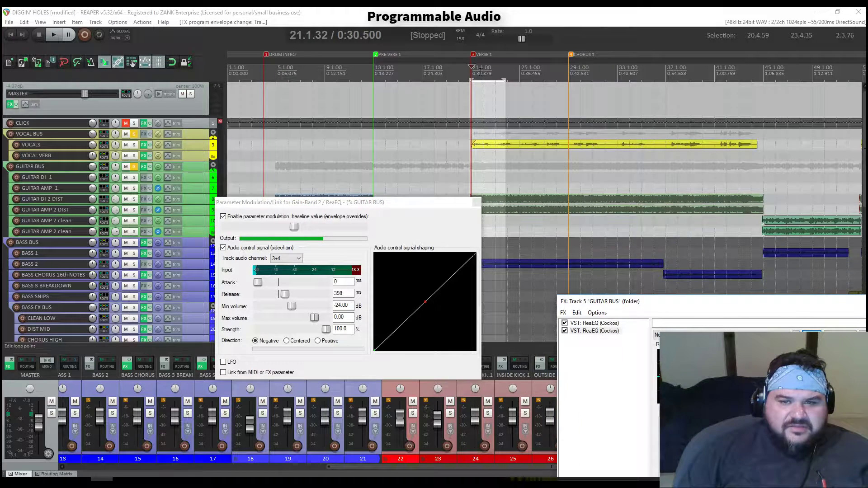
left_click(477, 179)
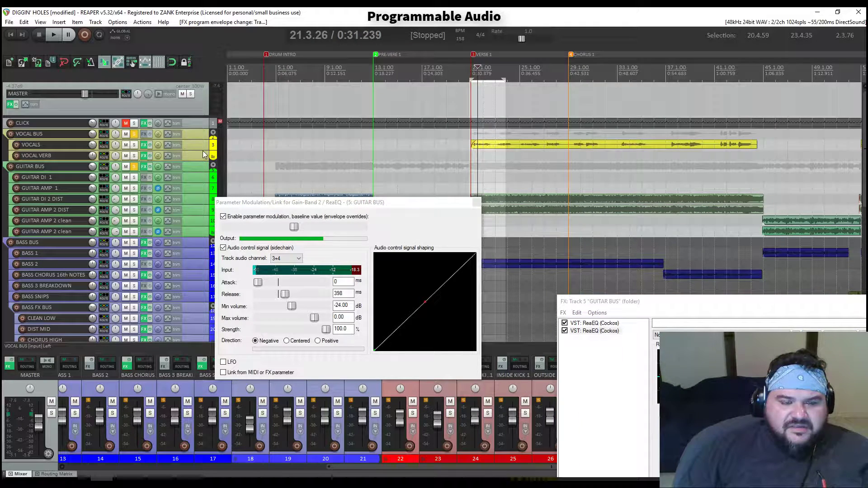
left_click_drag(203, 150, 203, 256)
scroll(573, 173, "up", 2)
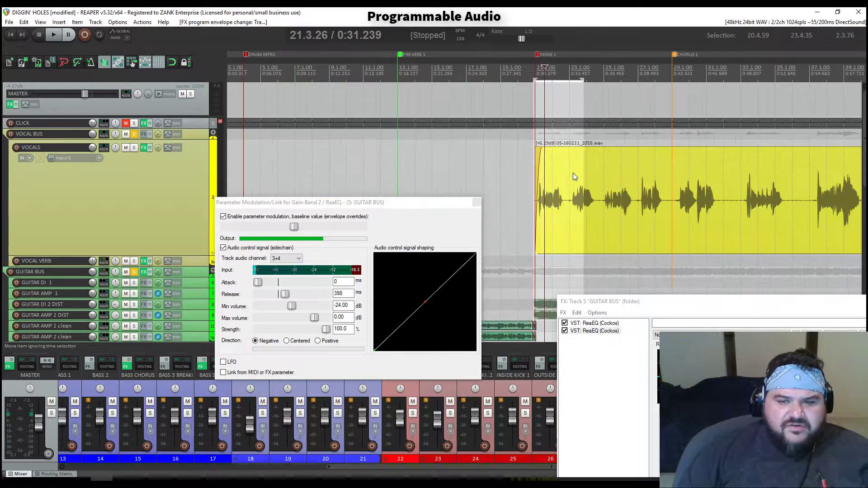
scroll(574, 172, "up", 5)
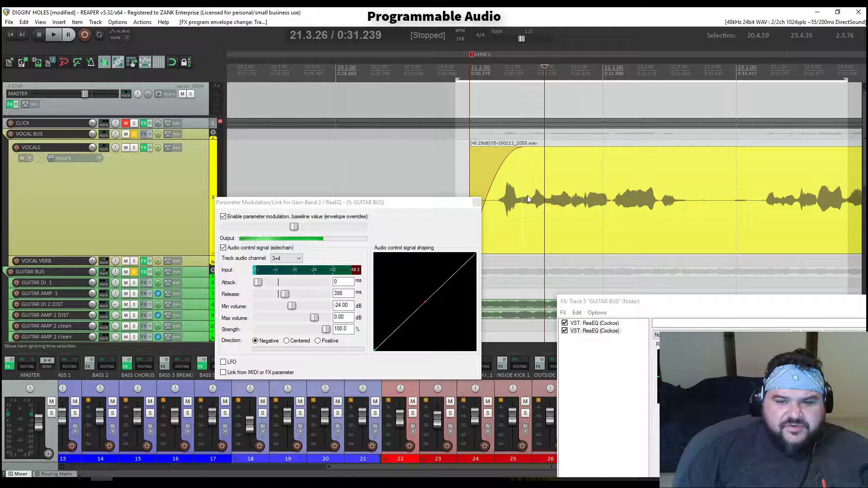
left_click(669, 302)
left_click_drag(669, 302, 610, 259)
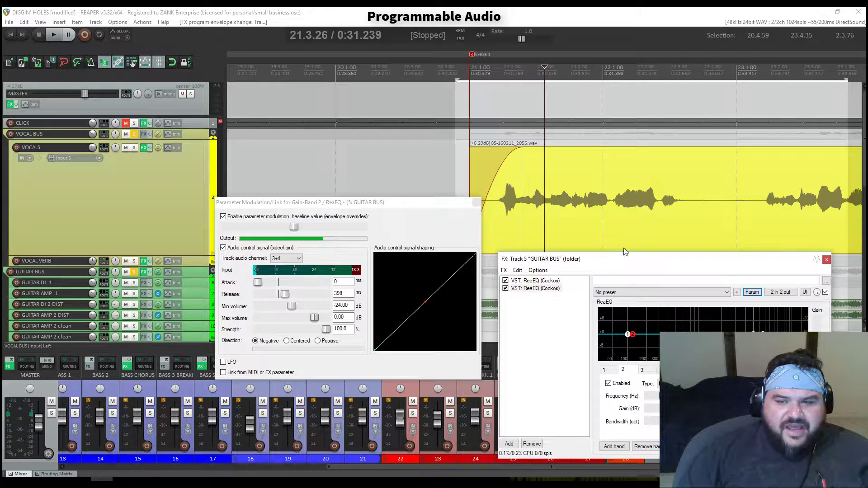
- Set the sidechain attack to 1 ms and release to 194 ms, and audition the gain modulation
left_click(263, 285)
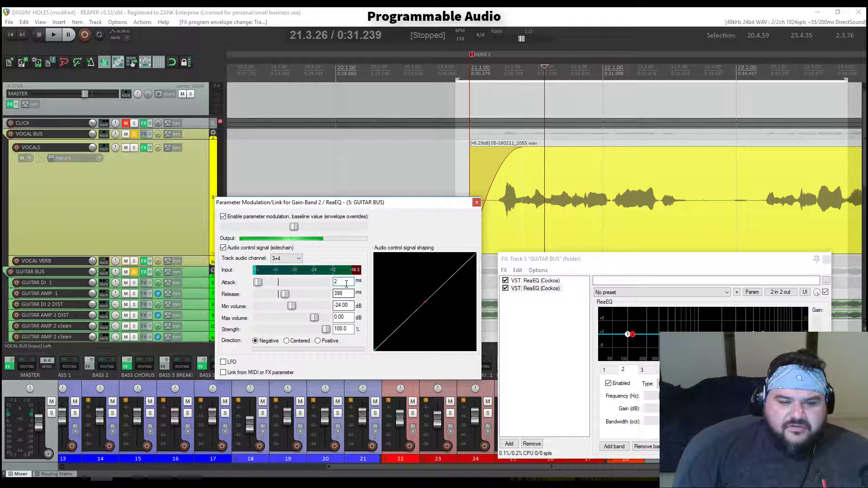
key("BackSpace")
type("1")
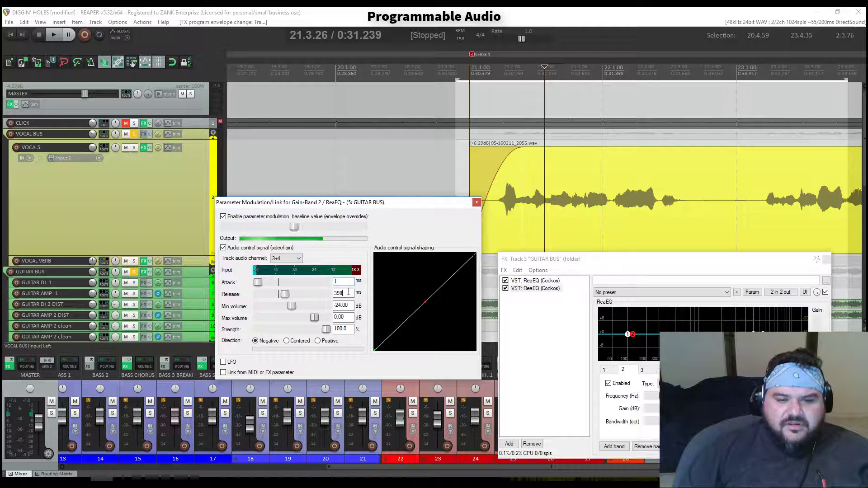
double_click(286, 294)
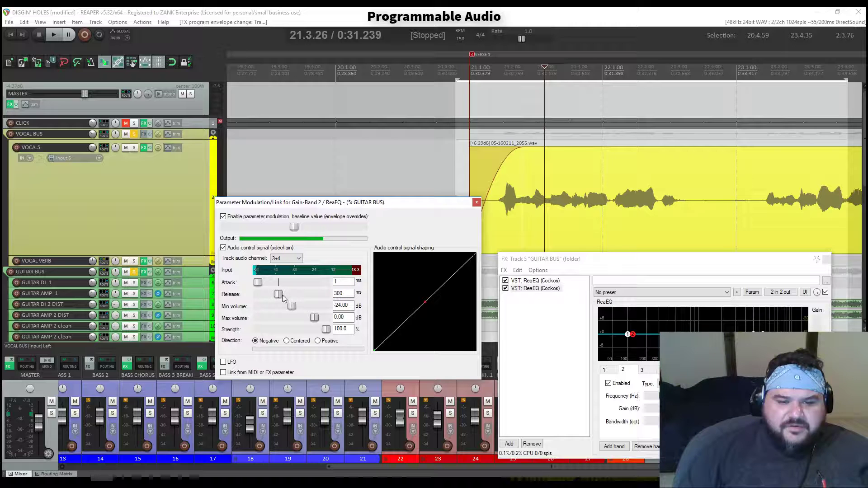
left_click_drag(281, 294, 275, 294)
key("space")
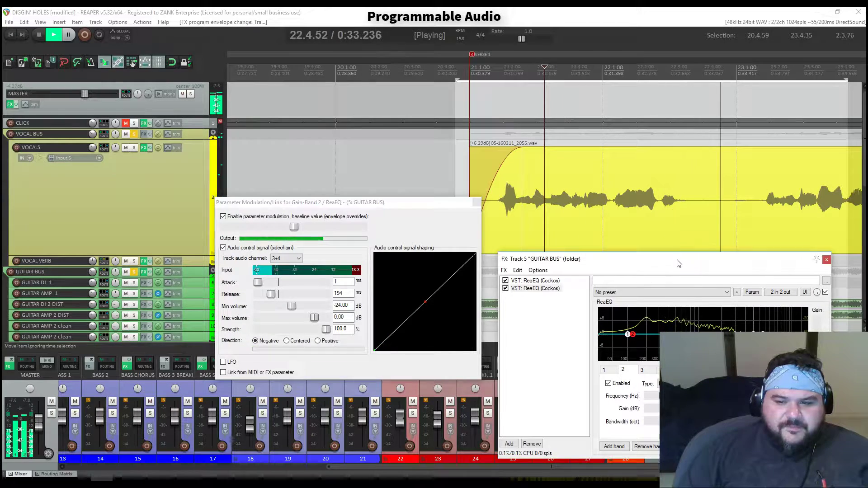
- Bypass the first ReaEQ on the GUITAR BUS and audition the verse with only the modulated second ReaEQ active
left_click_drag(679, 264, 673, 184)
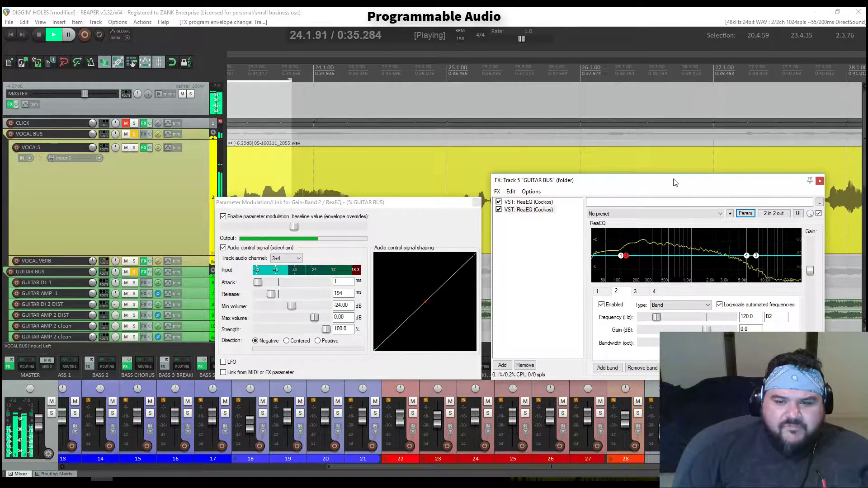
key("space")
left_click(499, 202)
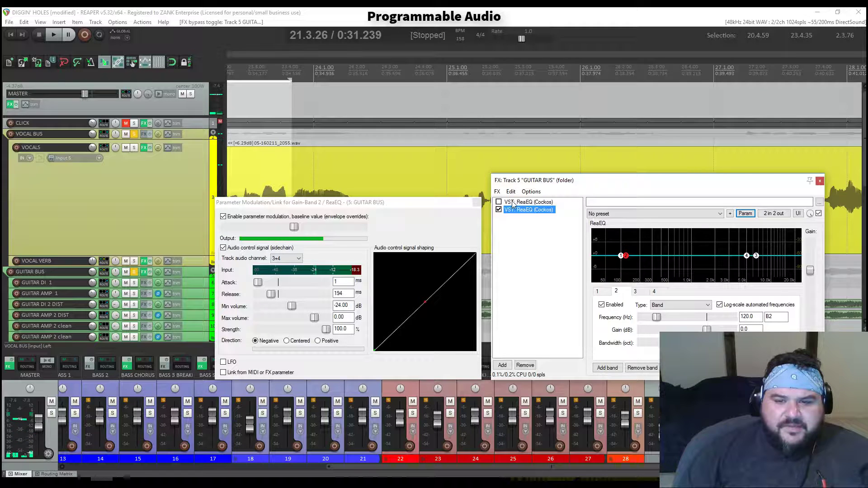
left_click(517, 203)
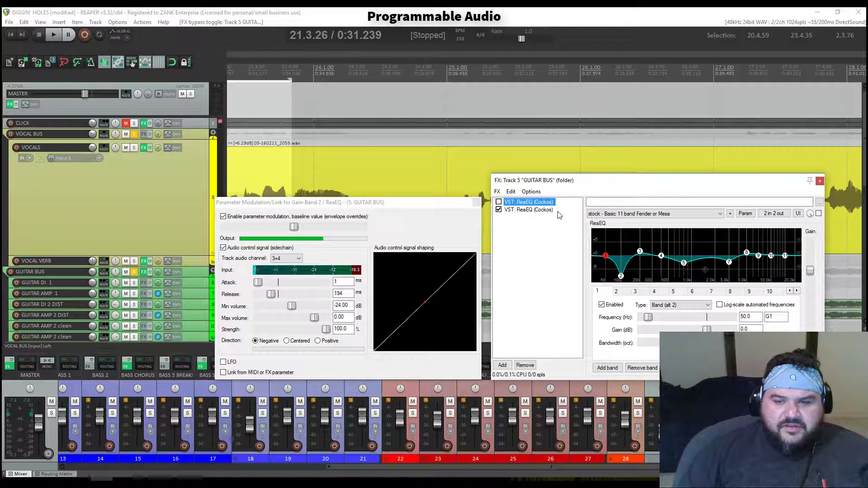
left_click(523, 211)
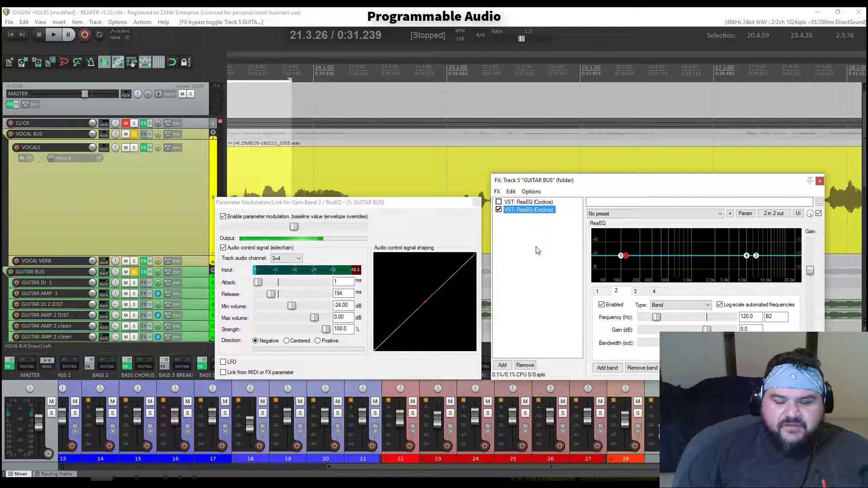
key("space")
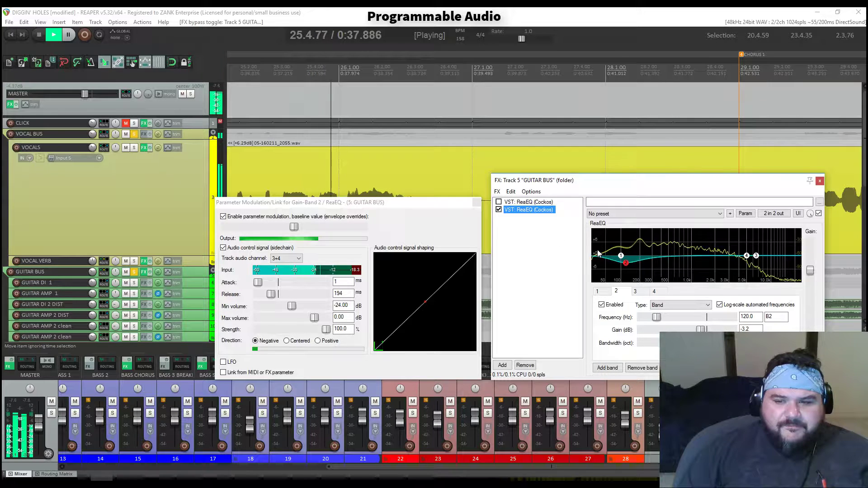
- Compare the verse with the second ReaEQ bypassed and enabled during playback, leaving it enabled and playback stopped
left_click(499, 210)
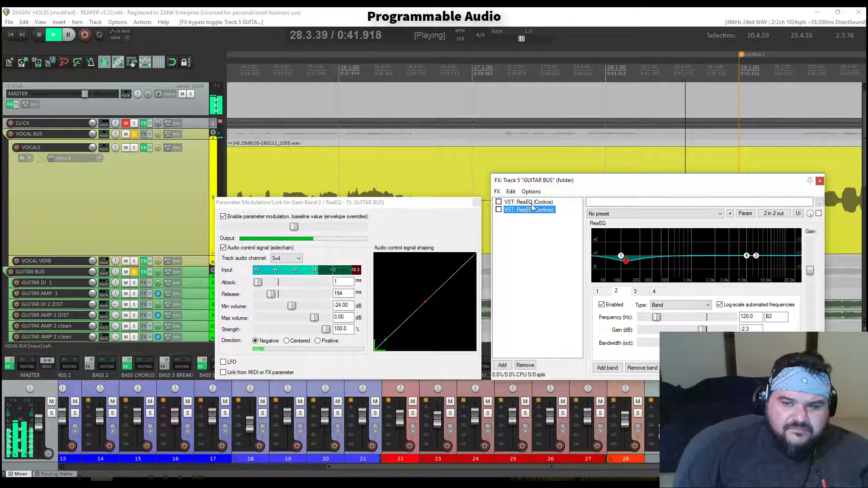
key("space")
key("space")
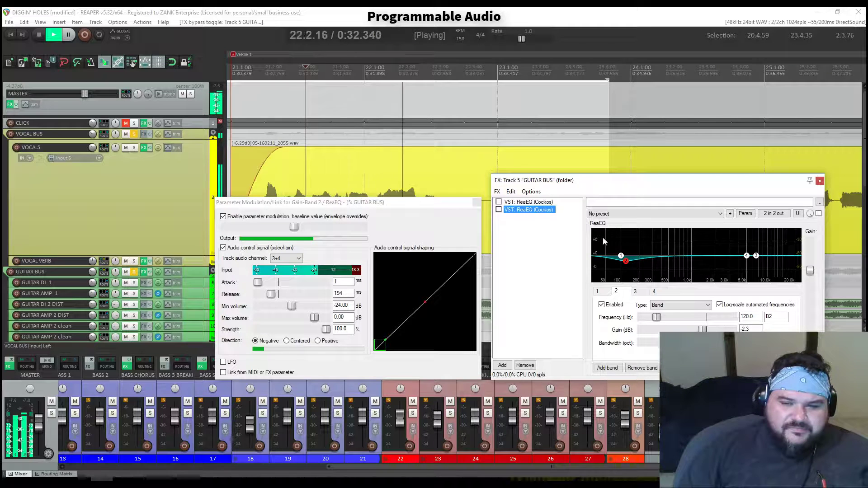
left_click(499, 210)
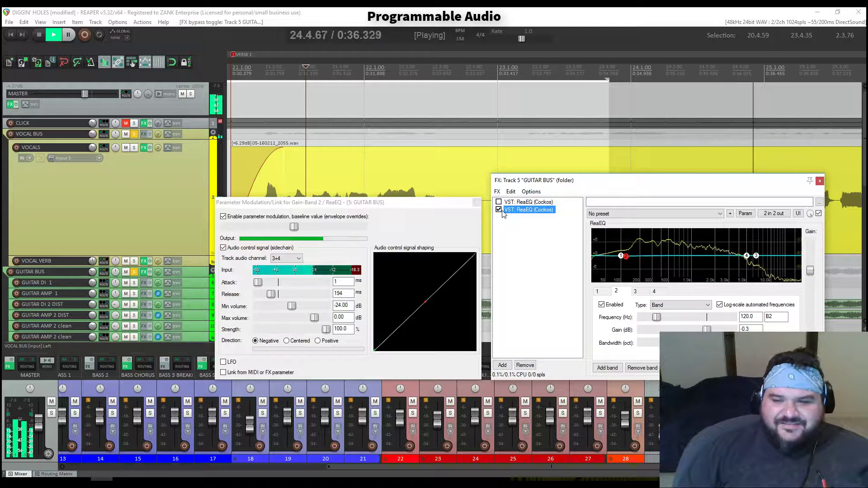
key("space")
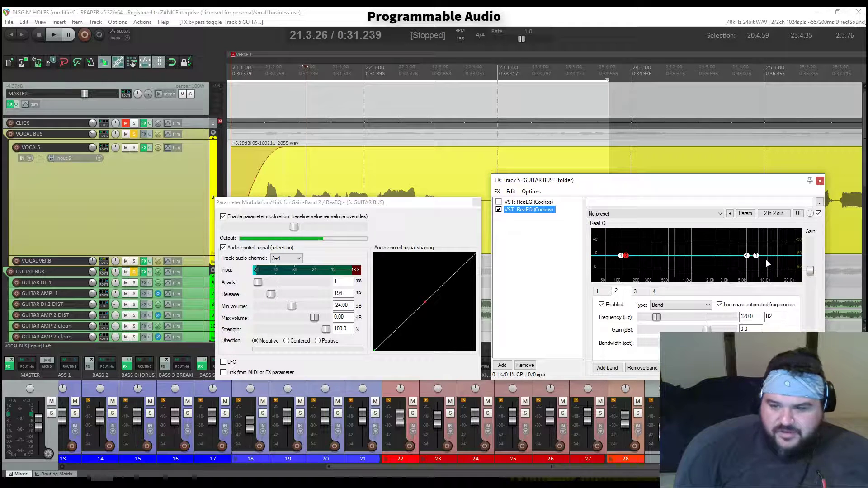
- Try new frequencies for high-shelf band 4 of the second ReaEQ, ending at about 6468 Hz
left_click(746, 256)
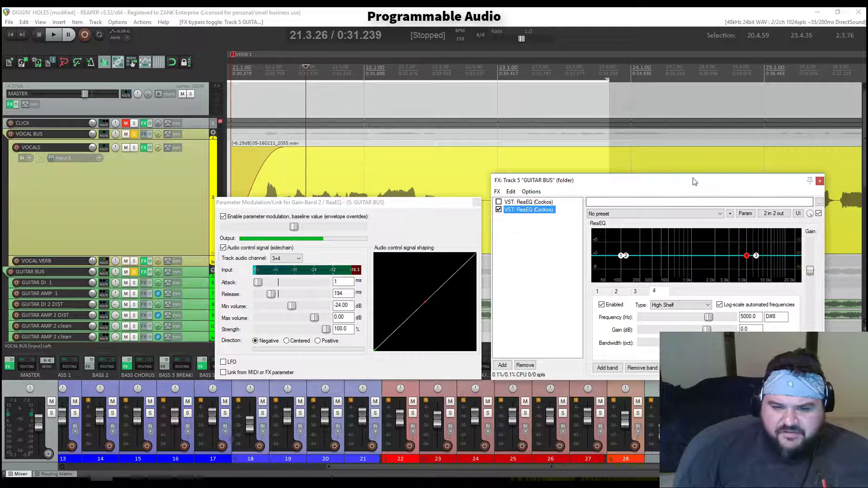
left_click_drag(694, 181, 634, 150)
left_click(688, 287)
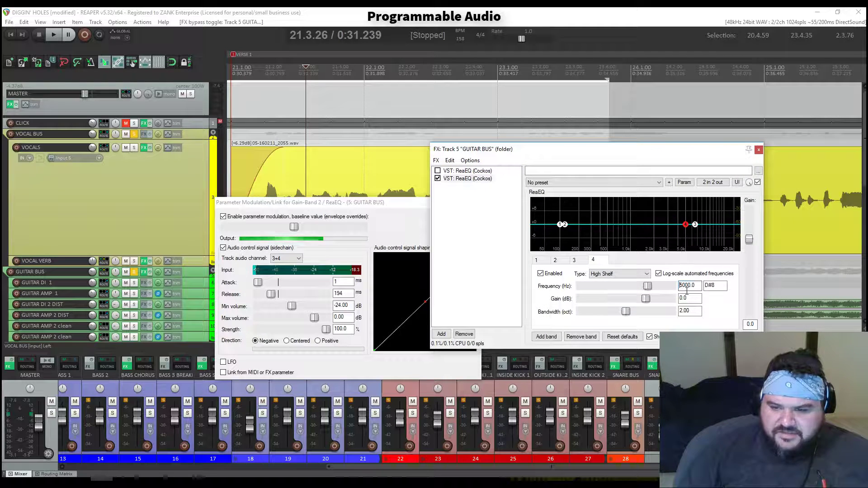
type("6")
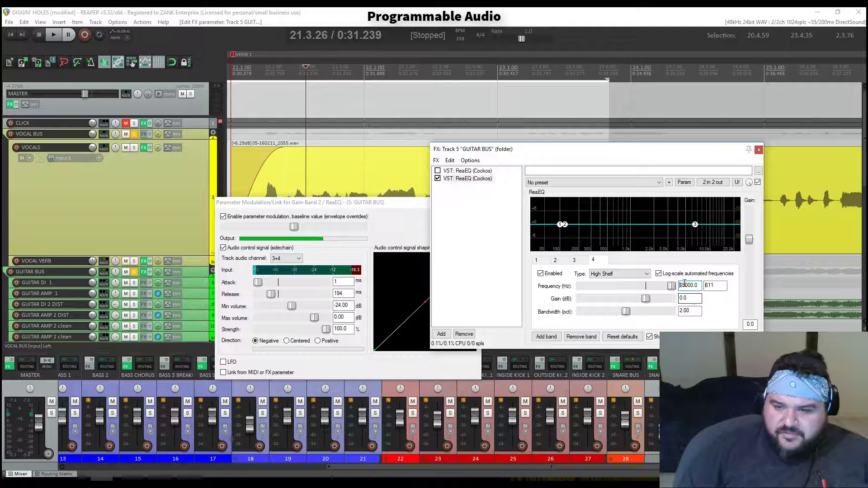
double_click(687, 285)
type("0")
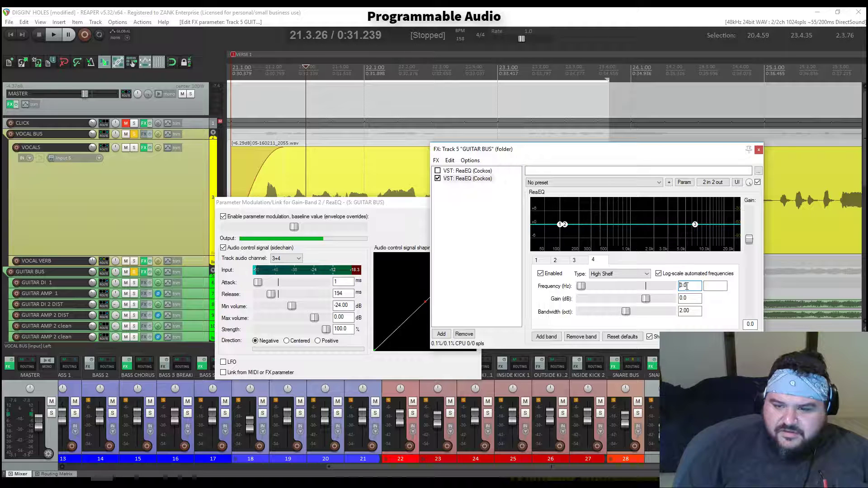
type("57")
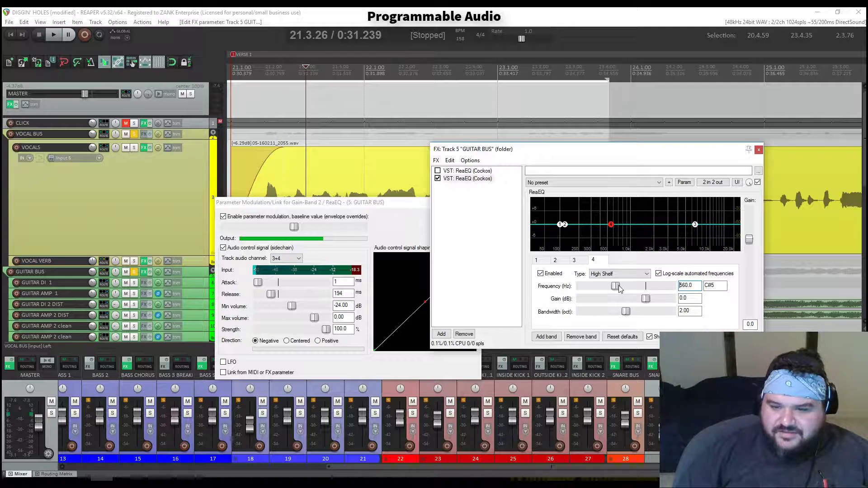
left_click_drag(627, 290, 651, 286)
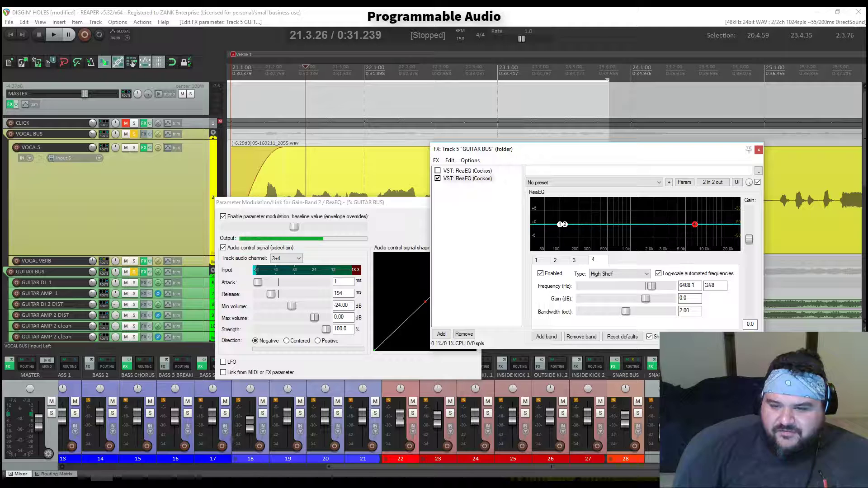
- Try re-entering band 4's frequency, ending at about 6507 Hz
left_click(695, 286)
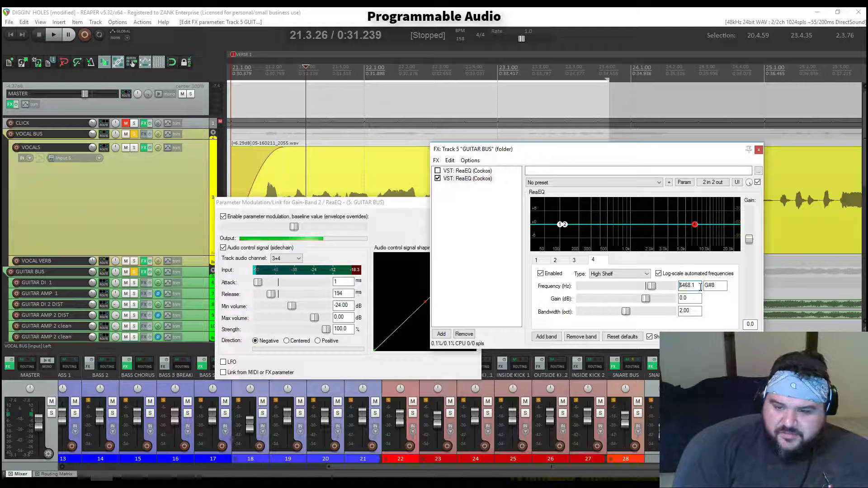
key("Delete")
key("Delete")
key("Delete")
key("Delete")
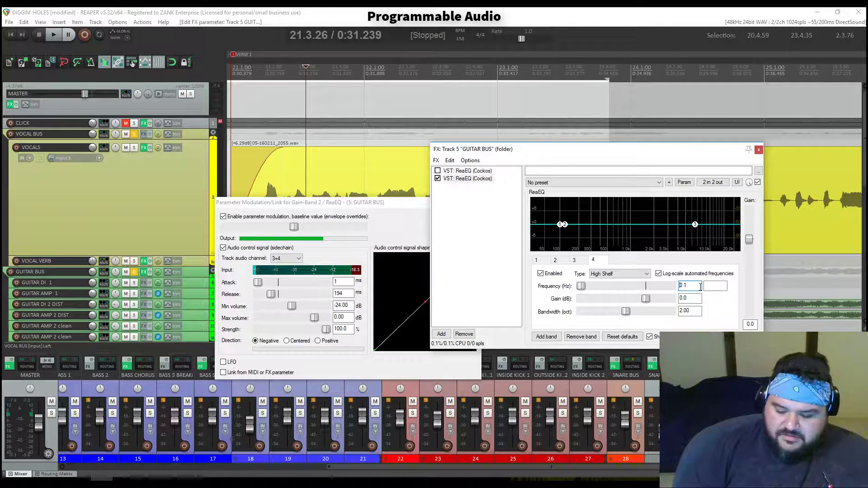
type("56")
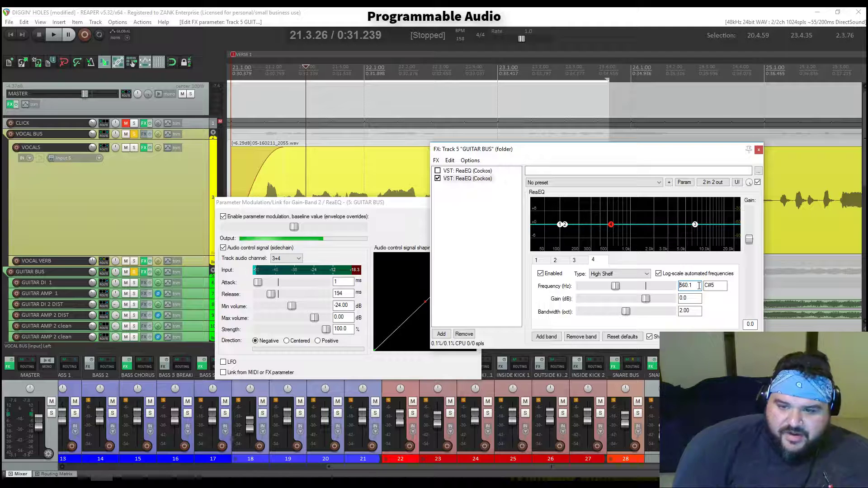
left_click_drag(618, 288, 652, 288)
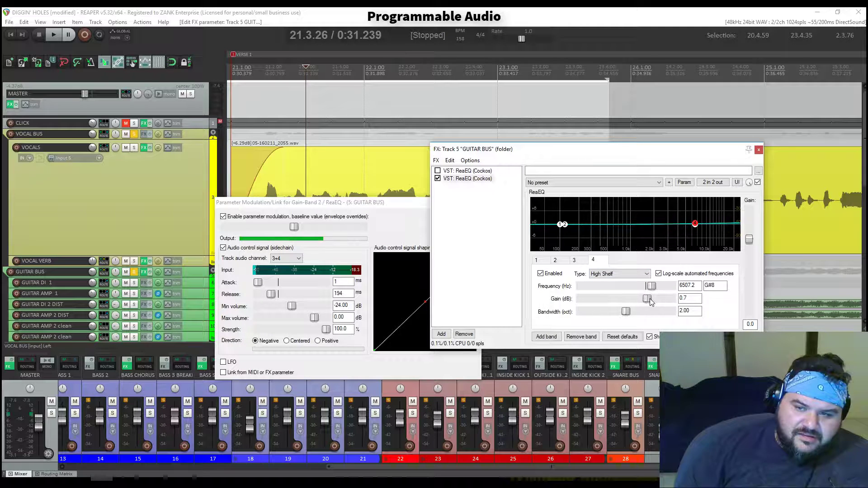
- Shape high-shelf band 4 to a gain of -4.6 dB at about 4342 Hz, and disable the band
scroll(647, 301, "down", 2)
left_click_drag(649, 302, 643, 302)
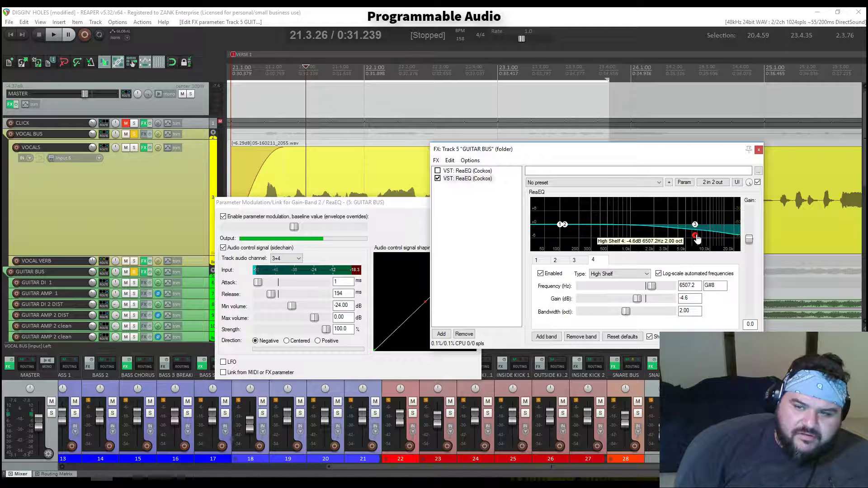
left_click_drag(654, 287, 649, 287)
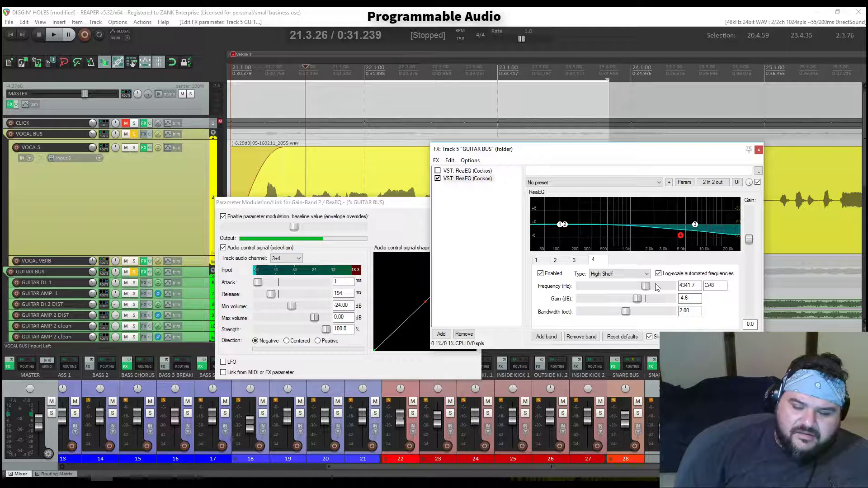
left_click(541, 274)
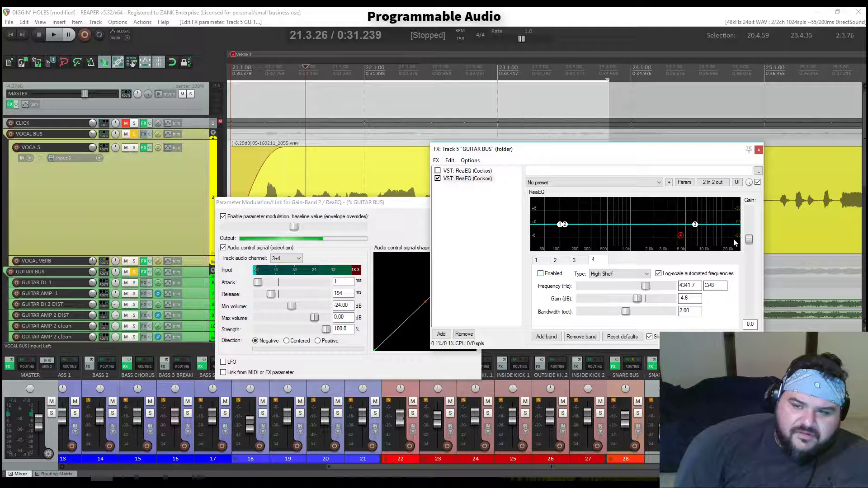
- Adjust band 3 to about 6585 Hz with a gain of 0.3 dB
left_click(695, 224)
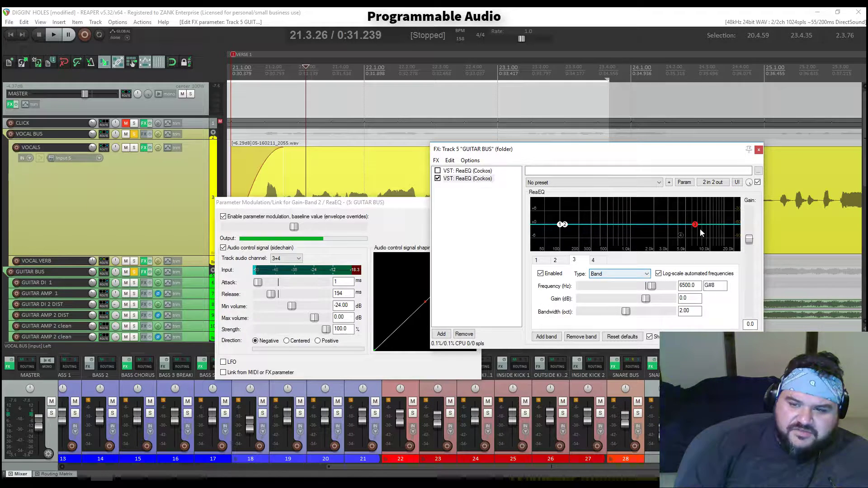
left_click_drag(695, 225, 696, 225)
left_click_drag(647, 302, 671, 286)
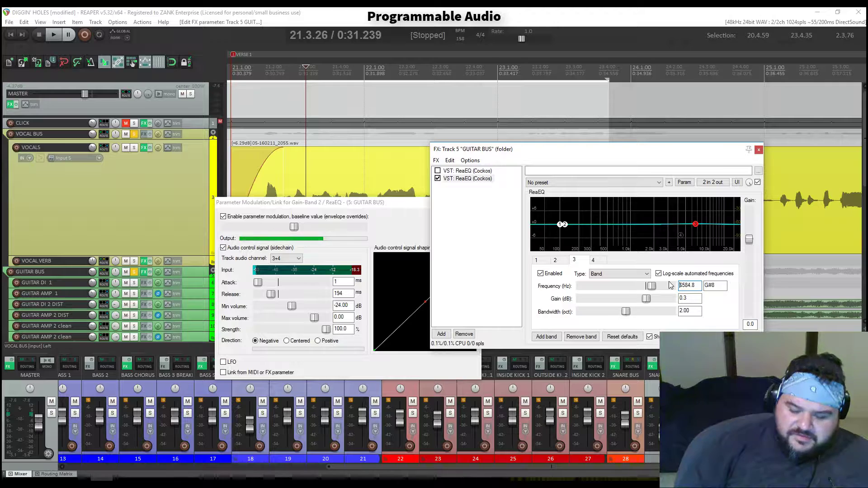
- Try other frequencies for band 3, ending at about 6428 Hz
key("Delete")
key("Delete")
key("Delete")
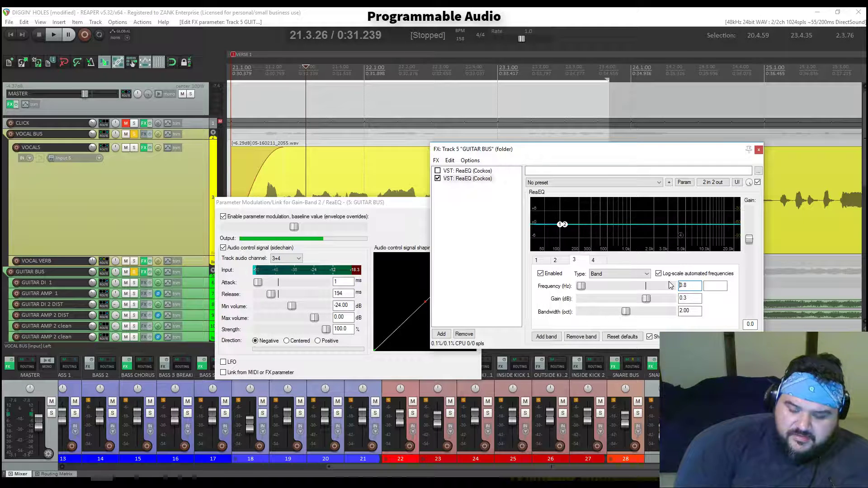
type("5")
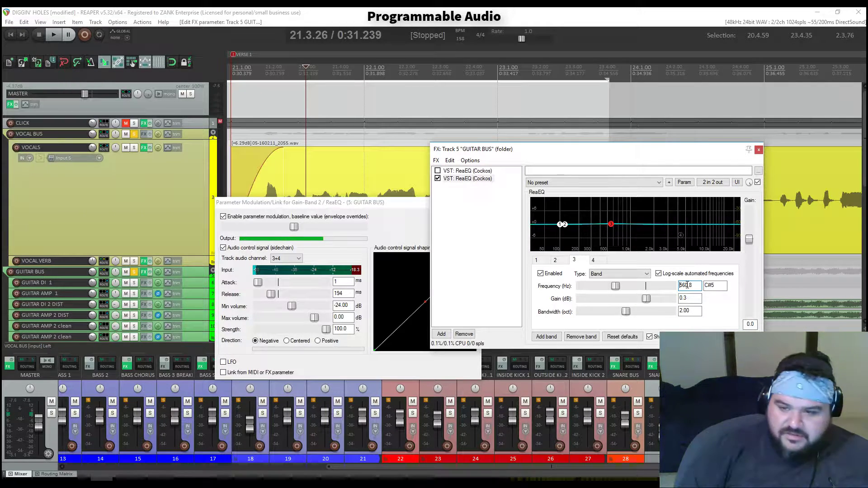
type("6")
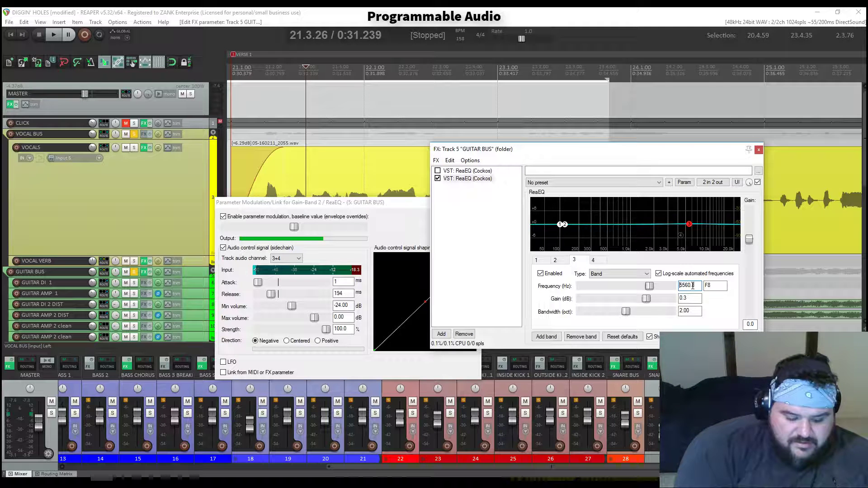
type("6")
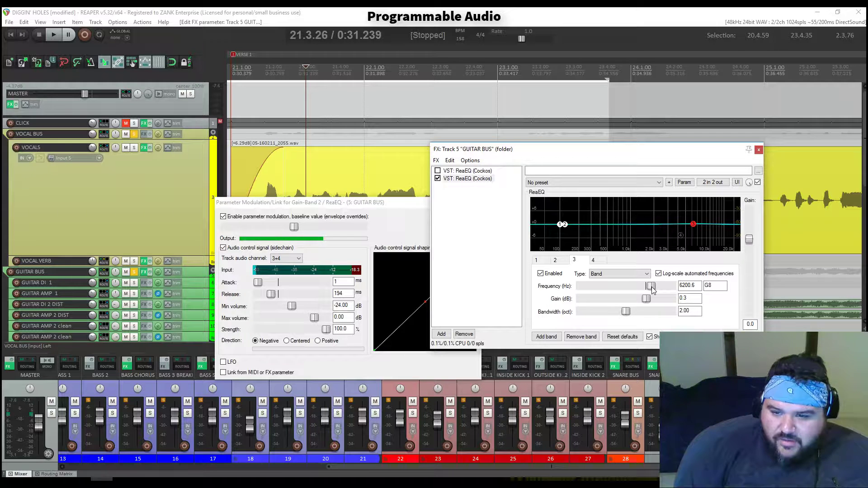
left_click_drag(654, 286, 654, 291)
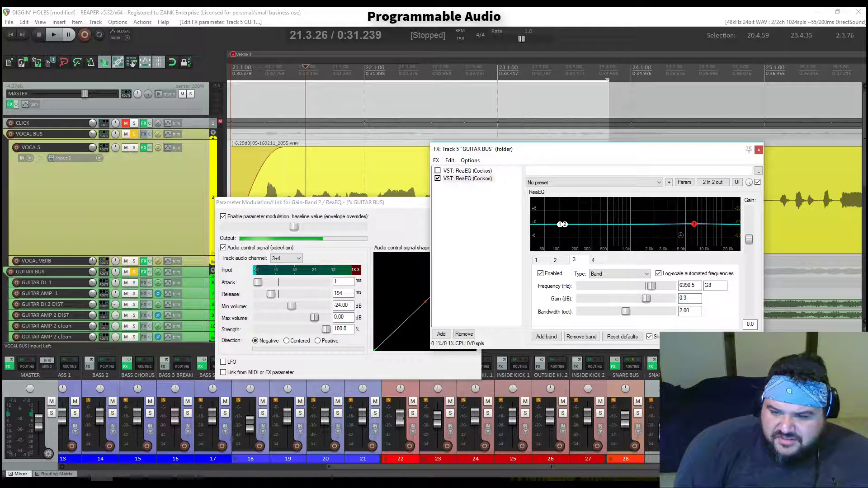
left_click_drag(651, 286, 651, 286)
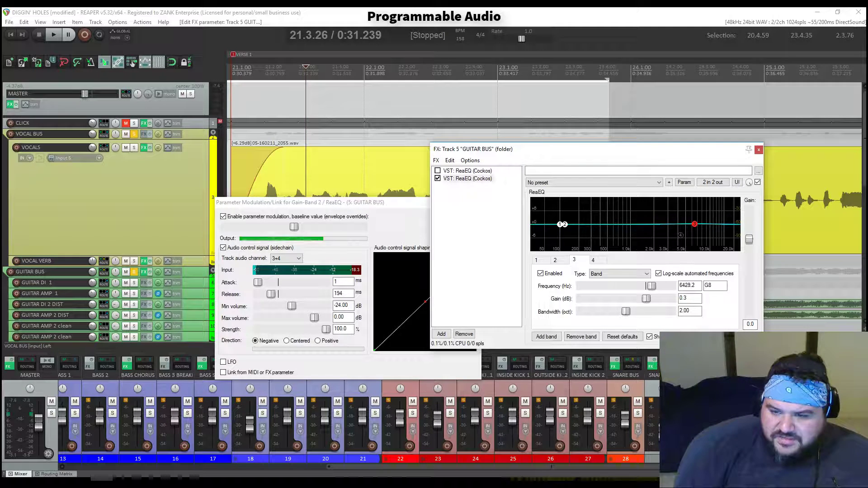
- Disable the parameter modulation for band 2's gain and set band 3's frequency to 6500 Hz
left_click(244, 216)
left_click(681, 287)
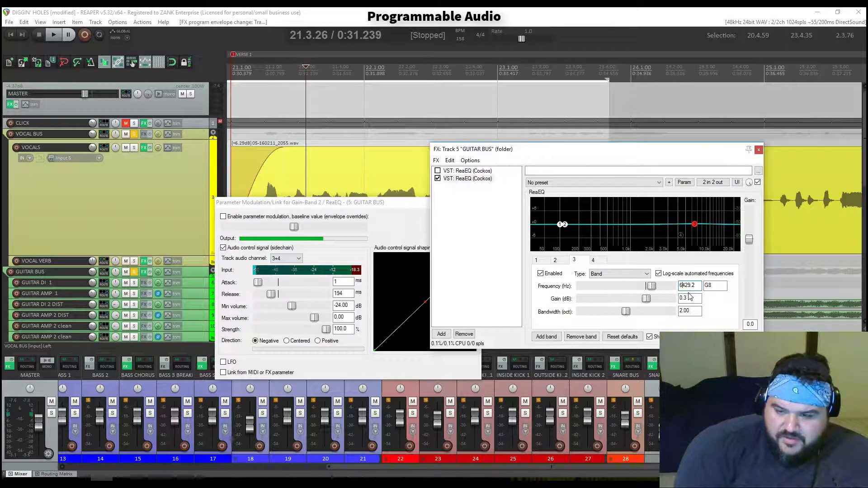
key("Delete")
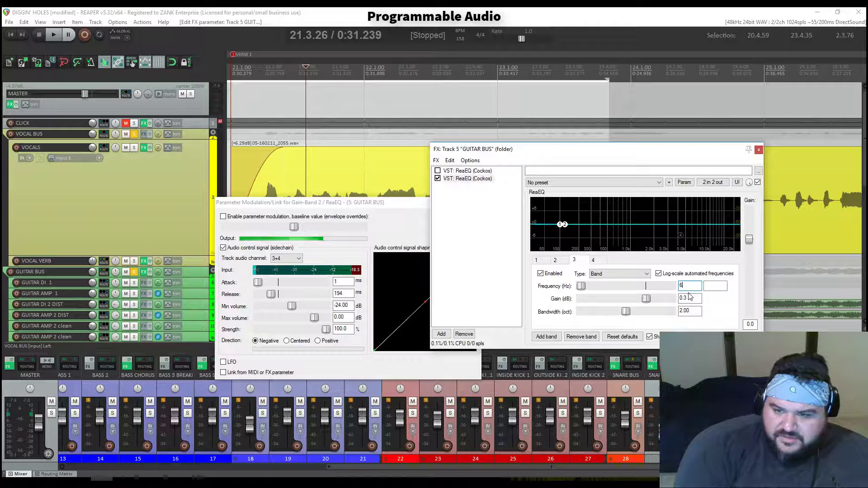
type("500")
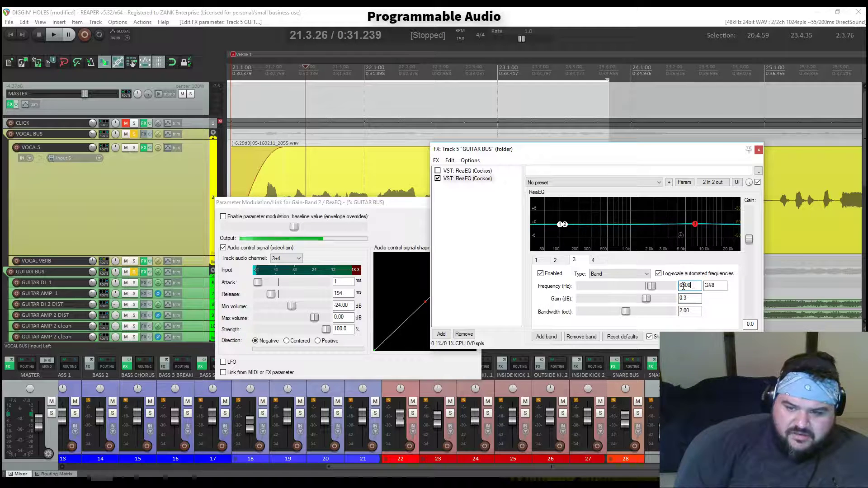
- Arrange the parameter modulation and GUITAR BUS FX windows side by side so that neither covers the other
left_click_drag(396, 210, 300, 158)
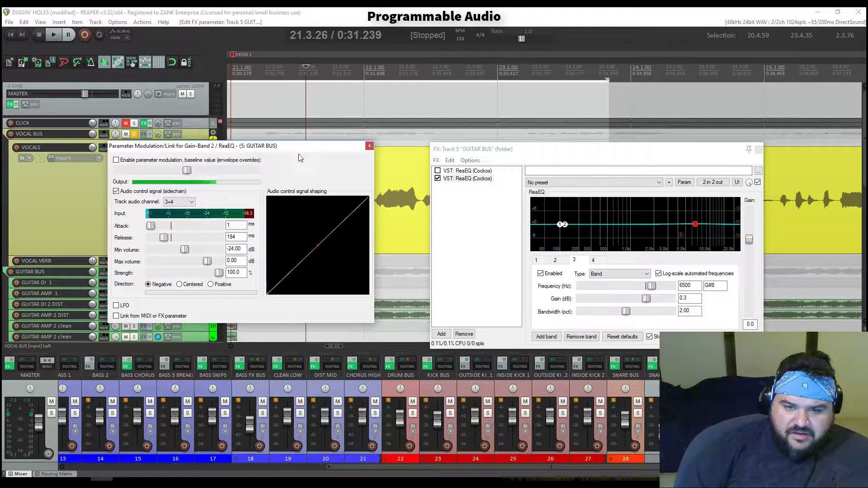
left_click_drag(518, 152, 480, 142)
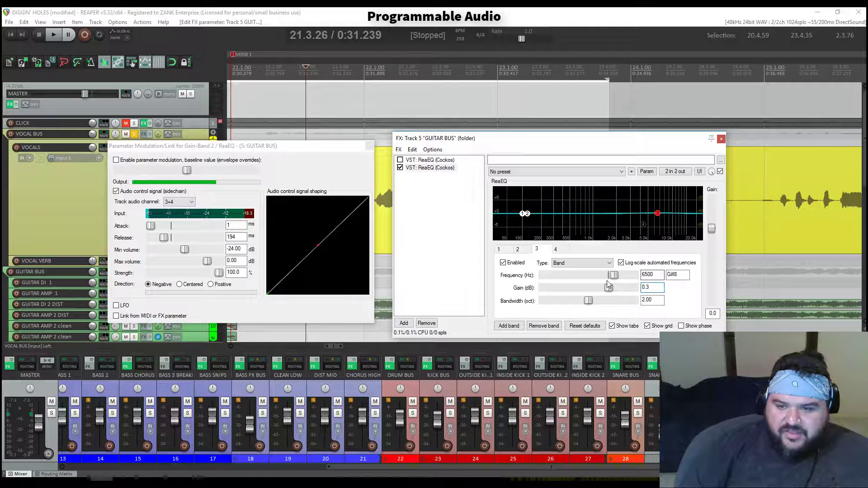
- Lower band 3's gain to -1.3 dB and open its parameter modulation, moving the band 2 modulation window out of the way
mouse_move(609, 290)
left_mouse_down()
mouse_move(618, 291)
mouse_move(605, 293)
left_mouse_up()
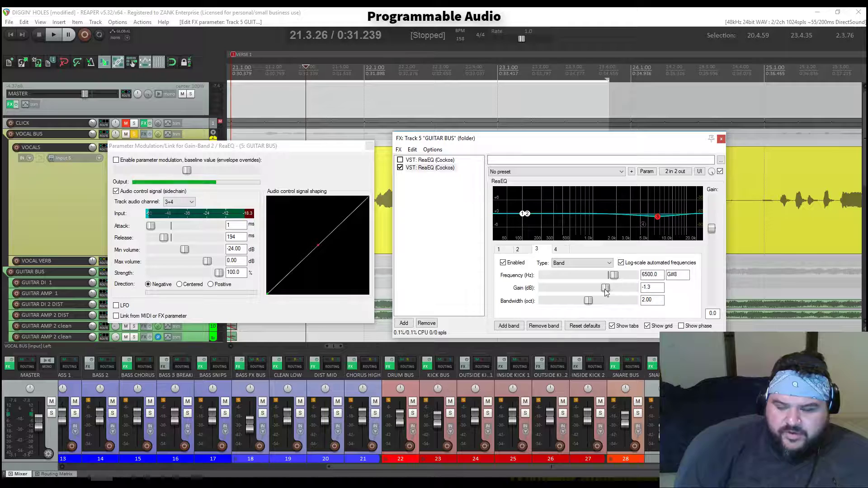
left_click(646, 172)
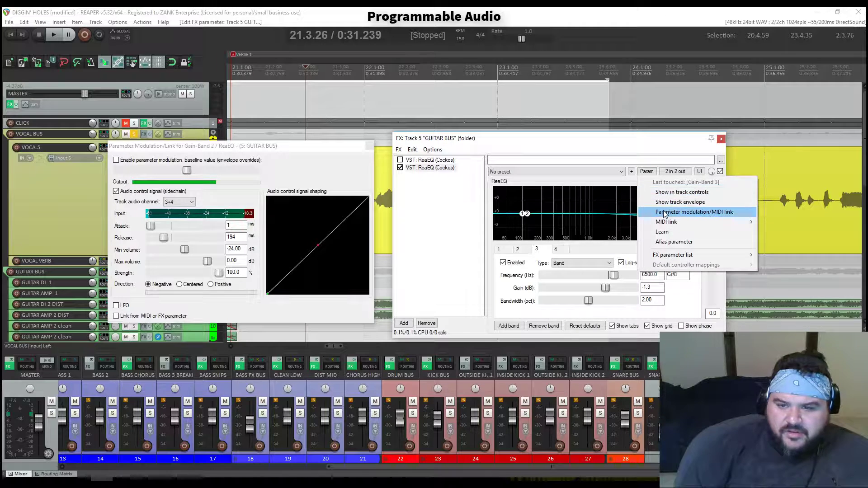
left_click(678, 211)
left_click_drag(119, 32, 628, 197)
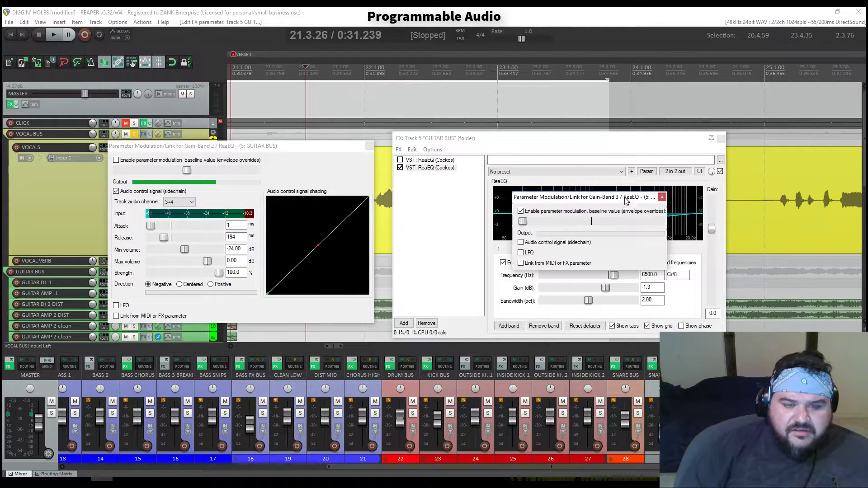
left_click_drag(292, 151, 189, 47)
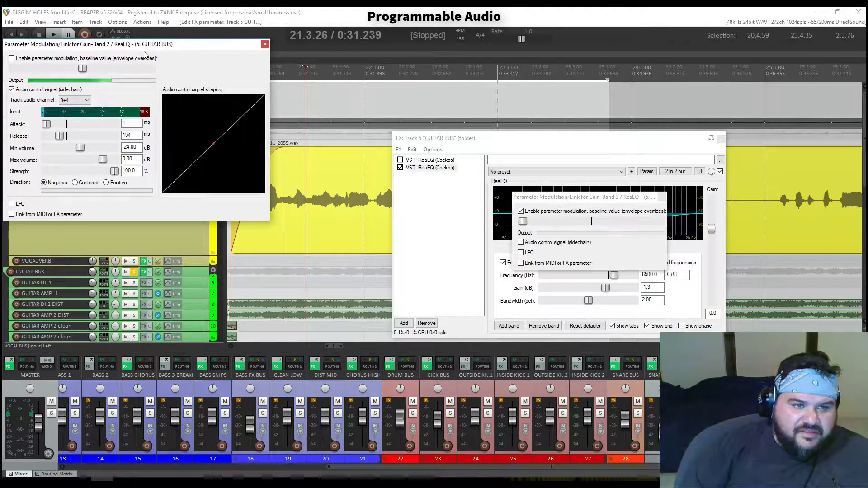
mouse_move(558, 197)
left_mouse_down()
mouse_move(597, 199)
mouse_move(619, 223)
mouse_move(554, 188)
left_mouse_up()
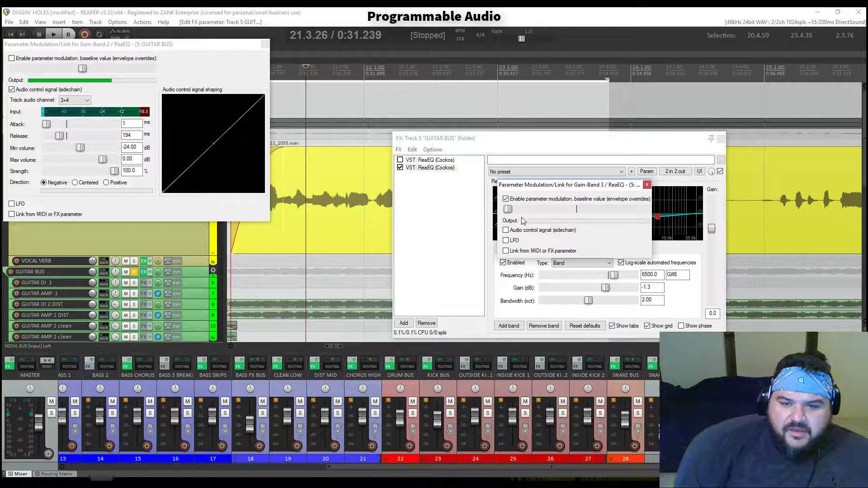
- Enable the audio control signal on channels 5+6 for band 3's gain modulation and audition it with the ReaEQ curve uncovered
left_click(506, 231)
left_click(581, 241)
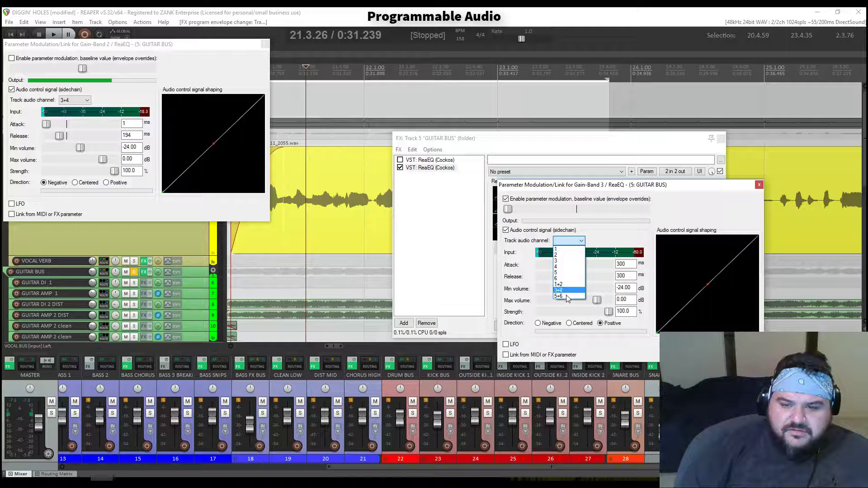
left_click(568, 297)
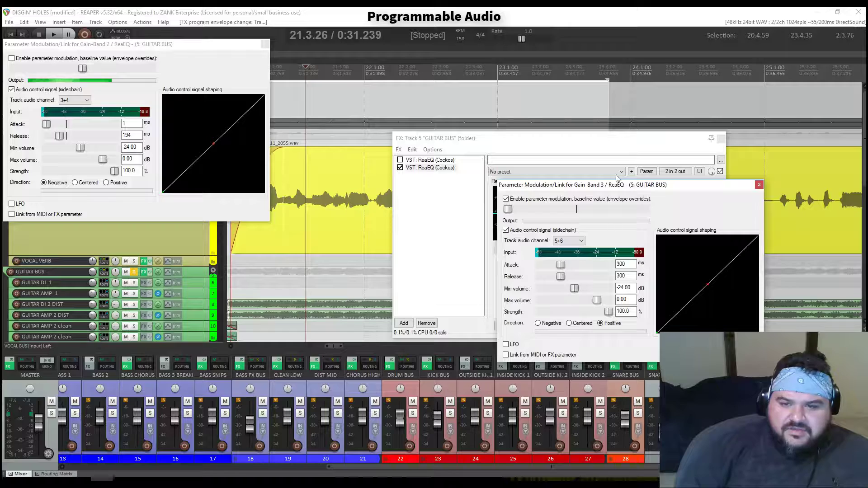
key("space")
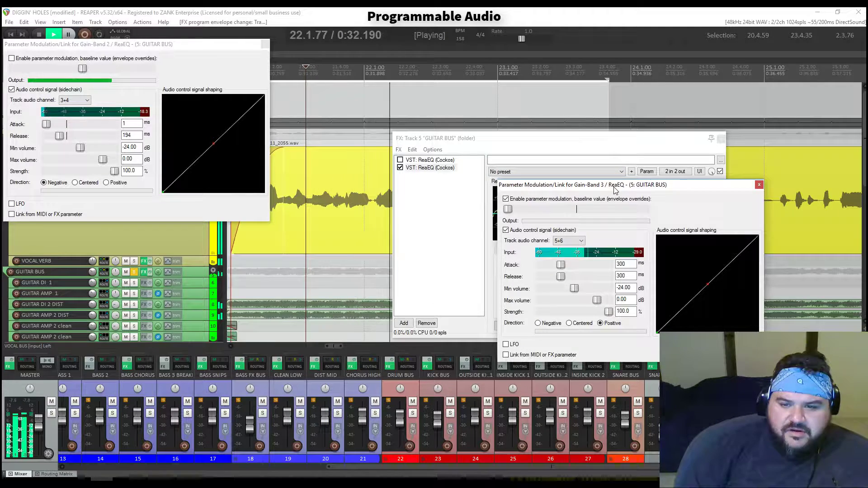
left_click_drag(614, 191, 344, 211)
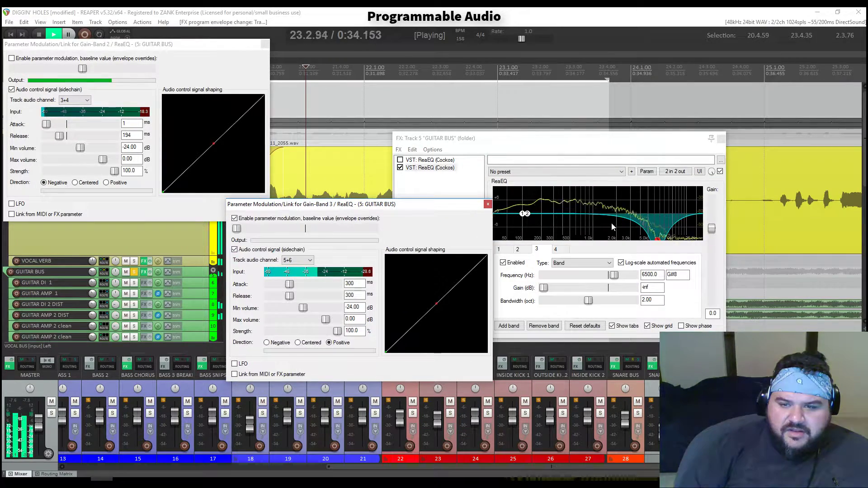
key("space")
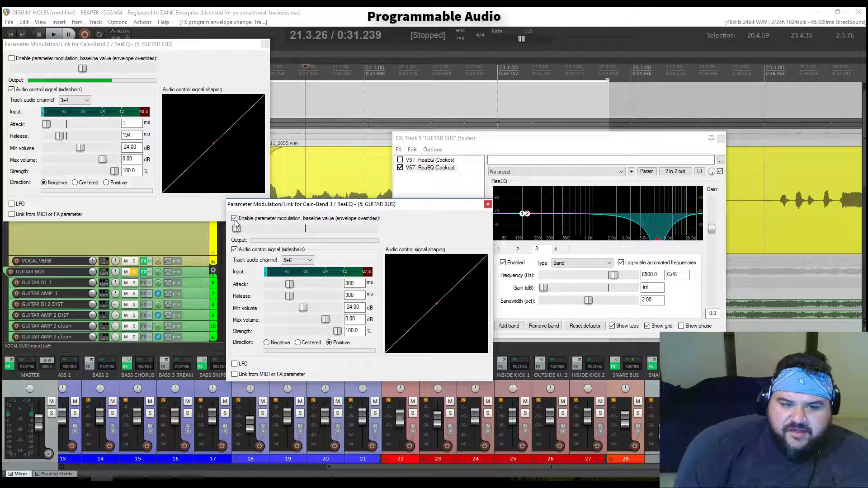
- Raise the baseline value of band 3's gain modulation to 0.0 dB and audition it
left_click_drag(237, 231, 309, 234)
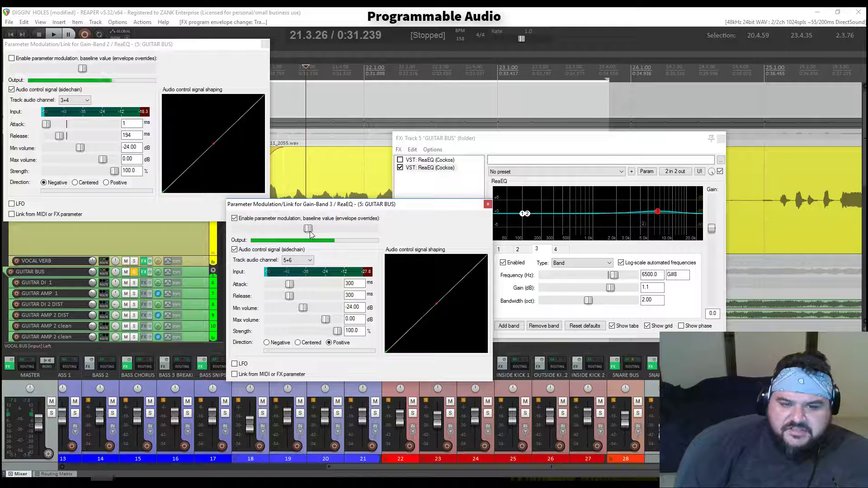
key("space")
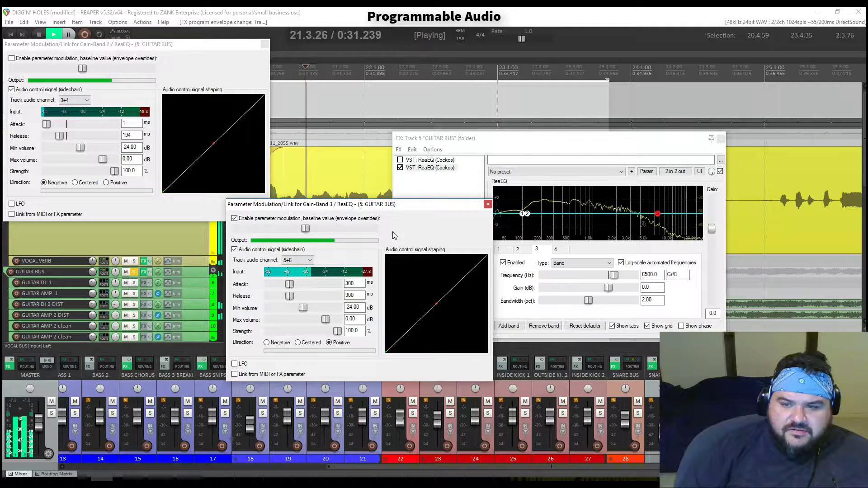
key("space")
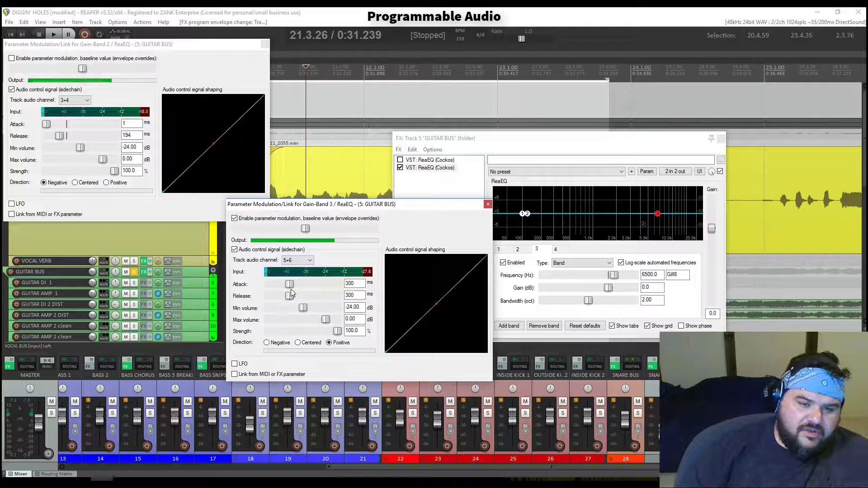
- Set band 3's modulation attack to 1 ms and its direction to Negative, and start playback
left_click_drag(290, 285, 273, 287)
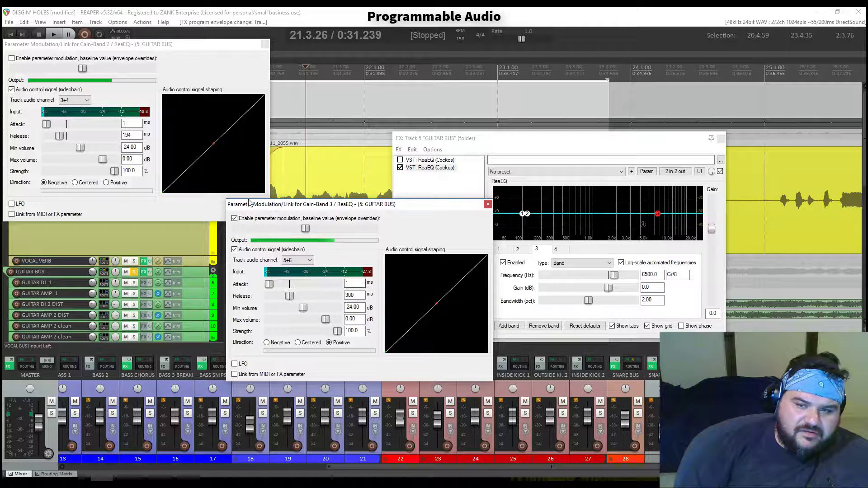
key("space")
key("space")
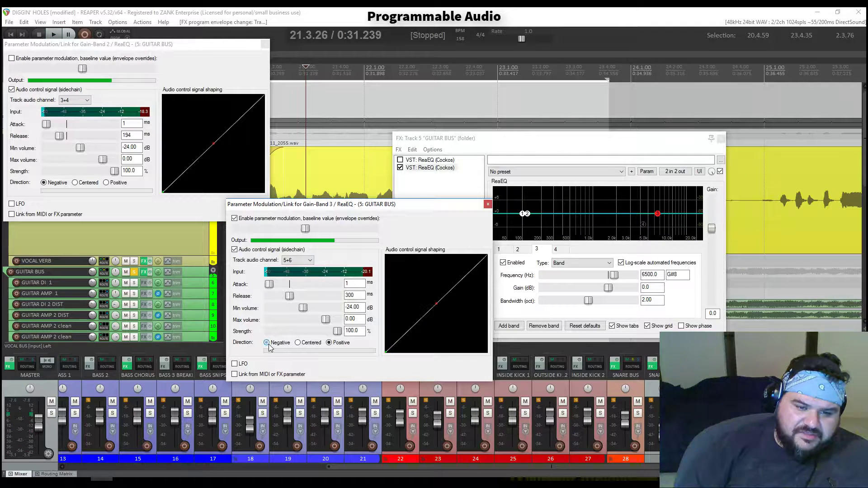
key("space")
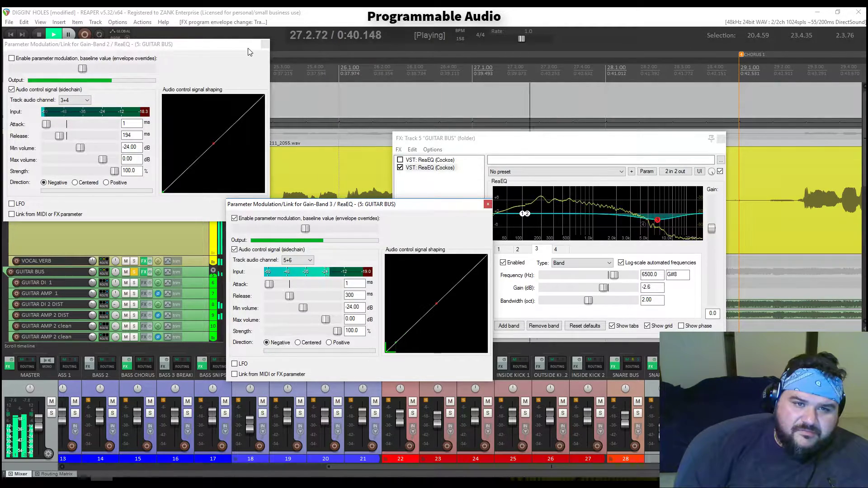
- Unsolo the VOCAL BUS and audition the guitars with the VOCALS track soloed, ending with VOCALS unsoloed
left_click_drag(244, 49, 485, 72)
key("space")
left_click(134, 135)
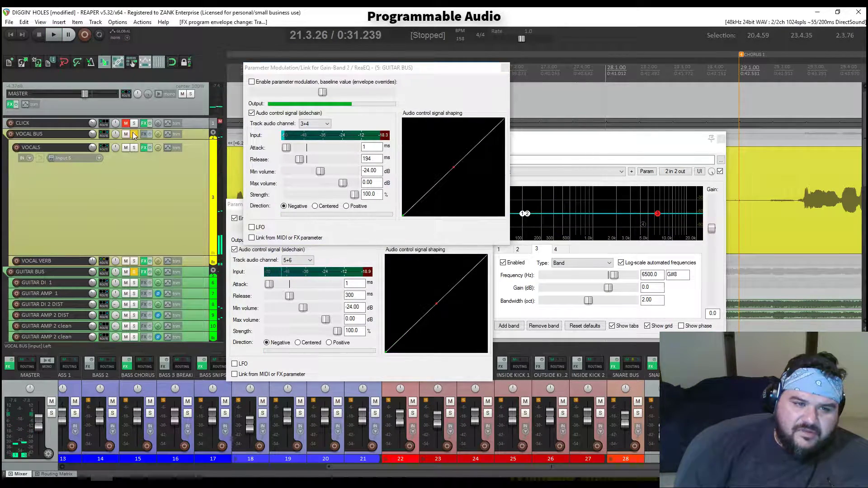
left_click(135, 150)
key("space")
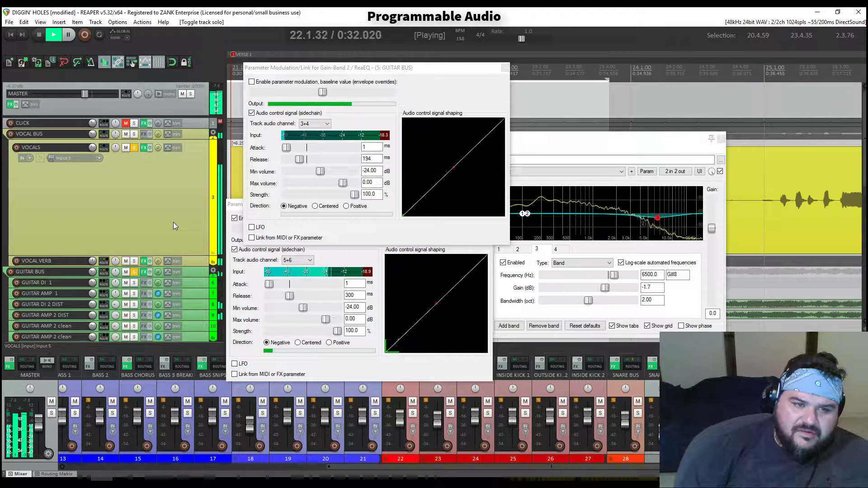
left_click(134, 147)
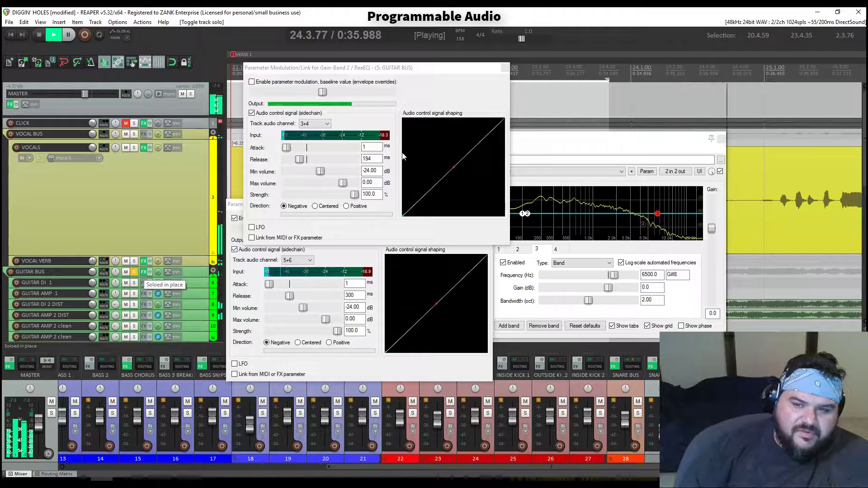
- Re-enable the parameter modulation for band 2's gain during playback and arrange the windows so the full ReaEQ curve is uncovered
left_click_drag(414, 73, 377, 63)
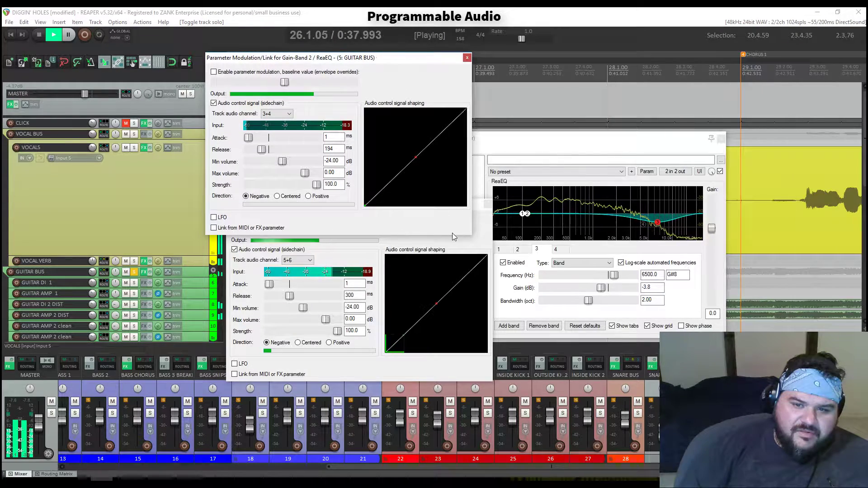
left_click(442, 249)
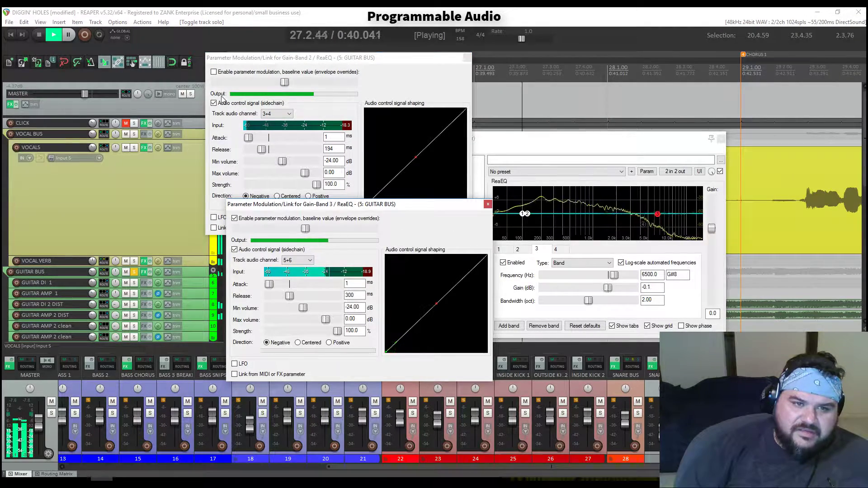
left_click(219, 78)
left_click(214, 73)
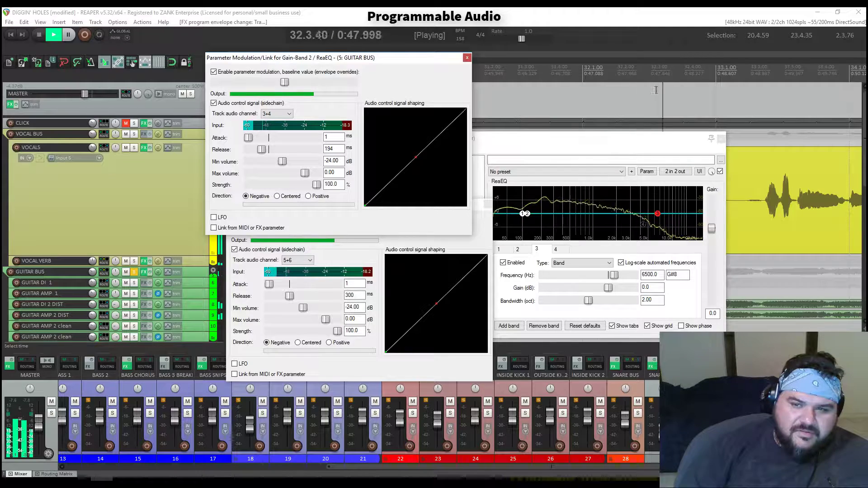
left_click_drag(648, 146, 680, 223)
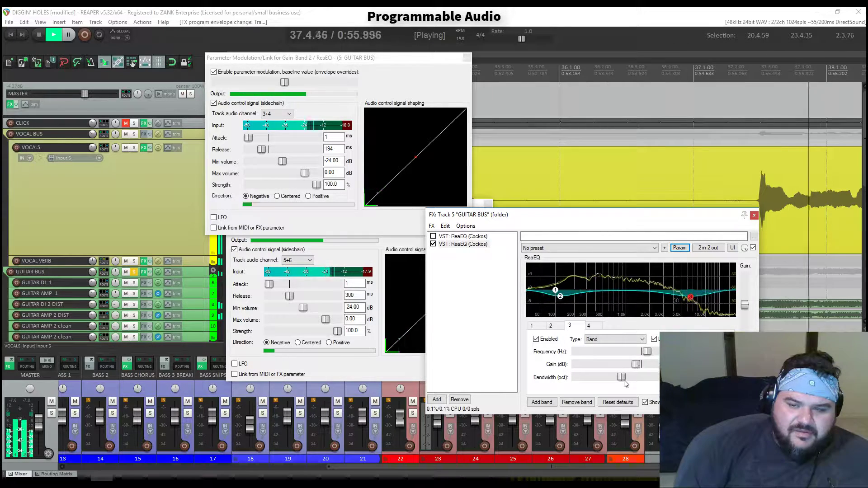
key("space")
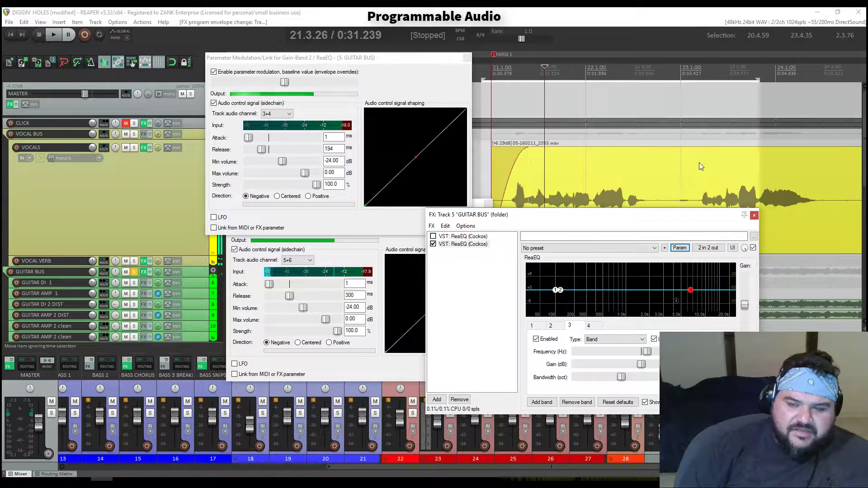
- Play the guitar bus from about bar 27 and bar 38 to examine how both modulated bands react to the vocals
scroll(697, 159, "down", 2)
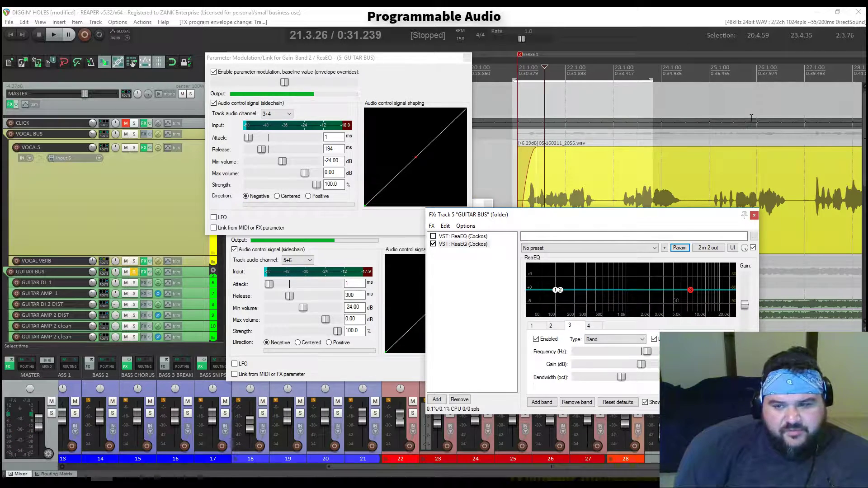
scroll(751, 118, "down", 2)
left_click(757, 77)
key("space")
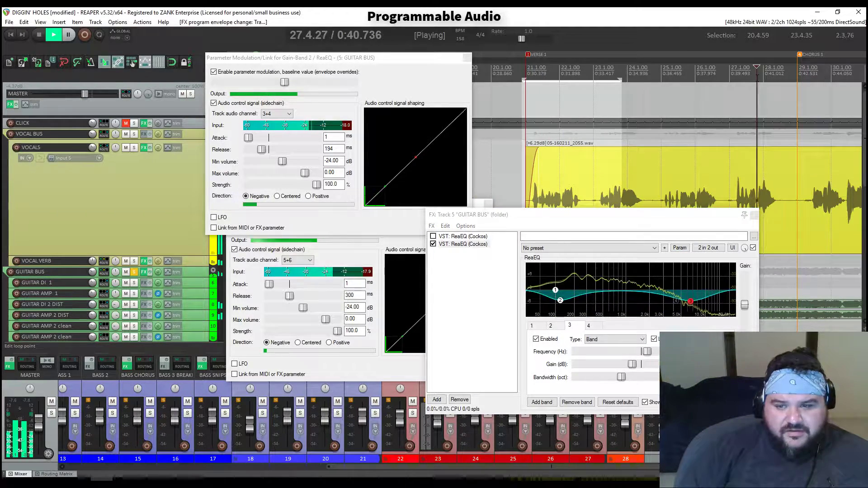
scroll(651, 61, "down", 3)
key("space")
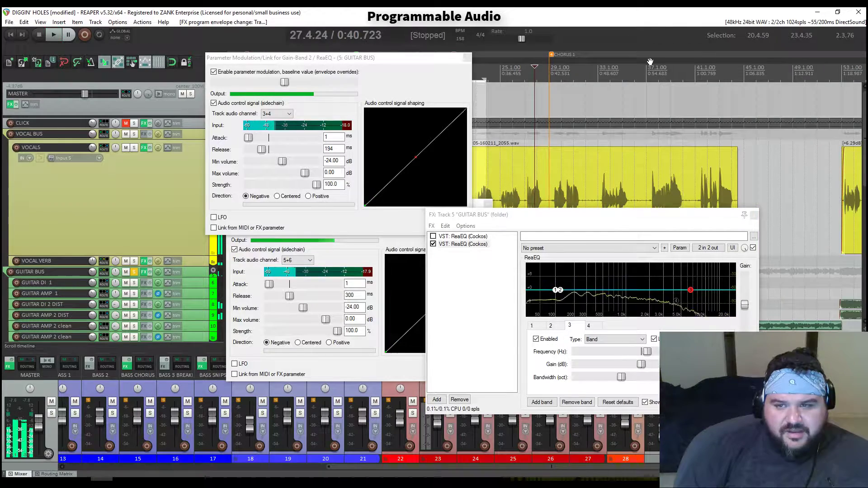
left_click(660, 68)
key("space")
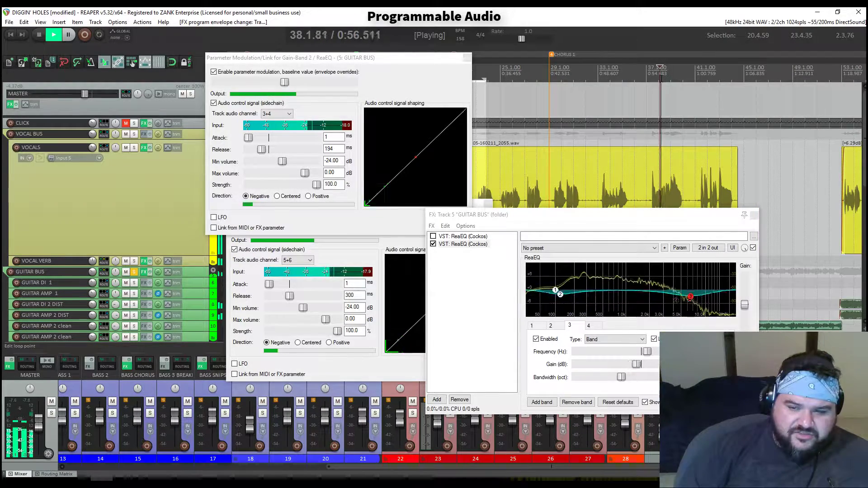
key("space")
scroll(660, 78, "up", 3)
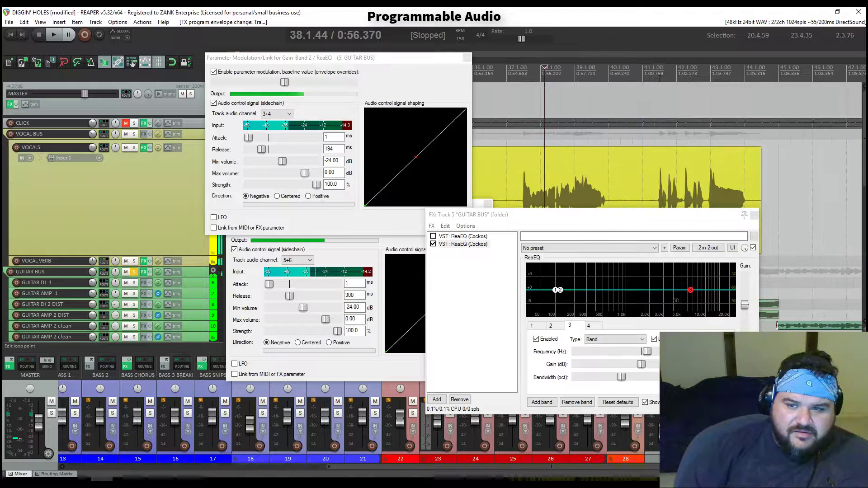
- Solo the VOCALS track alongside the guitar bus and audition the section from bar 37
left_click(514, 71)
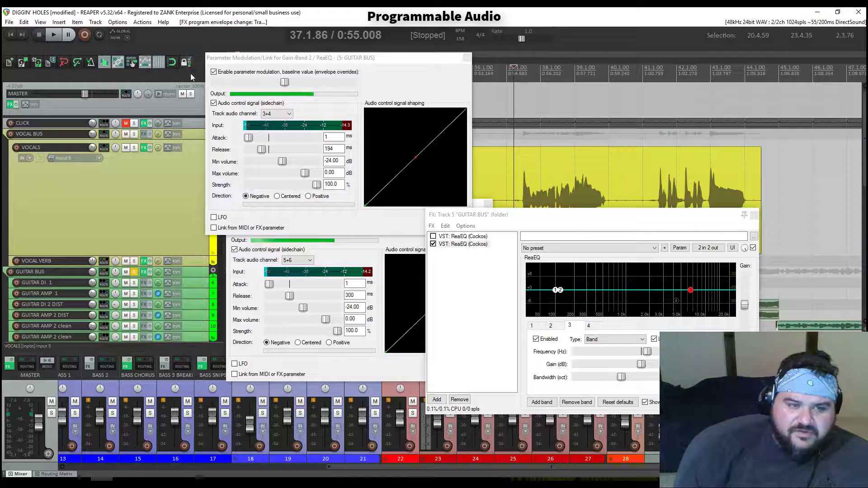
left_click(135, 148)
key("space")
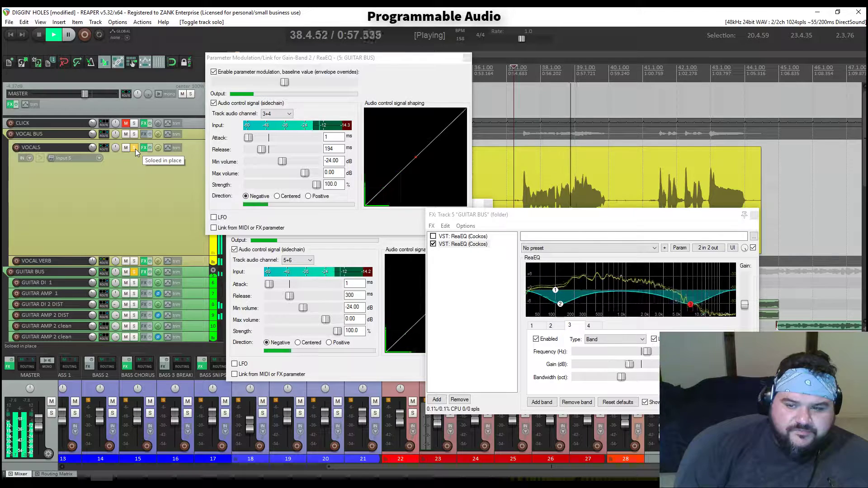
key("space")
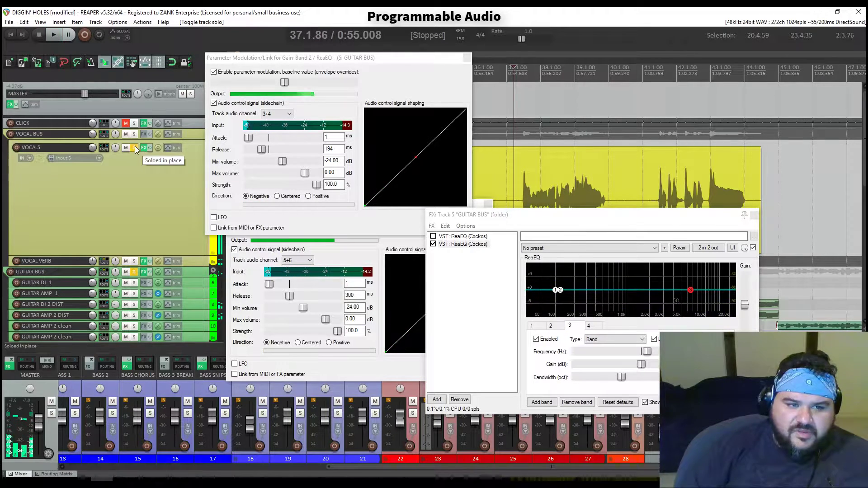
- Bring band 3's modulation settings forward beside the ReaEQ window and set the release to 54 ms
left_click_drag(577, 220, 579, 158)
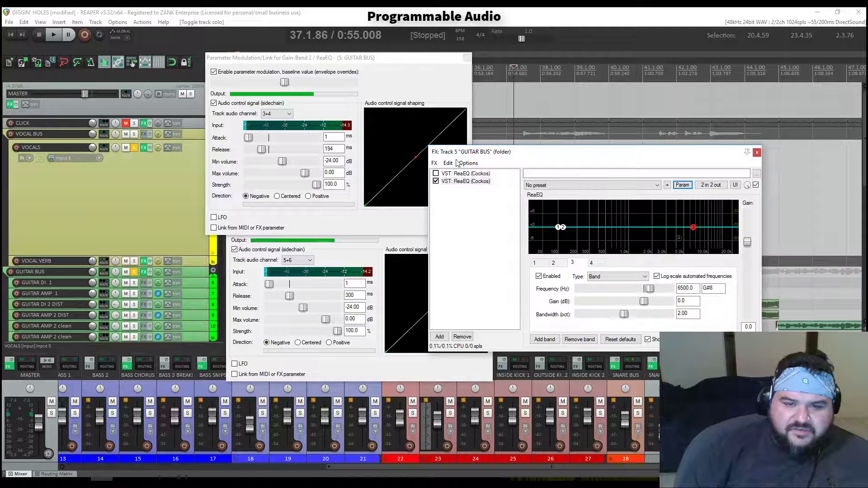
left_click(380, 254)
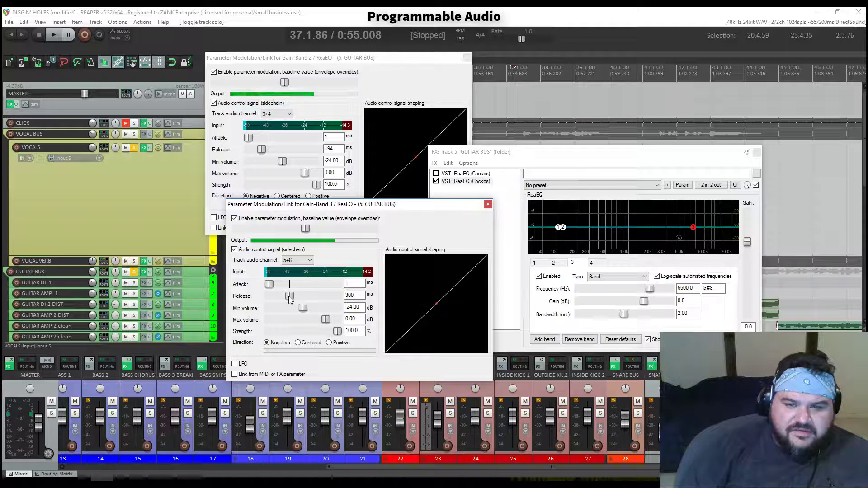
key("space")
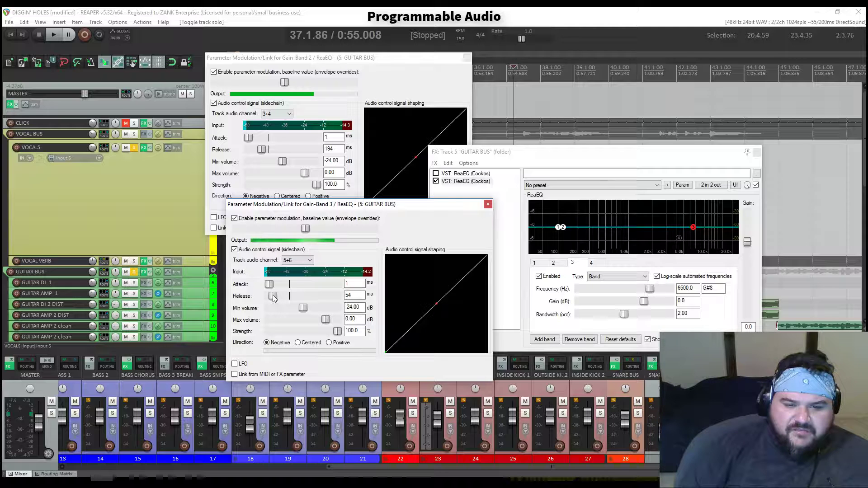
- Set band 2's modulation release to 54 ms, uncover both modulation windows and audition the section from bar 37
left_click_drag(261, 150, 259, 151)
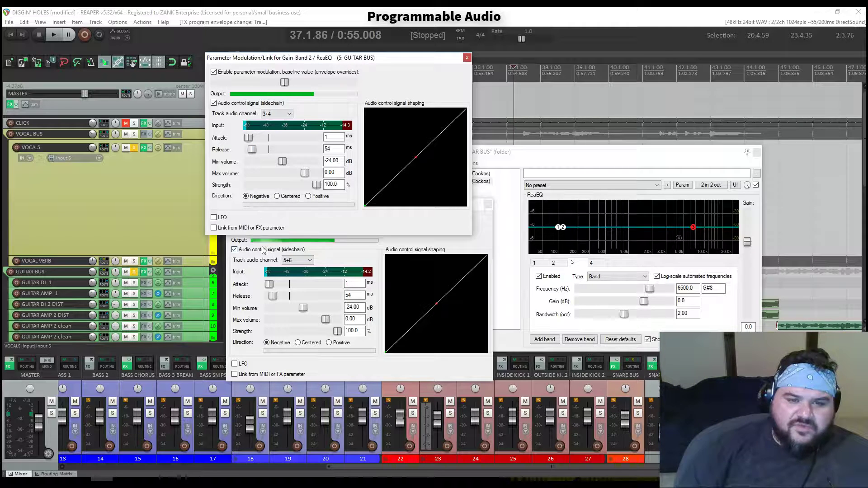
left_click_drag(575, 159, 649, 217)
key("space")
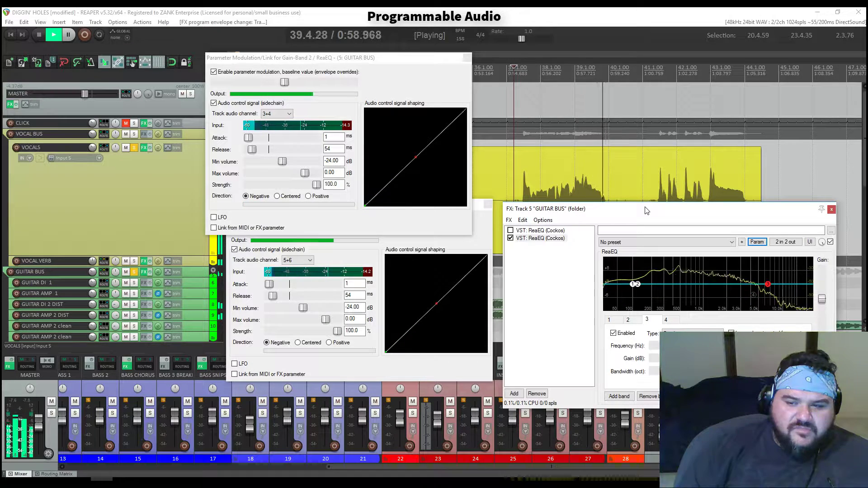
key("space")
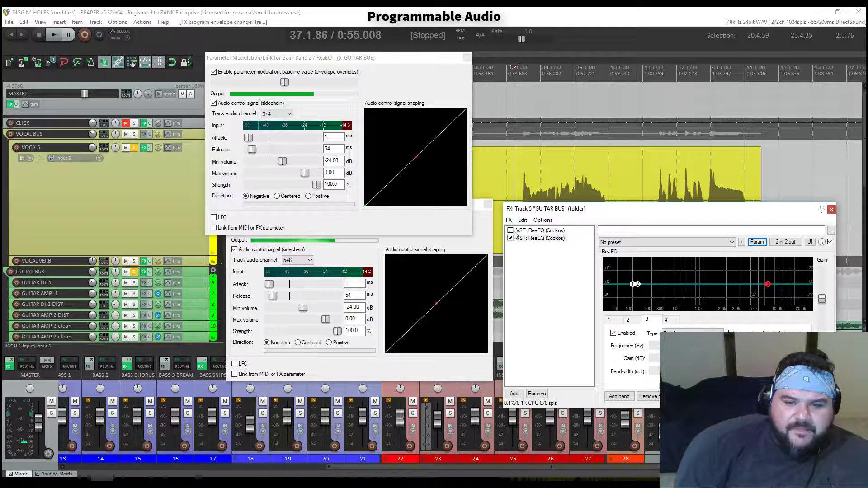
- Enable the first ReaEQ on the guitar bus and audition the section from bar 37 with both EQs active
key("space")
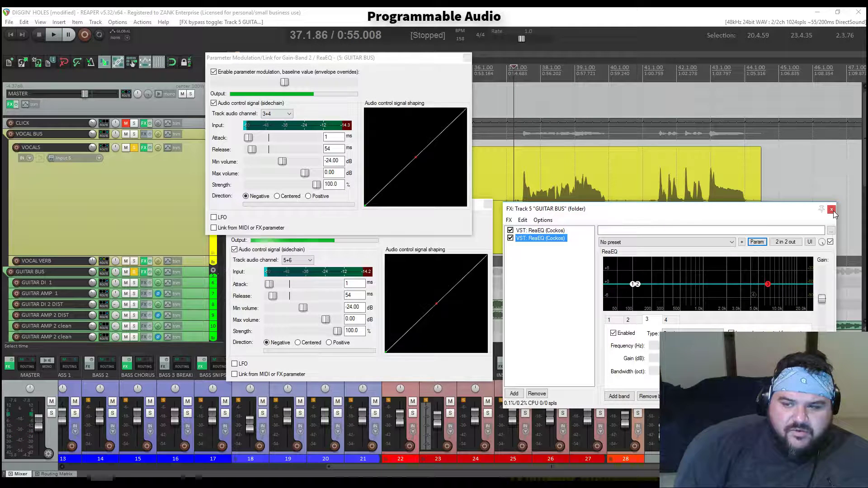
key("space")
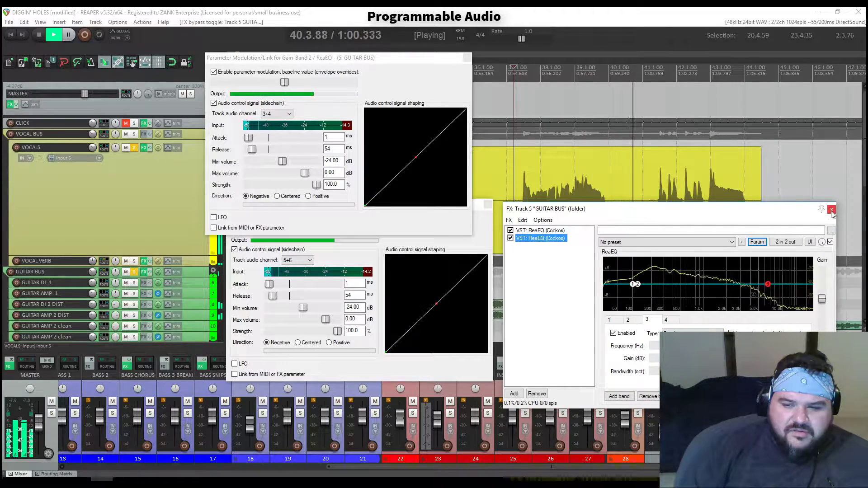
key("space")
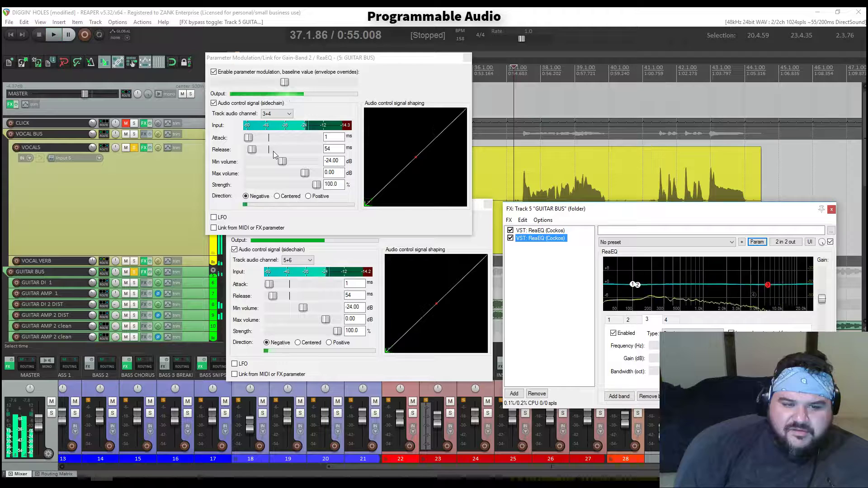
- Unsolo the VOCALS and GUITAR BUS tracks and audition the full mix from bar 37
left_click(135, 149)
left_click(134, 273)
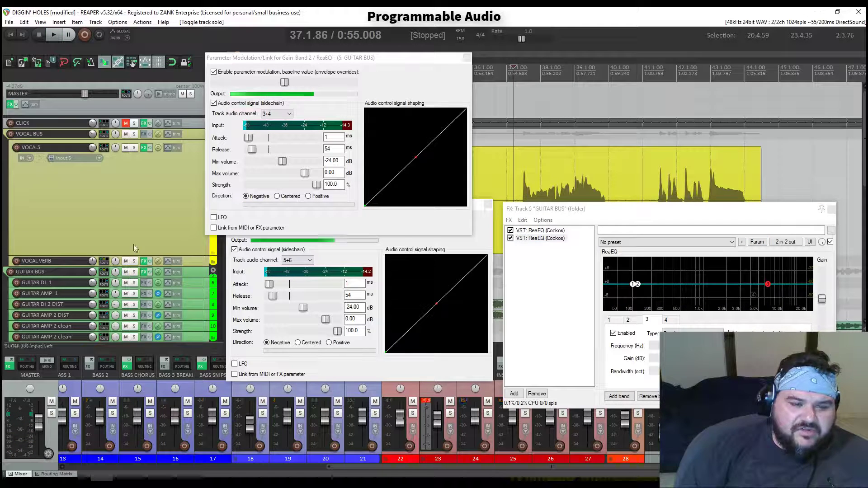
key("space")
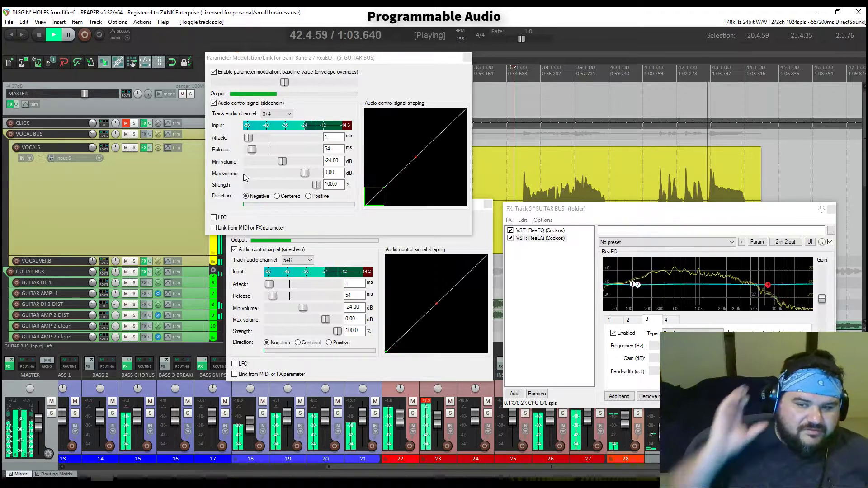
key("space")
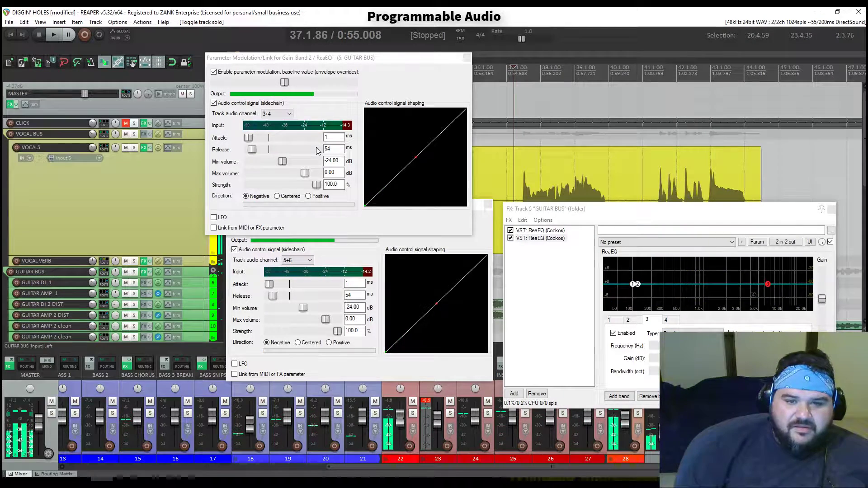
- Close both parameter modulation windows and the GUITAR BUS effects window, and reduce the VOCALS track's height
left_click(488, 205)
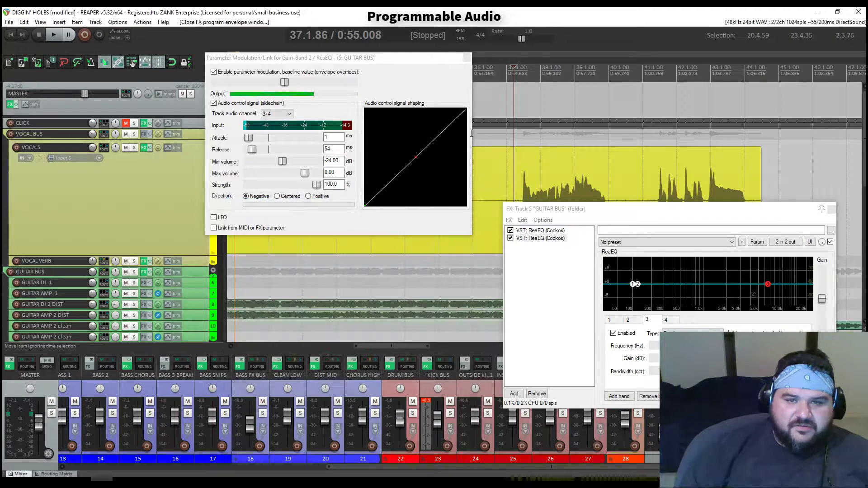
left_click(461, 59)
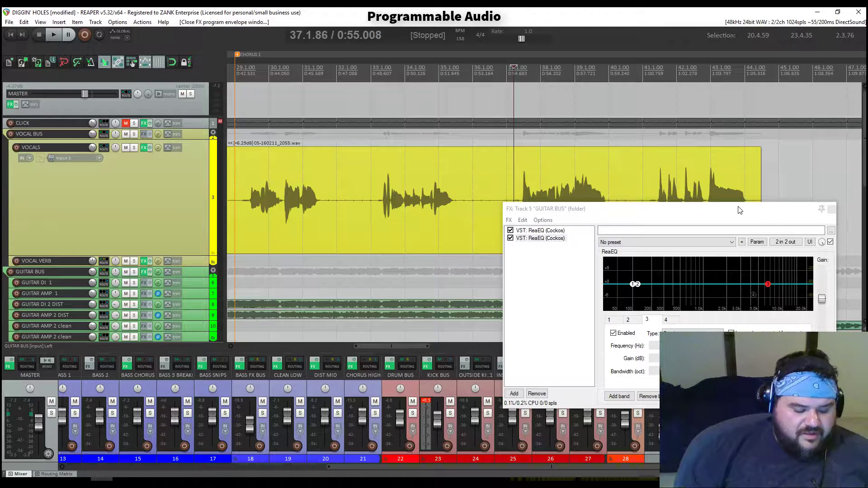
left_click(832, 210)
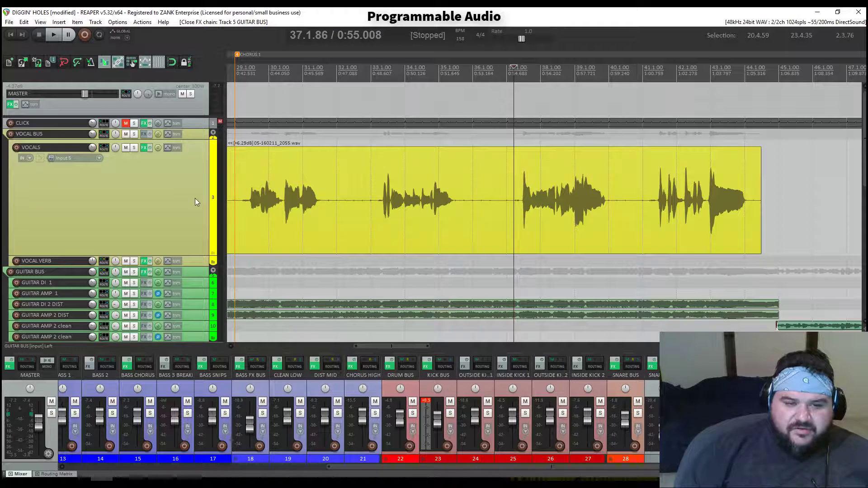
left_click_drag(195, 265, 206, 168)
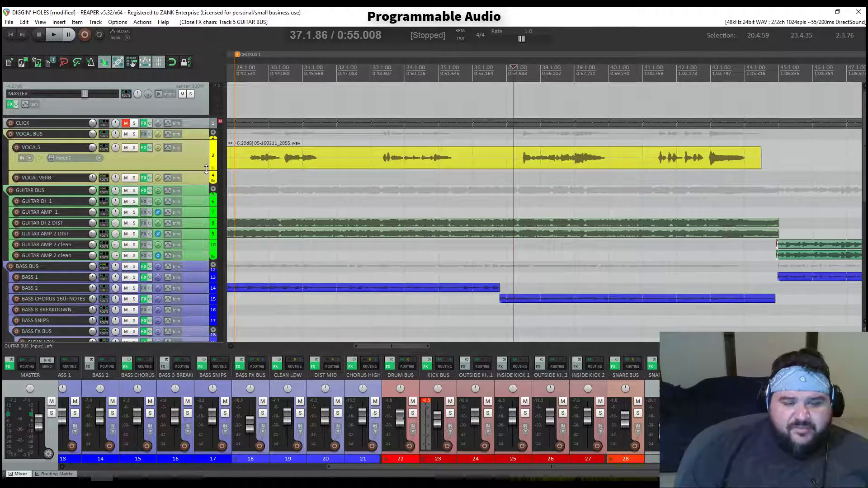
- Place the edit cursor at bar 25 in verse 1 and audition the full mix from there
scroll(356, 171, "down", 5)
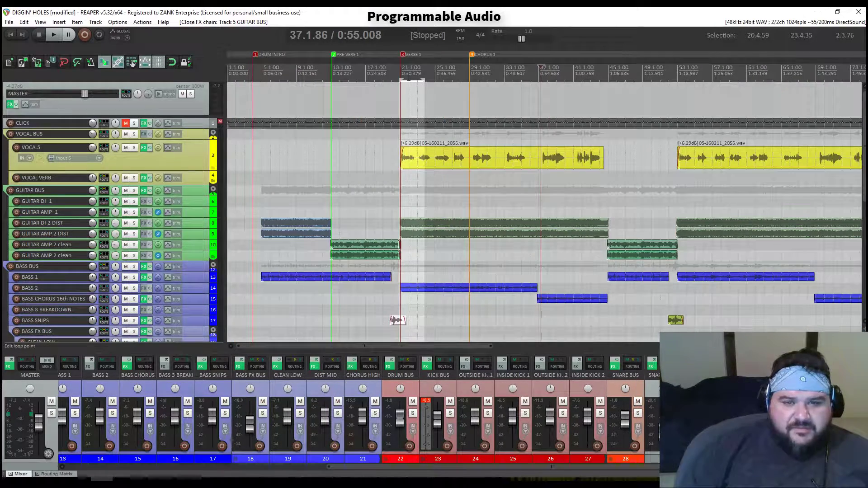
left_click(436, 76)
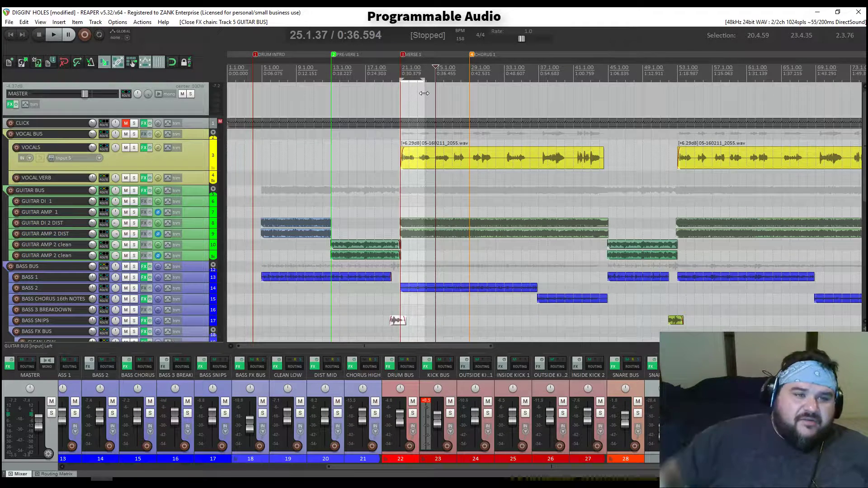
key("space")
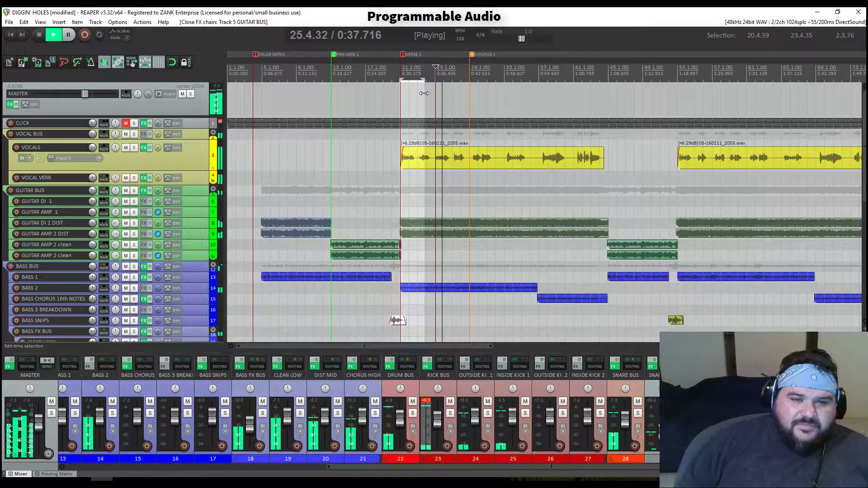
key("space")
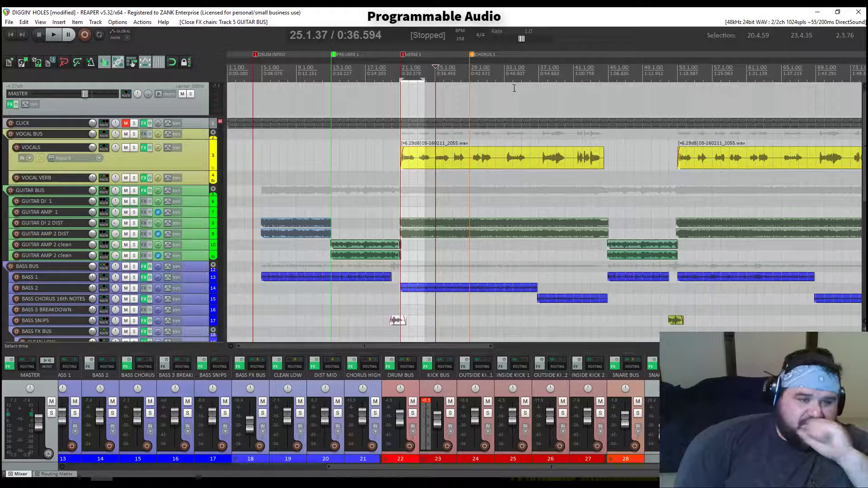
- Mute the VOCAL BUS for playback from bar 25 and shrink the VOCALS track to its minimum height
left_click(126, 135)
key("space")
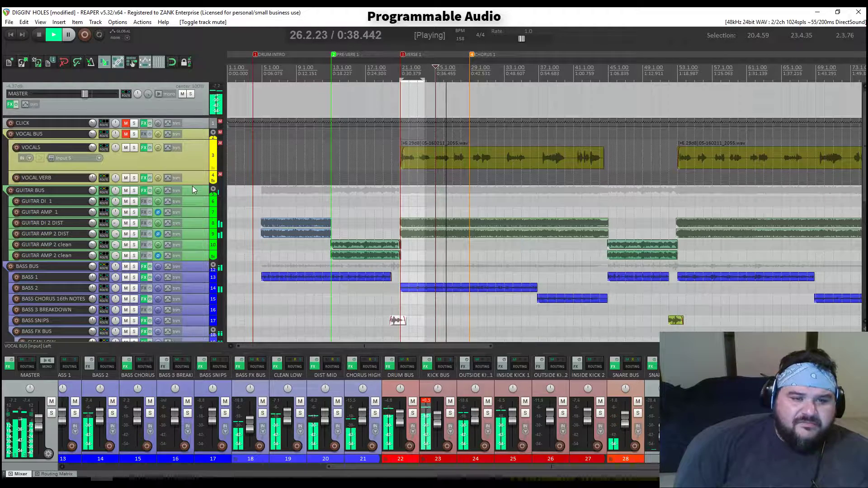
left_click_drag(200, 159, 199, 148)
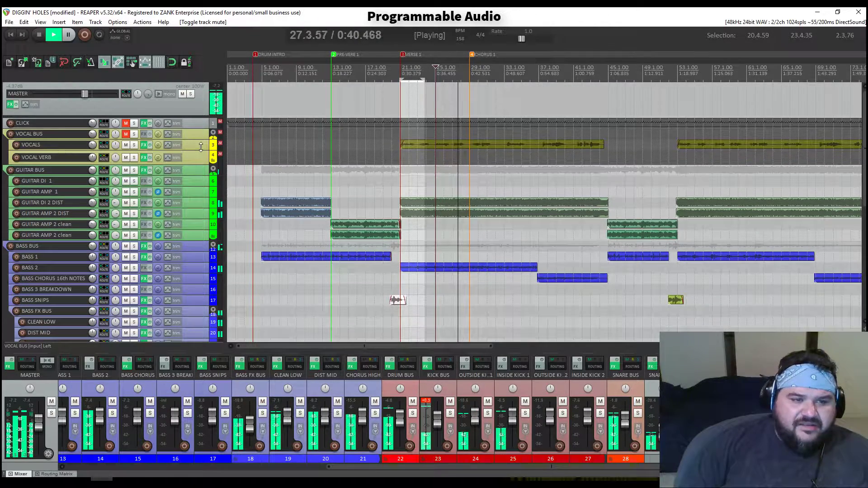
- Open the GUITAR BUS effects chain during playback and examine the ReaEQ curve with the vocals muted
left_click(144, 171)
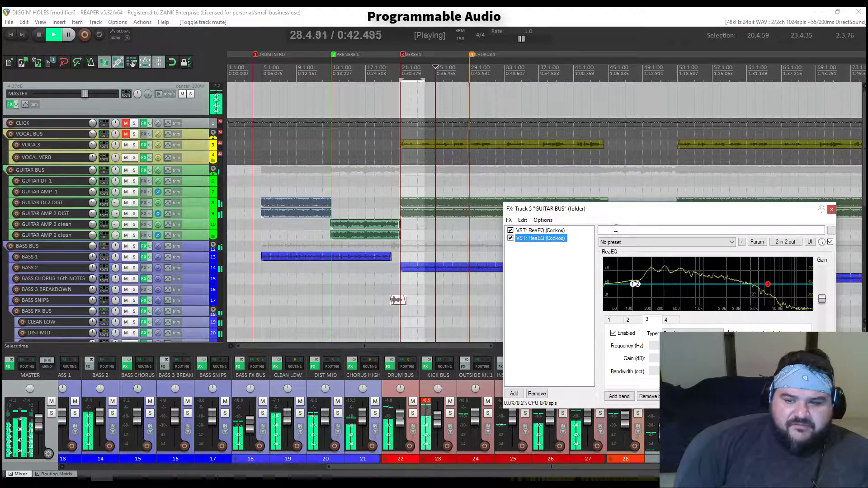
left_click_drag(644, 203, 639, 194)
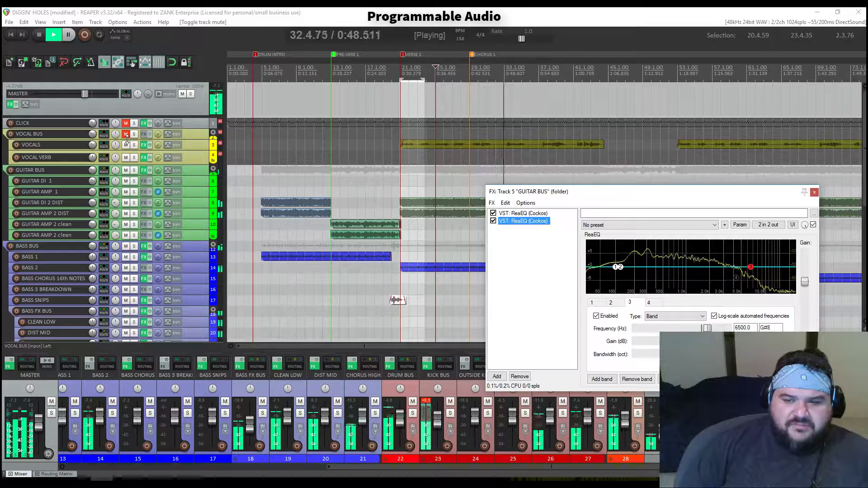
key("space")
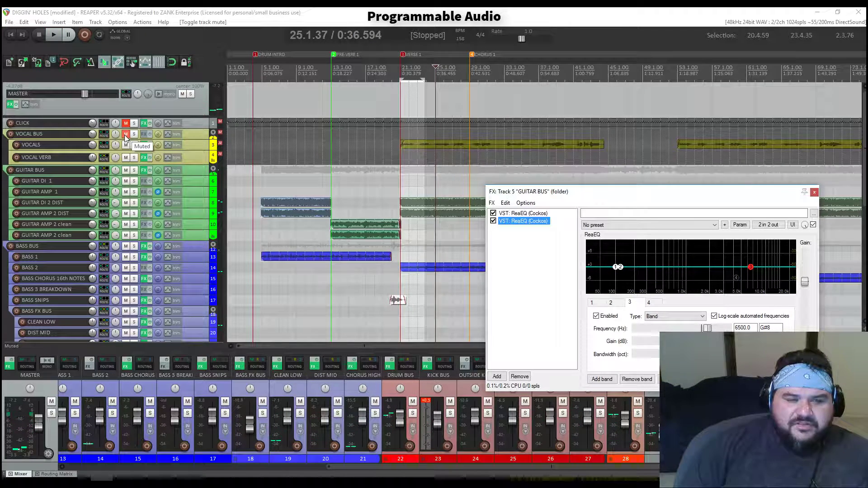
- Open the GUITAR BUS routing and set the VOCAL BUS receive on channels 3/4 to Pre-Fader (Post-FX)
right_click(103, 170)
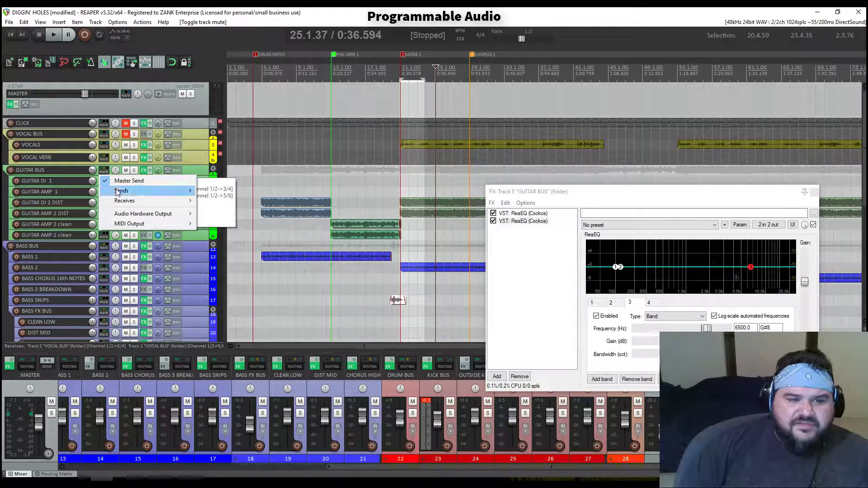
mouse_move(119, 192)
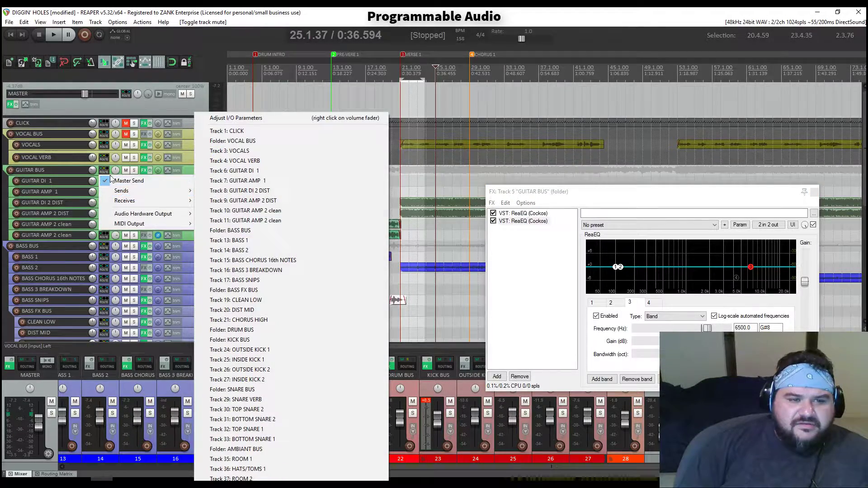
left_click(105, 175)
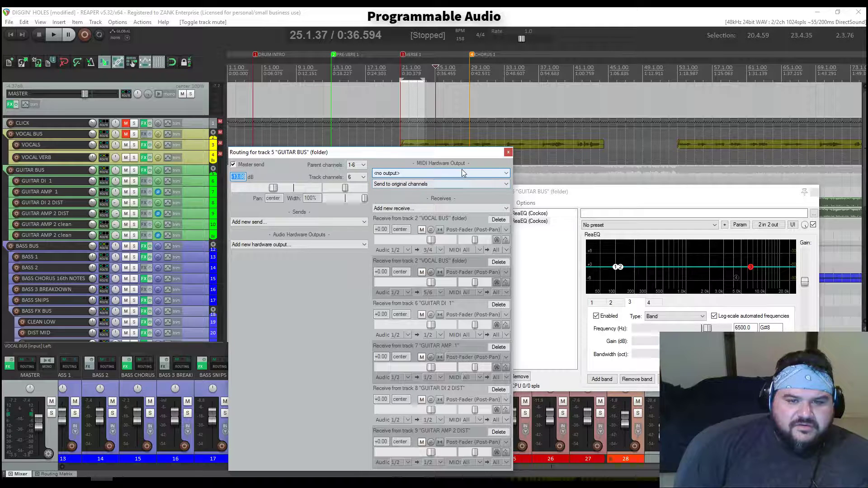
left_click(471, 231)
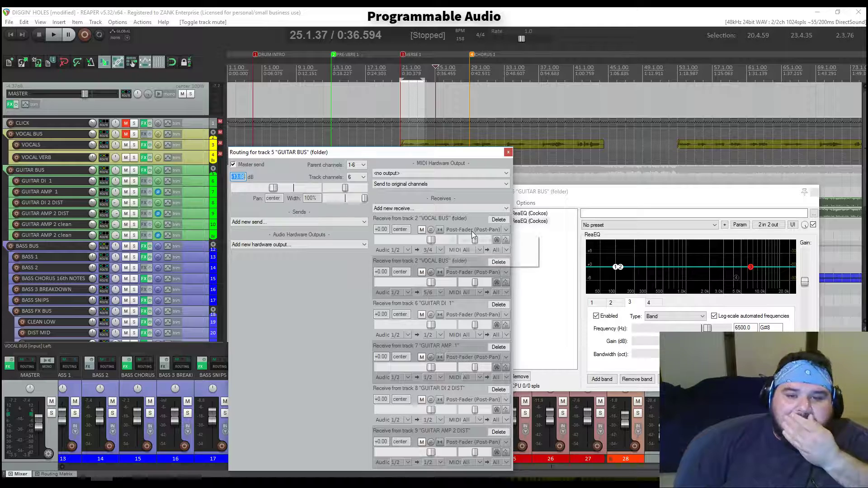
left_click(475, 251)
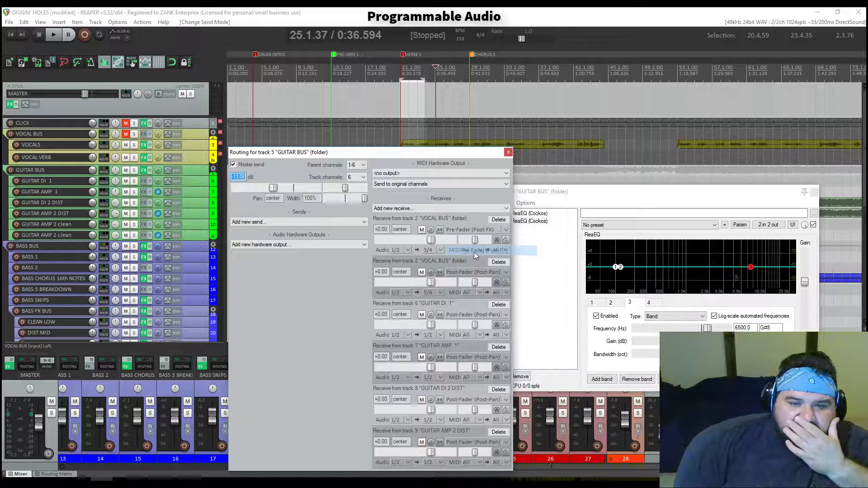
- Play from bar 25 to check the modulation and switch the VOCAL BUS receive on channels 3/4 to Pre-FX
key("space")
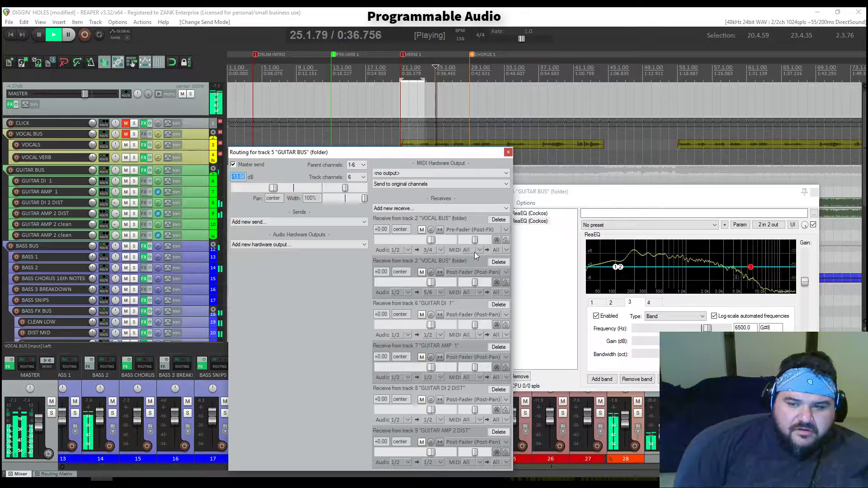
left_click(479, 230)
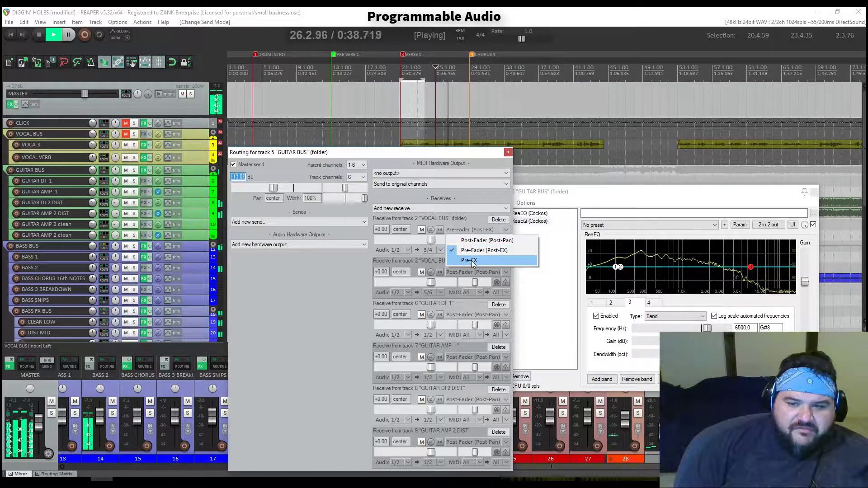
left_click(472, 261)
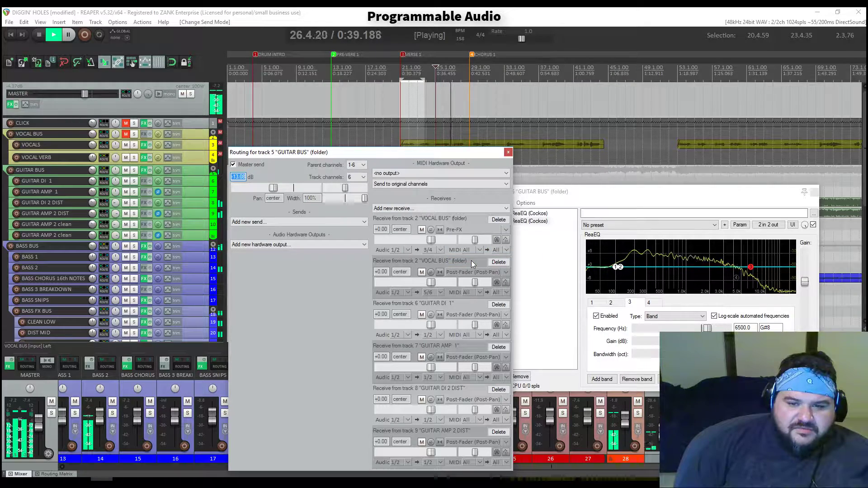
key("space")
left_click(502, 230)
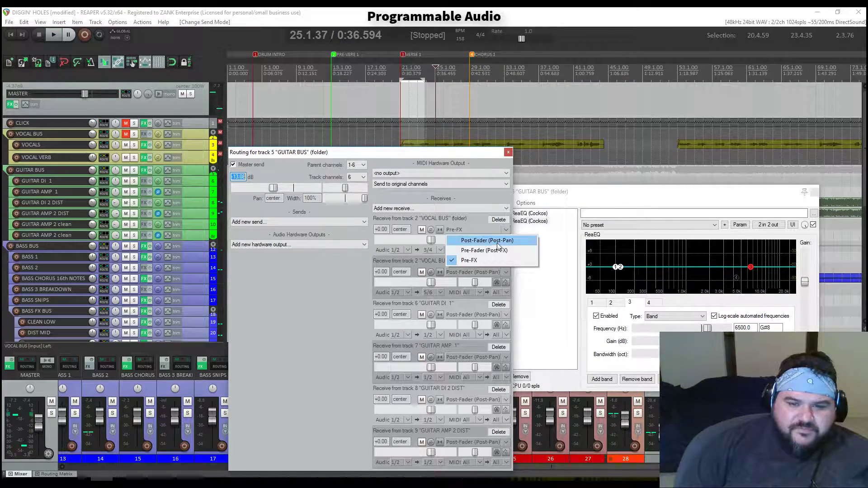
left_click(357, 258)
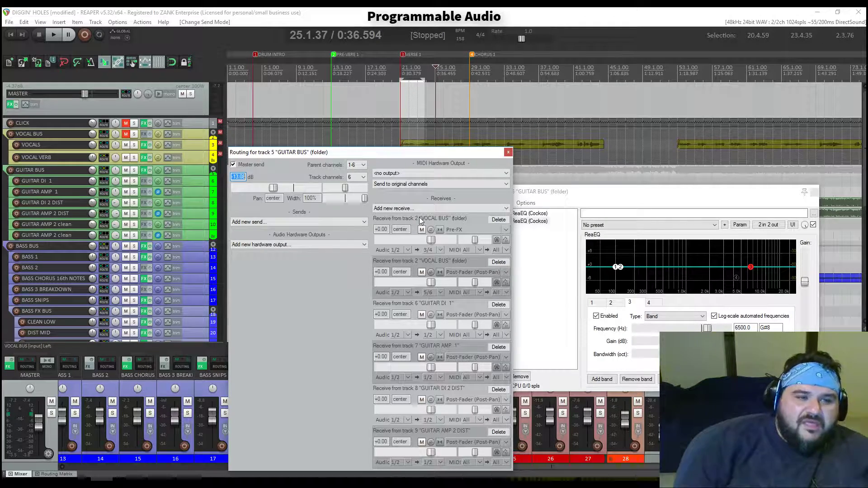
- Unmute the VOCAL BUS, lower its volume to -inf dB and play from bar 25 to check the ReaEQ modulation
left_click(126, 134)
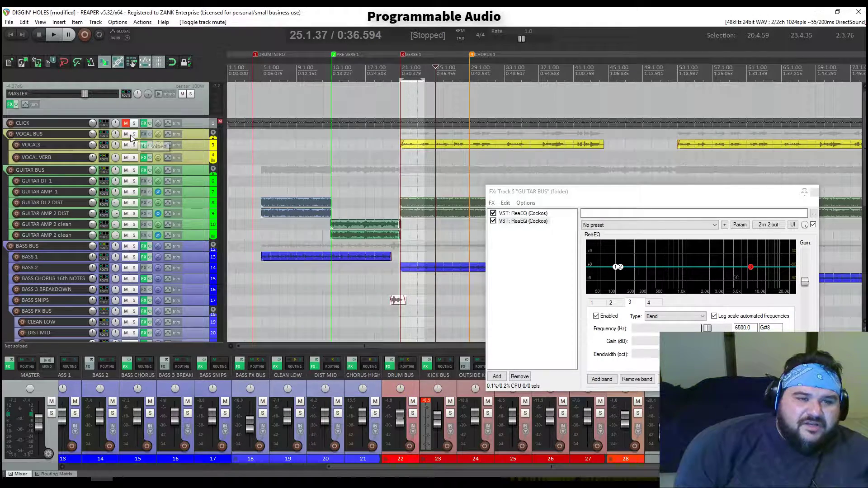
left_click_drag(93, 135, 94, 162)
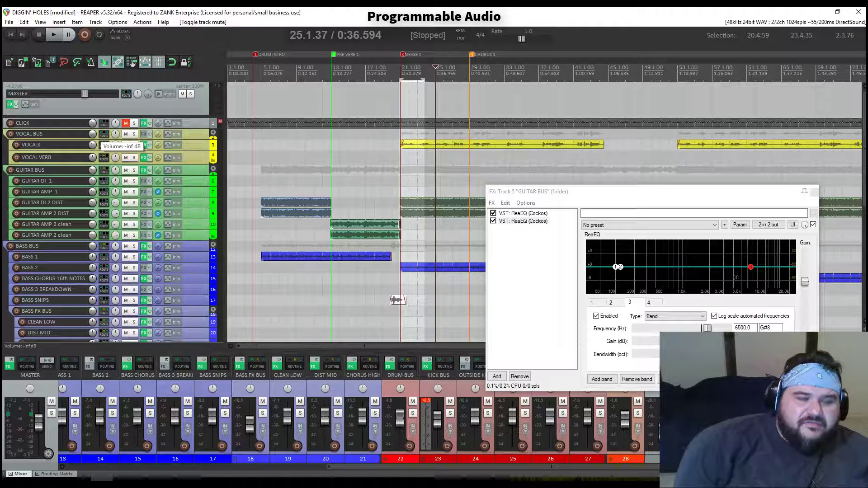
key("space")
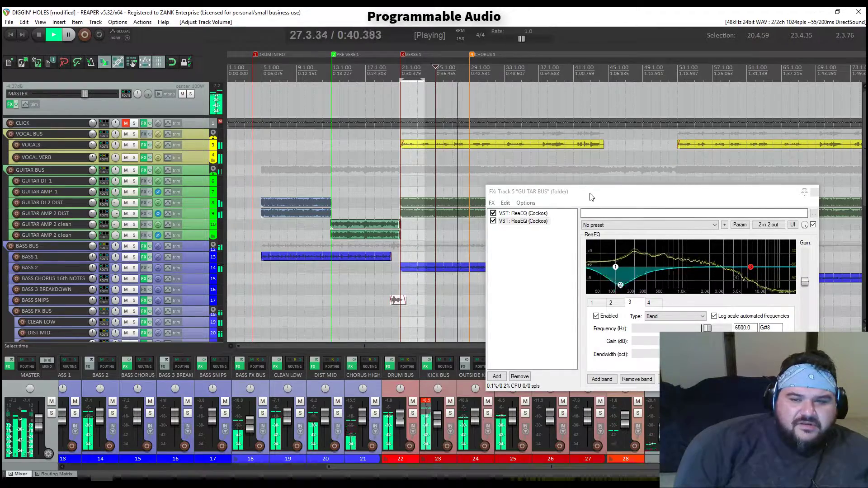
- Stop playback and open the parameter modulation settings for Gain-Band 3 of the GUITAR BUS ReaEQ
left_click_drag(588, 192, 467, 171)
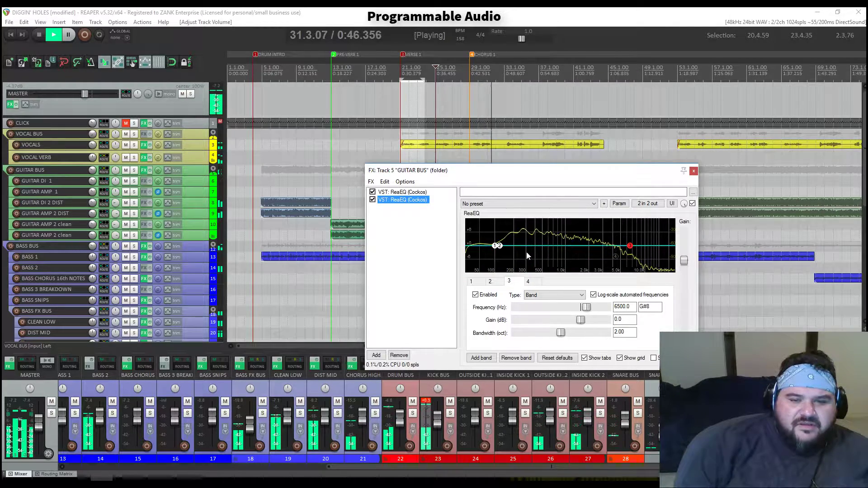
key("space")
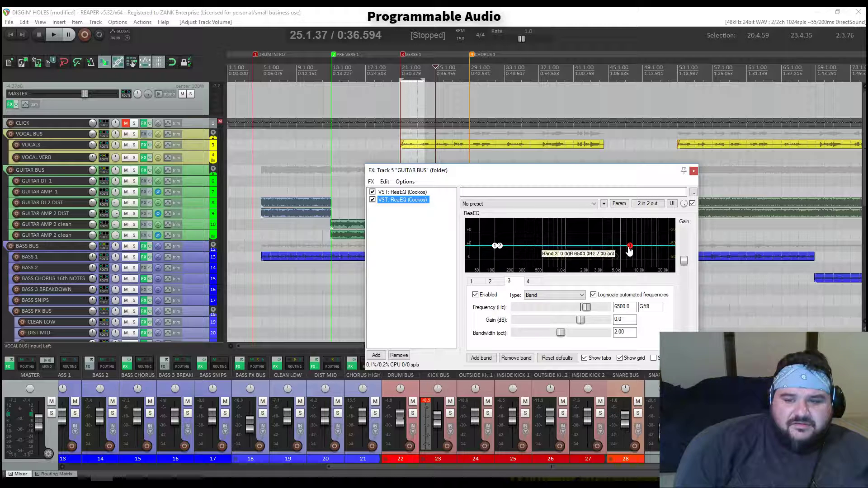
left_click(622, 205)
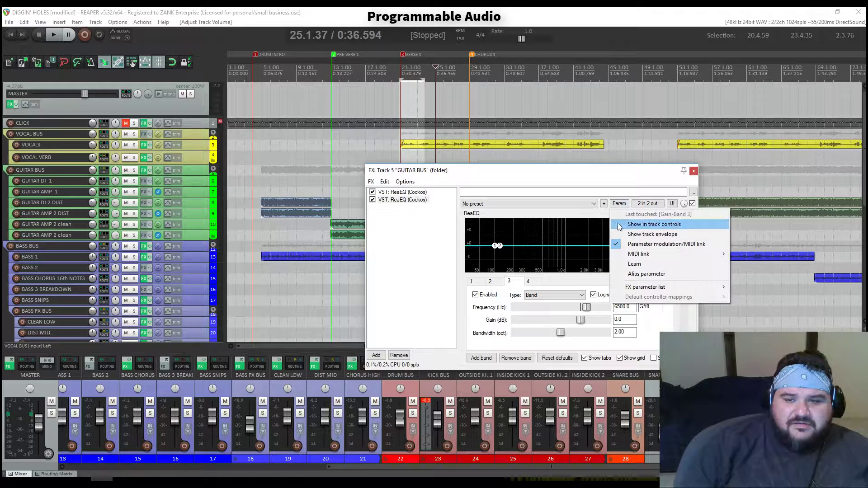
left_click(640, 245)
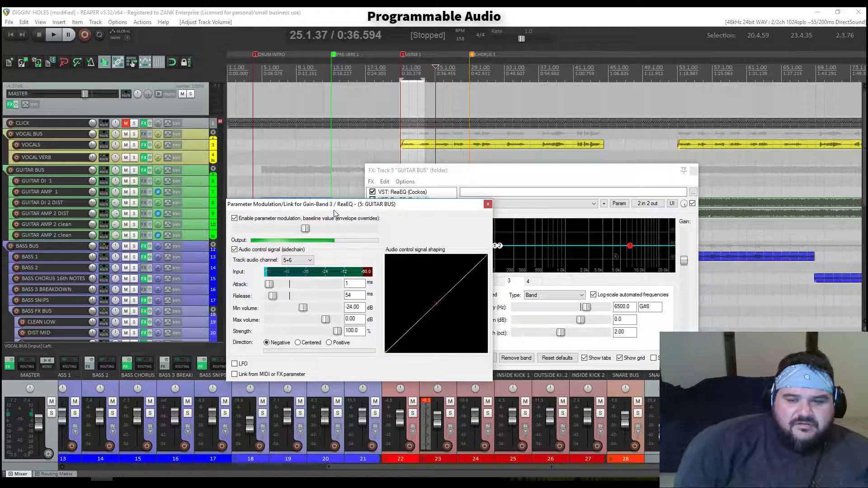
- Play from bar 25, return the VOCAL BUS volume to 0.00 dB, watch the sidechain input and stop playback
key("space")
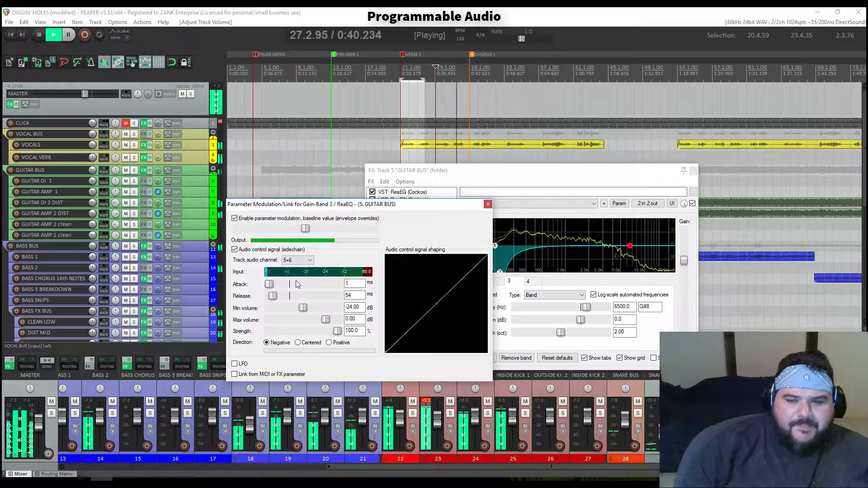
left_click_drag(393, 205, 332, 130)
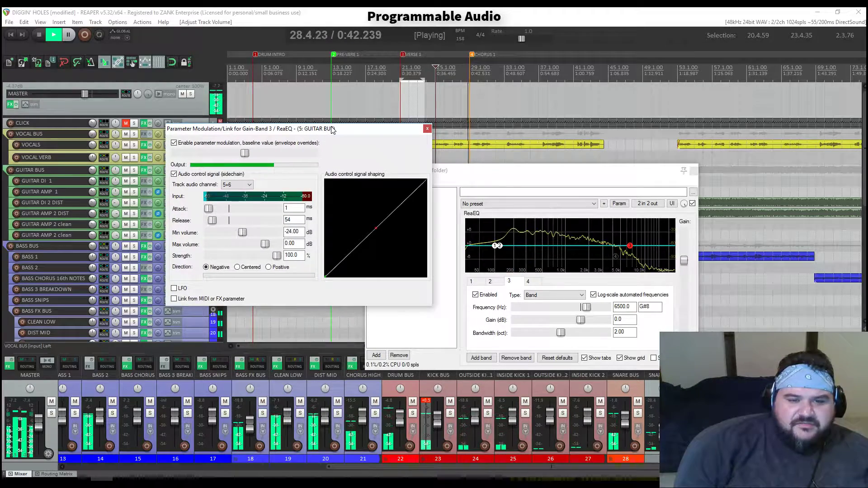
left_click(92, 137)
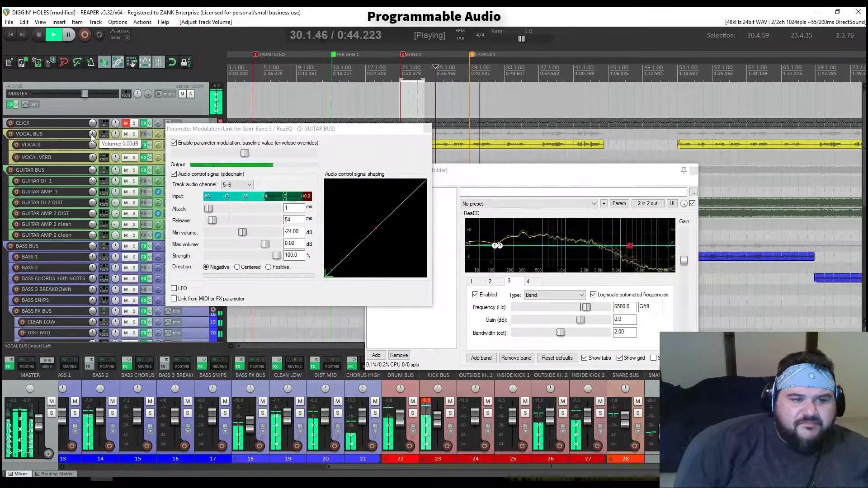
mouse_move(92, 137)
left_mouse_down()
mouse_move(92, 156)
mouse_move(92, 144)
left_mouse_up()
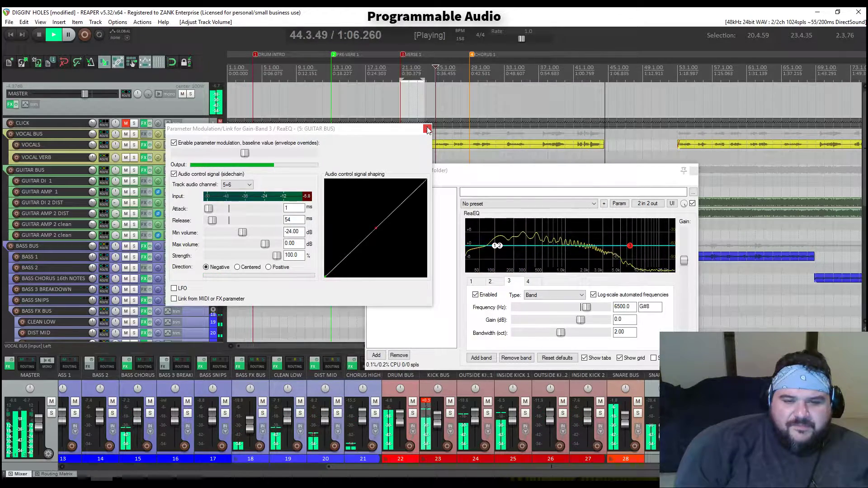
key("space")
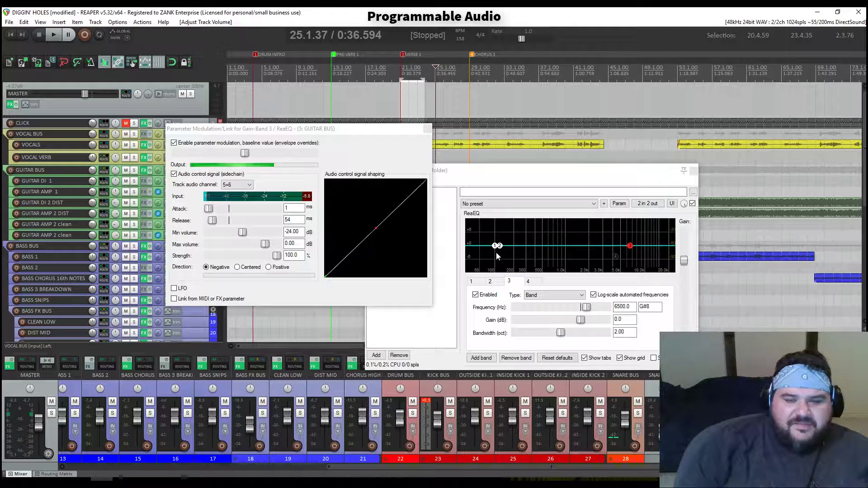
- Select ReaEQ band 2 and check its parameter link, return to band 3's modulation settings and separate the two windows
left_click(499, 249)
left_click(619, 204)
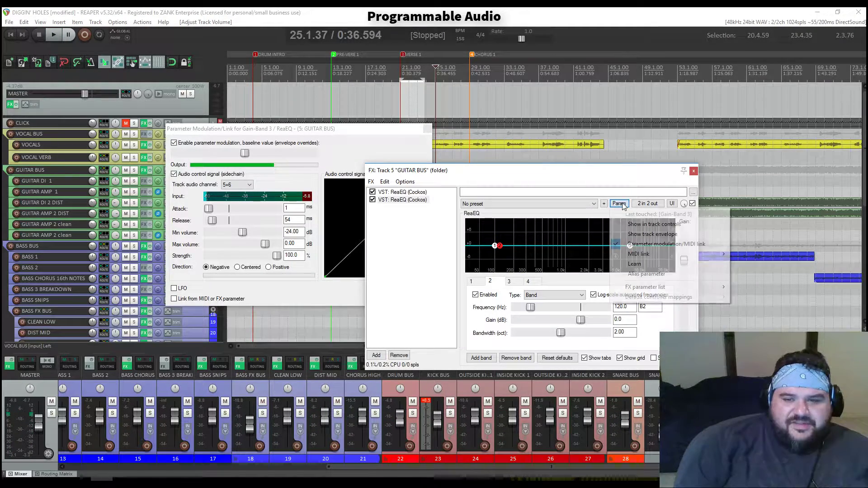
left_click(274, 217)
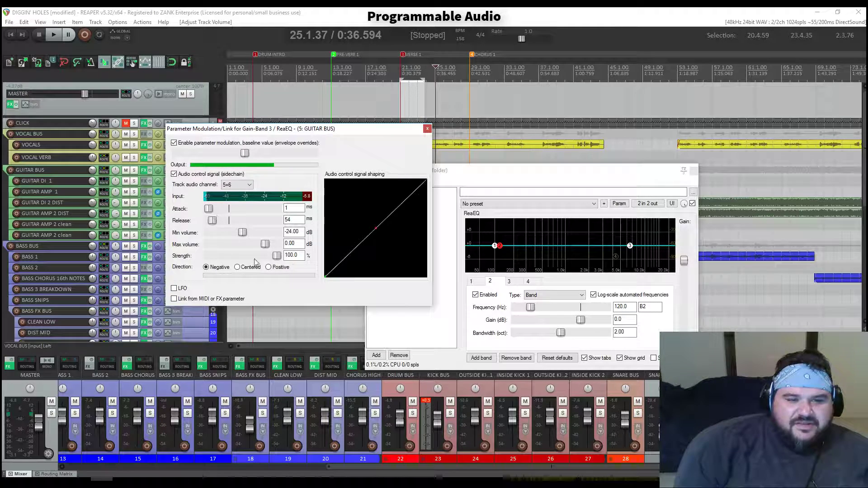
left_click_drag(317, 129, 249, 150)
left_click(630, 246)
left_click(620, 204)
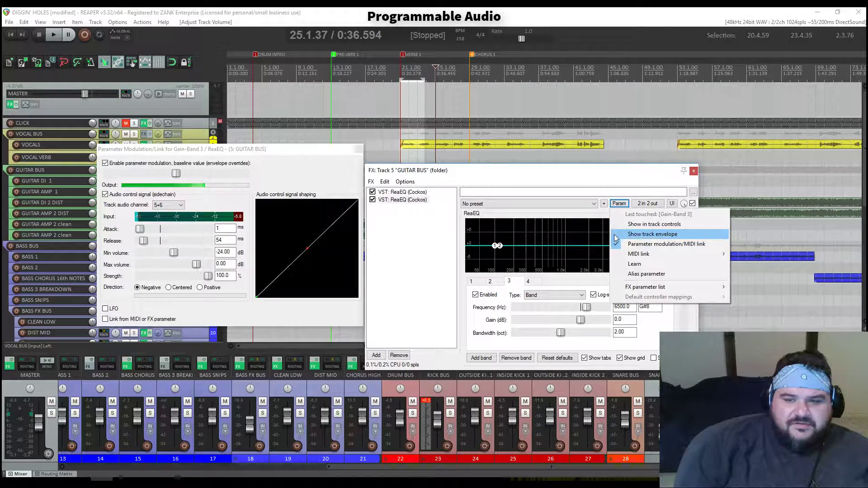
left_click(636, 245)
left_click_drag(349, 149, 318, 179)
left_click_drag(461, 171, 472, 84)
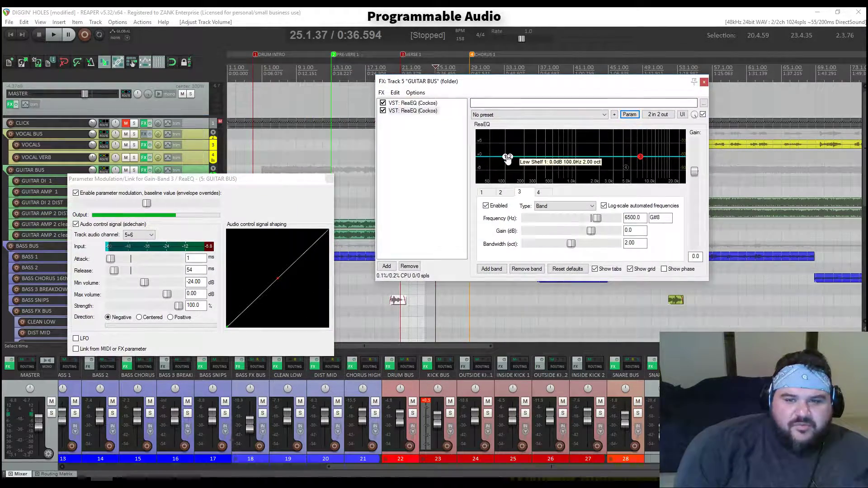
- Try to bring up parameter modulation for ReaEQ band 2 and compare it with the band 3 settings
left_click(510, 157)
left_click(630, 114)
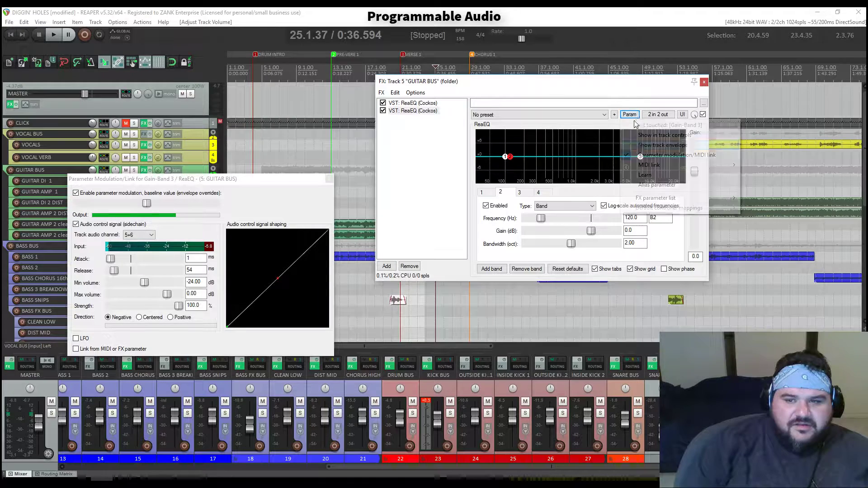
left_click(669, 151)
left_click_drag(331, 183, 357, 119)
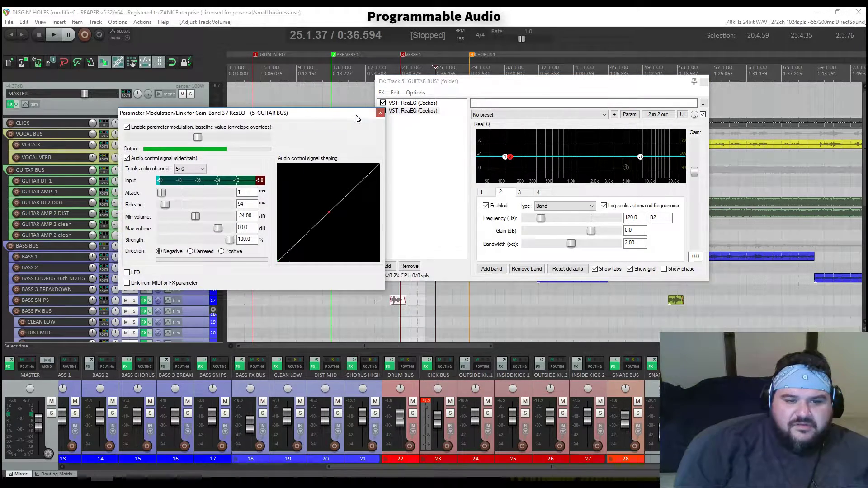
left_click(640, 156)
left_click(630, 114)
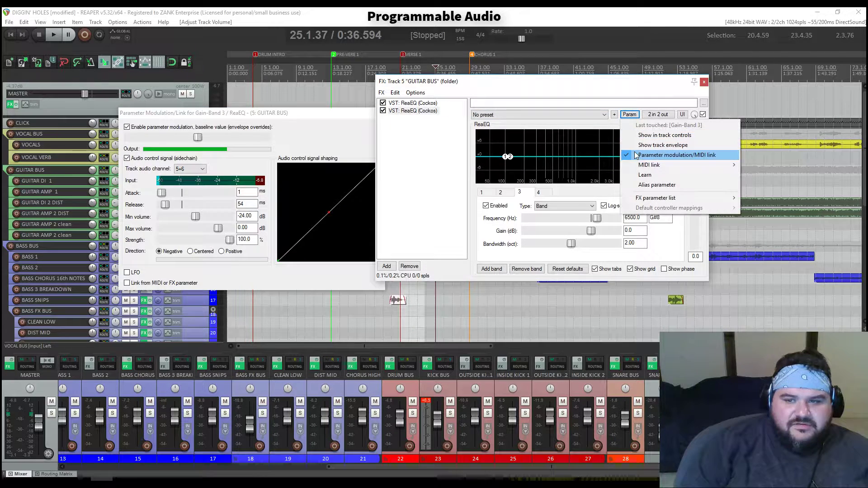
left_click(646, 152)
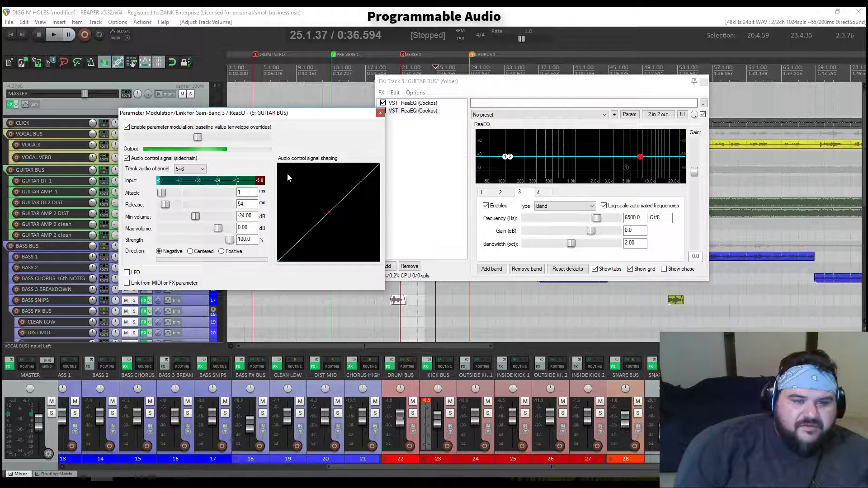
- Play from bar 25 to check the Gain-Band 3 modulation against the ReaEQ curve, and stop playback
key("space")
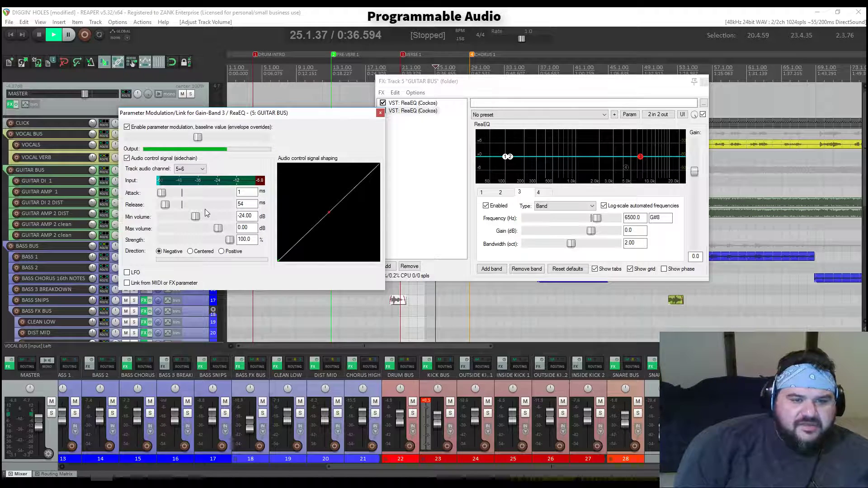
left_click(637, 115)
left_click(631, 115)
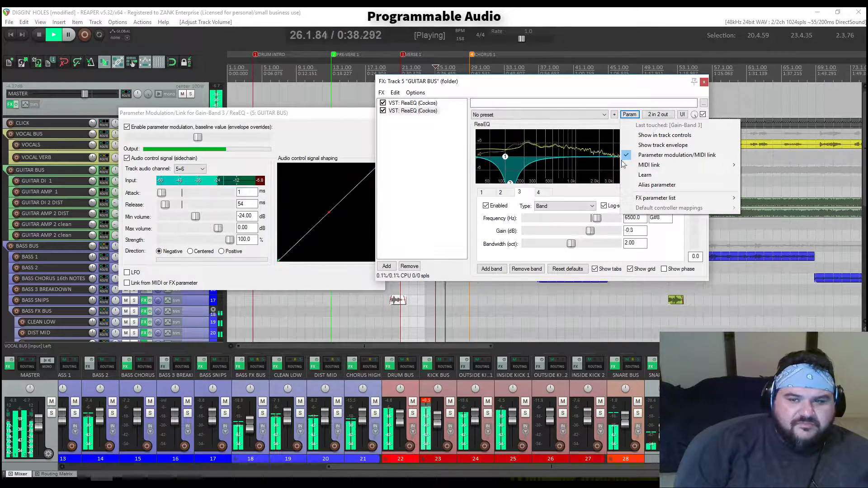
left_click(678, 151)
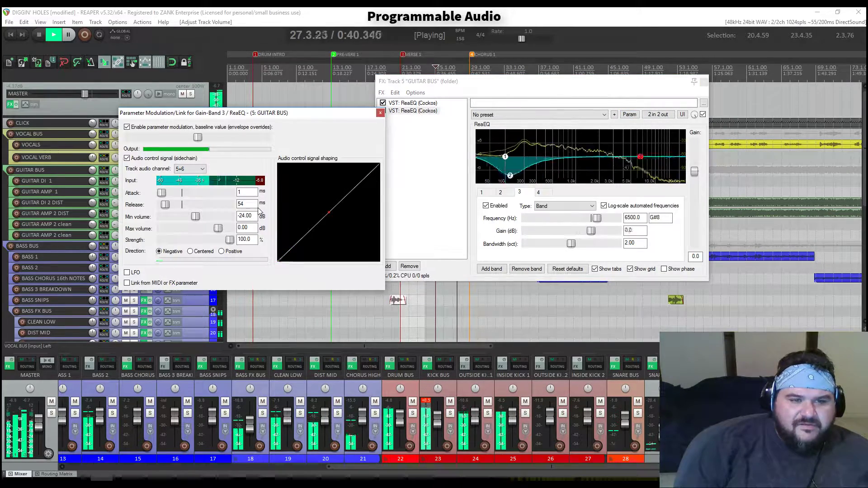
key("space")
- Try again to call up parameter modulation for ReaEQ band 2 and close the modulation window
left_click(510, 156)
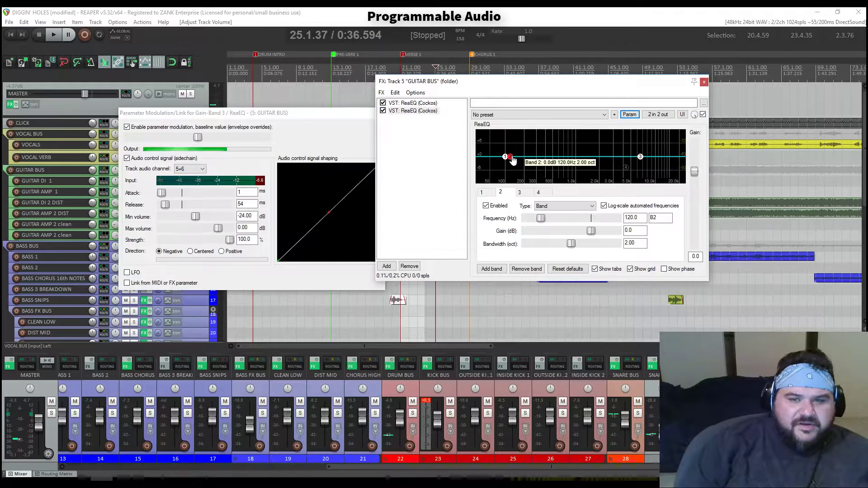
left_click(630, 115)
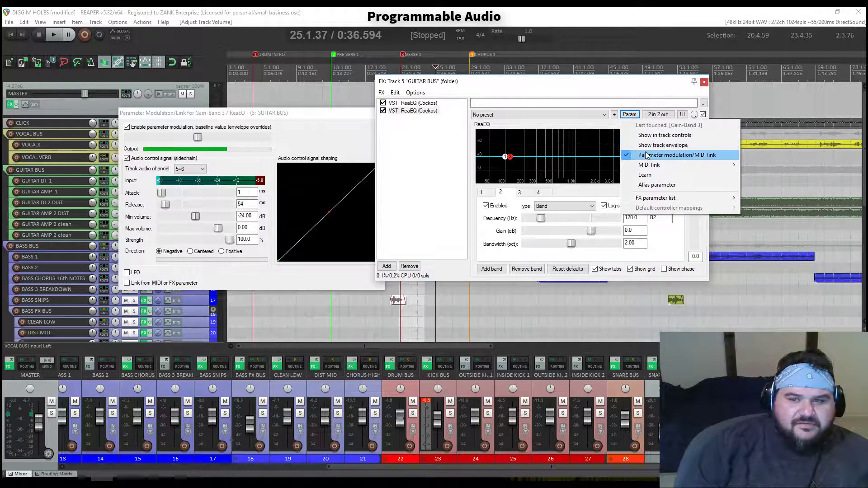
left_click(679, 153)
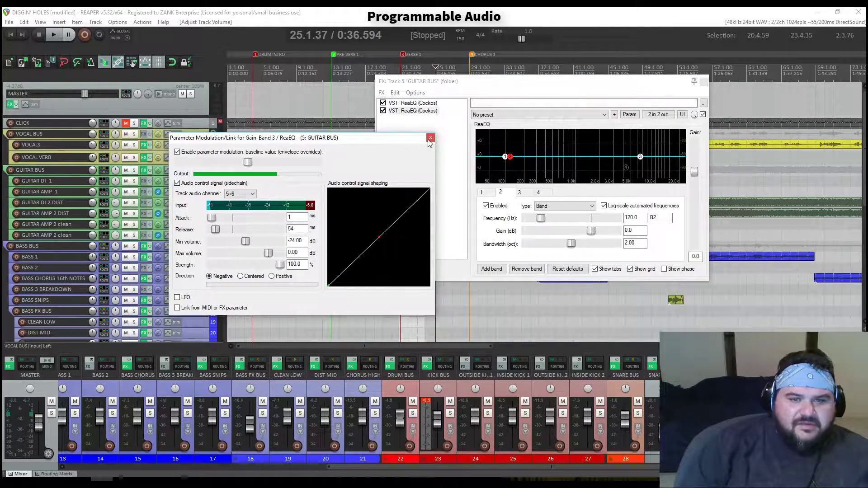
left_click(380, 113)
- Disable parameter modulation for Gain-Band 3 in the second ReaEQ and bring up its settings beside the effects chain
left_click(417, 107)
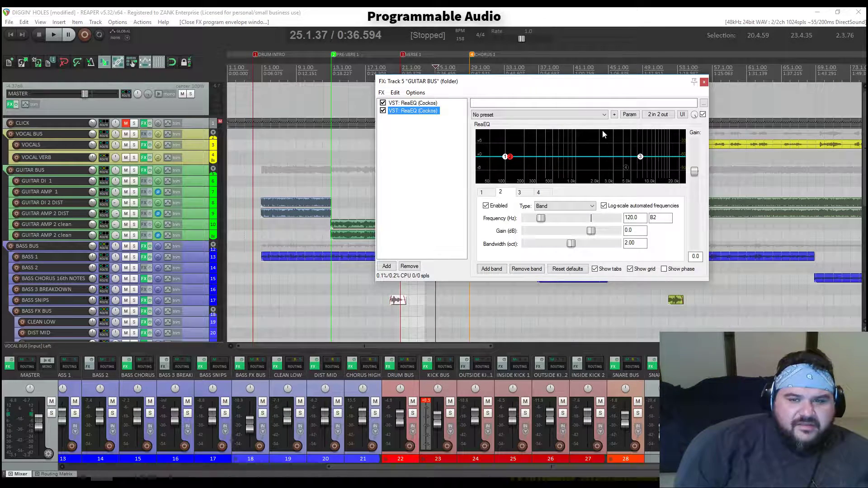
left_click(630, 115)
left_click(638, 155)
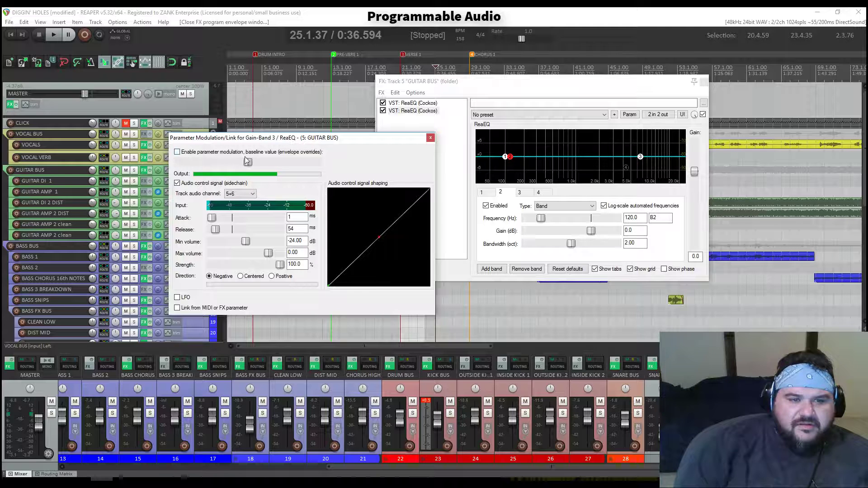
left_click(639, 156)
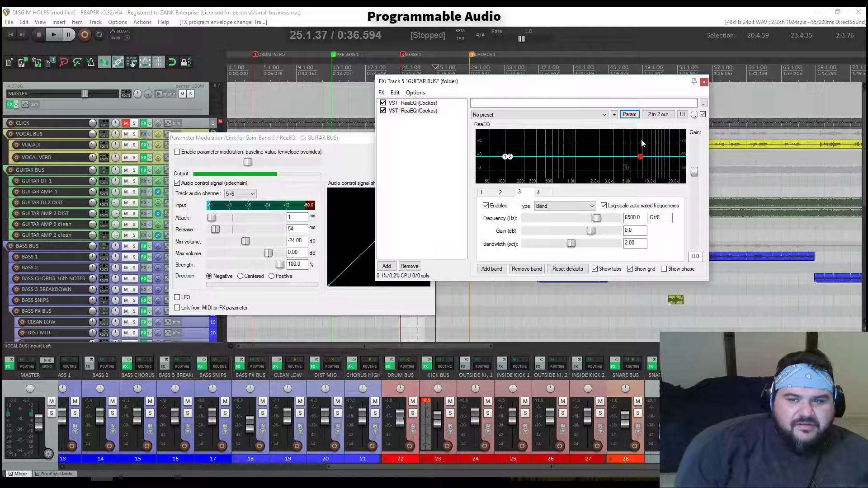
left_click(629, 115)
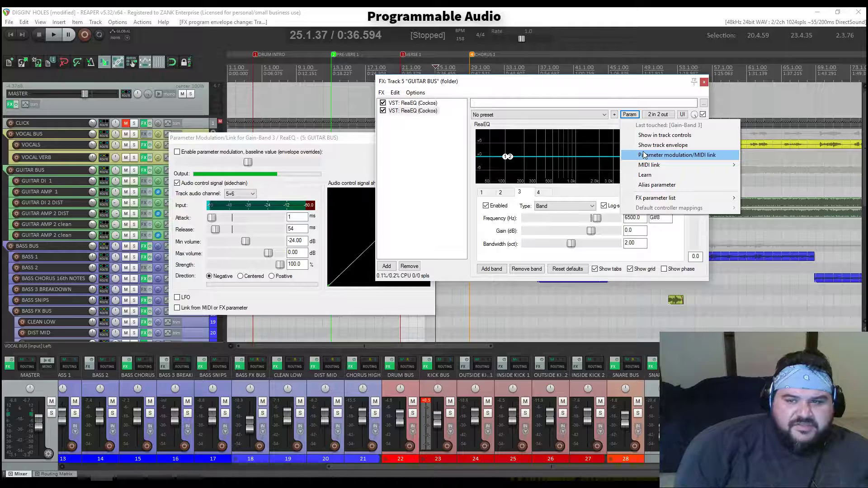
left_click(646, 155)
left_click_drag(226, 135, 132, 79)
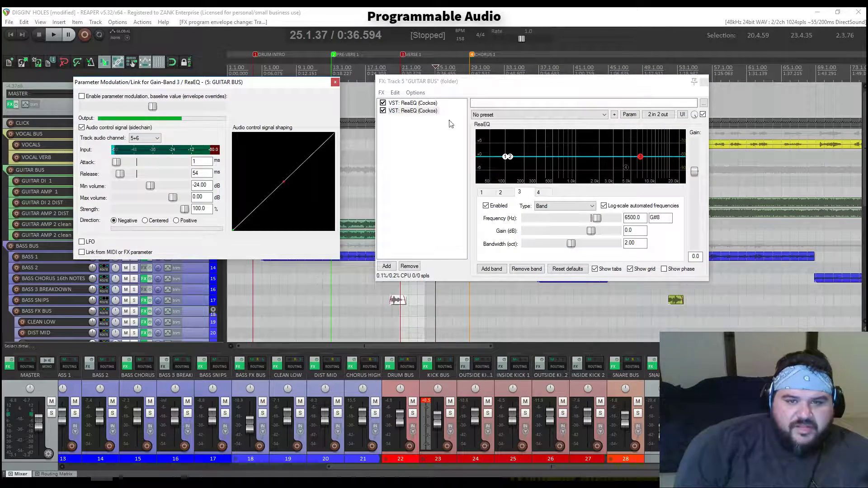
mouse_move(434, 84)
left_mouse_down()
mouse_move(555, 144)
mouse_move(429, 85)
left_mouse_up()
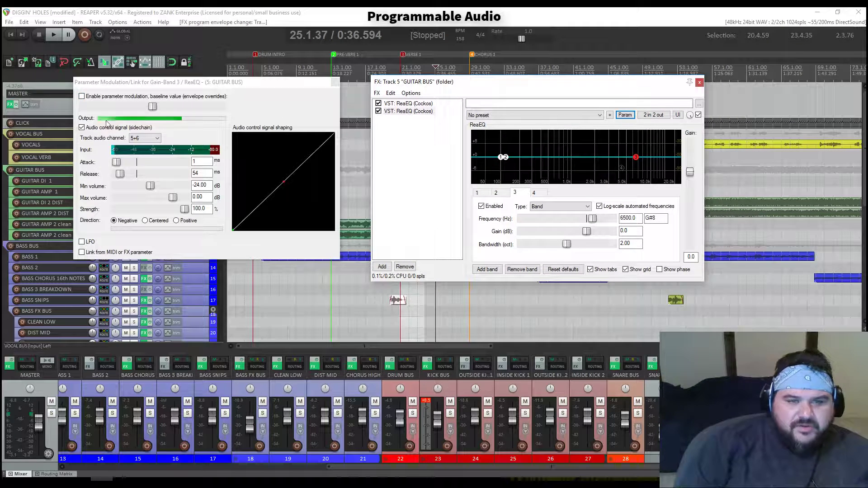
- Re-enable parameter modulation for Gain-Band 3 and reselect band 3 in the ReaEQ
left_click(506, 157)
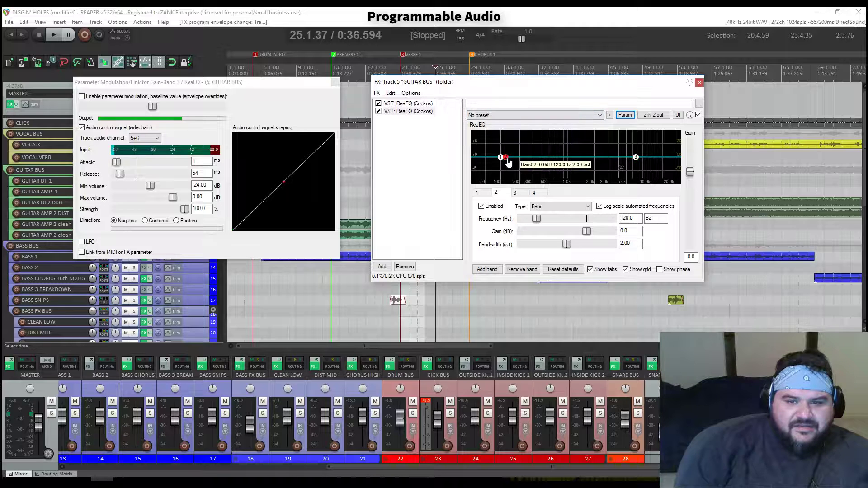
left_click(625, 115)
left_click(638, 155)
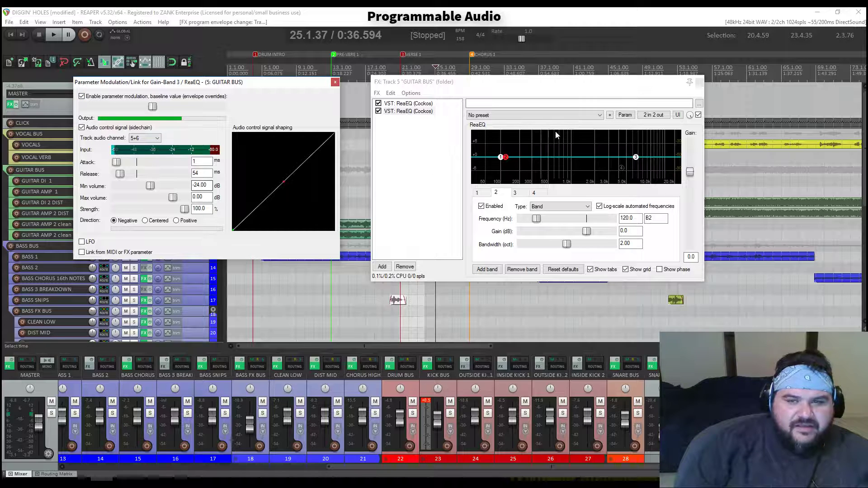
left_click(636, 157)
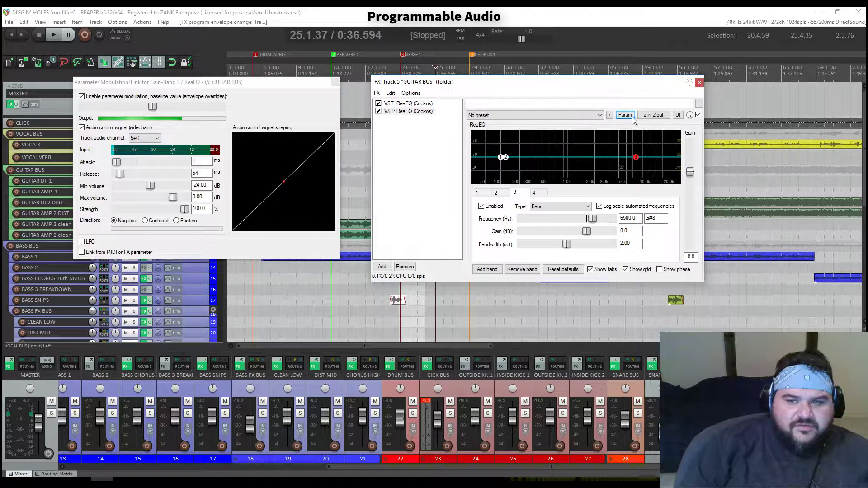
left_click(625, 115)
left_click(640, 155)
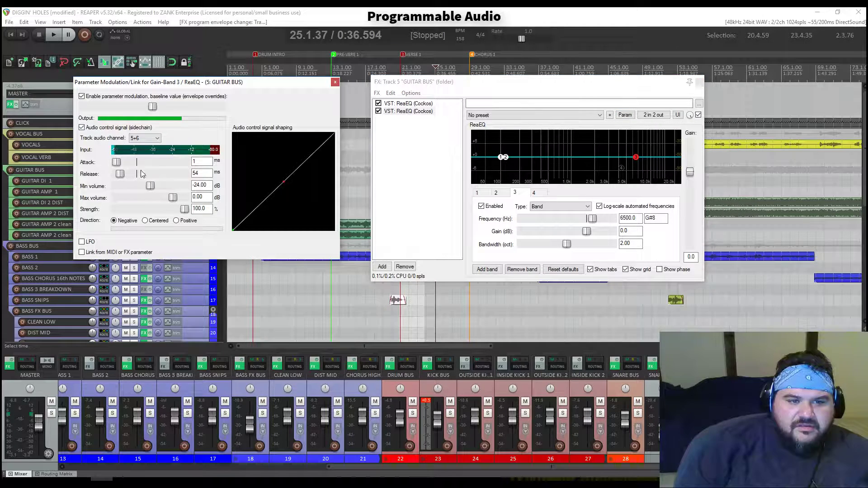
- Play from bar 25 to check the modulated ReaEQ bands, stop and bring up the Gain-Band 3 modulation settings
key("space")
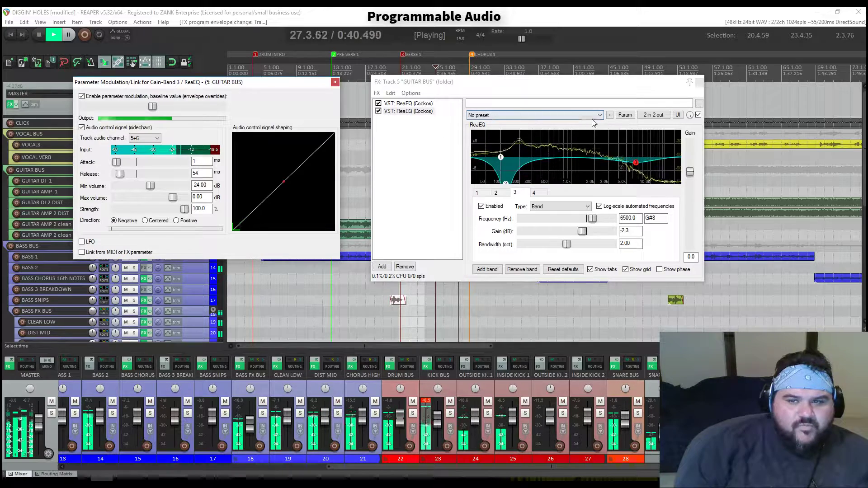
key("space")
left_click(625, 114)
left_click(646, 156)
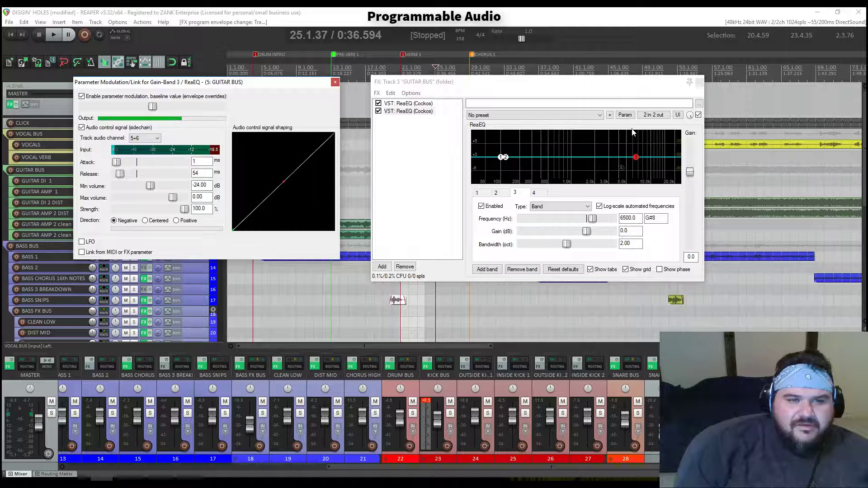
- Select band 2 in the second ReaEQ, try to call up its parameter modulation, and close the modulation window
left_click(625, 115)
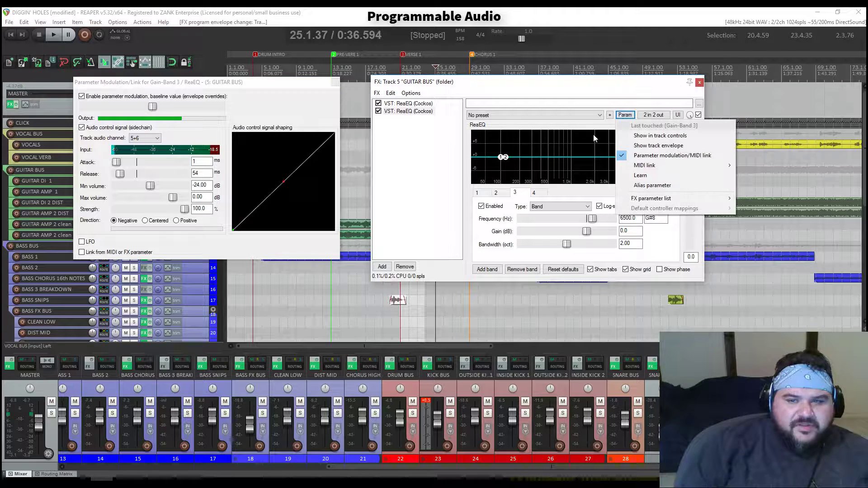
left_click(506, 159)
left_click(633, 115)
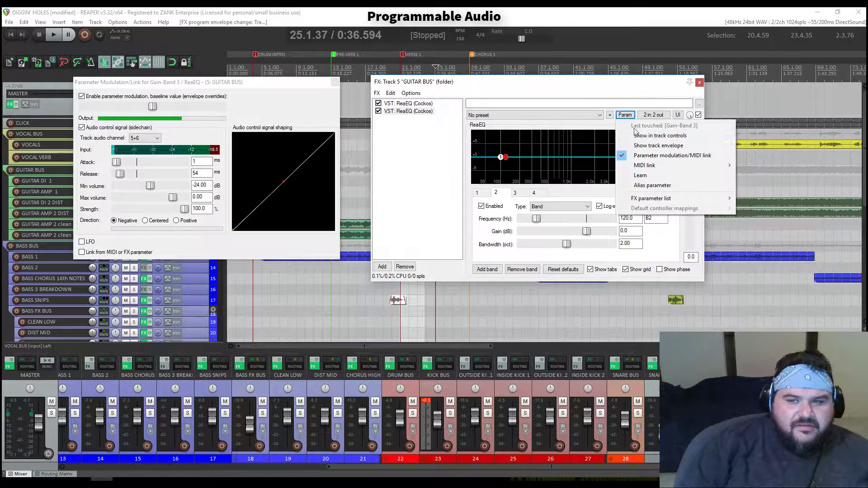
left_click(645, 157)
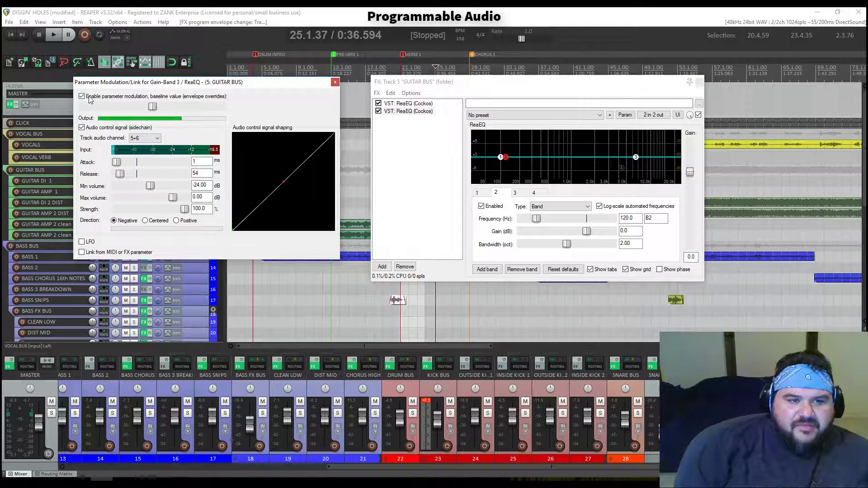
left_click(335, 81)
- Reselect ReaEQ band 2, make another attempt to call up its parameter modulation, and dismiss the modulation window
left_click(507, 160)
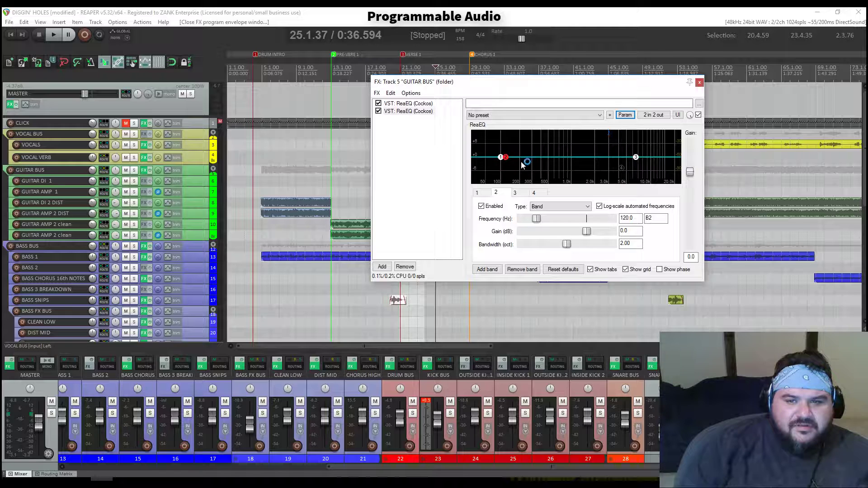
right_click(509, 157)
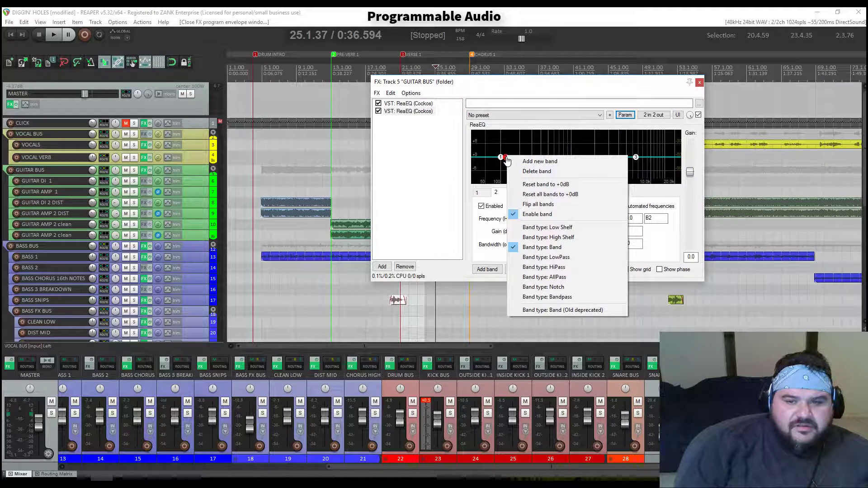
left_click(625, 115)
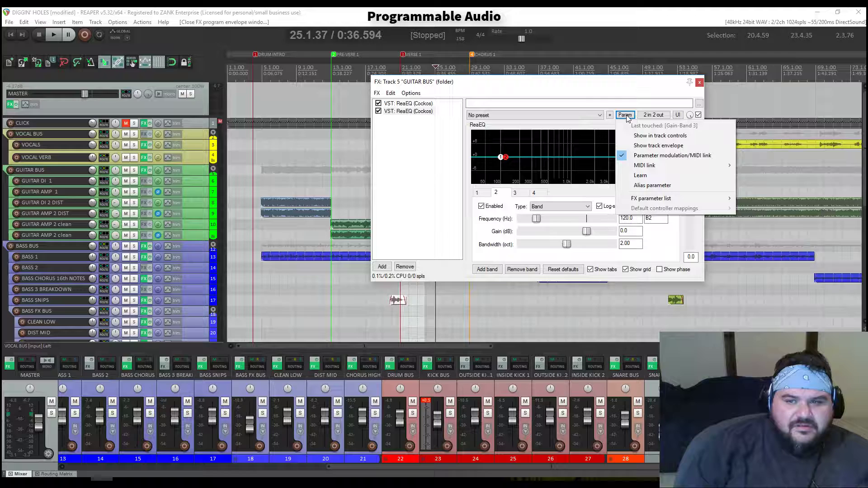
left_click(647, 156)
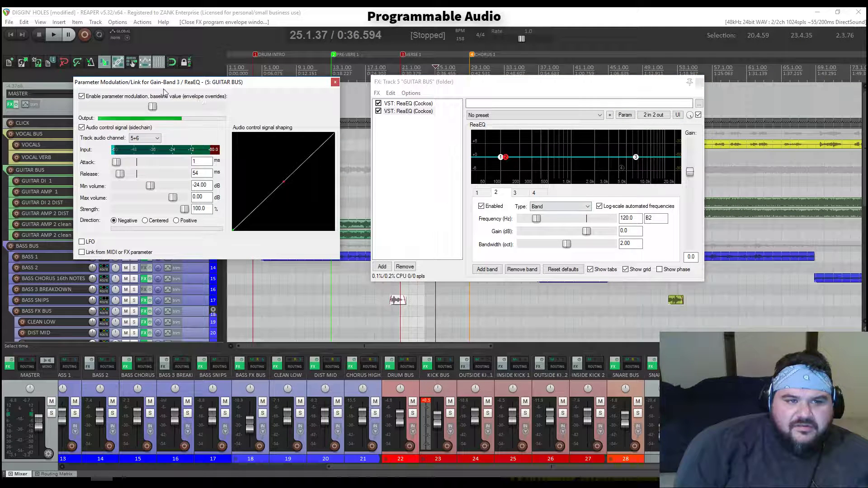
left_click_drag(220, 87, 215, 85)
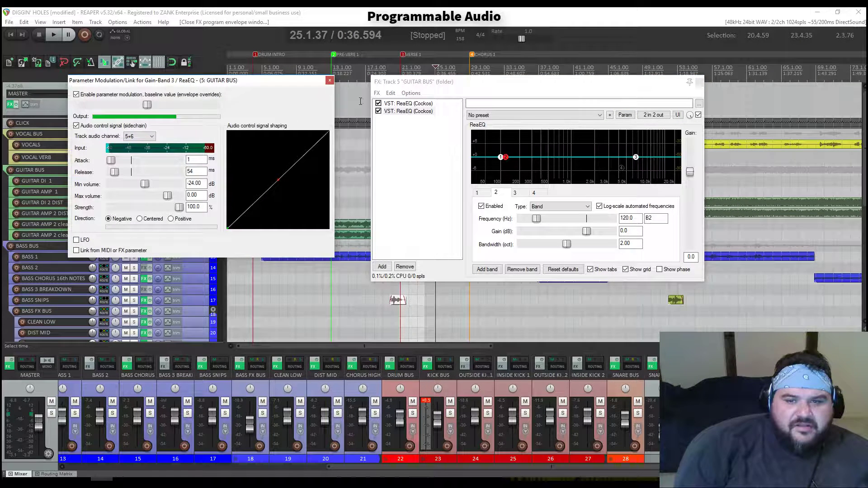
left_click_drag(320, 81, 320, 78)
left_click(329, 76)
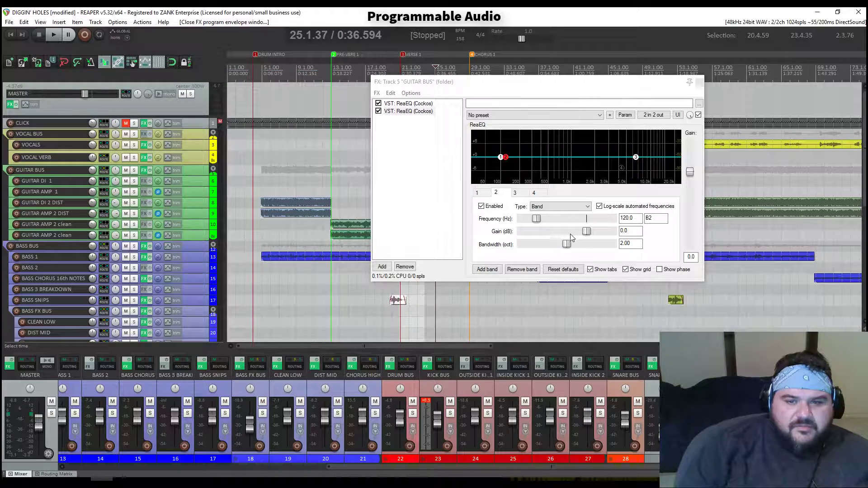
- Touch band 2's gain control in ReaEQ, bring up the Gain-Band 2 modulation settings and place them clear of the effects chain
left_click_drag(586, 231, 585, 232)
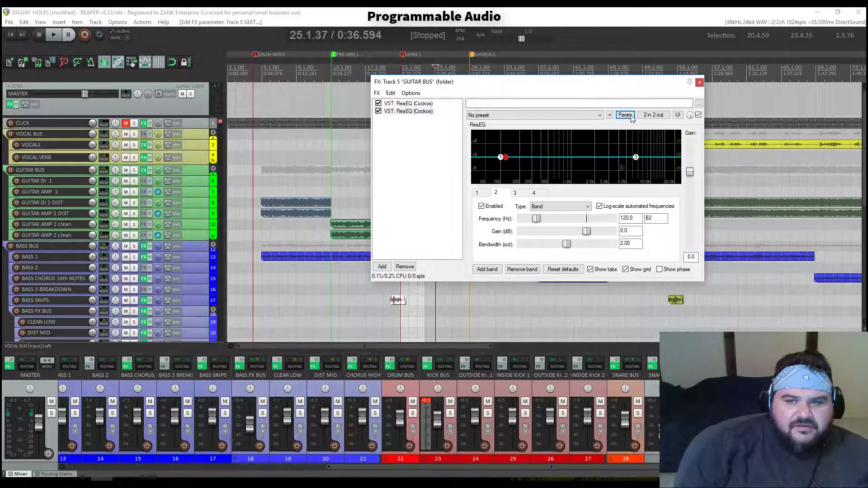
left_click(625, 115)
left_click(647, 153)
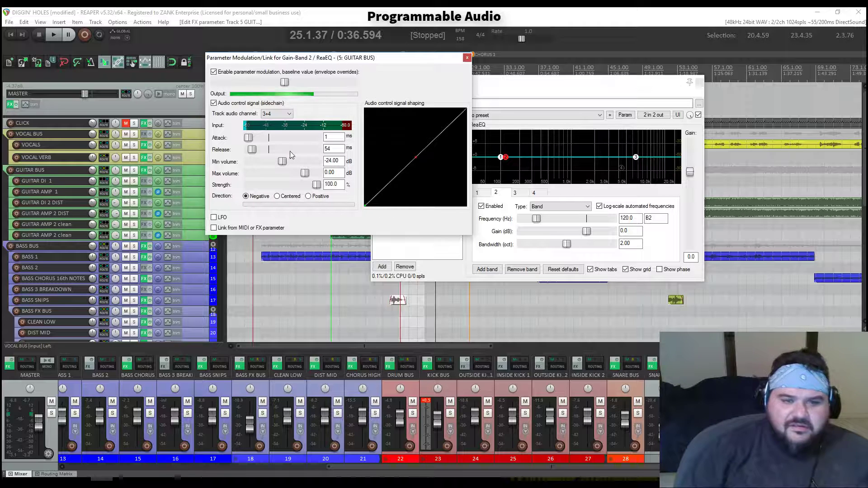
left_click_drag(379, 60, 204, 65)
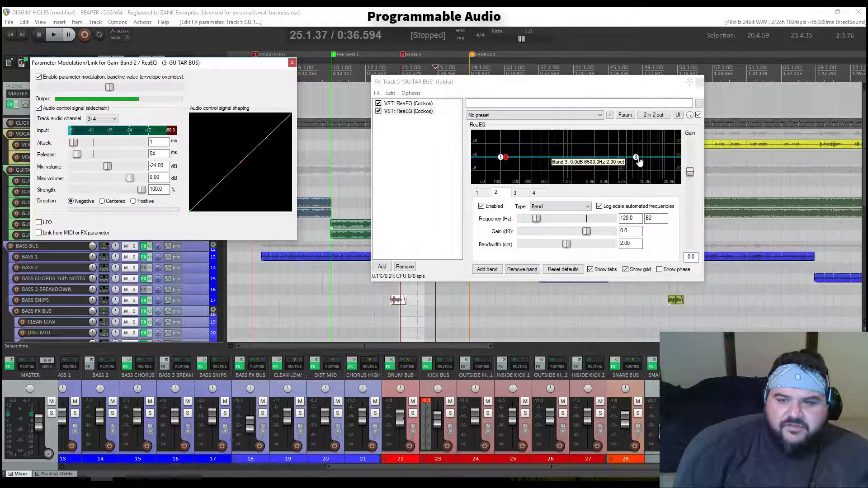
- Bring up the Gain-Band 3 modulation settings from ReaEQ band 3 and arrange them directly below the Gain-Band 2 modulation window
left_click(635, 157)
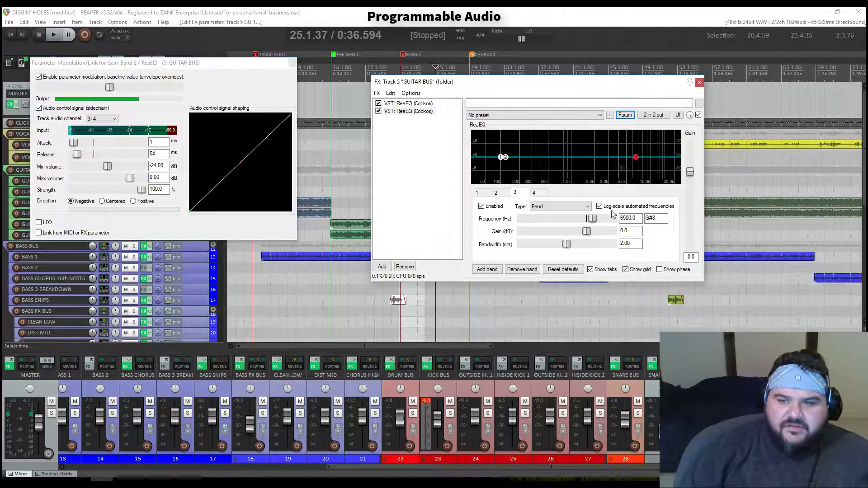
left_click(626, 115)
left_click(653, 158)
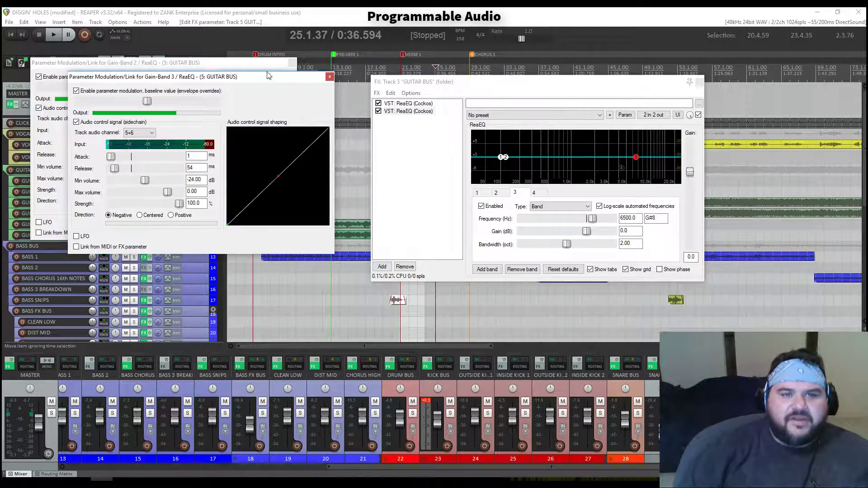
left_click_drag(264, 83, 223, 256)
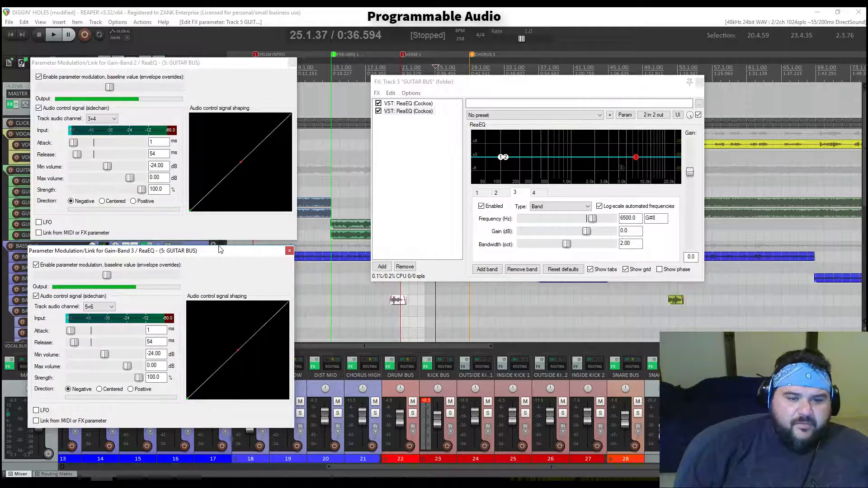
left_click_drag(226, 256, 504, 256)
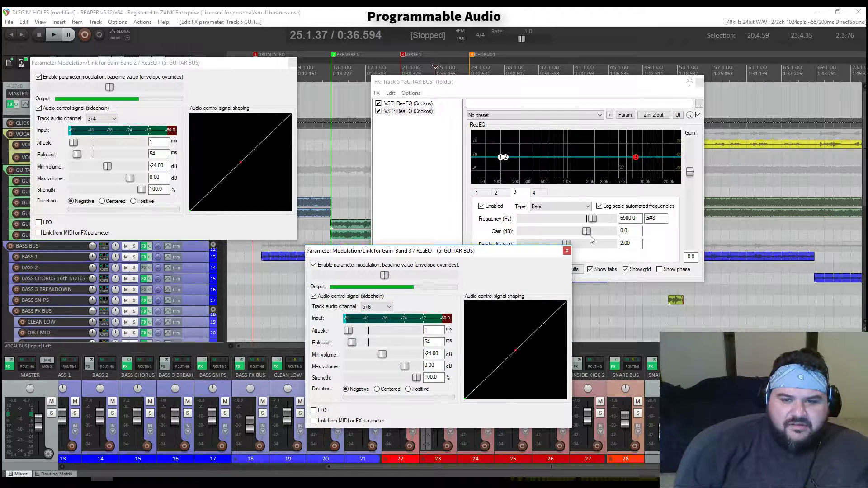
left_click_drag(542, 253, 573, 215)
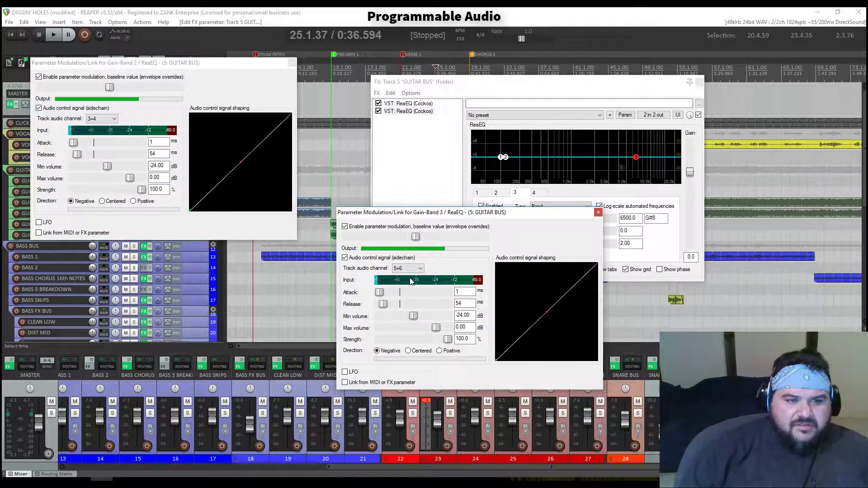
left_click_drag(465, 221, 164, 251)
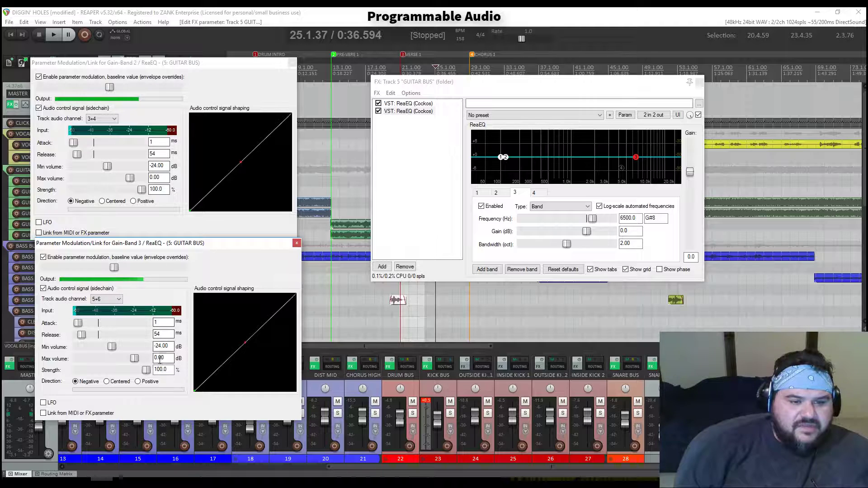
- Play from bar 25 to compare both modulated gains, select ReaEQ band 2, replay the passage and stop
key("space")
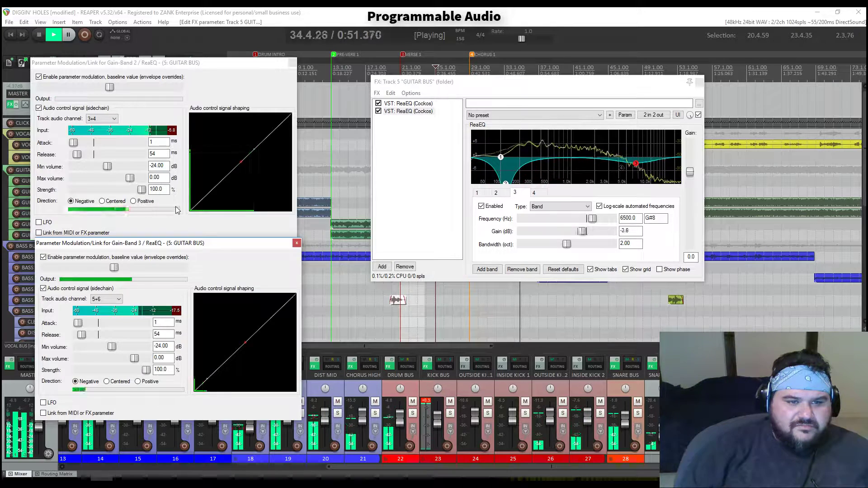
key("space")
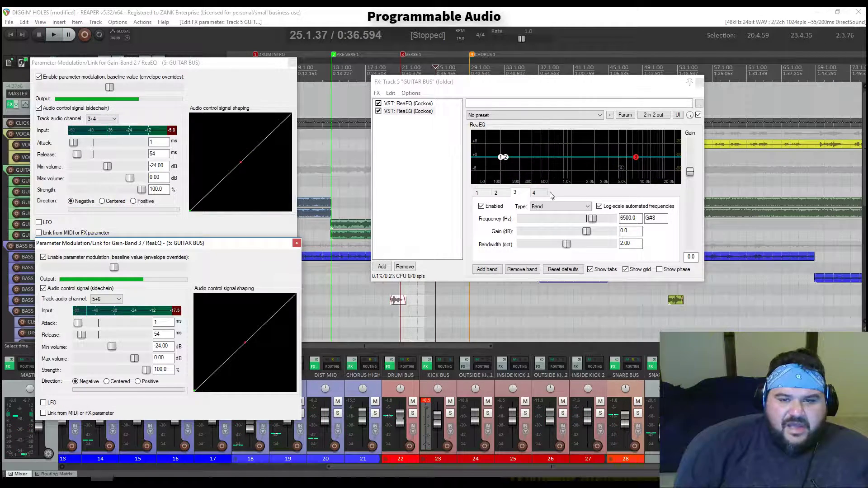
left_click(510, 162)
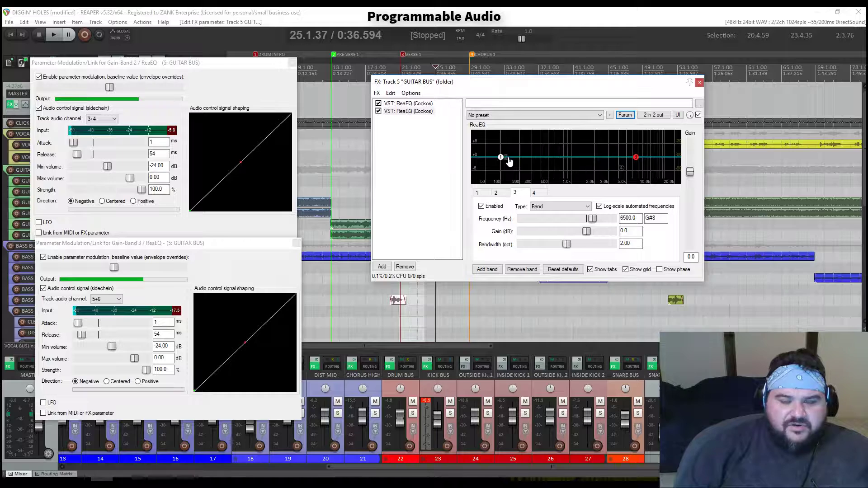
left_click(510, 162)
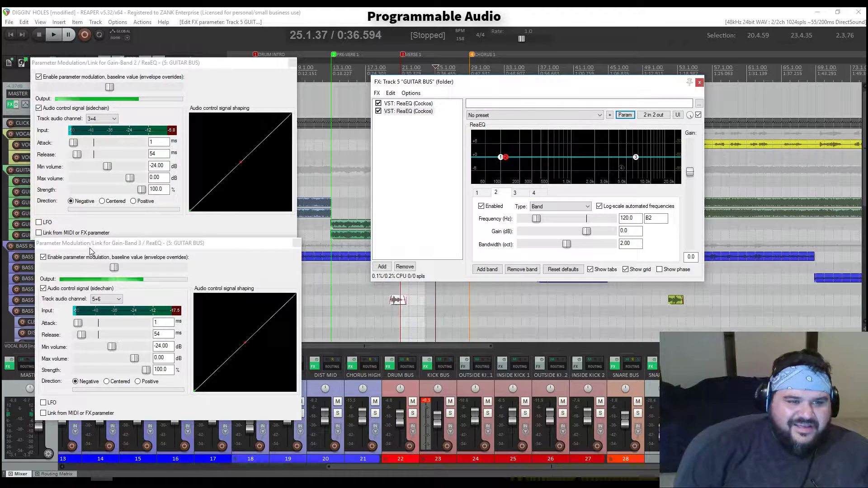
left_click_drag(90, 249, 84, 256)
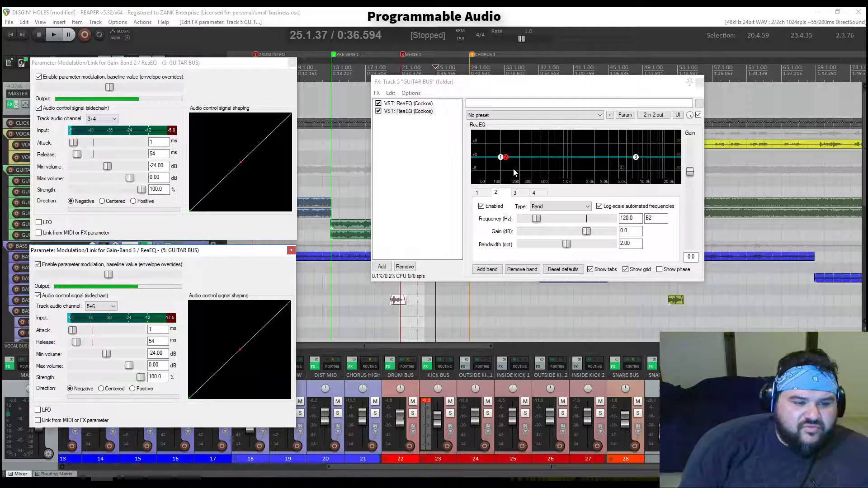
key("space")
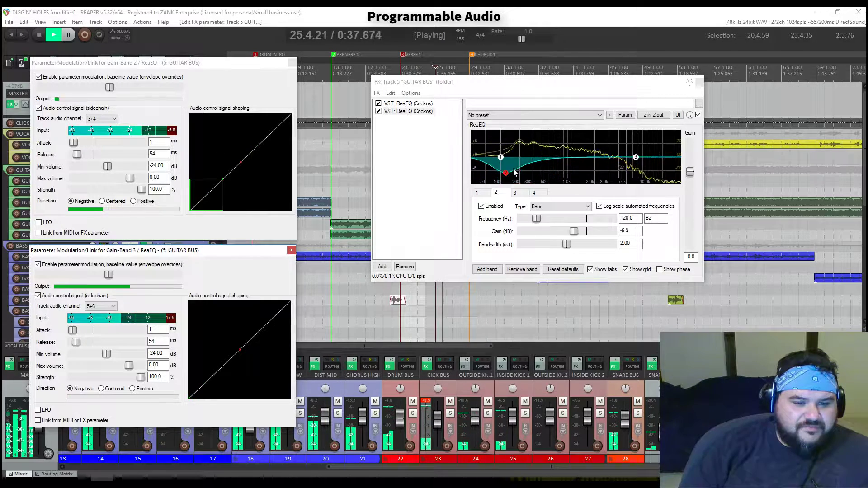
key("space")
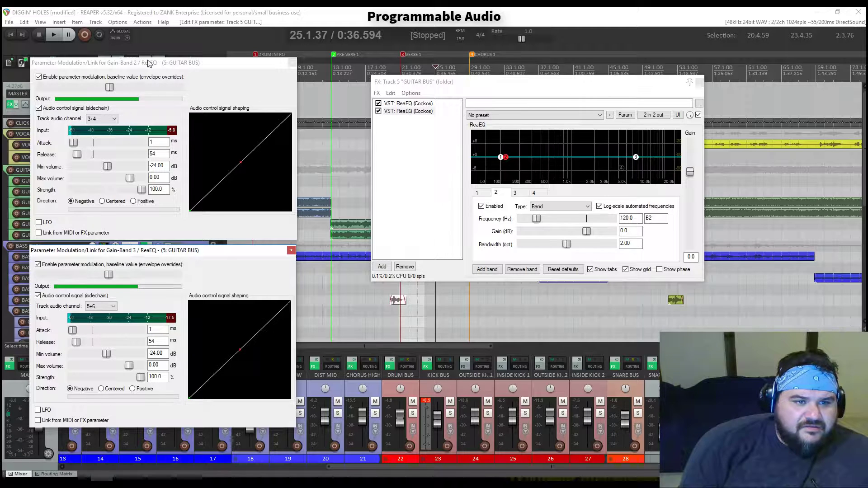
- Examine ReaEQ, ReaComp, ReaVerb and Saturation in the VOCALS effects chain during playback, then close the chain and stop
left_click_drag(148, 63, 150, 60)
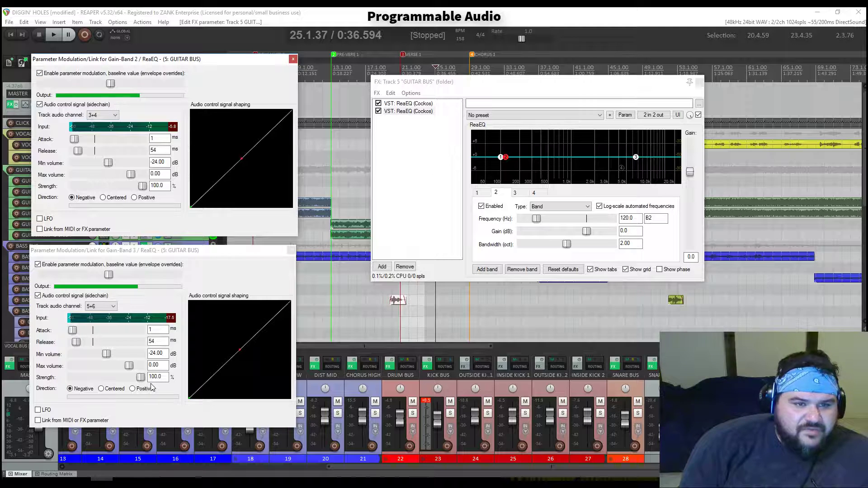
left_click_drag(218, 58, 482, 90)
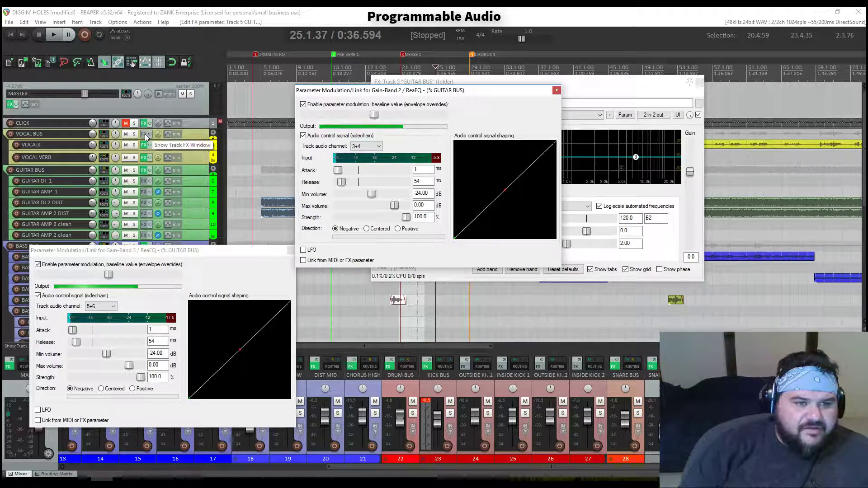
left_click(144, 145)
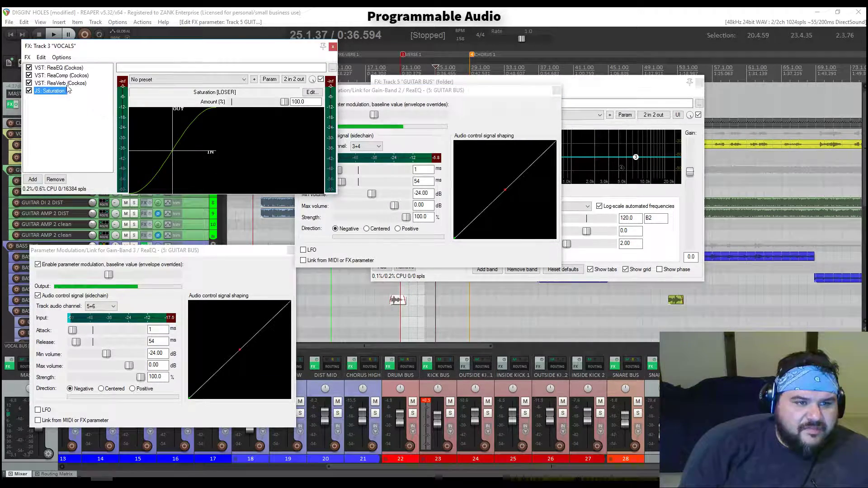
left_click(59, 68)
key("space")
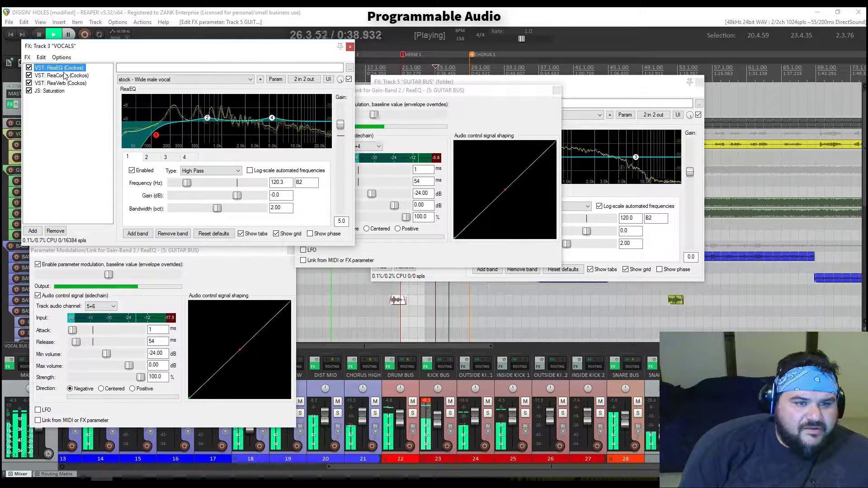
left_click(61, 76)
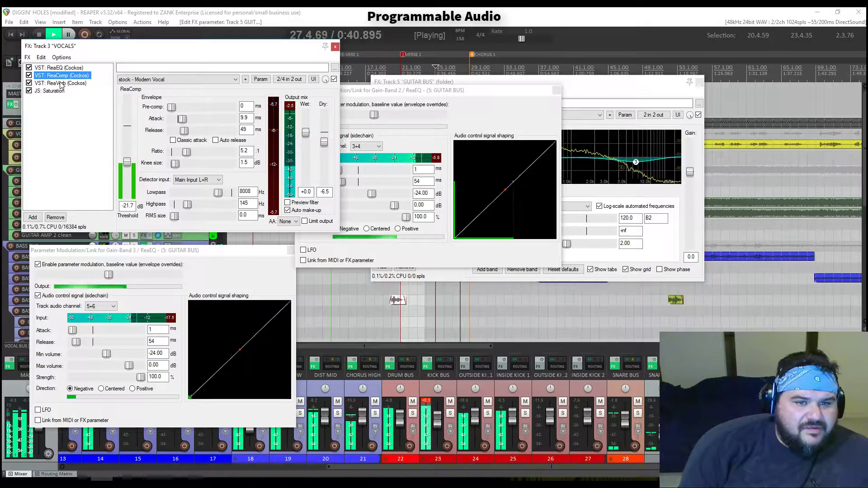
left_click(61, 84)
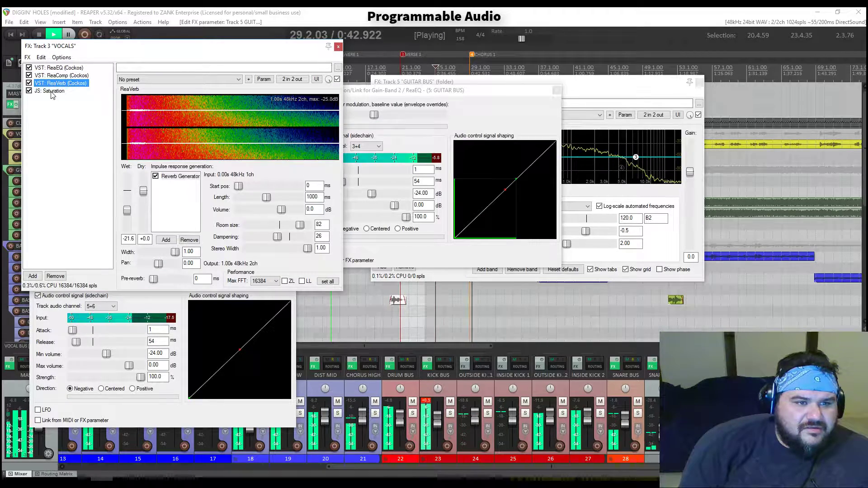
left_click(55, 92)
left_click(58, 67)
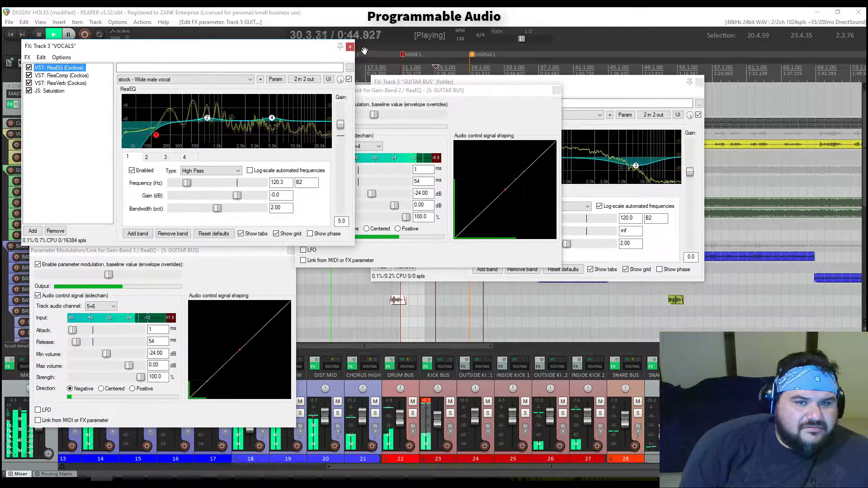
left_click(333, 47)
key("space")
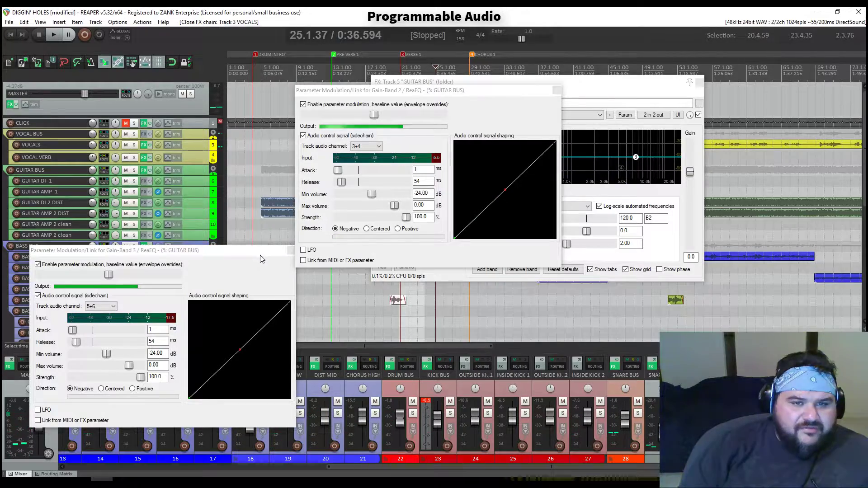
- Move both modulation windows clear of the track list and the ReaEQ graph, and solo the GUITAR BUS track
left_click_drag(260, 250, 257, 96)
left_click_drag(525, 89, 568, 246)
left_click_drag(268, 100, 434, 229)
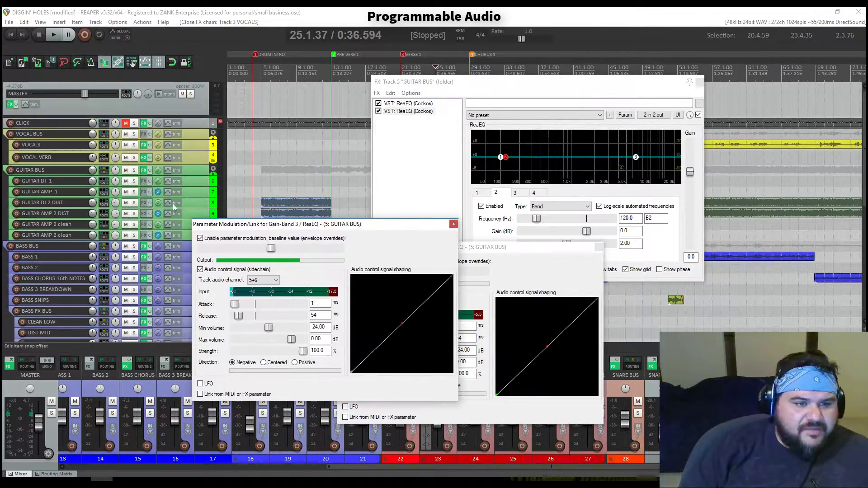
left_click(136, 171)
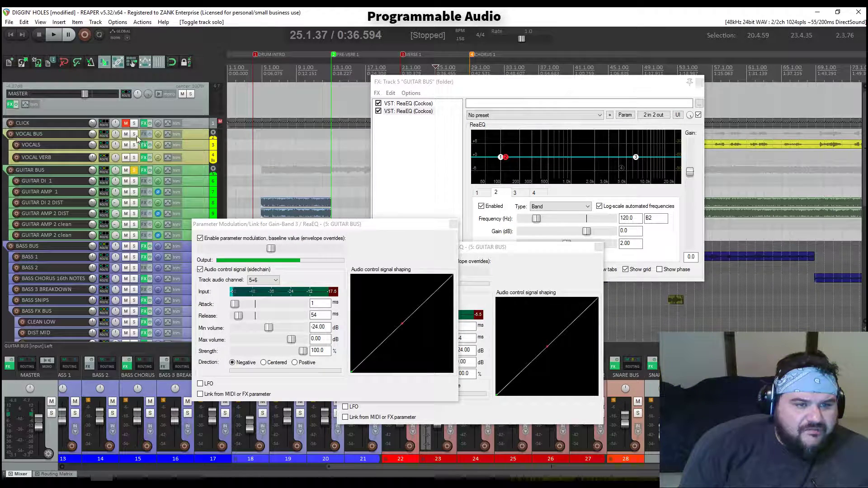
- Stack the Gain-Band 3 modulation window above the Gain-Band 2 window, clear of the ReaEQ window, and play the passage from bar 25
left_click_drag(379, 225, 250, 111)
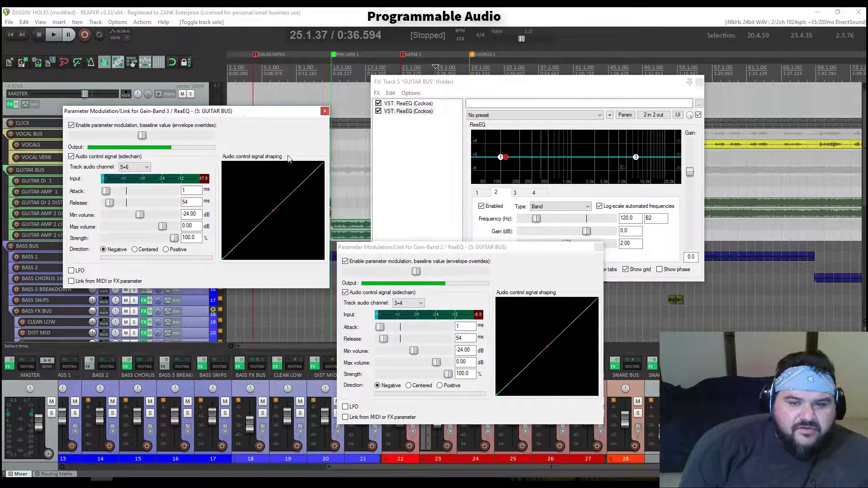
left_click(468, 257)
left_click_drag(416, 252, 217, 279)
key("space")
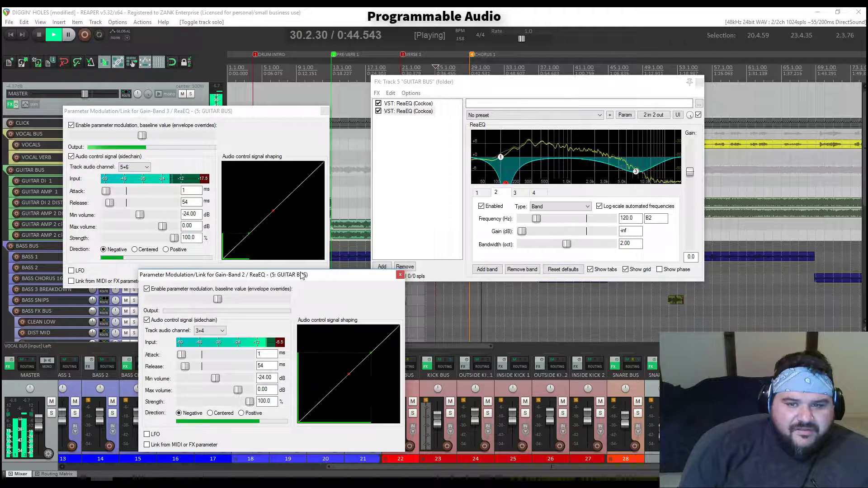
key("space")
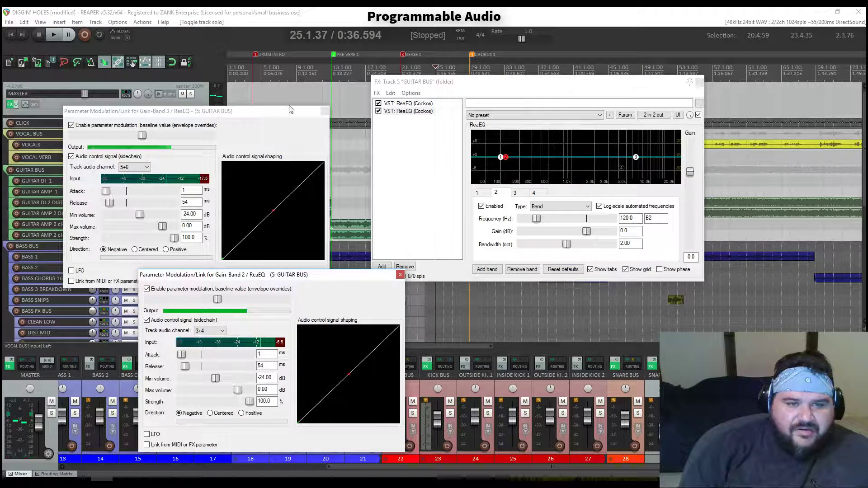
left_click_drag(288, 111, 296, 71)
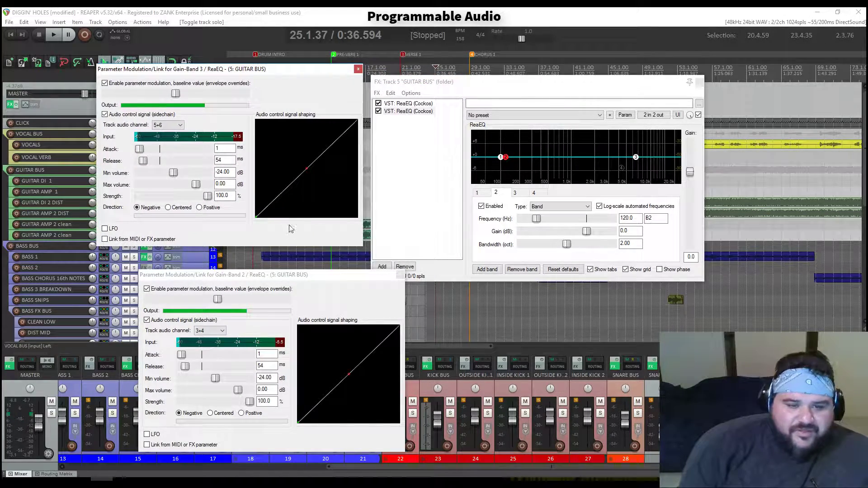
left_click_drag(276, 277, 235, 257)
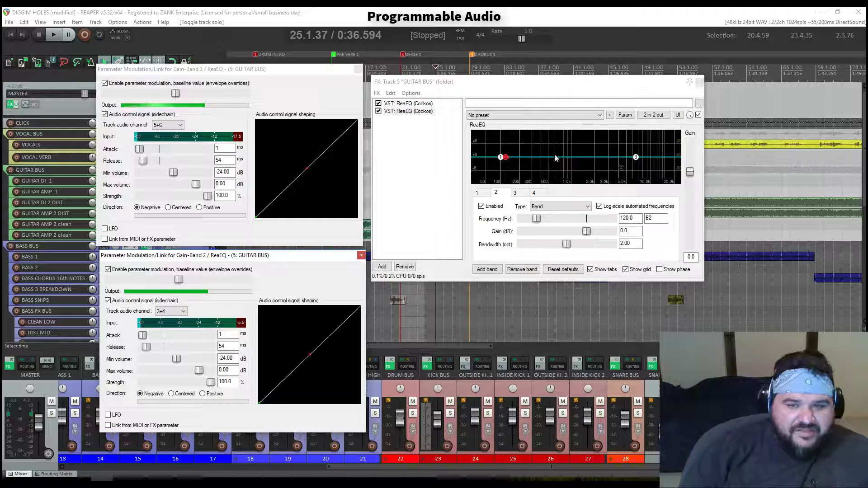
key("space")
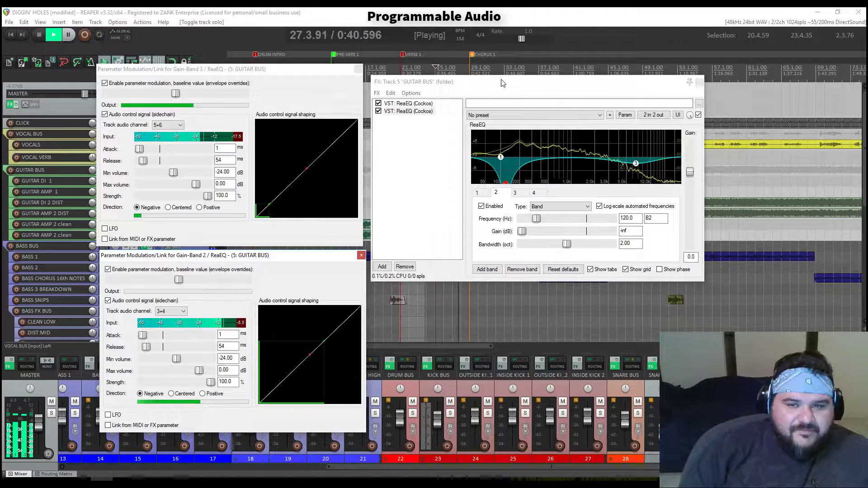
key("space")
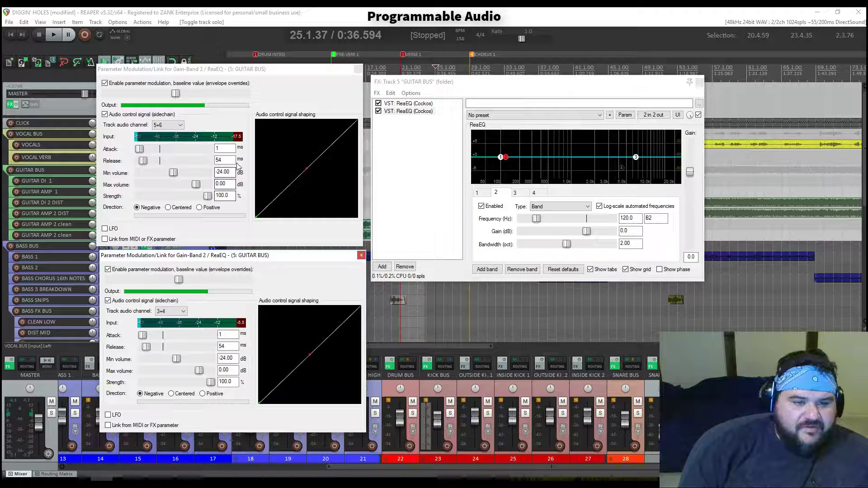
- Lower the Gain-Band 2 modulation strength to 50.2%, auditioning the passage from bar 25 between adjustments
left_click_drag(197, 383, 194, 385)
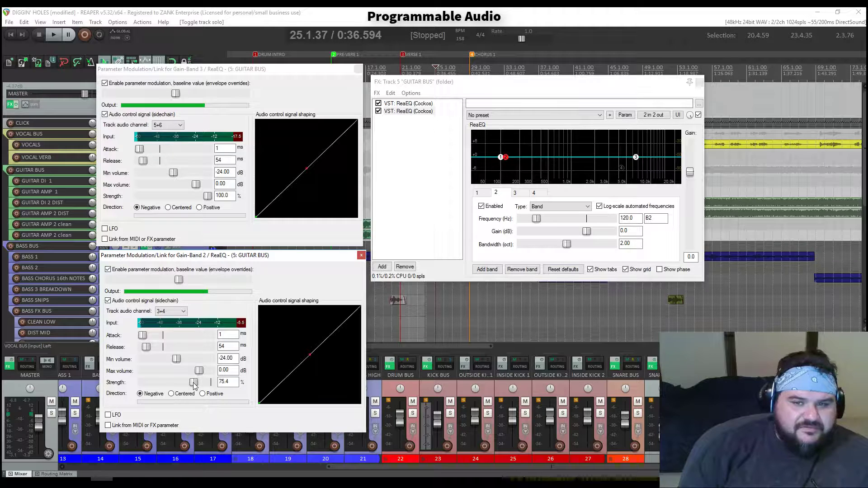
key("space")
key("space")
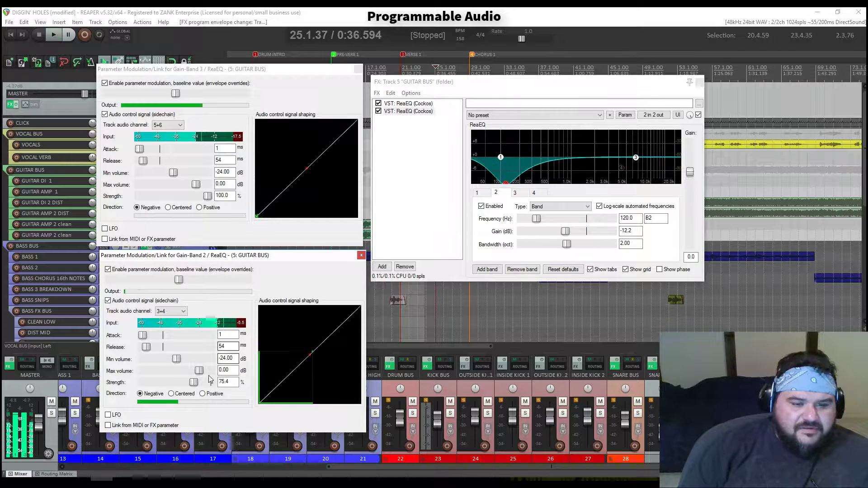
left_click_drag(194, 383, 183, 389)
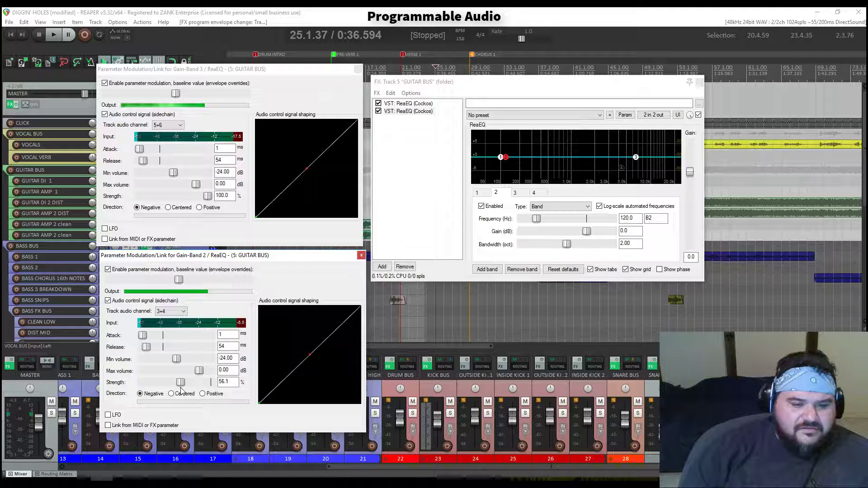
key("space")
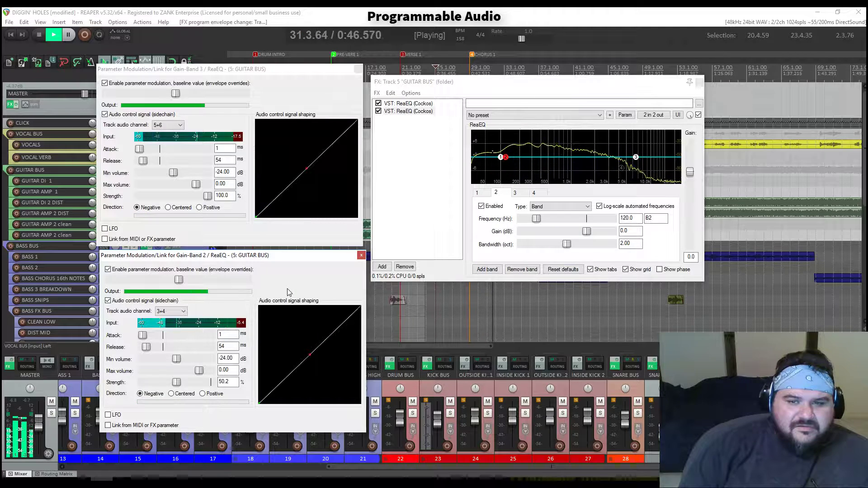
key("space")
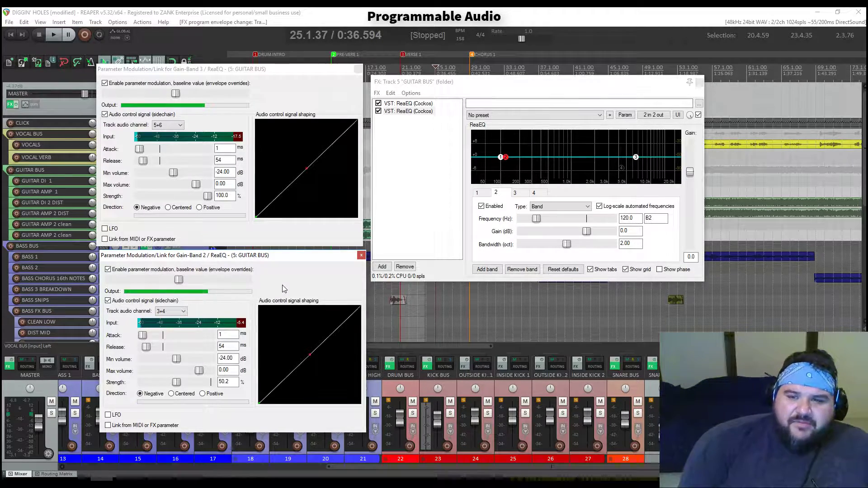
key("space")
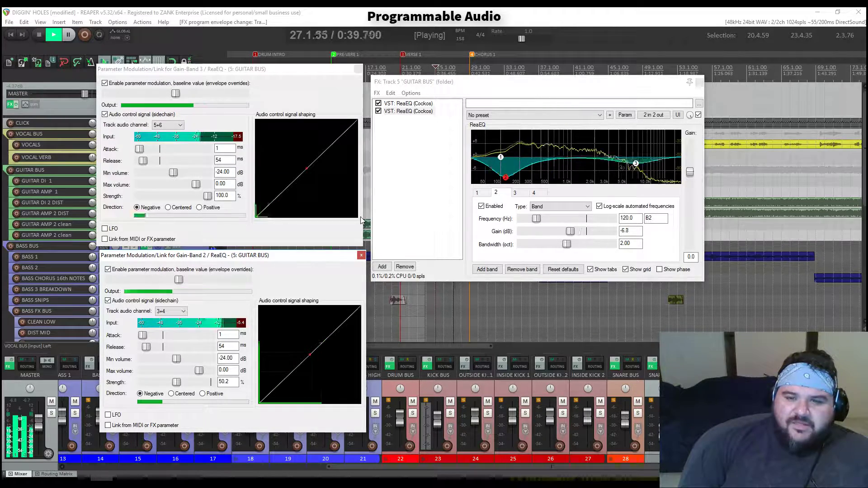
key("space")
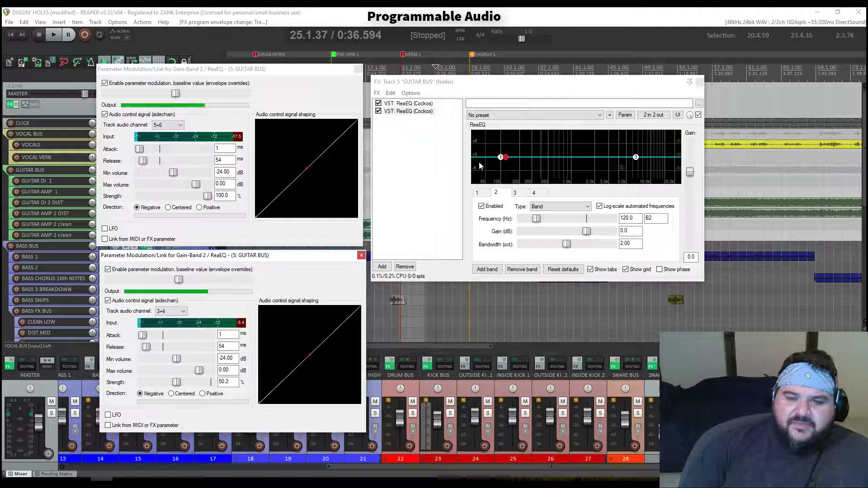
- Close both modulation windows and the GUITAR BUS effects chain, and unsolo the GUITAR BUS and VOCAL BUS tracks
left_click(362, 256)
left_click(358, 69)
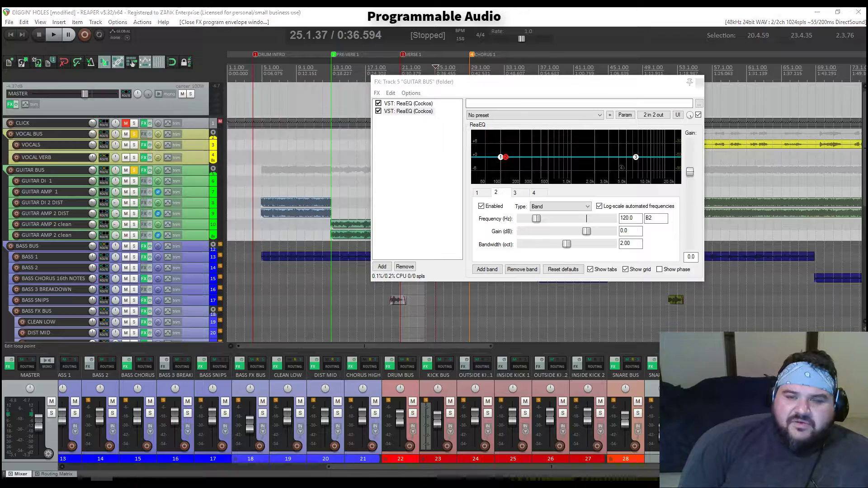
left_click(699, 83)
left_click(135, 171)
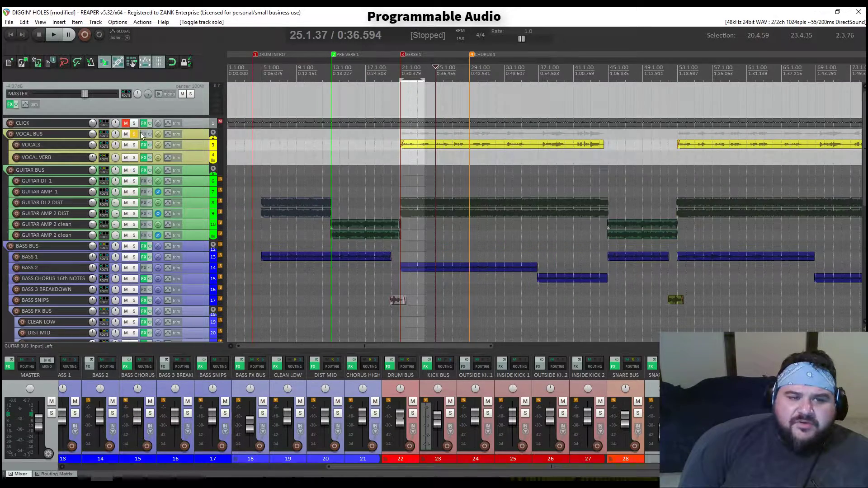
left_click(134, 134)
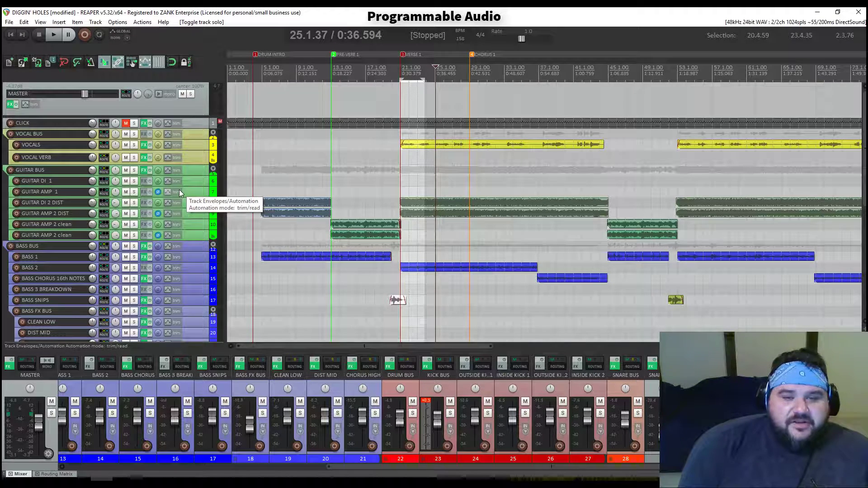
- Play the full mix from bar 25 into the chorus, stop, and slightly reduce the VOCAL VERB track's height
key("space")
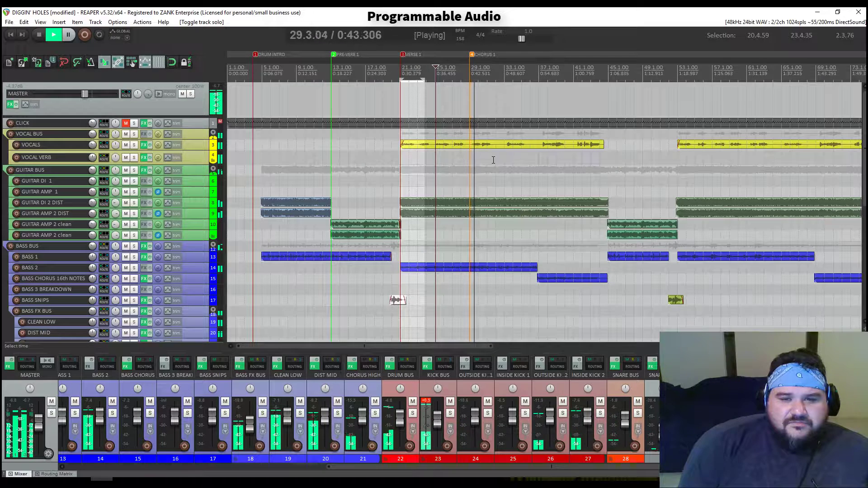
key("space")
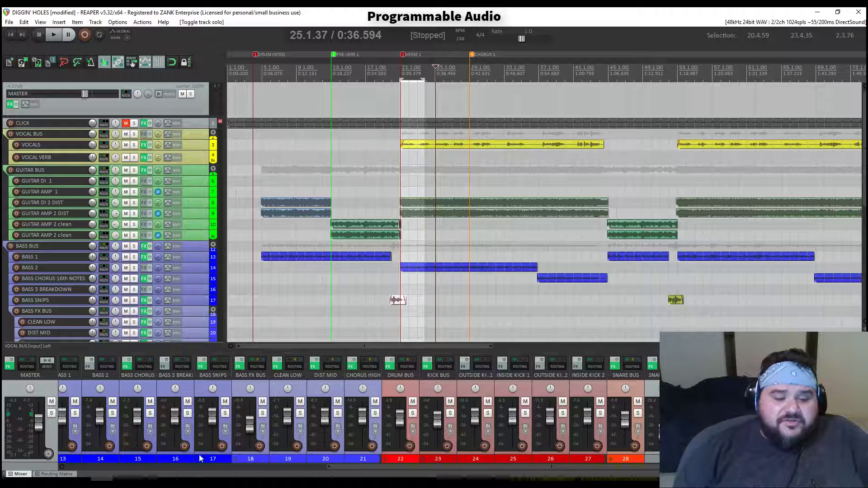
left_click(169, 479)
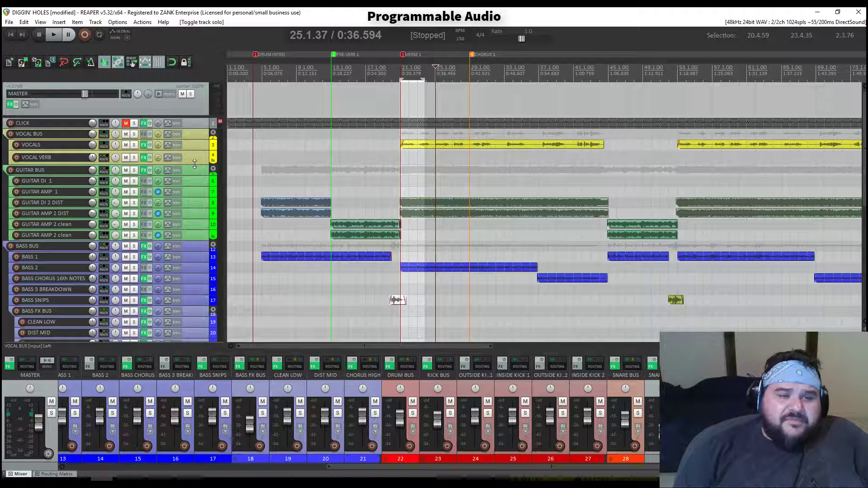
left_click_drag(194, 163, 195, 160)
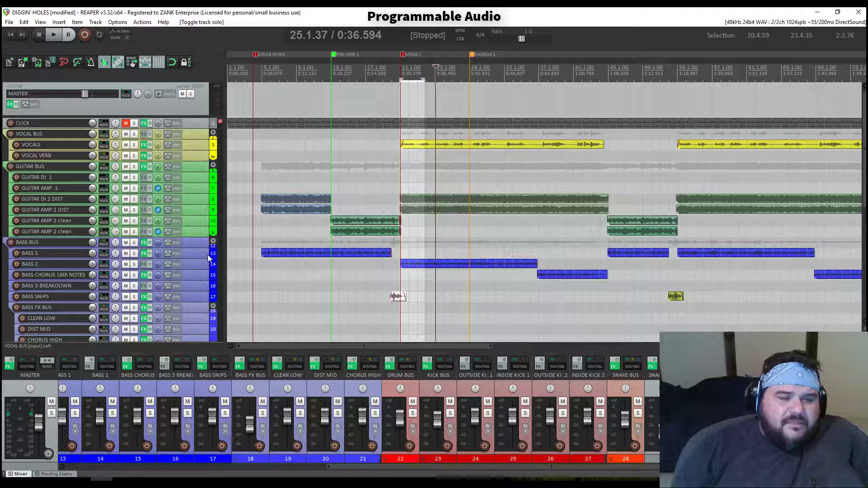
- Switch to the browser's frequency chart on independentrecording.net, examine the Bass instrument's frequency ranges, and return to the REAPER project
scroll(201, 260, "down", 3)
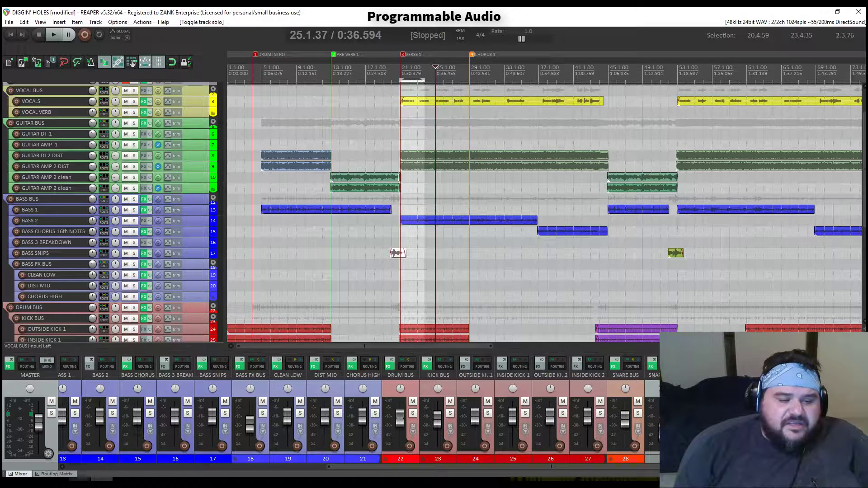
mouse_move(128, 477)
left_click(145, 449)
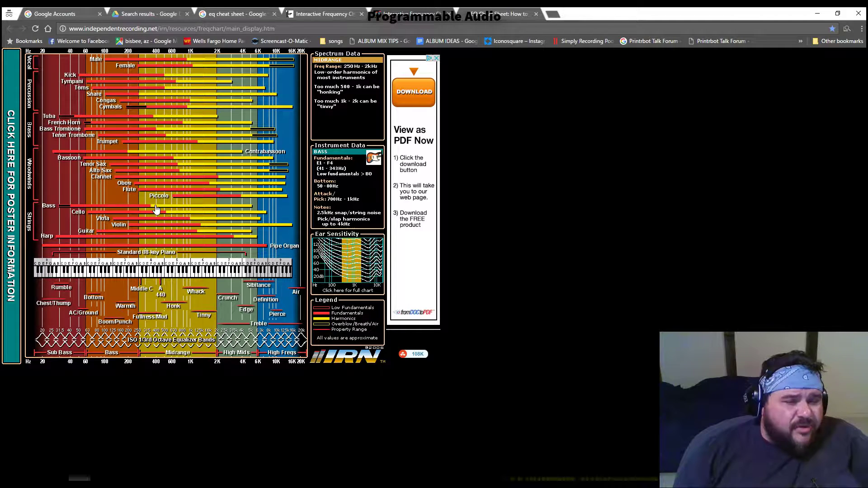
left_click(102, 478)
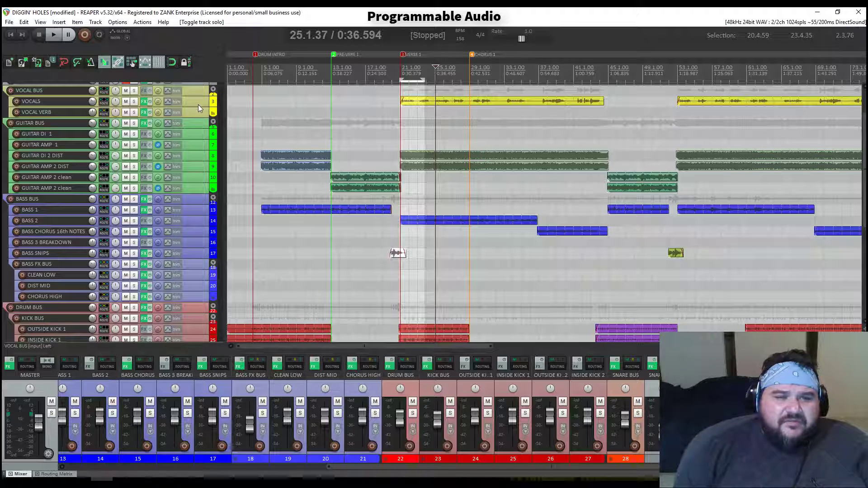
mouse_move(197, 106)
left_mouse_down()
mouse_move(196, 115)
mouse_move(200, 99)
left_mouse_up()
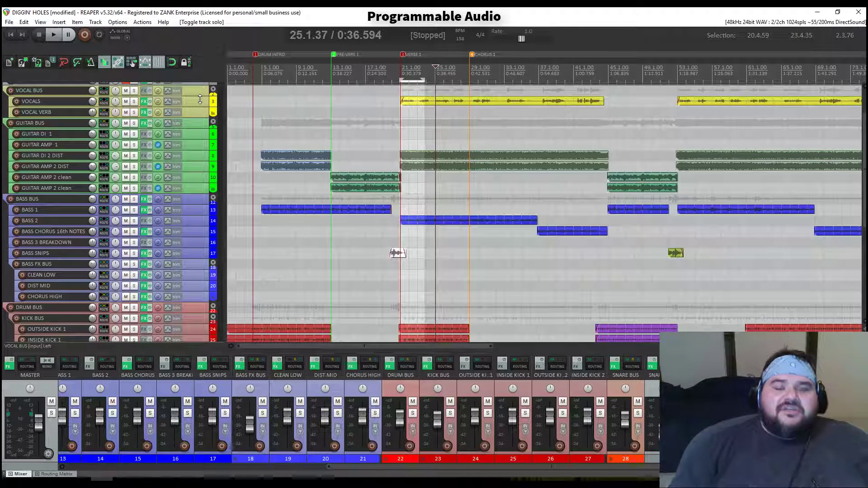